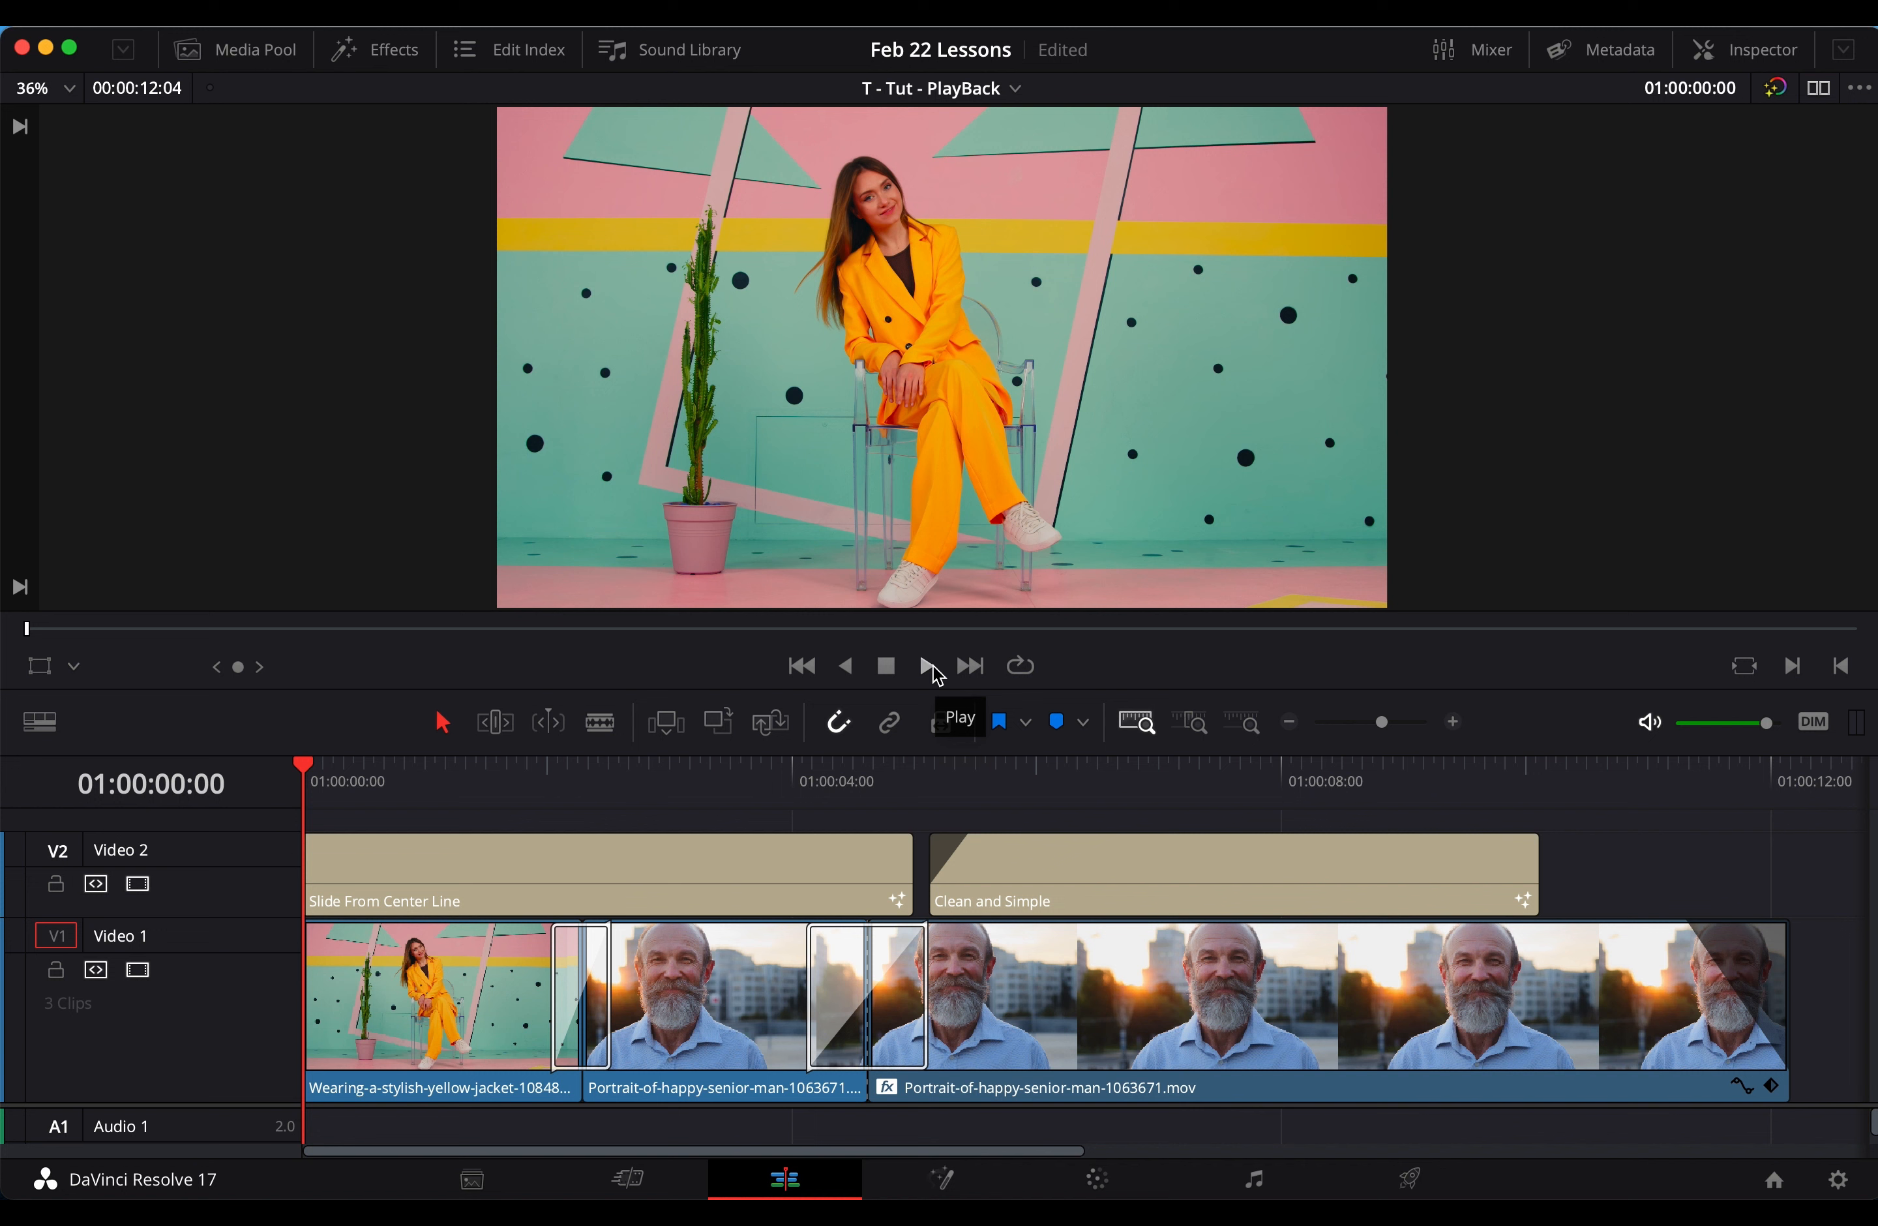
Play the timeline twice from the beginning to check playback smoothness, and return the playhead to the start
{"action": "left_click", "coordinate": [929, 667]}
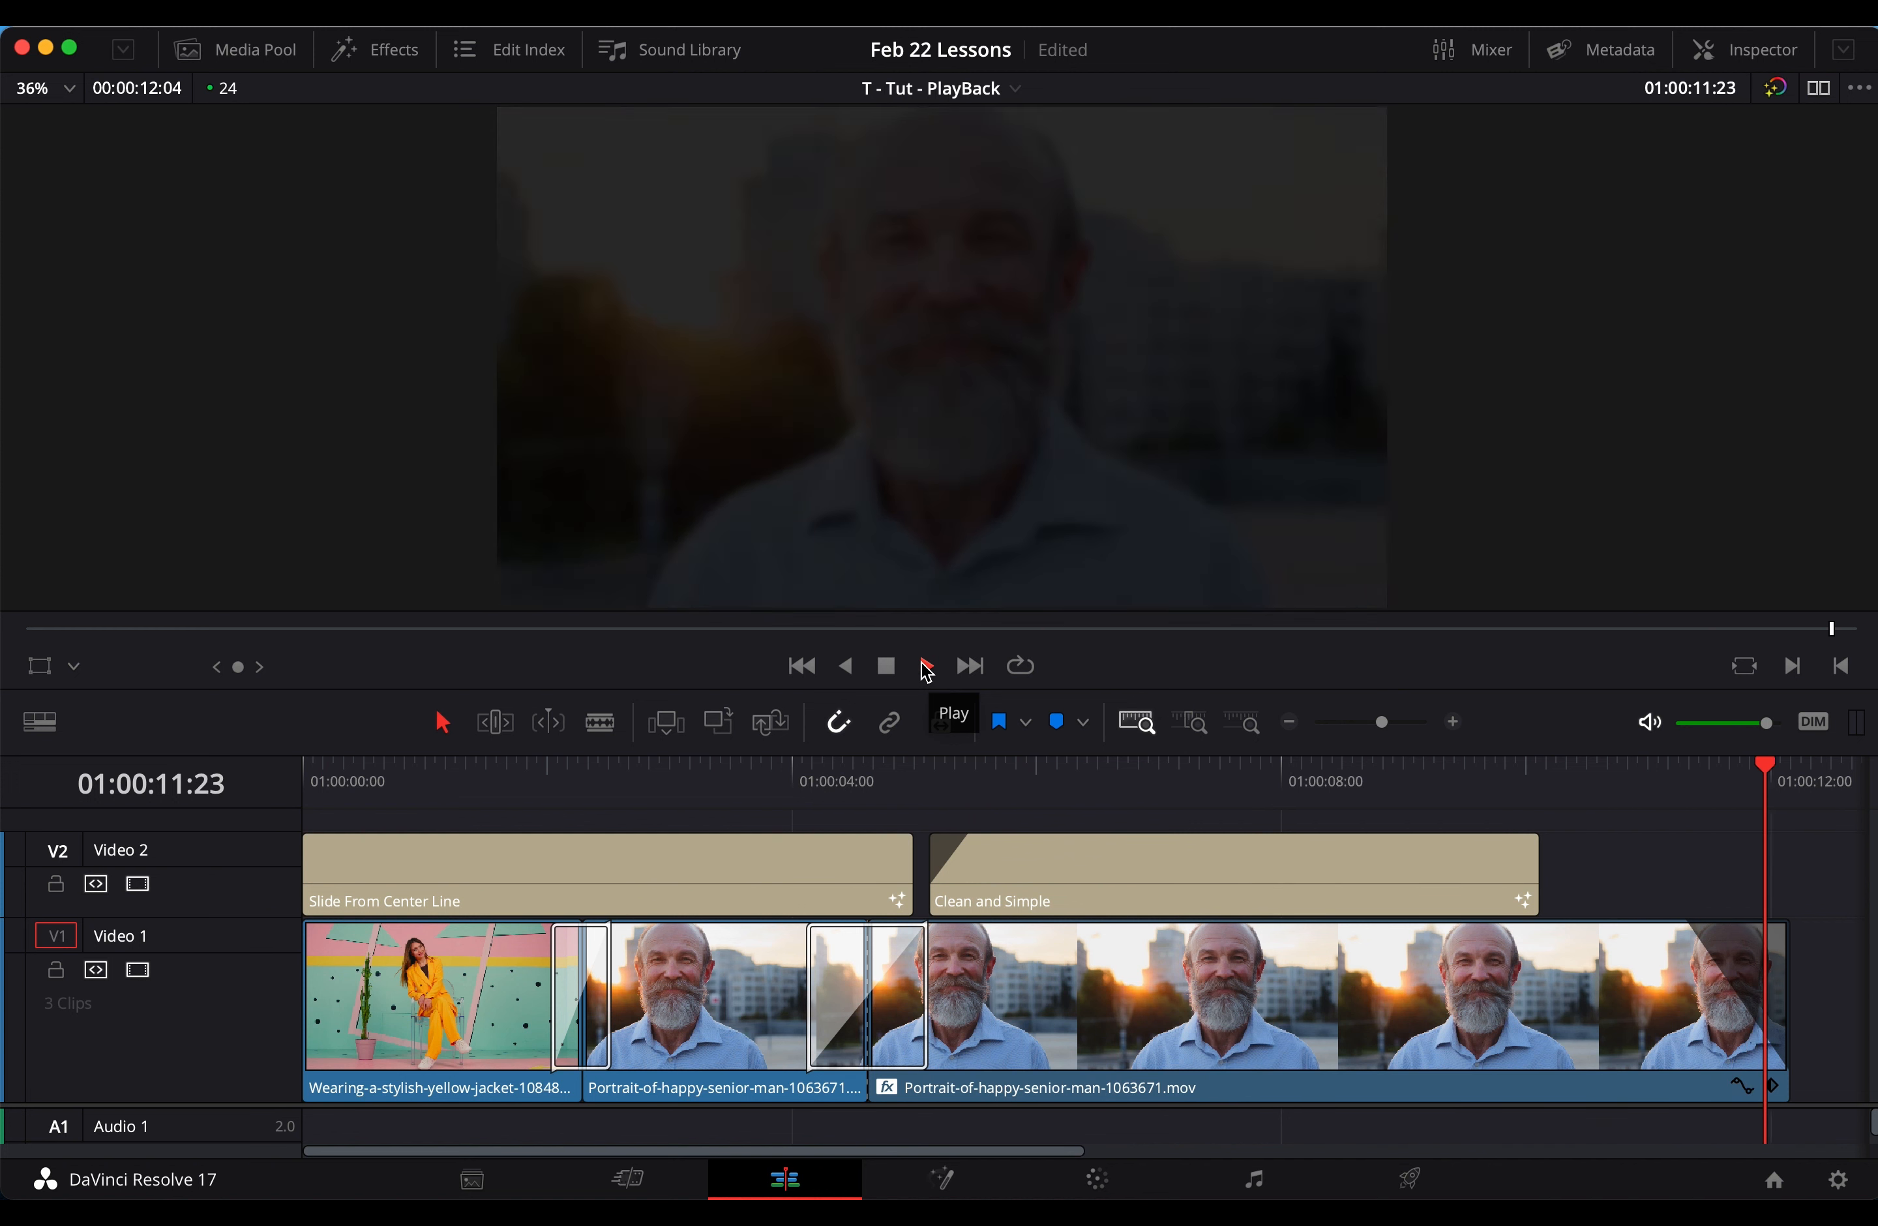
{"action": "left_click_drag", "start_coordinate": [344, 798], "coordinate": [258, 797]}
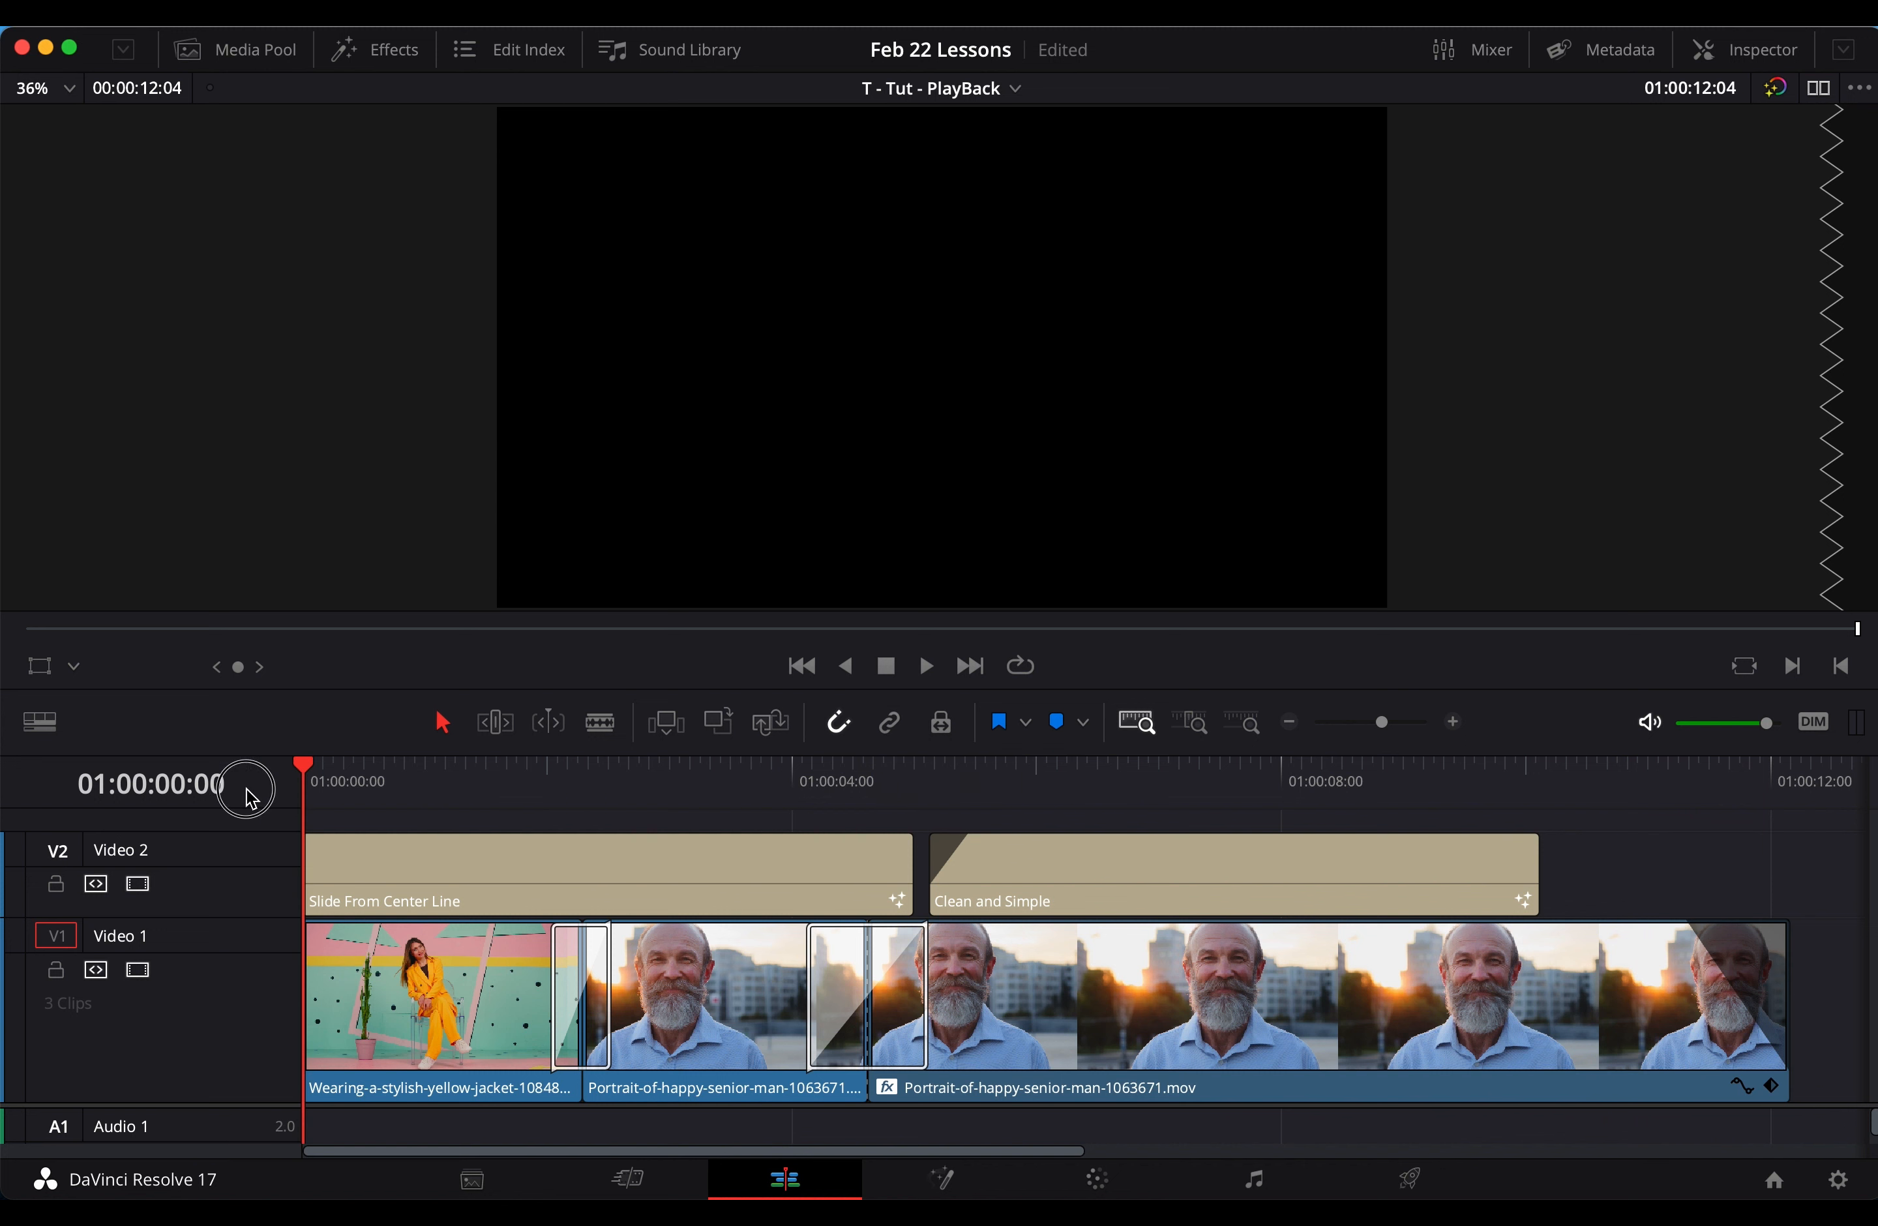
{"action": "left_click", "coordinate": [927, 667]}
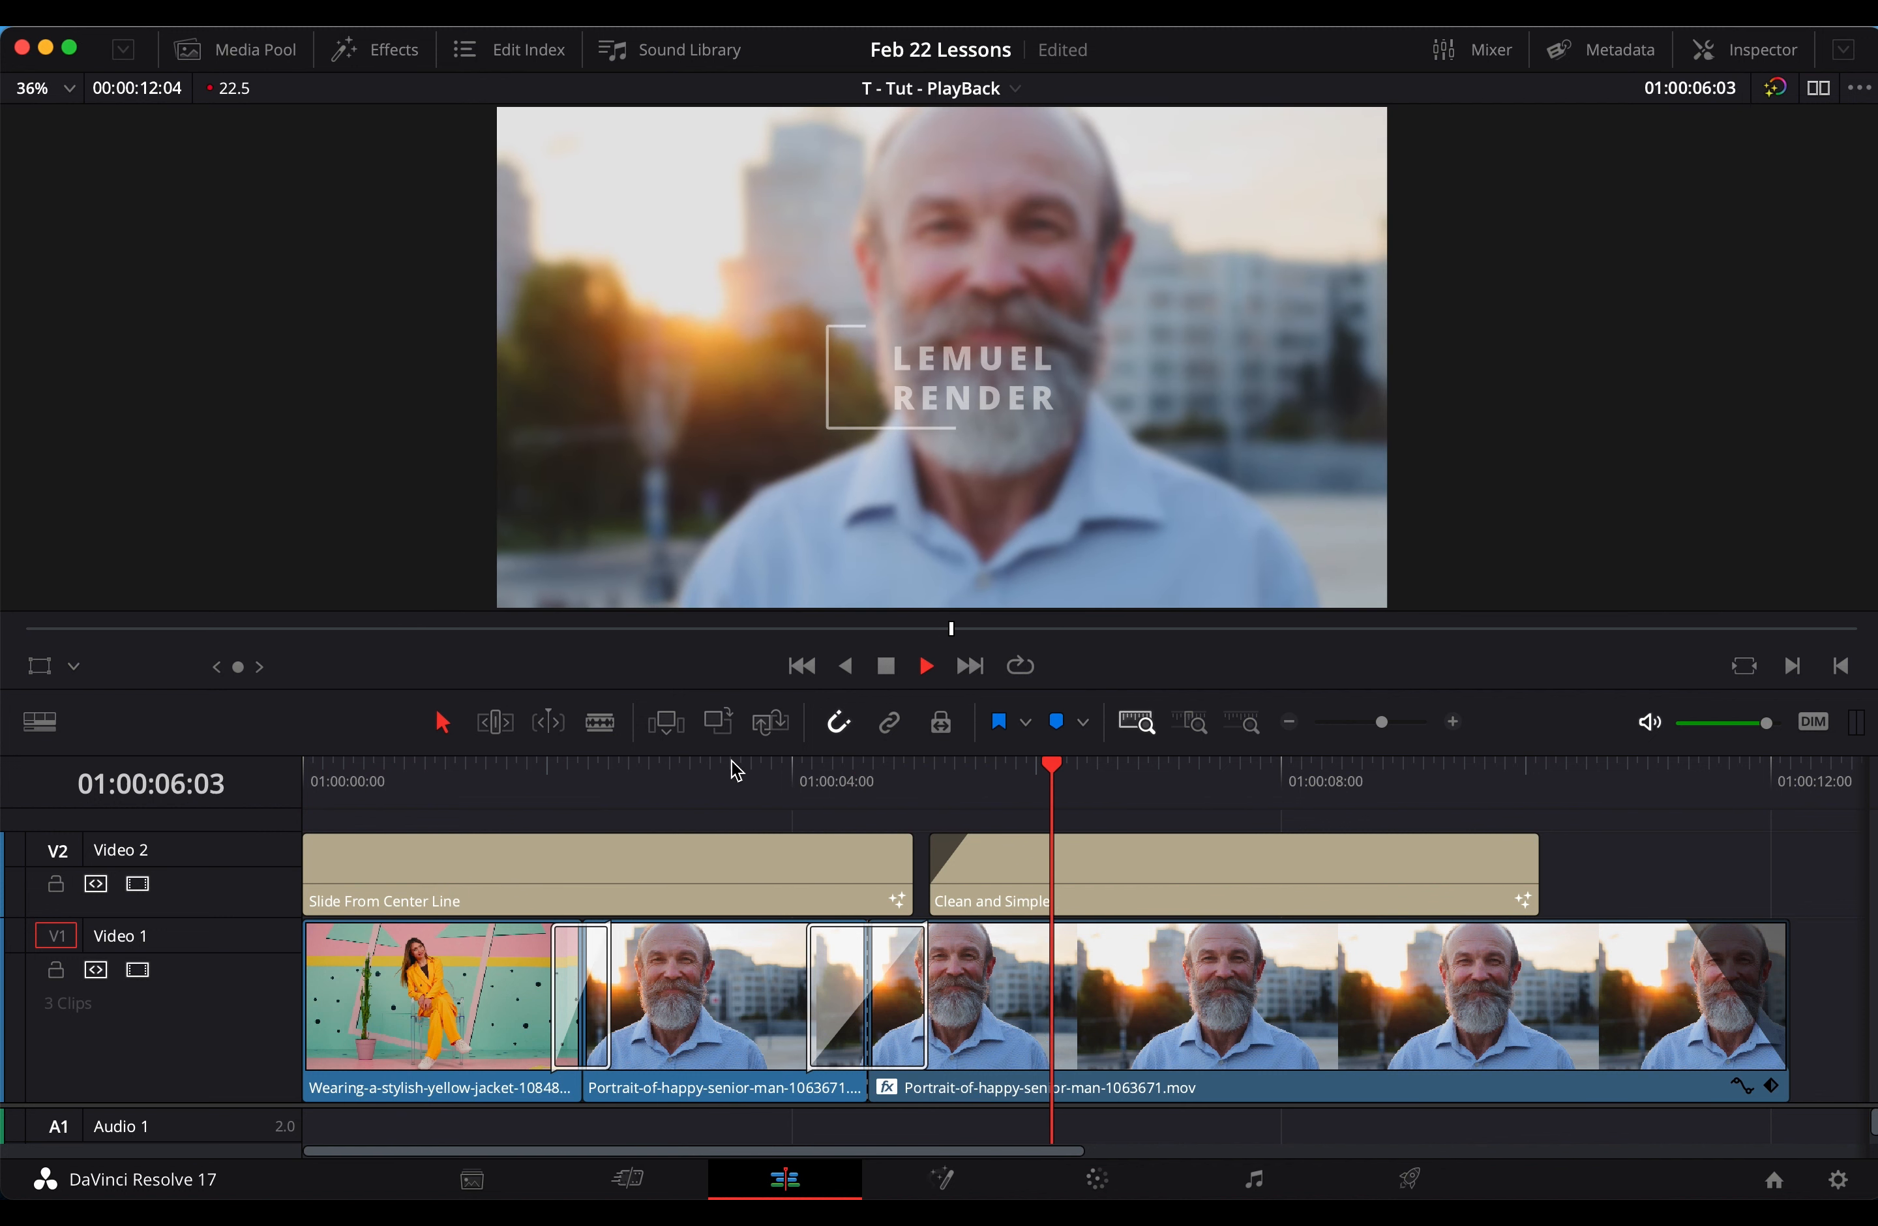
{"action": "key", "text": "space"}
{"action": "left_click_drag", "start_coordinate": [441, 793], "coordinate": [322, 786]}
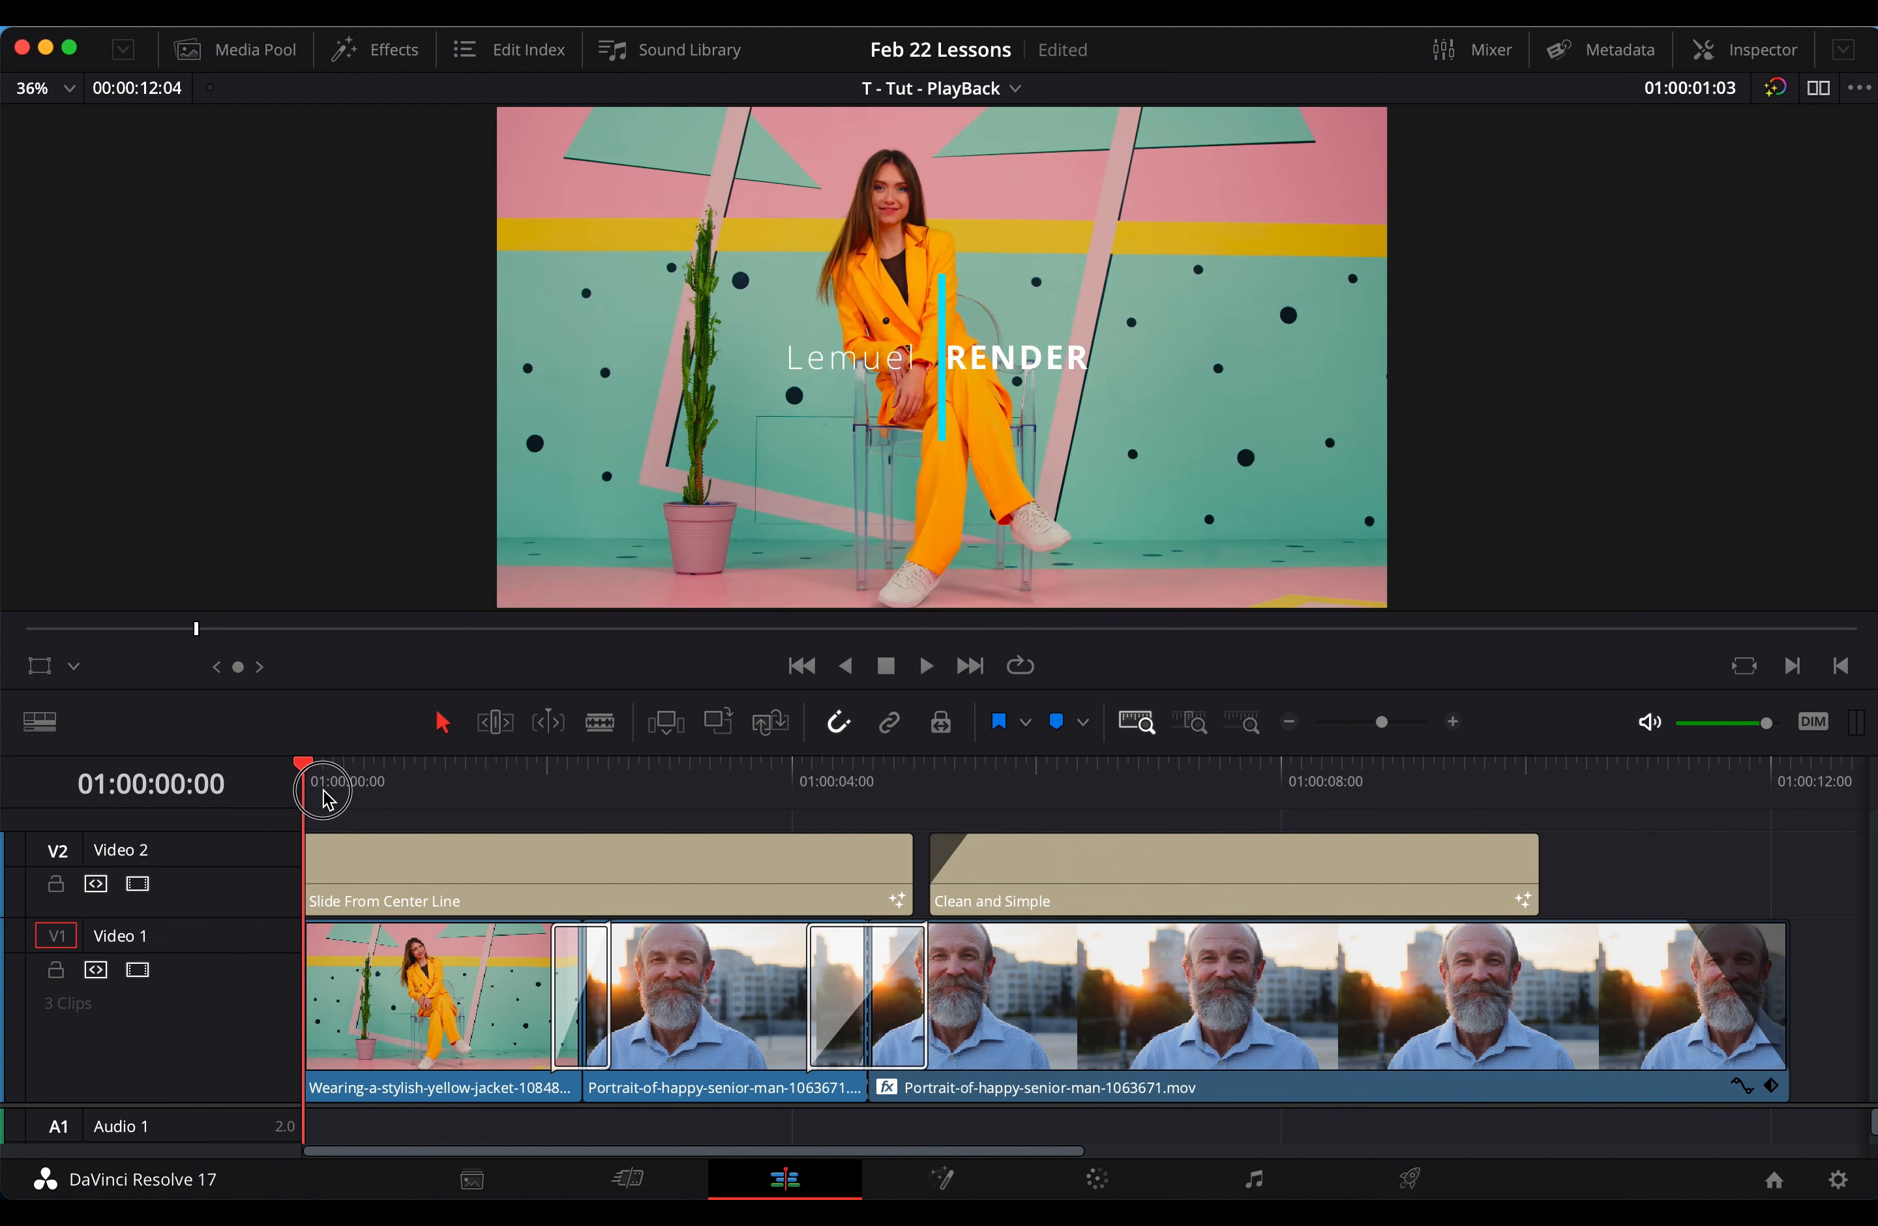
Set the timeline proxy mode to Half Resolution and play the timeline from the start
{"action": "mouse_move", "coordinate": [601, 29]}
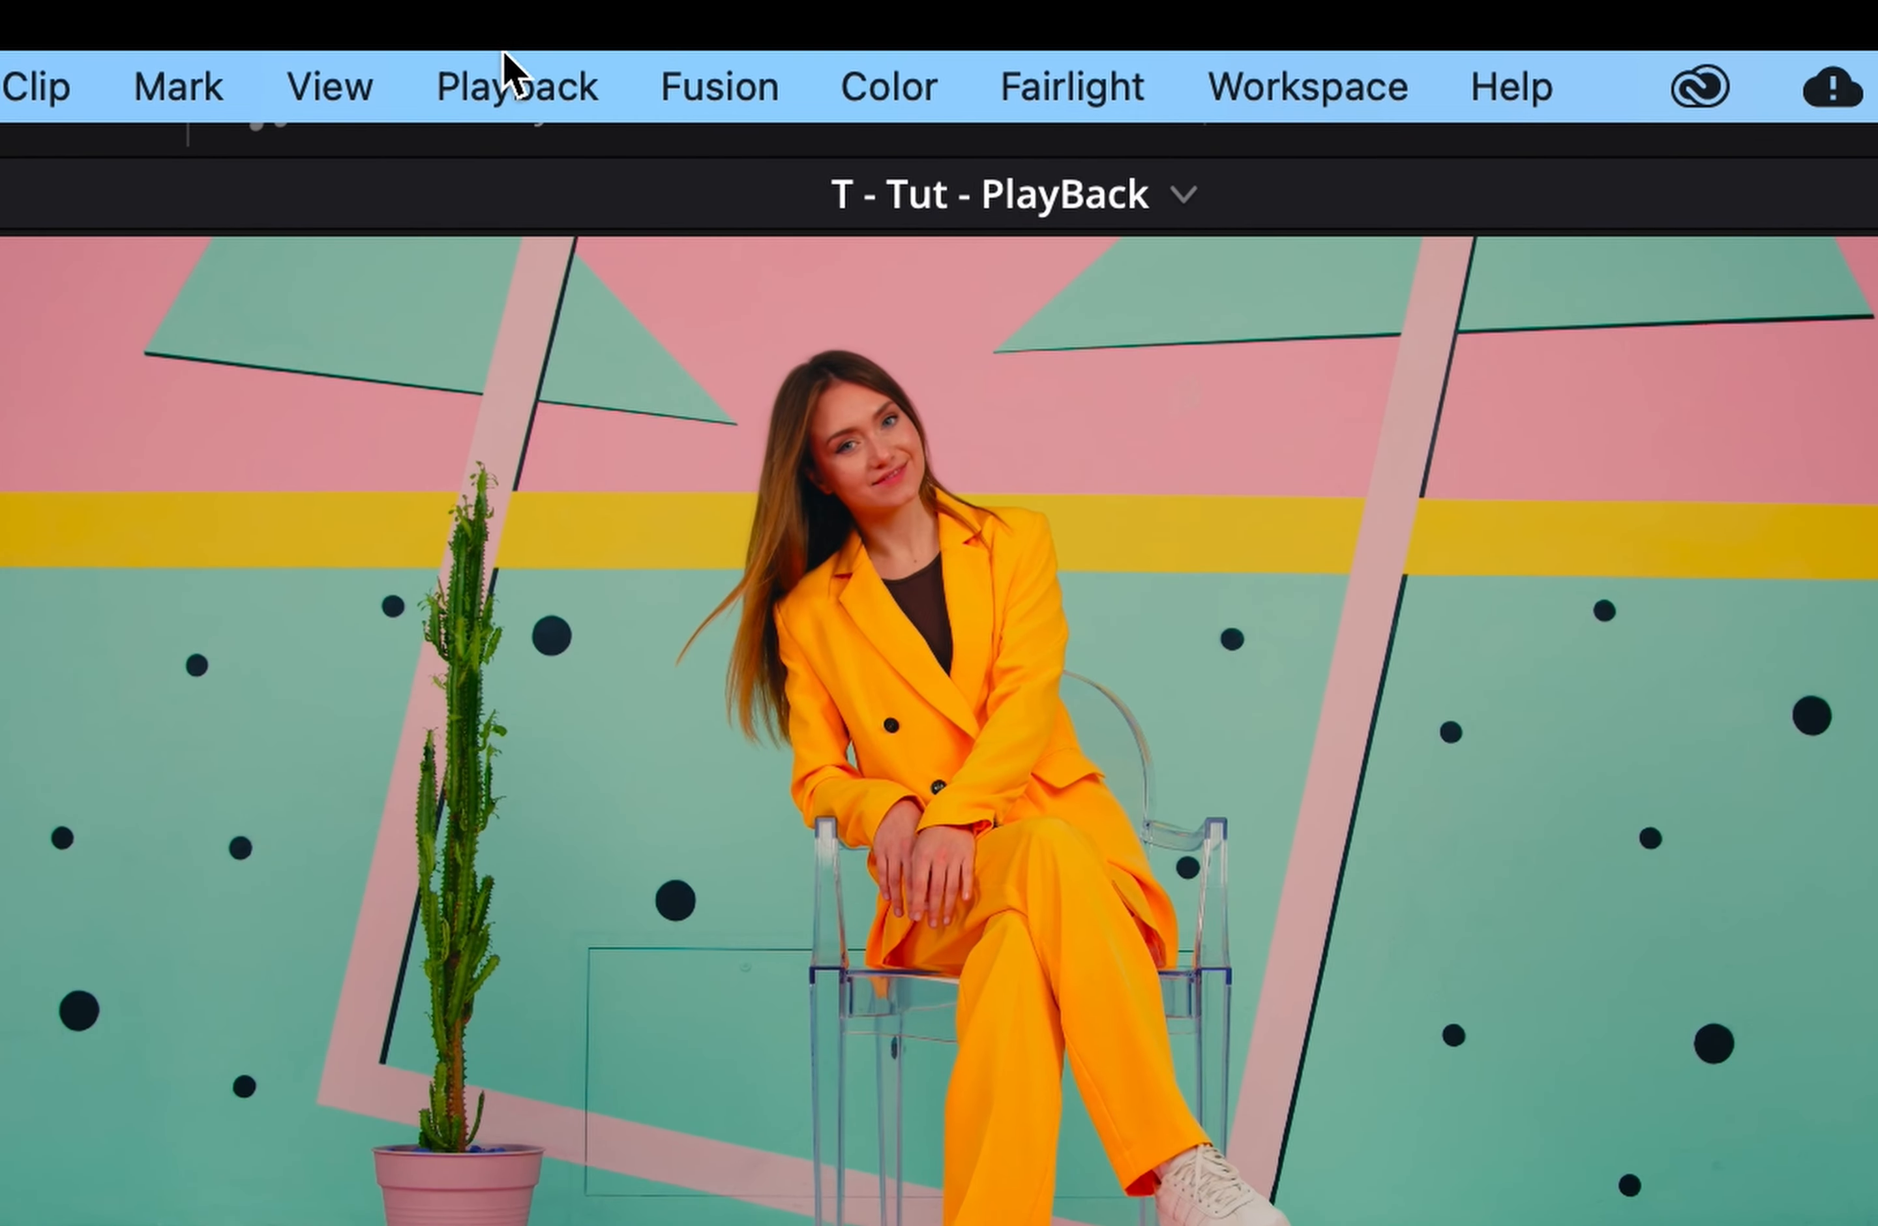
{"action": "left_click", "coordinate": [513, 86]}
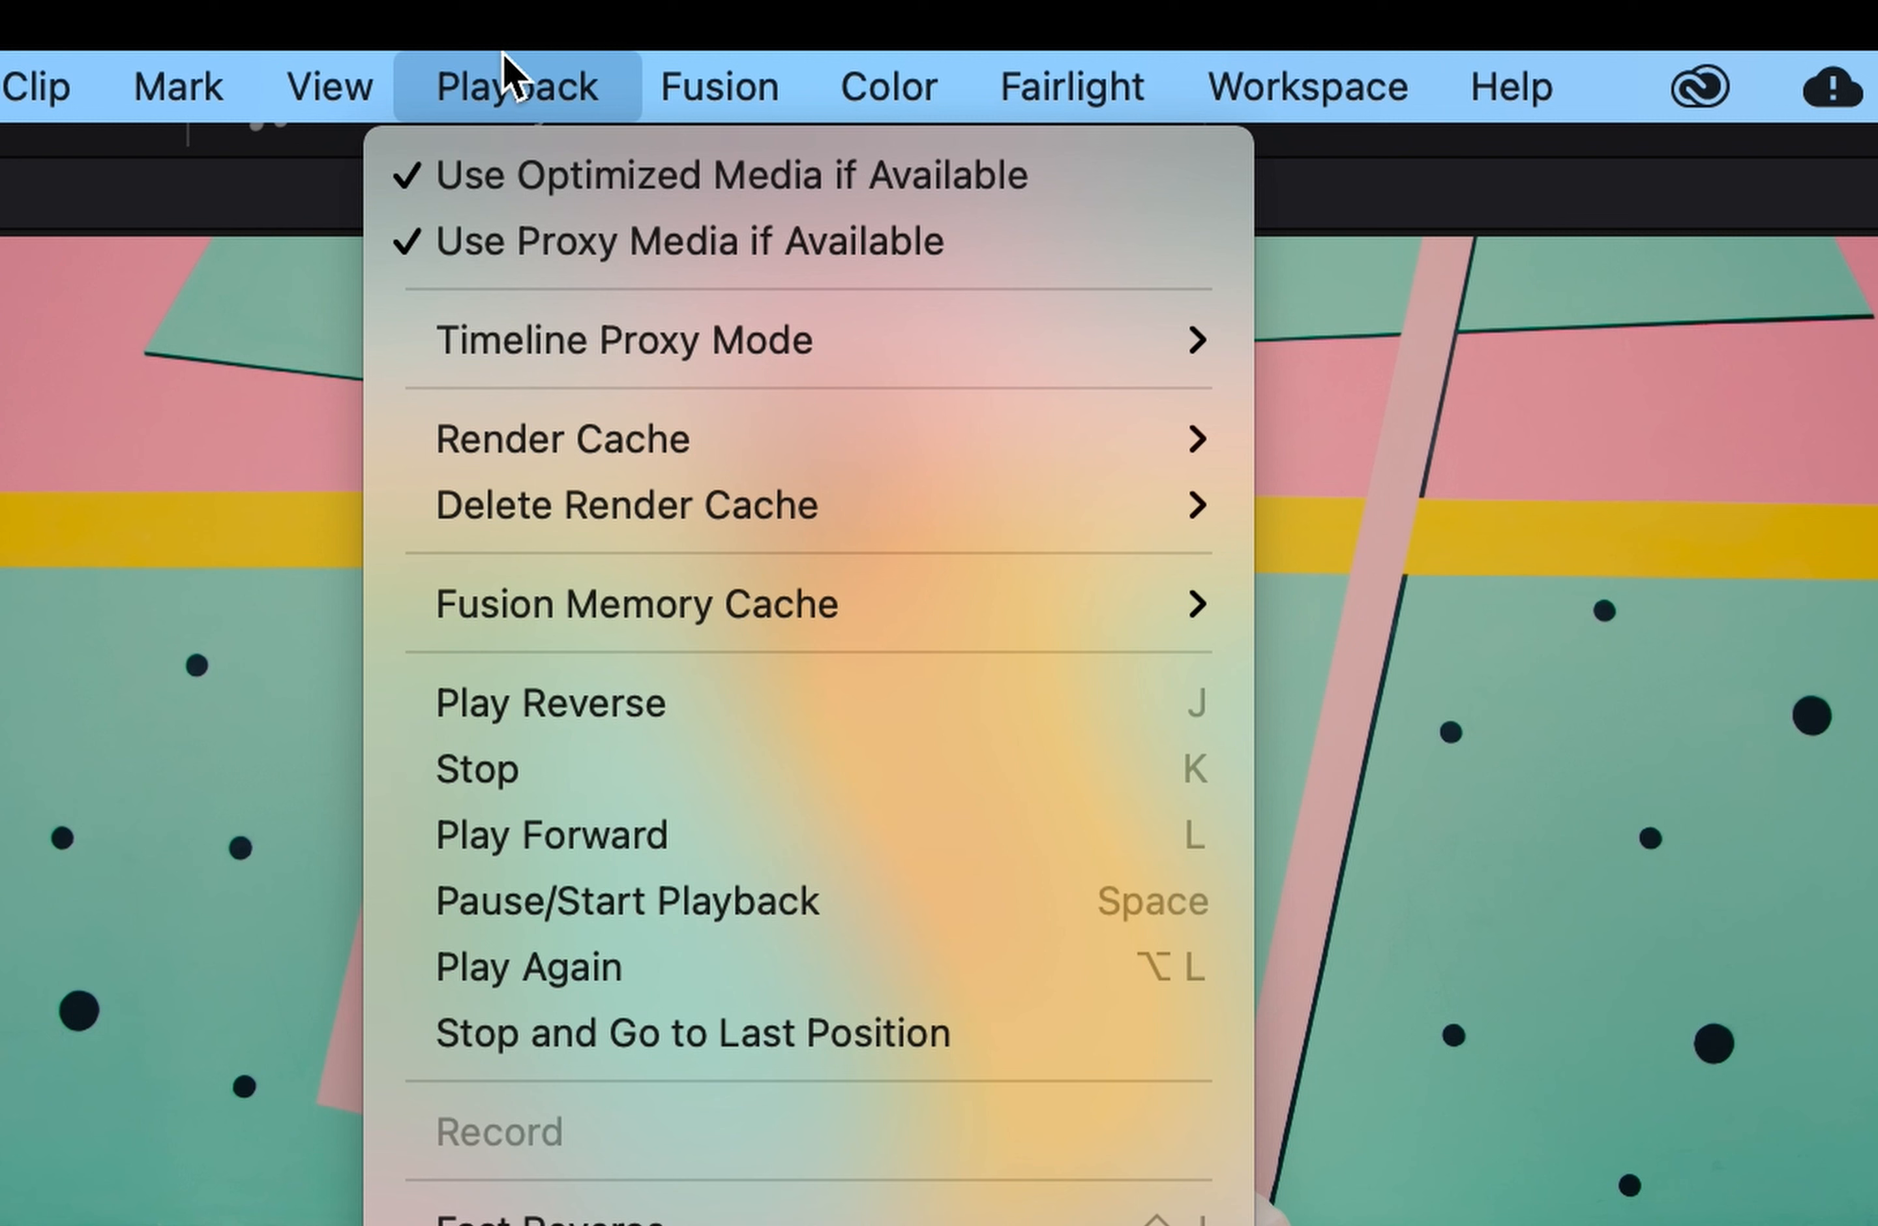
{"action": "mouse_move", "coordinate": [691, 351]}
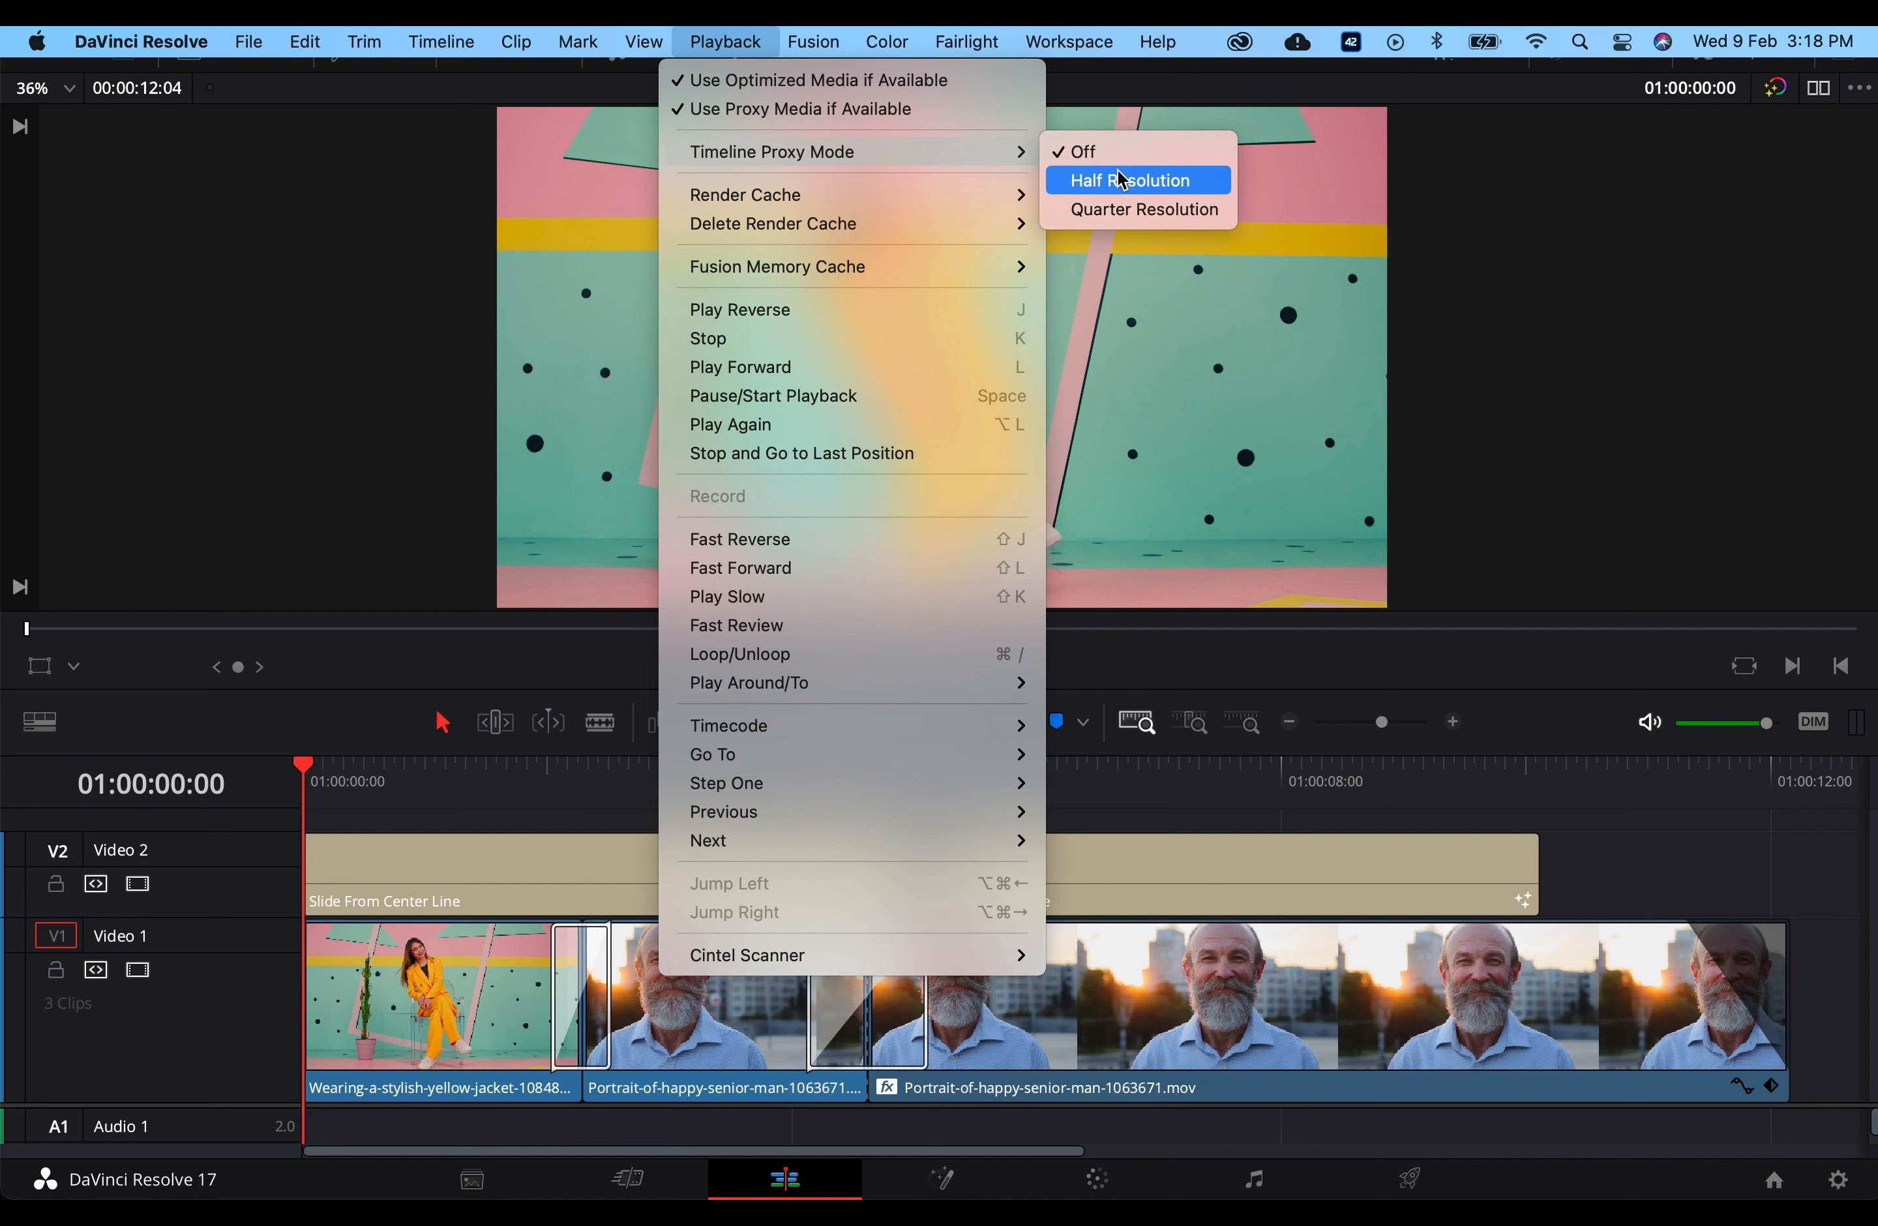
{"action": "left_click", "coordinate": [1401, 407]}
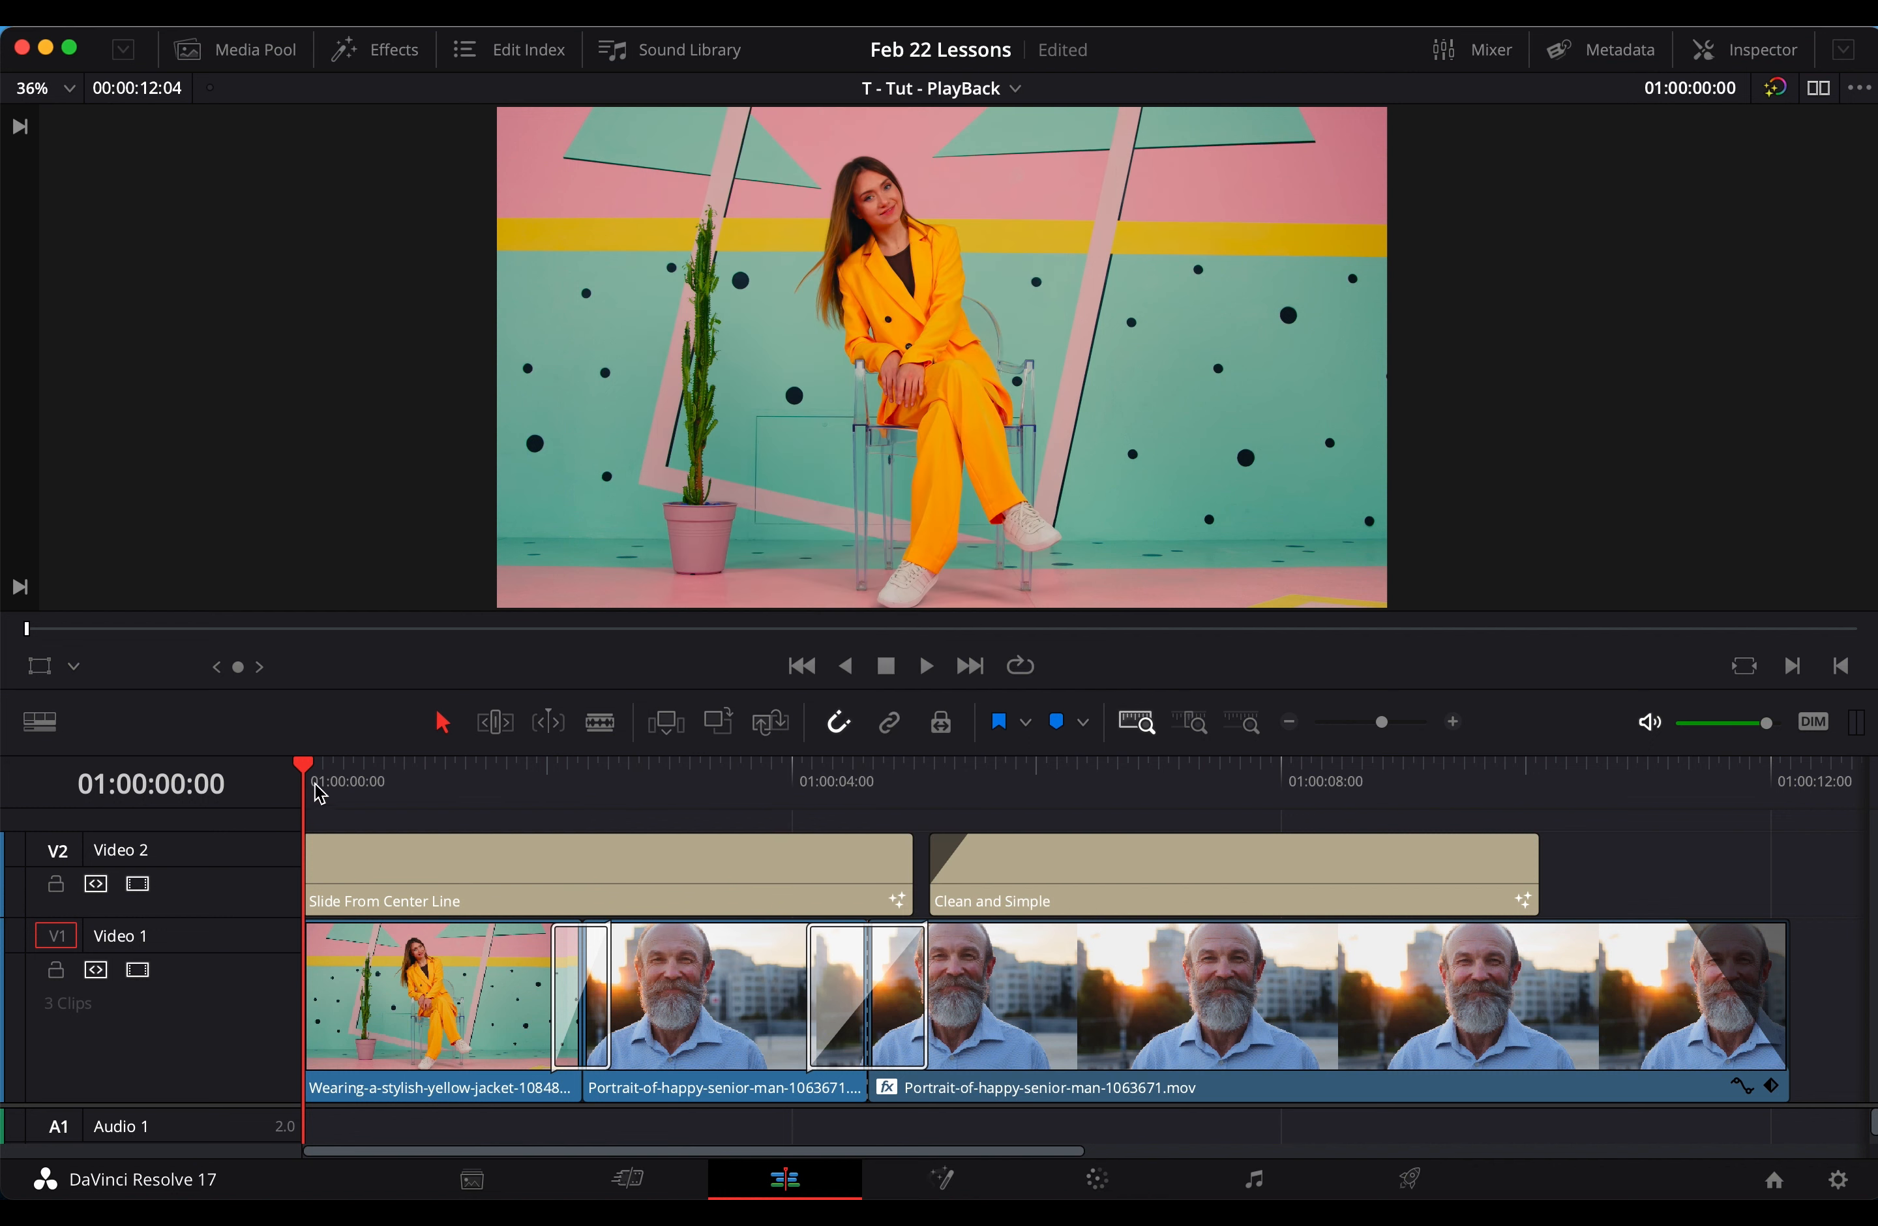
{"action": "key", "text": "space"}
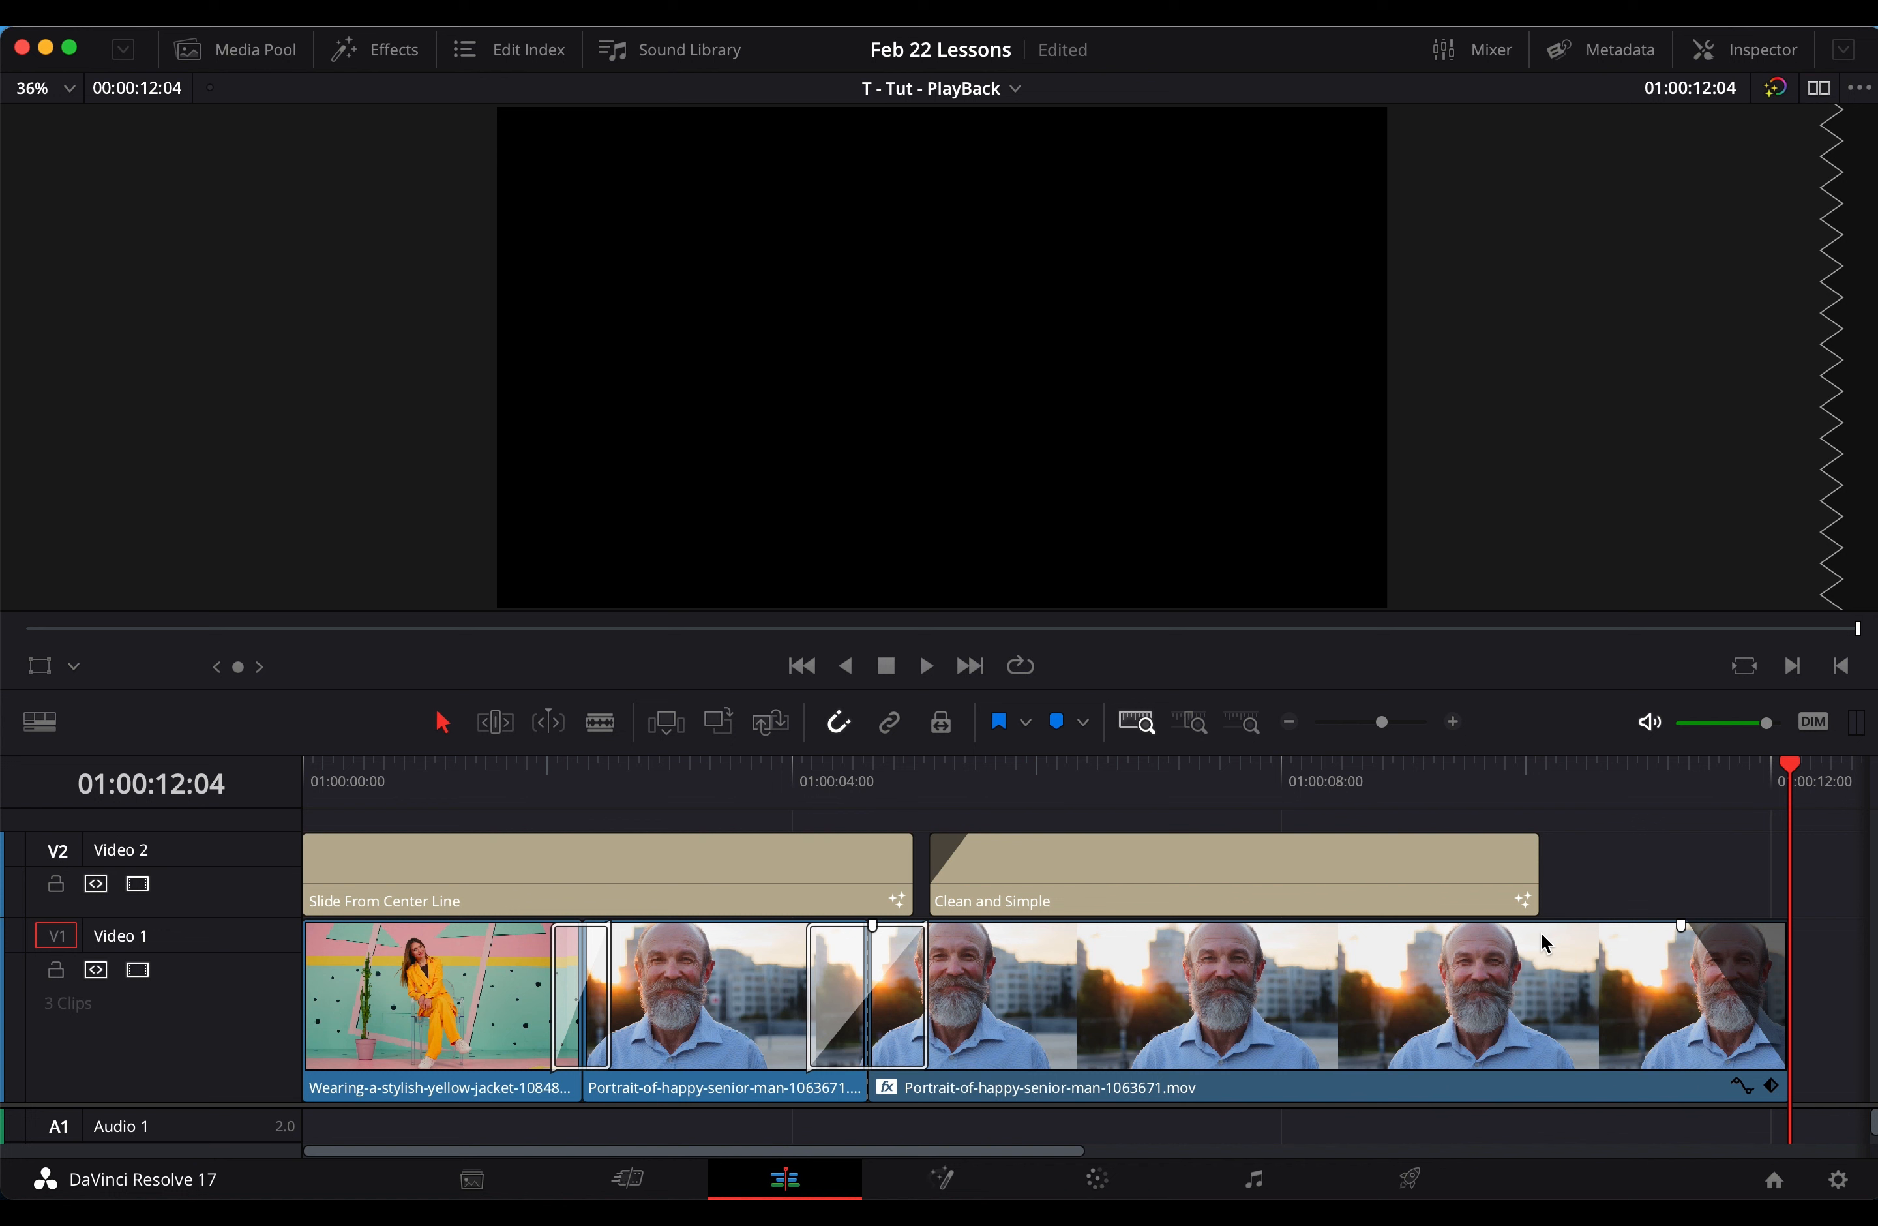
Turn the timeline proxy mode off
{"action": "mouse_move", "coordinate": [800, 36]}
{"action": "left_click", "coordinate": [741, 39]}
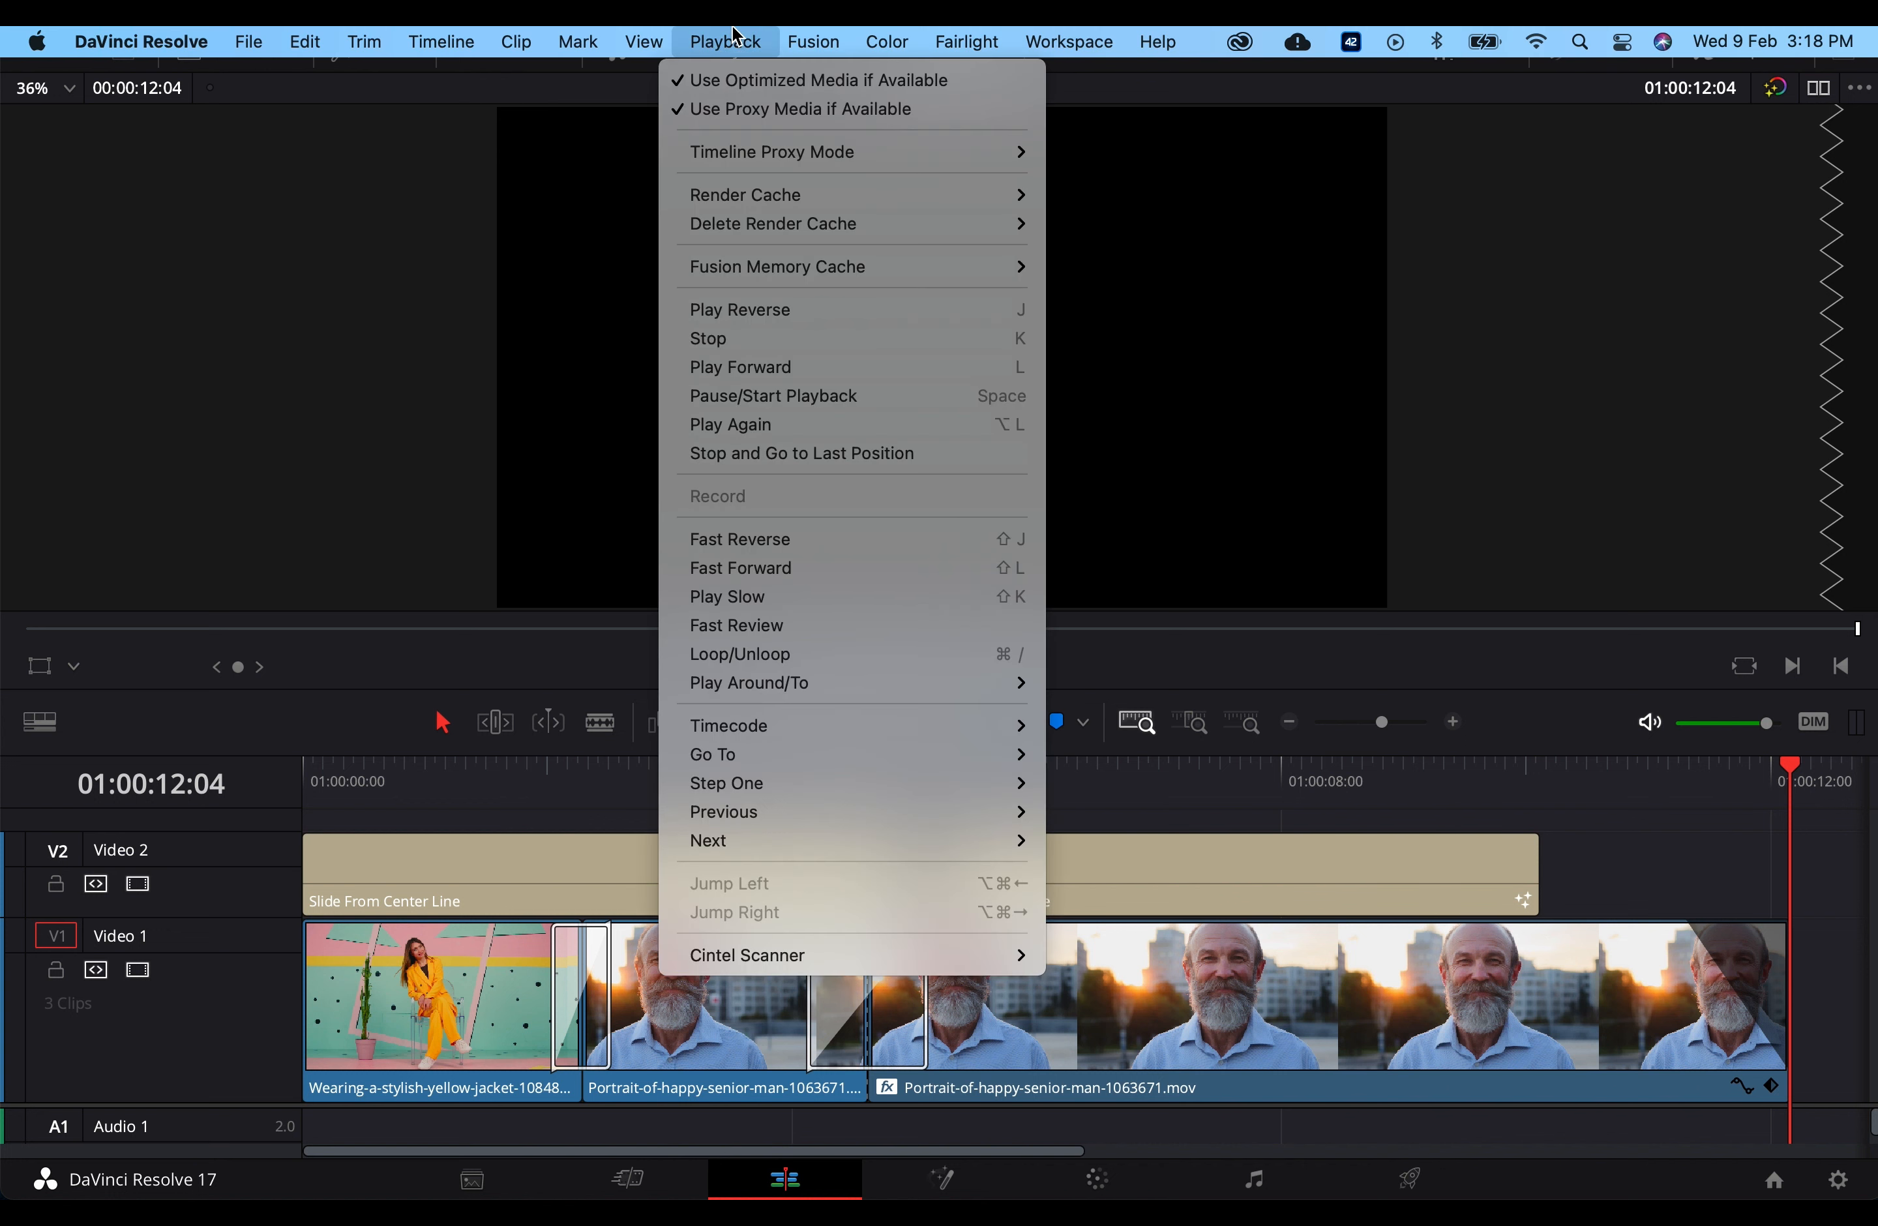
{"action": "mouse_move", "coordinate": [1001, 150]}
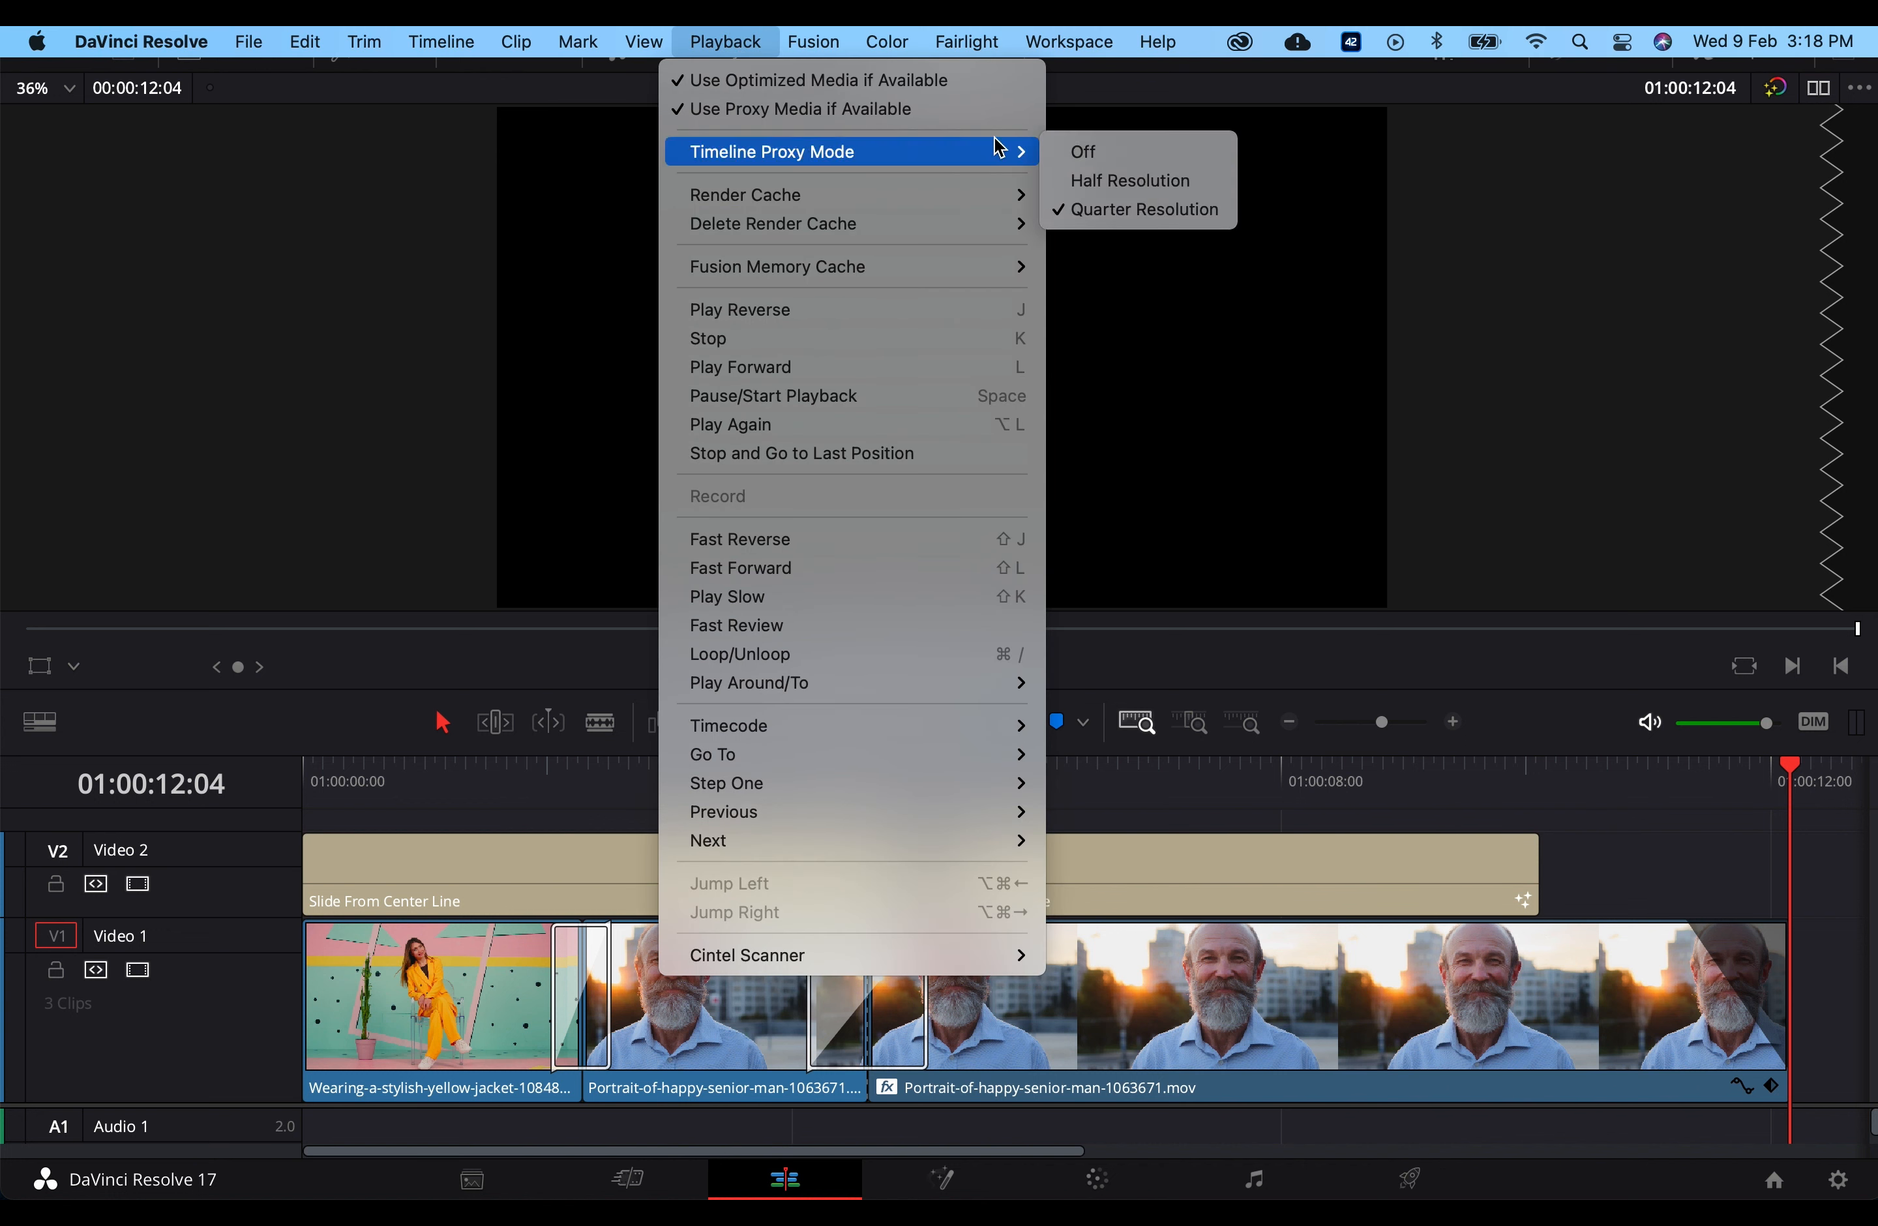
{"action": "left_click", "coordinate": [1067, 150]}
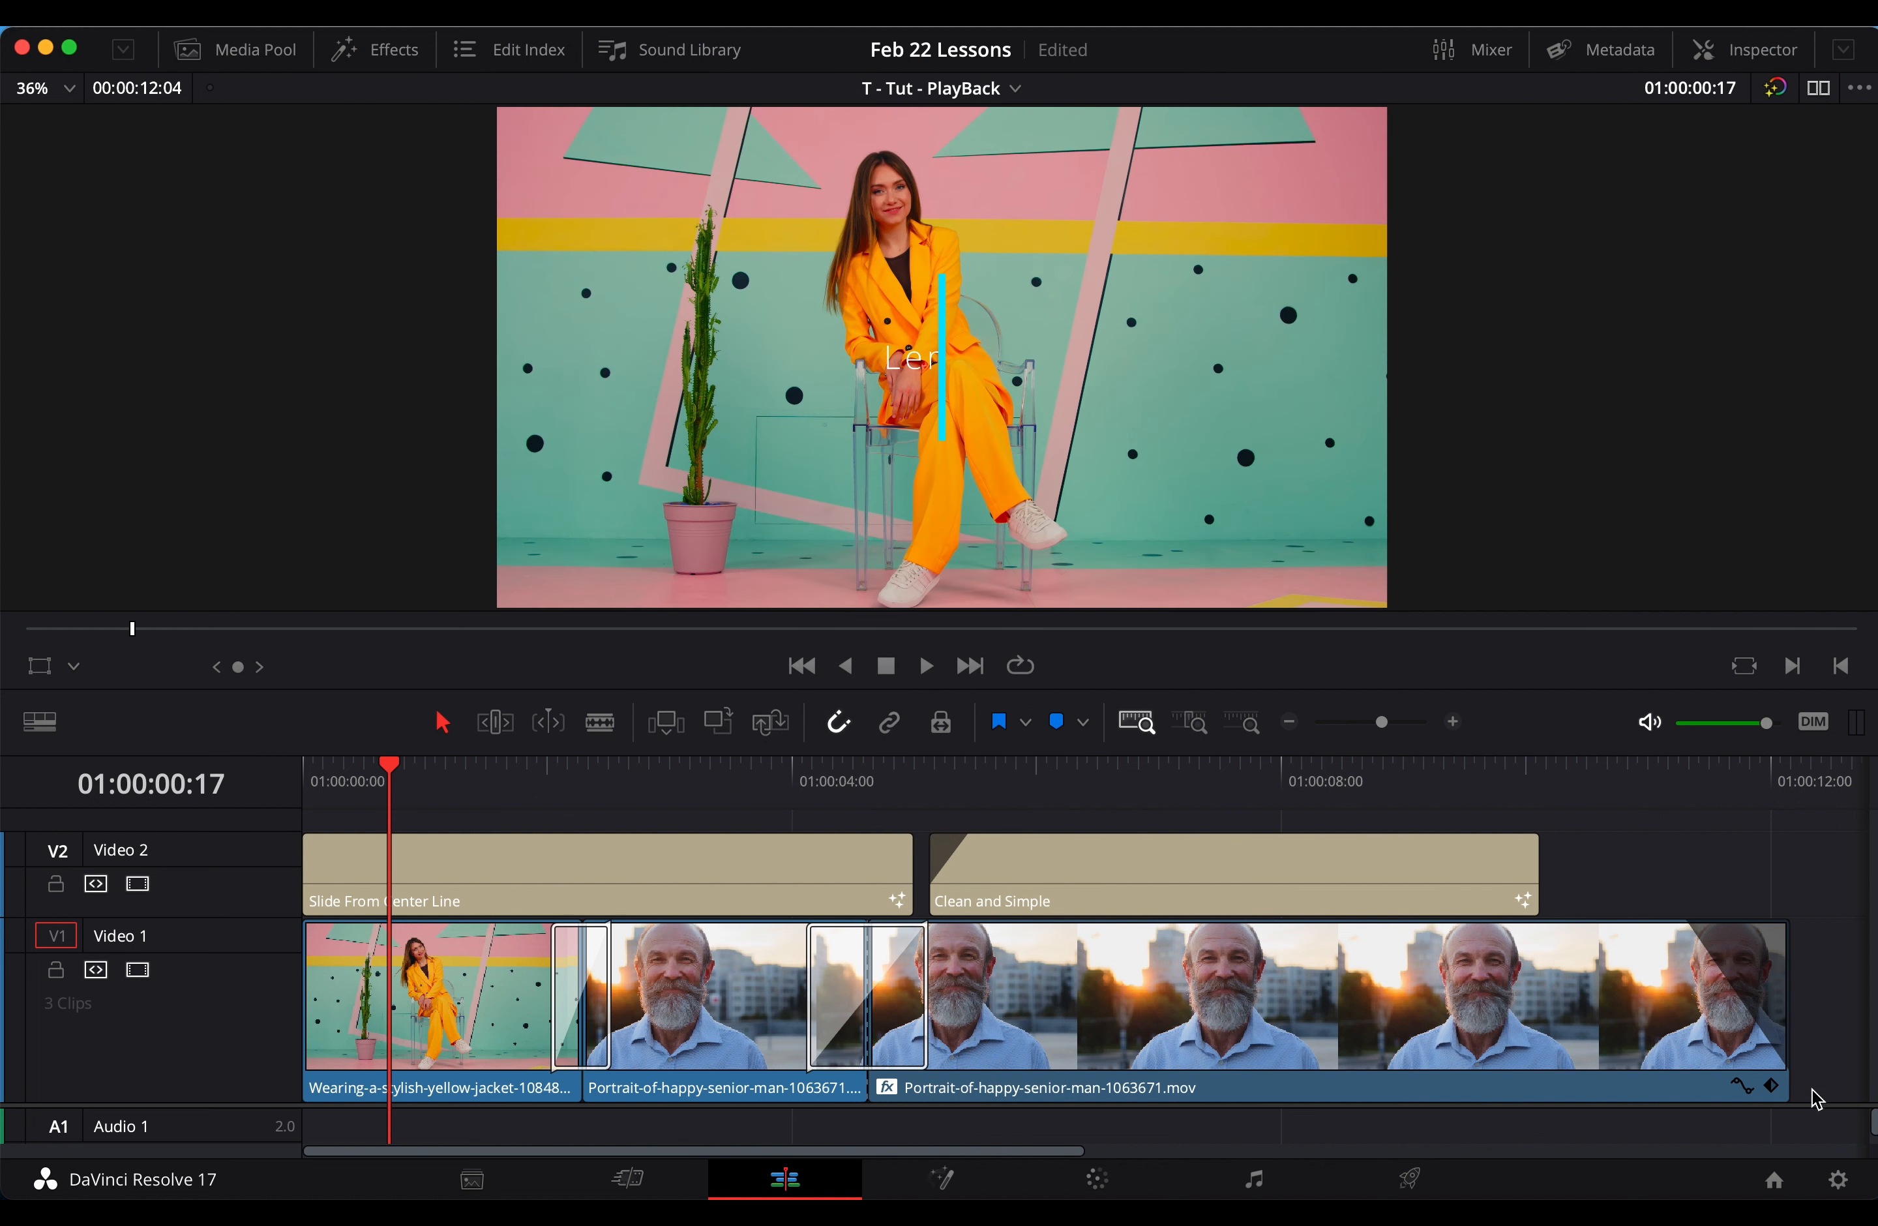
Change the project's timeline resolution to 1280 x 720 HD 720P and save the project settings
{"action": "left_click", "coordinate": [1837, 1179]}
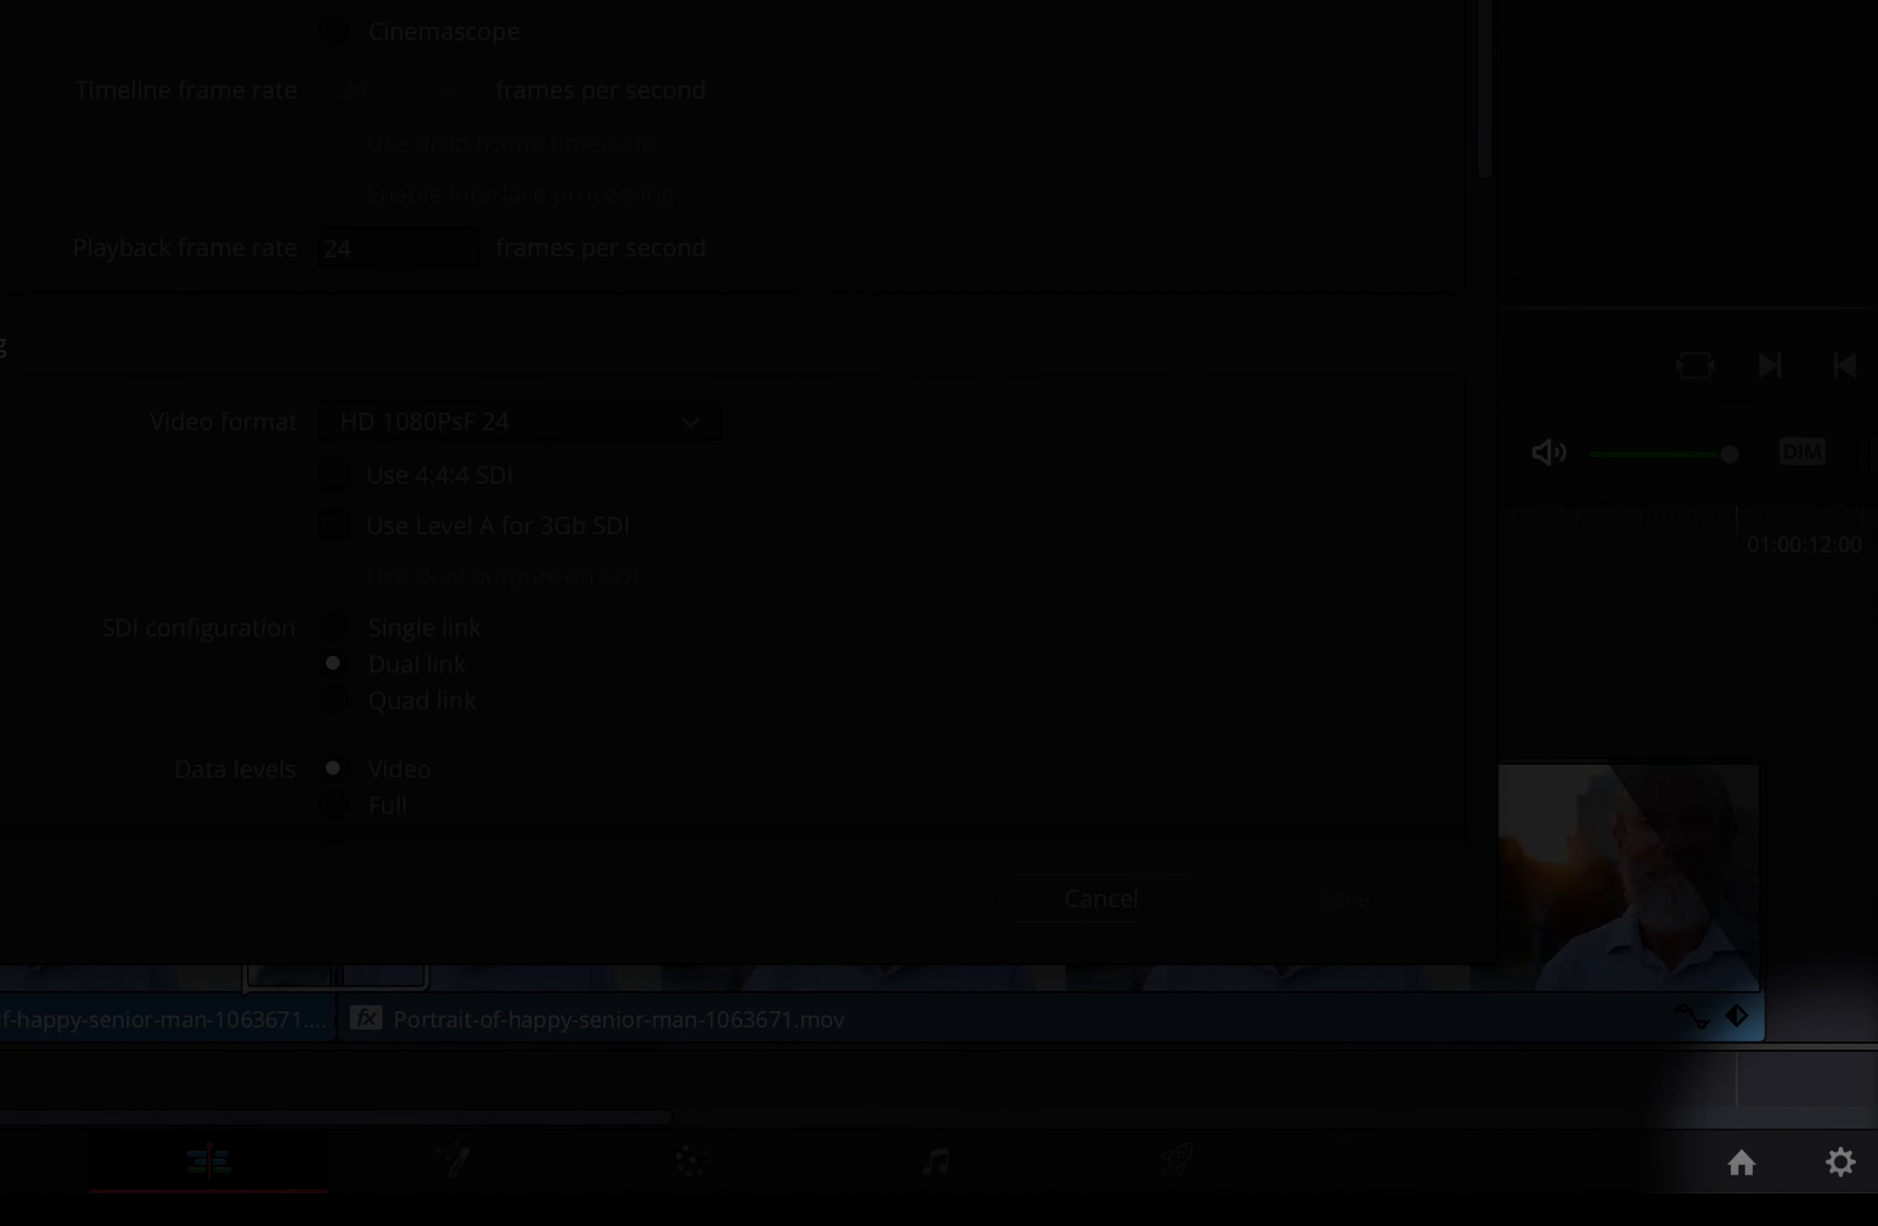
{"action": "left_click", "coordinate": [1074, 253]}
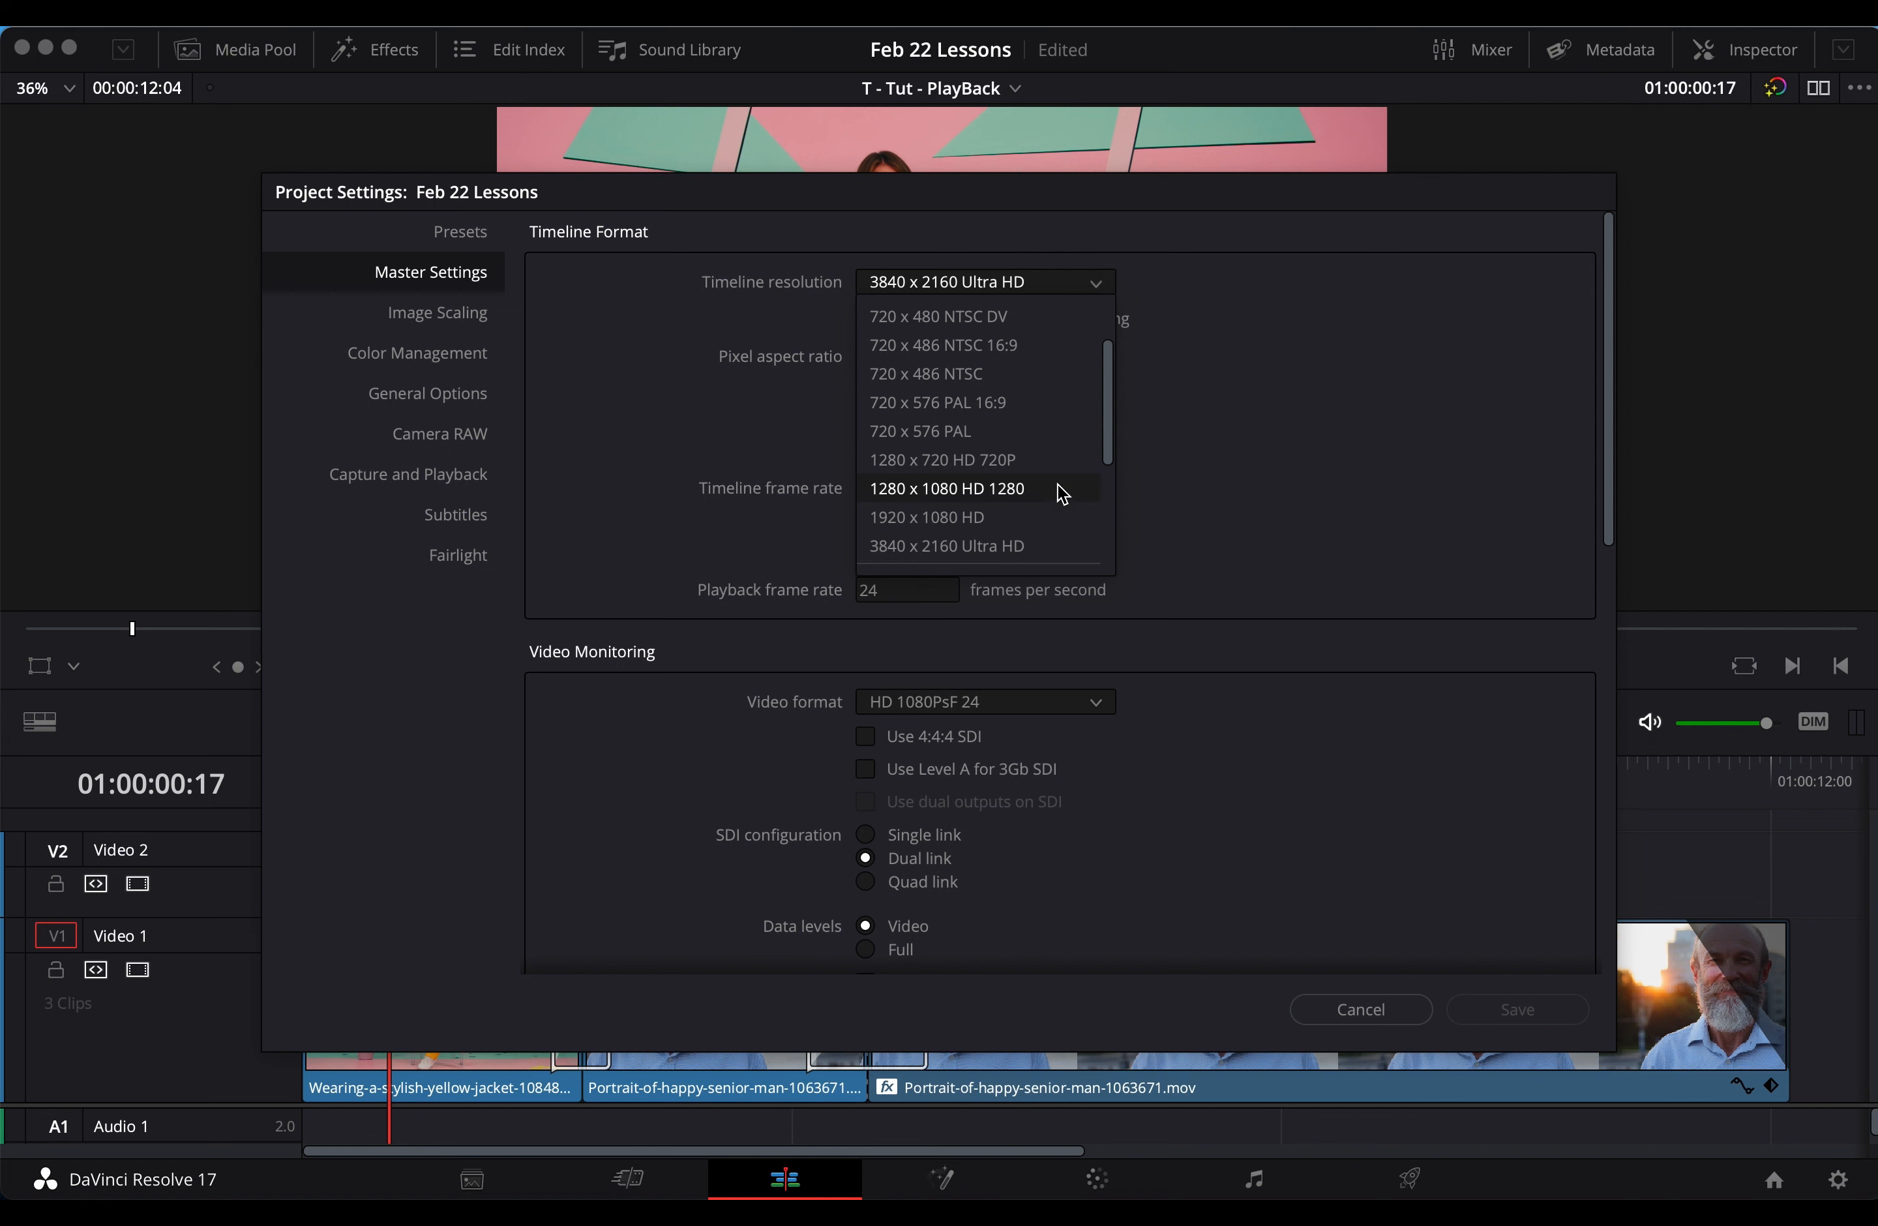
{"action": "left_click", "coordinate": [1047, 465]}
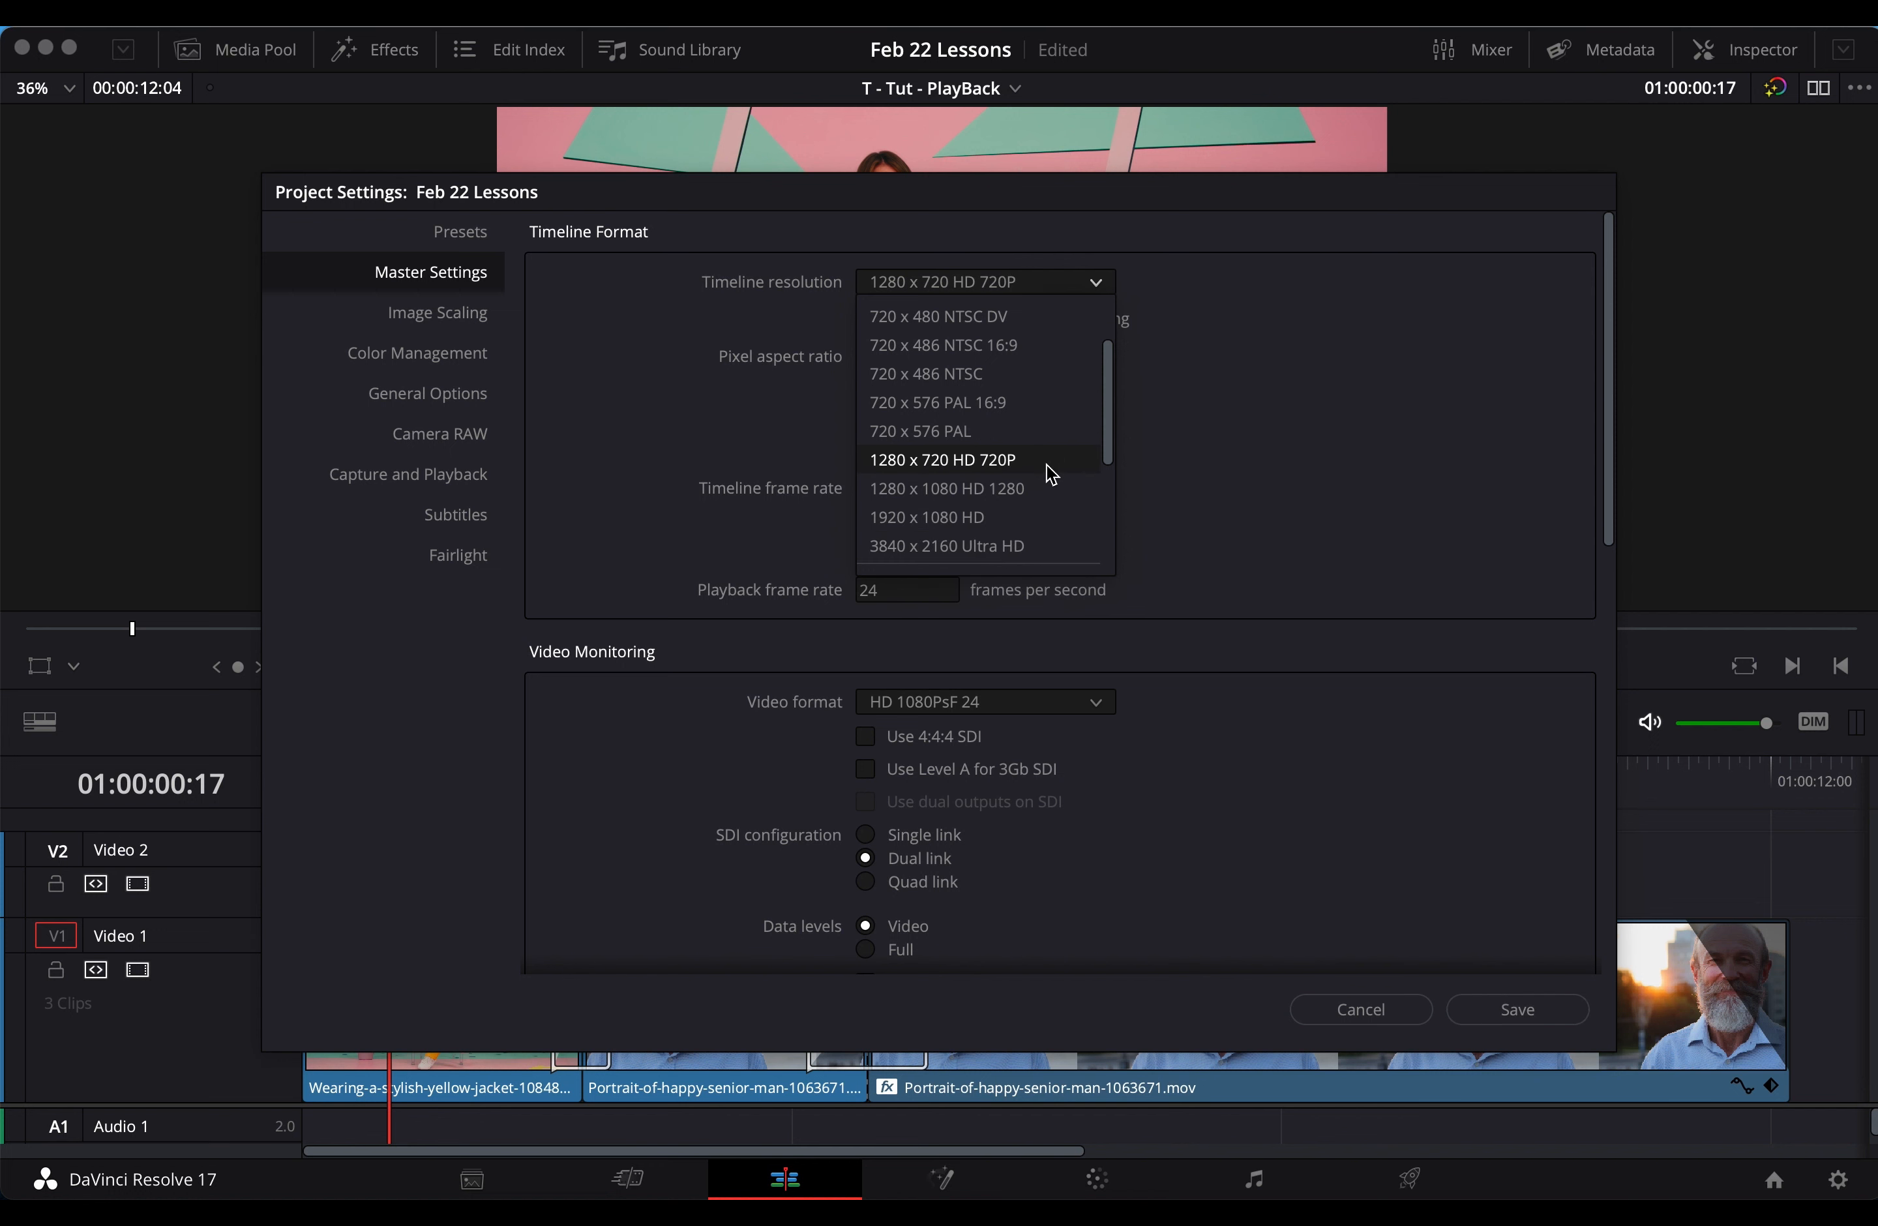
{"action": "left_click", "coordinate": [1516, 1009]}
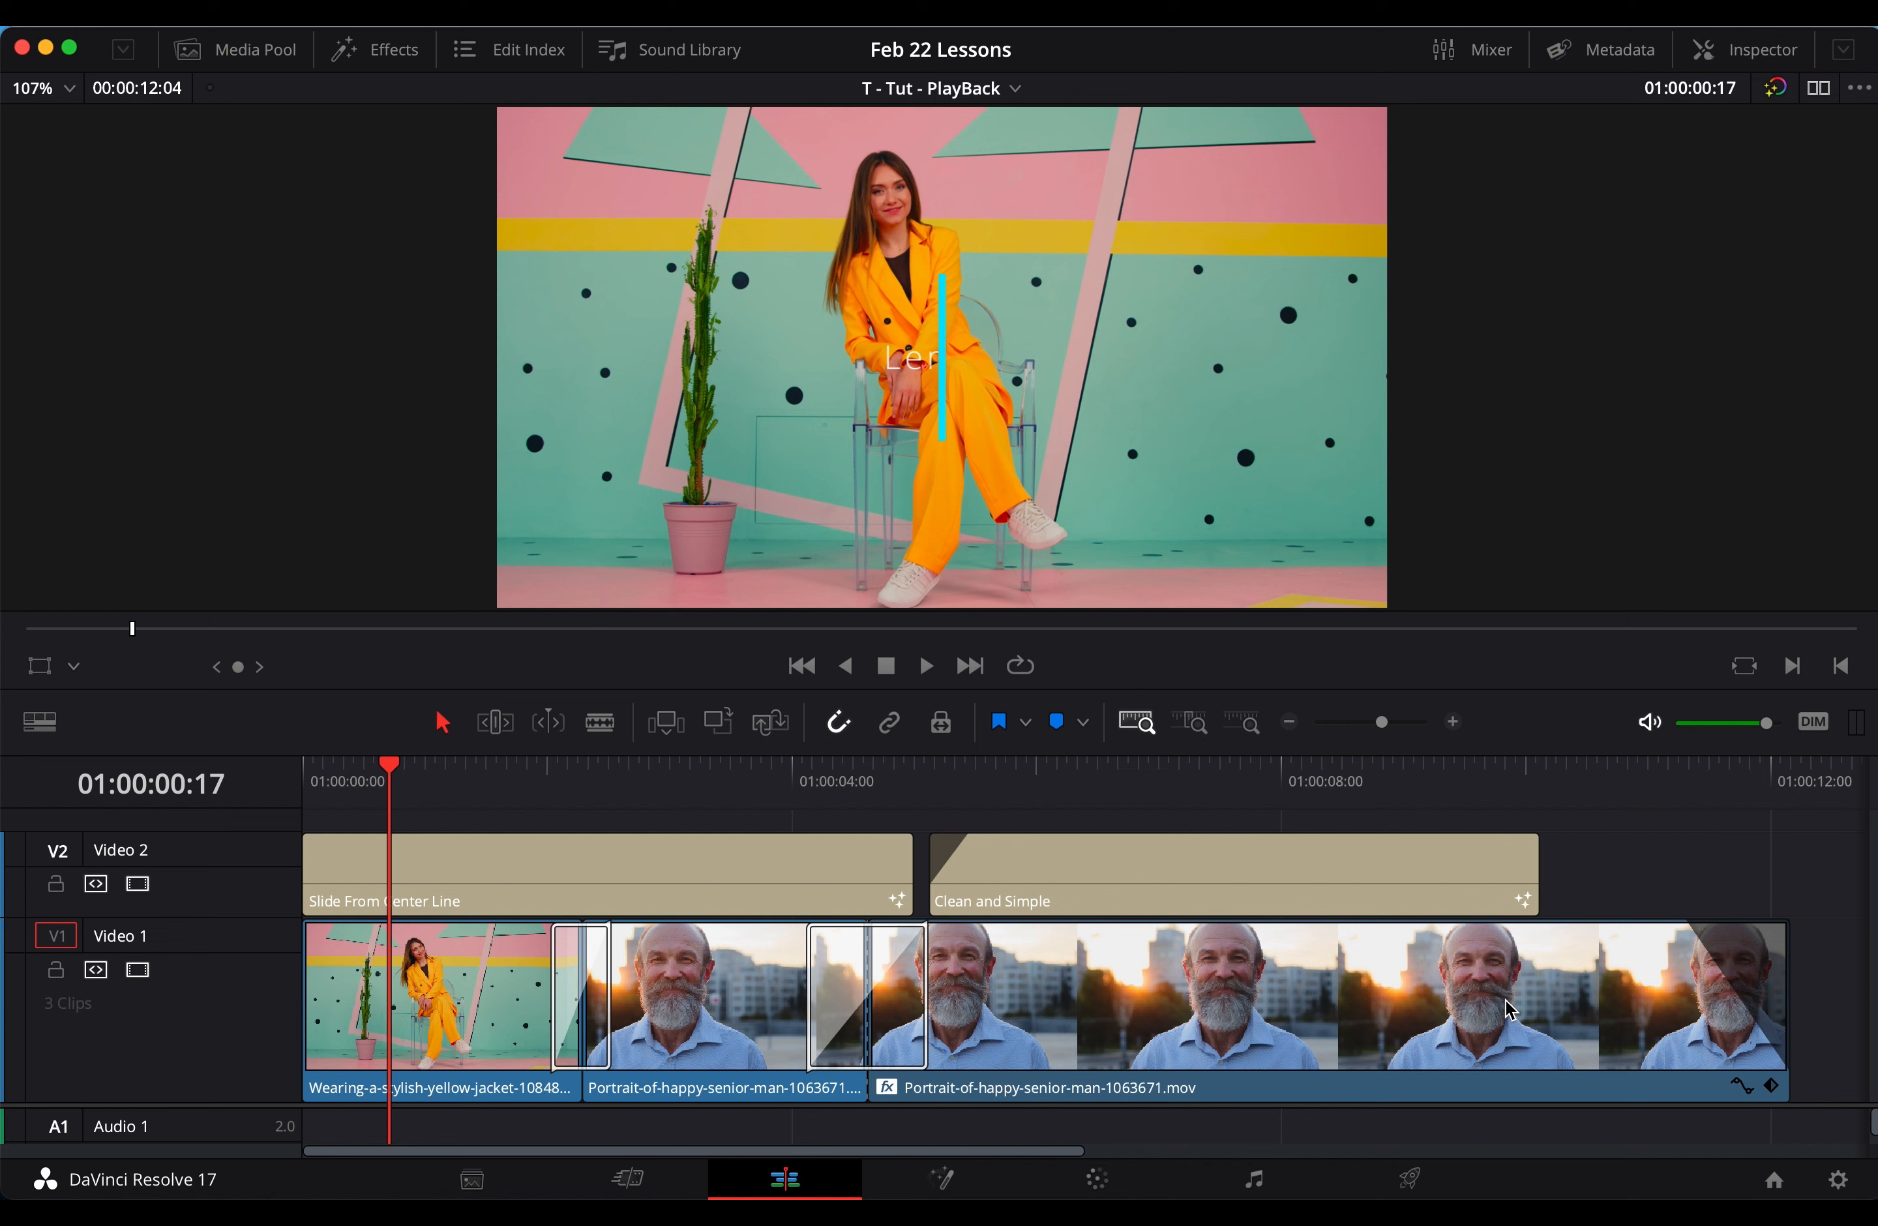
Fit the whole frame inside the viewer and play the timeline from the beginning at the lowered resolution
{"action": "scroll", "coordinate": [896, 508], "scroll_direction": "down", "scroll_amount": 2}
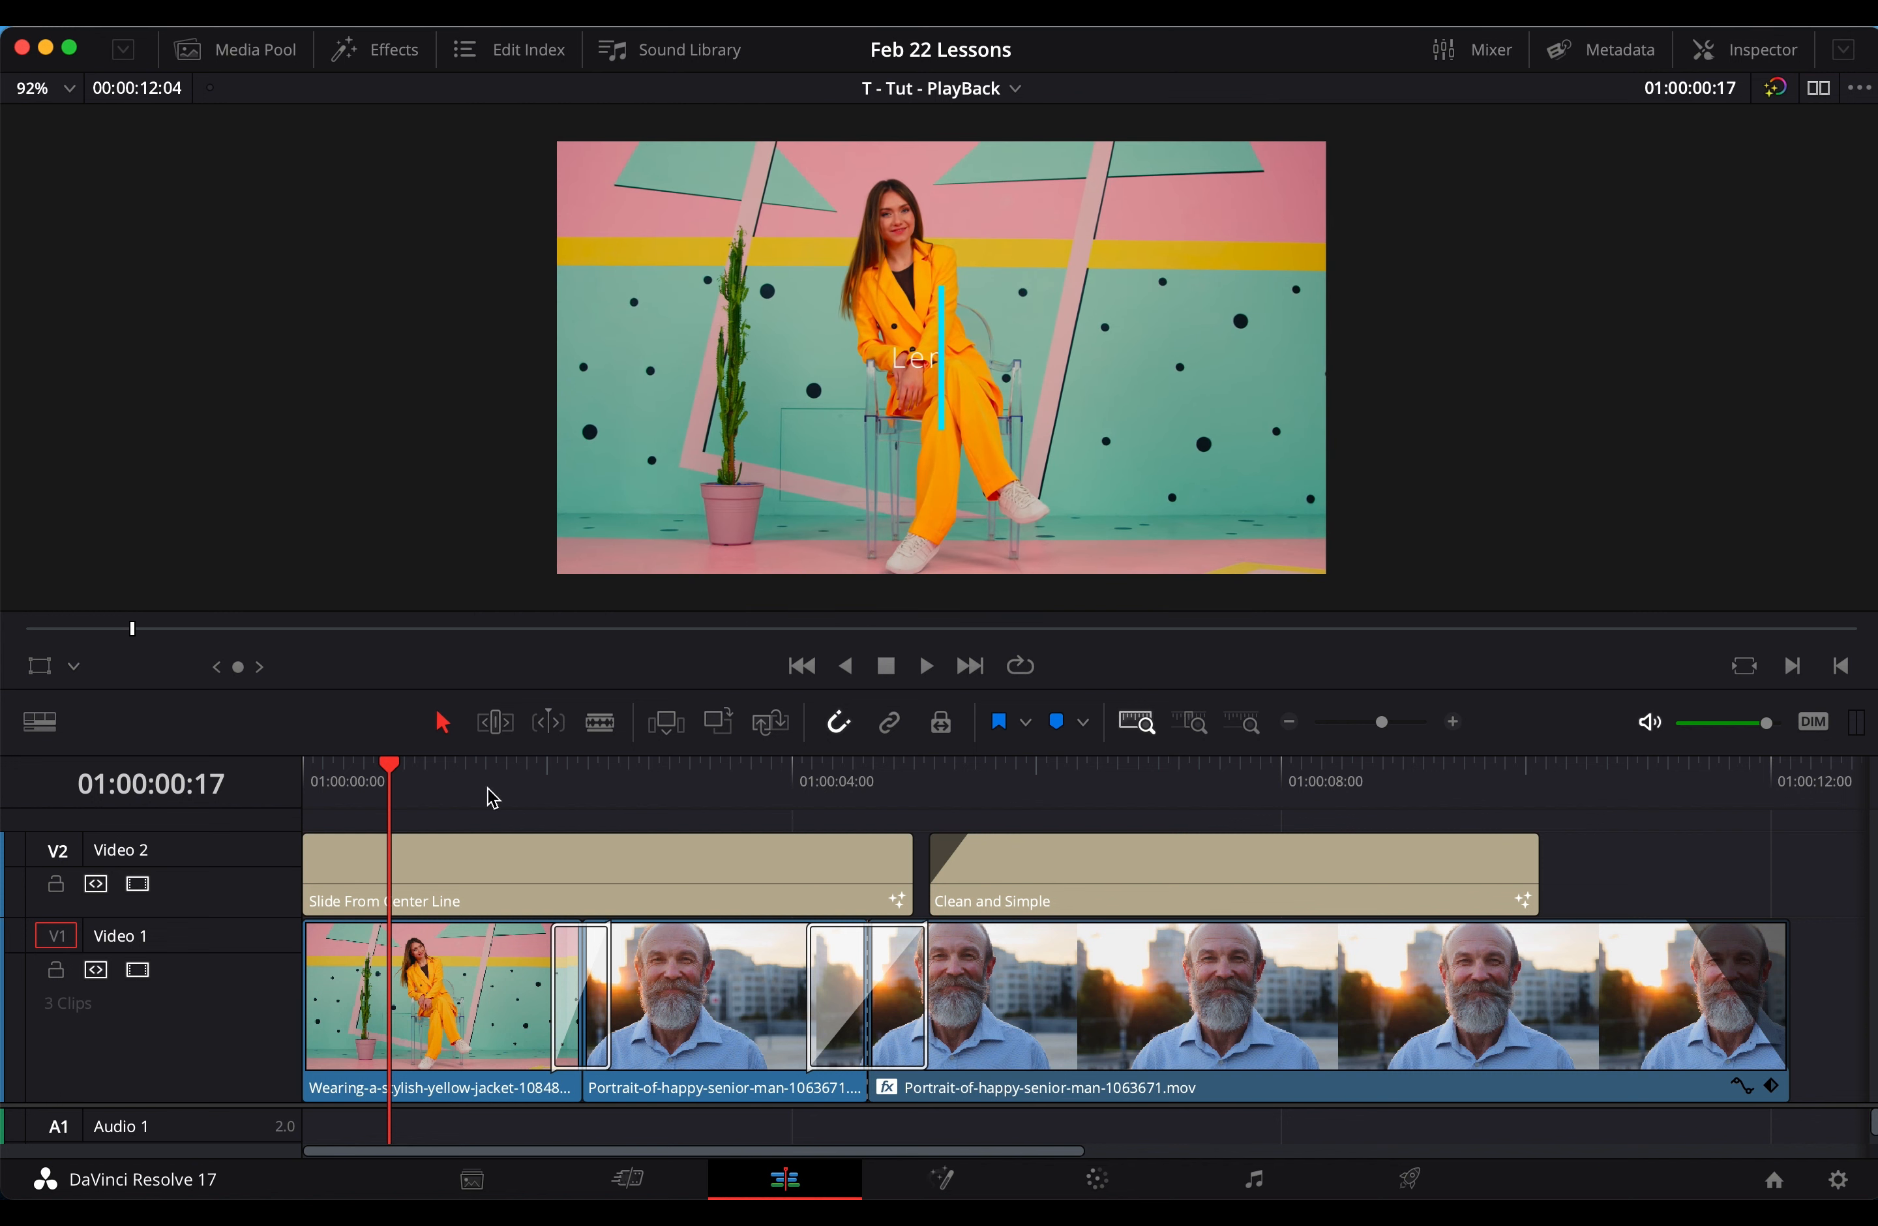
{"action": "left_click", "coordinate": [309, 763]}
{"action": "key", "text": "space"}
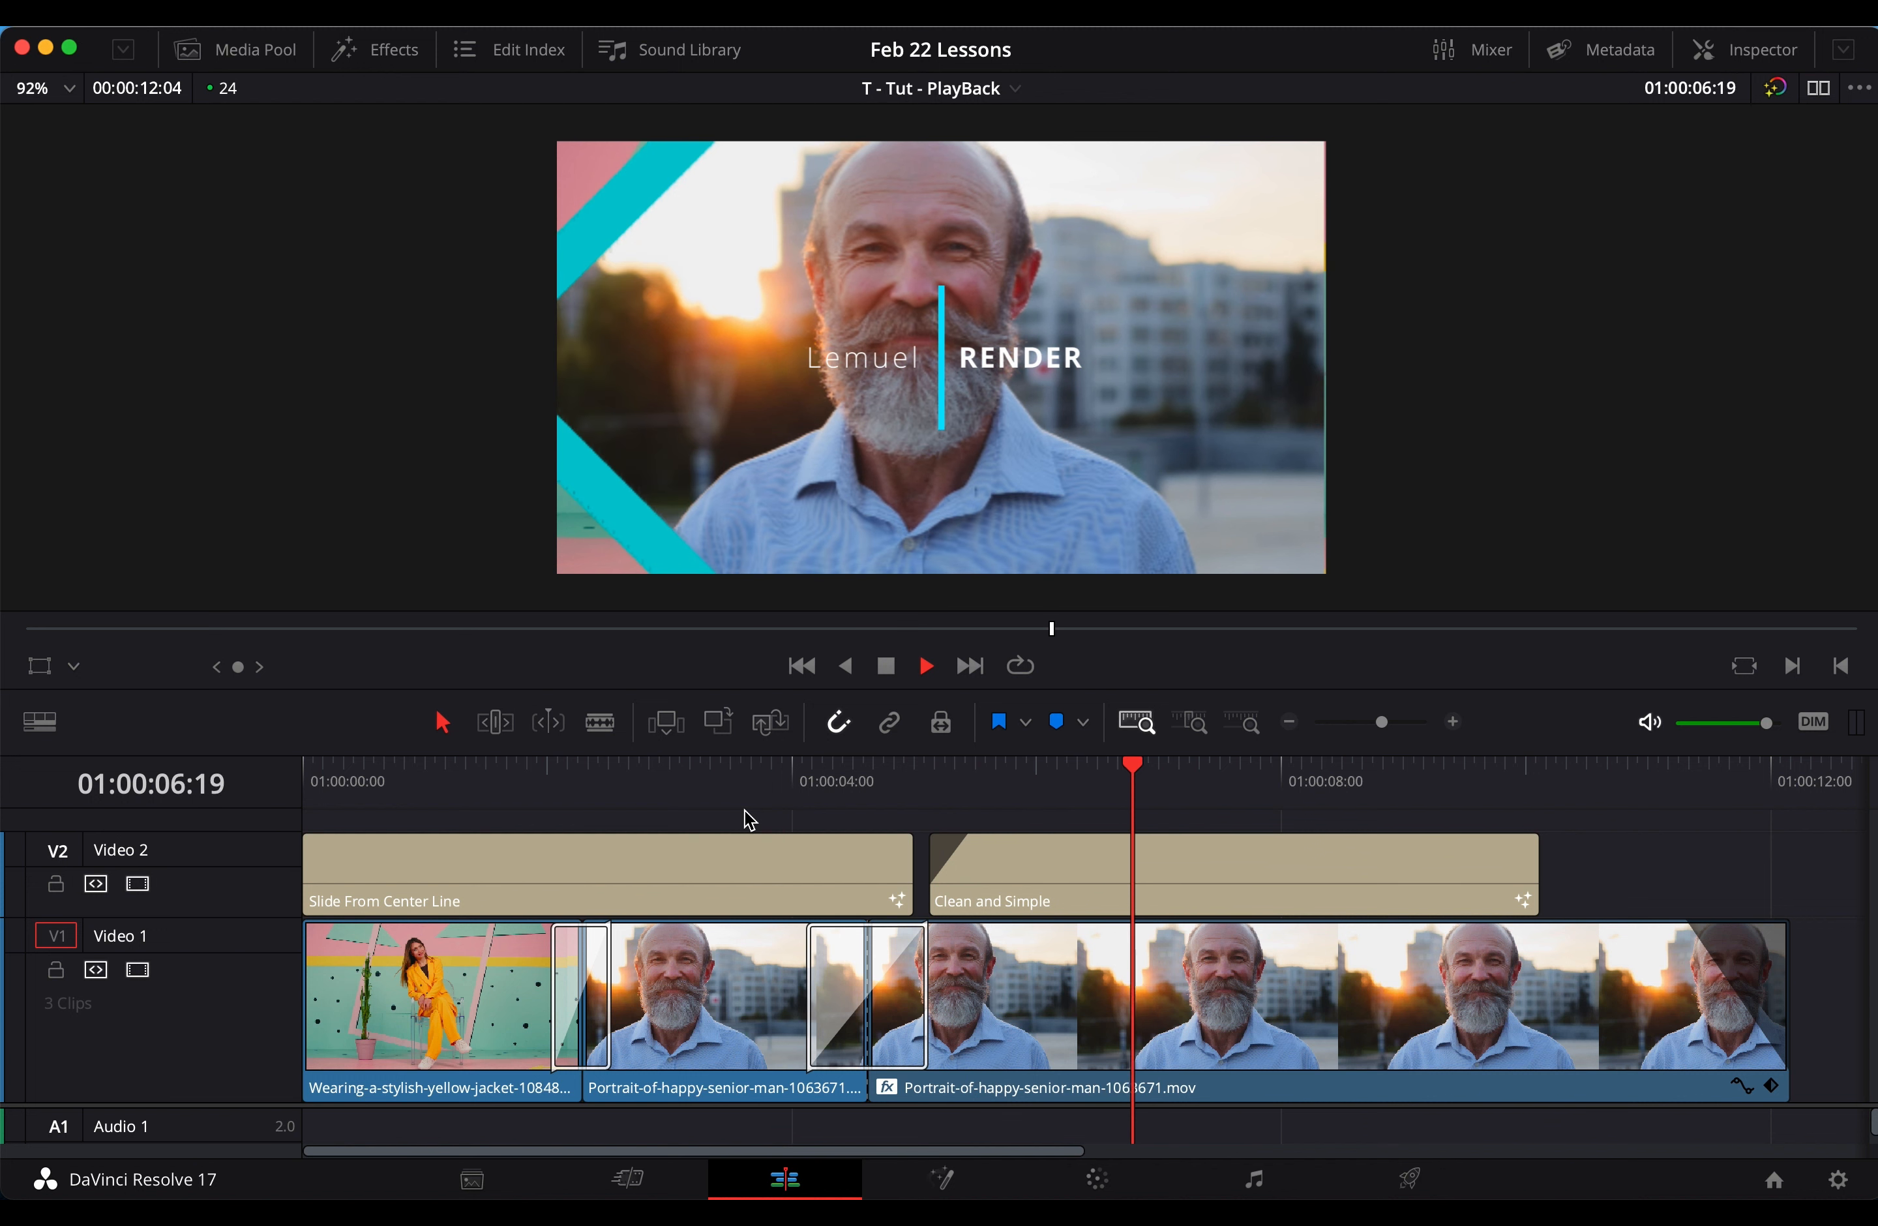
{"action": "left_click", "coordinate": [323, 776]}
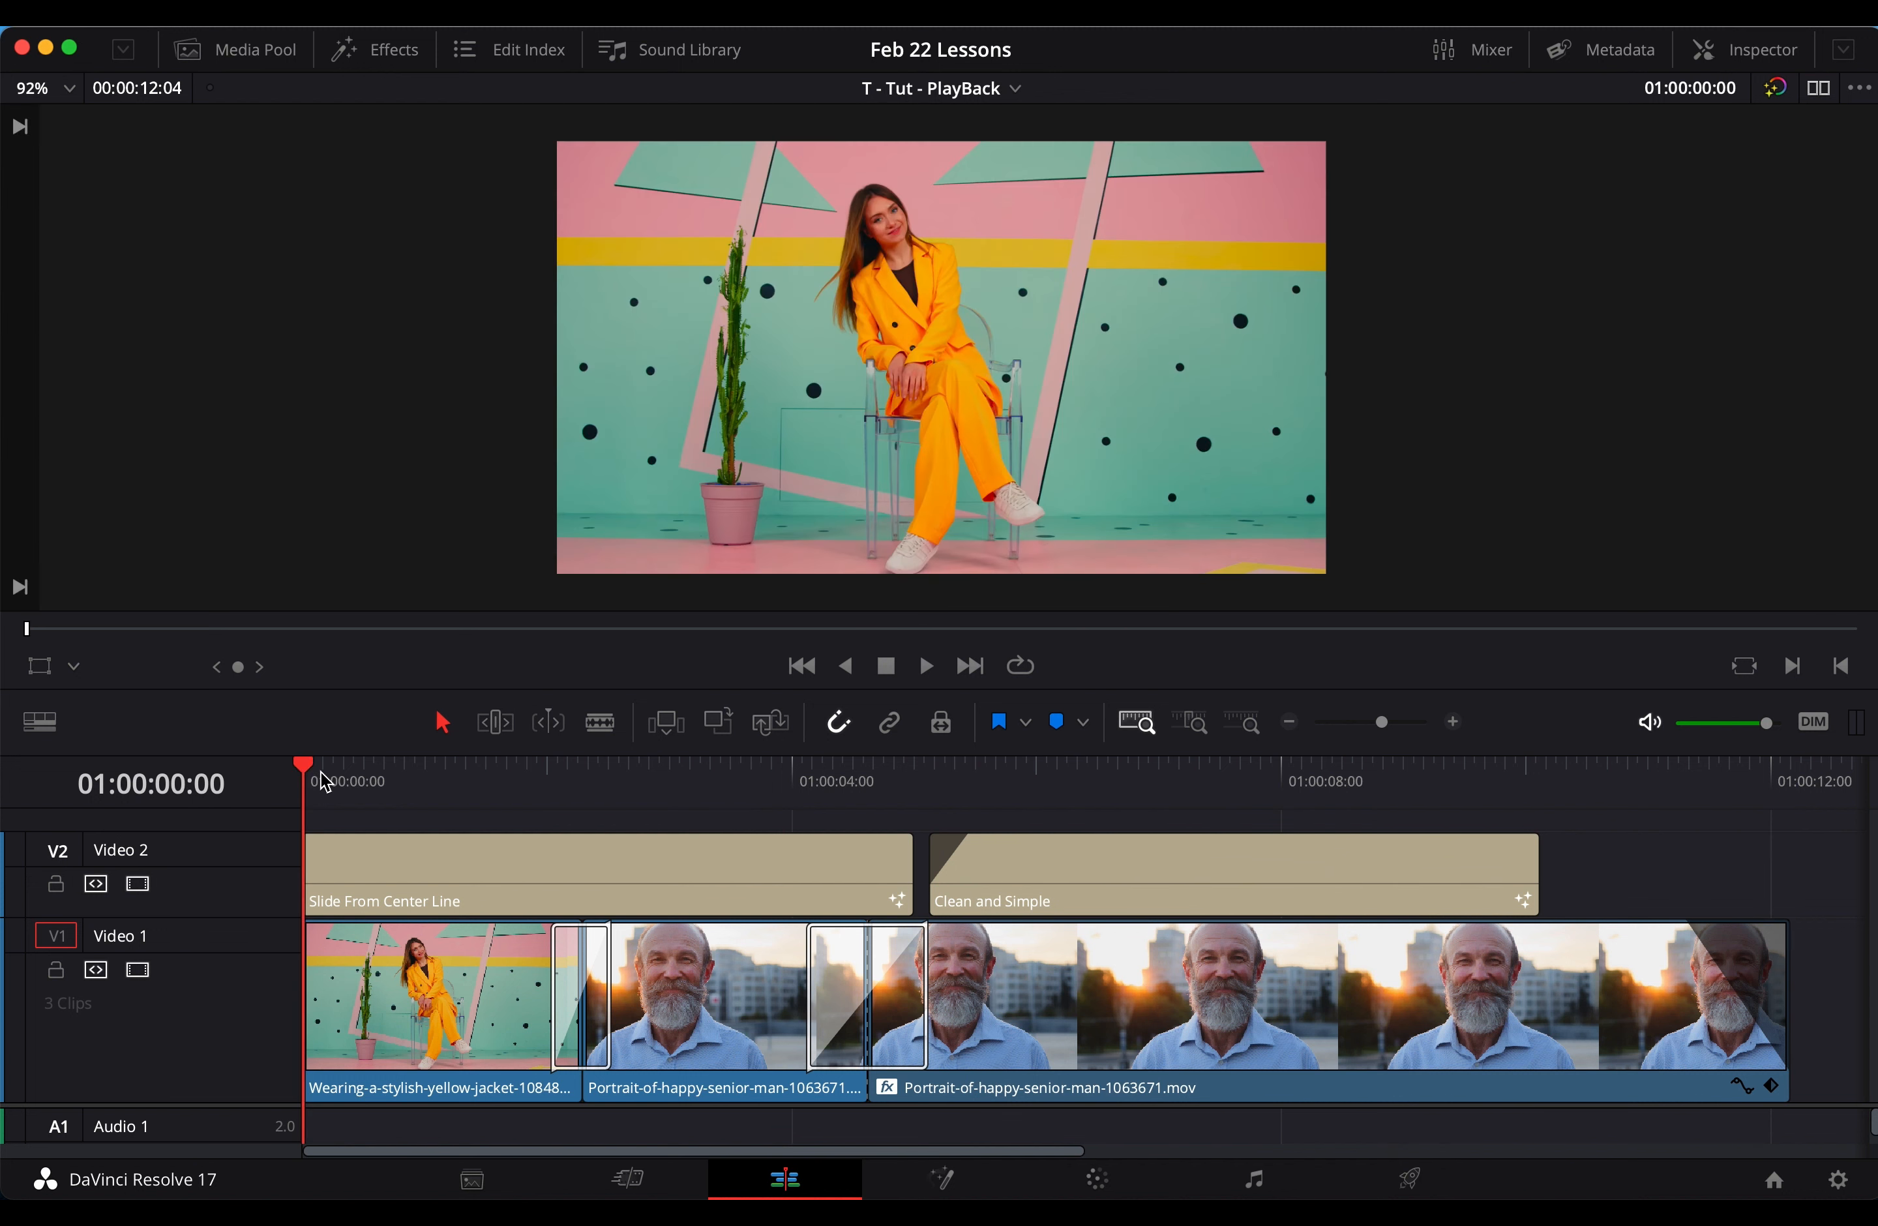
{"action": "key", "text": "space"}
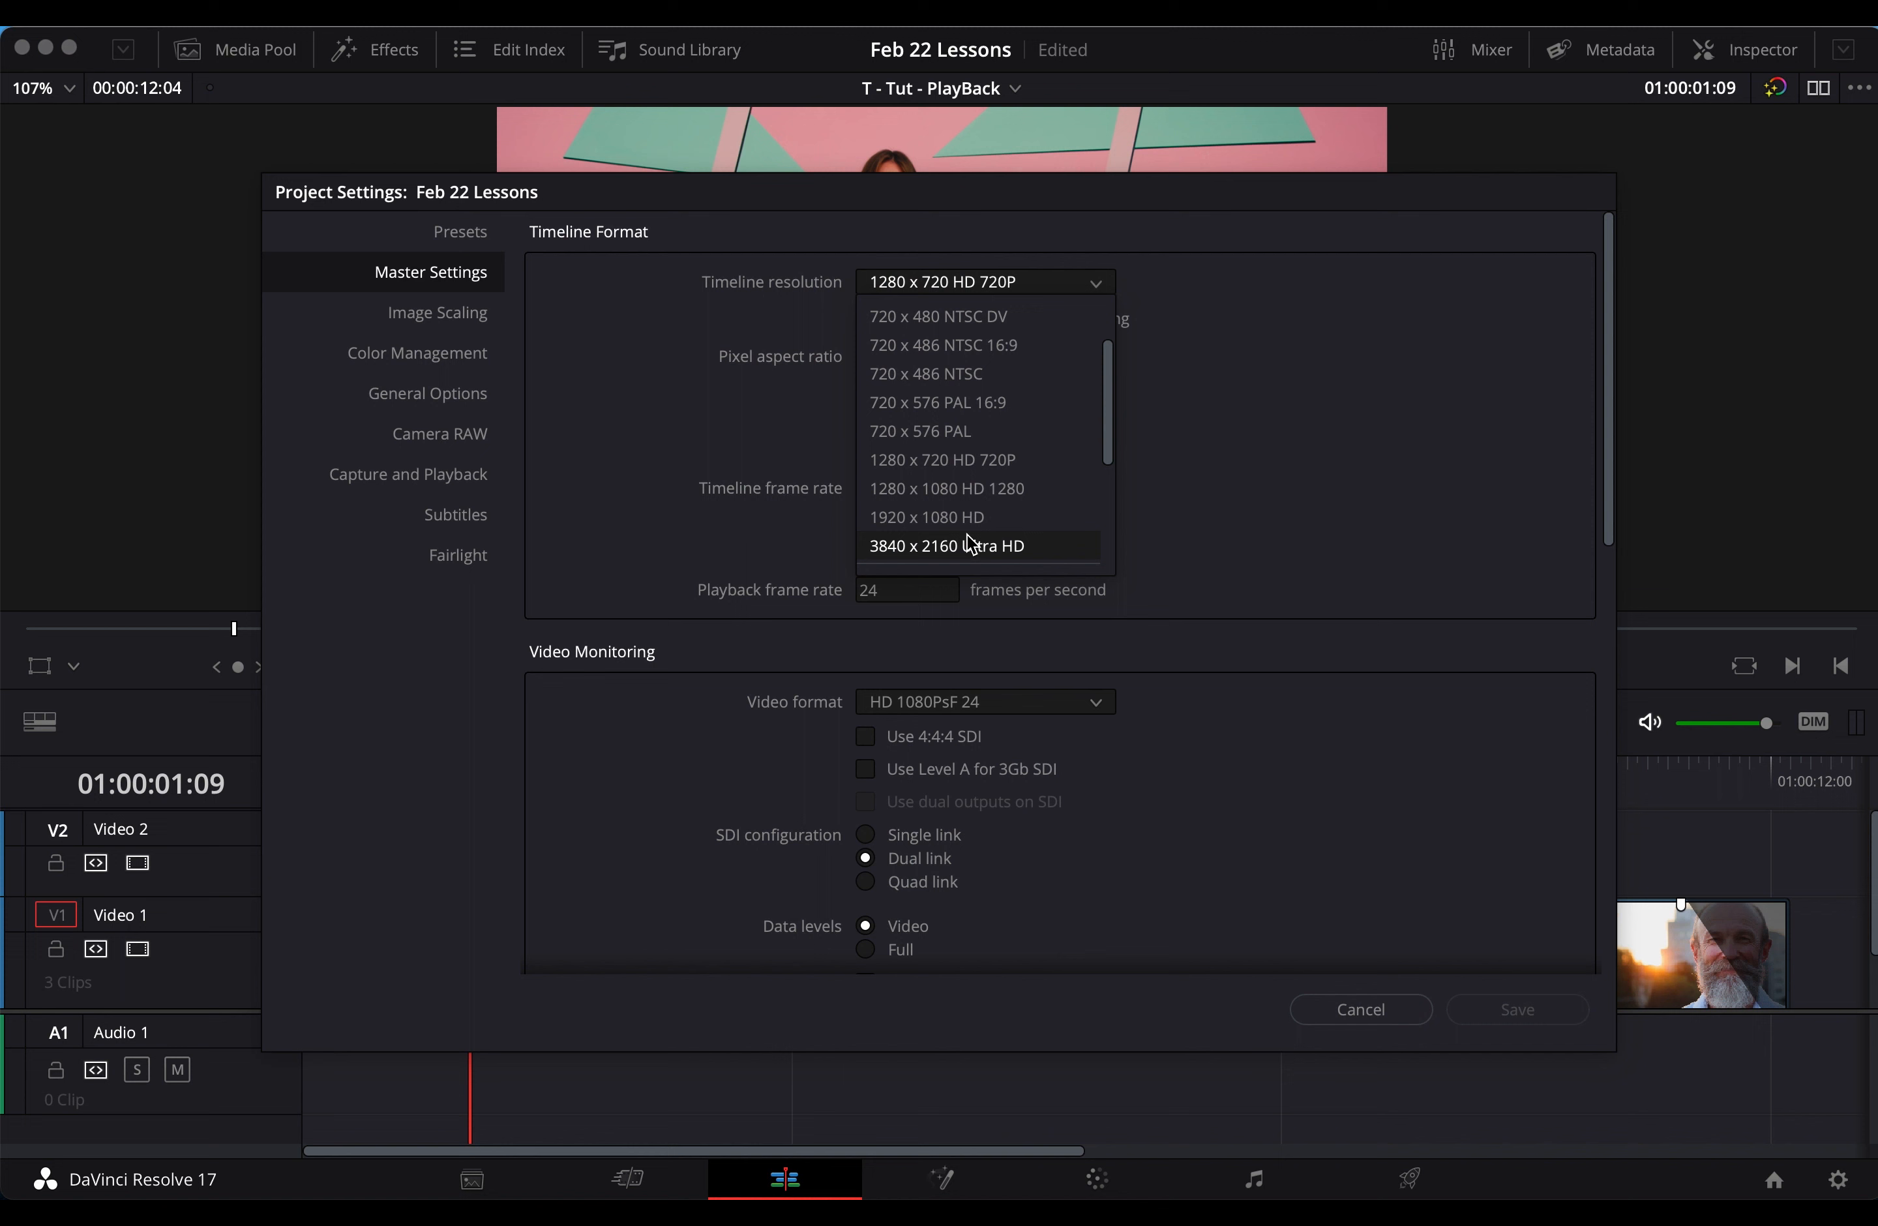
Set the timeline resolution to 3840 x 2160 Ultra HD, save the project settings, and fit the frame inside the viewer
{"action": "left_click", "coordinate": [975, 545]}
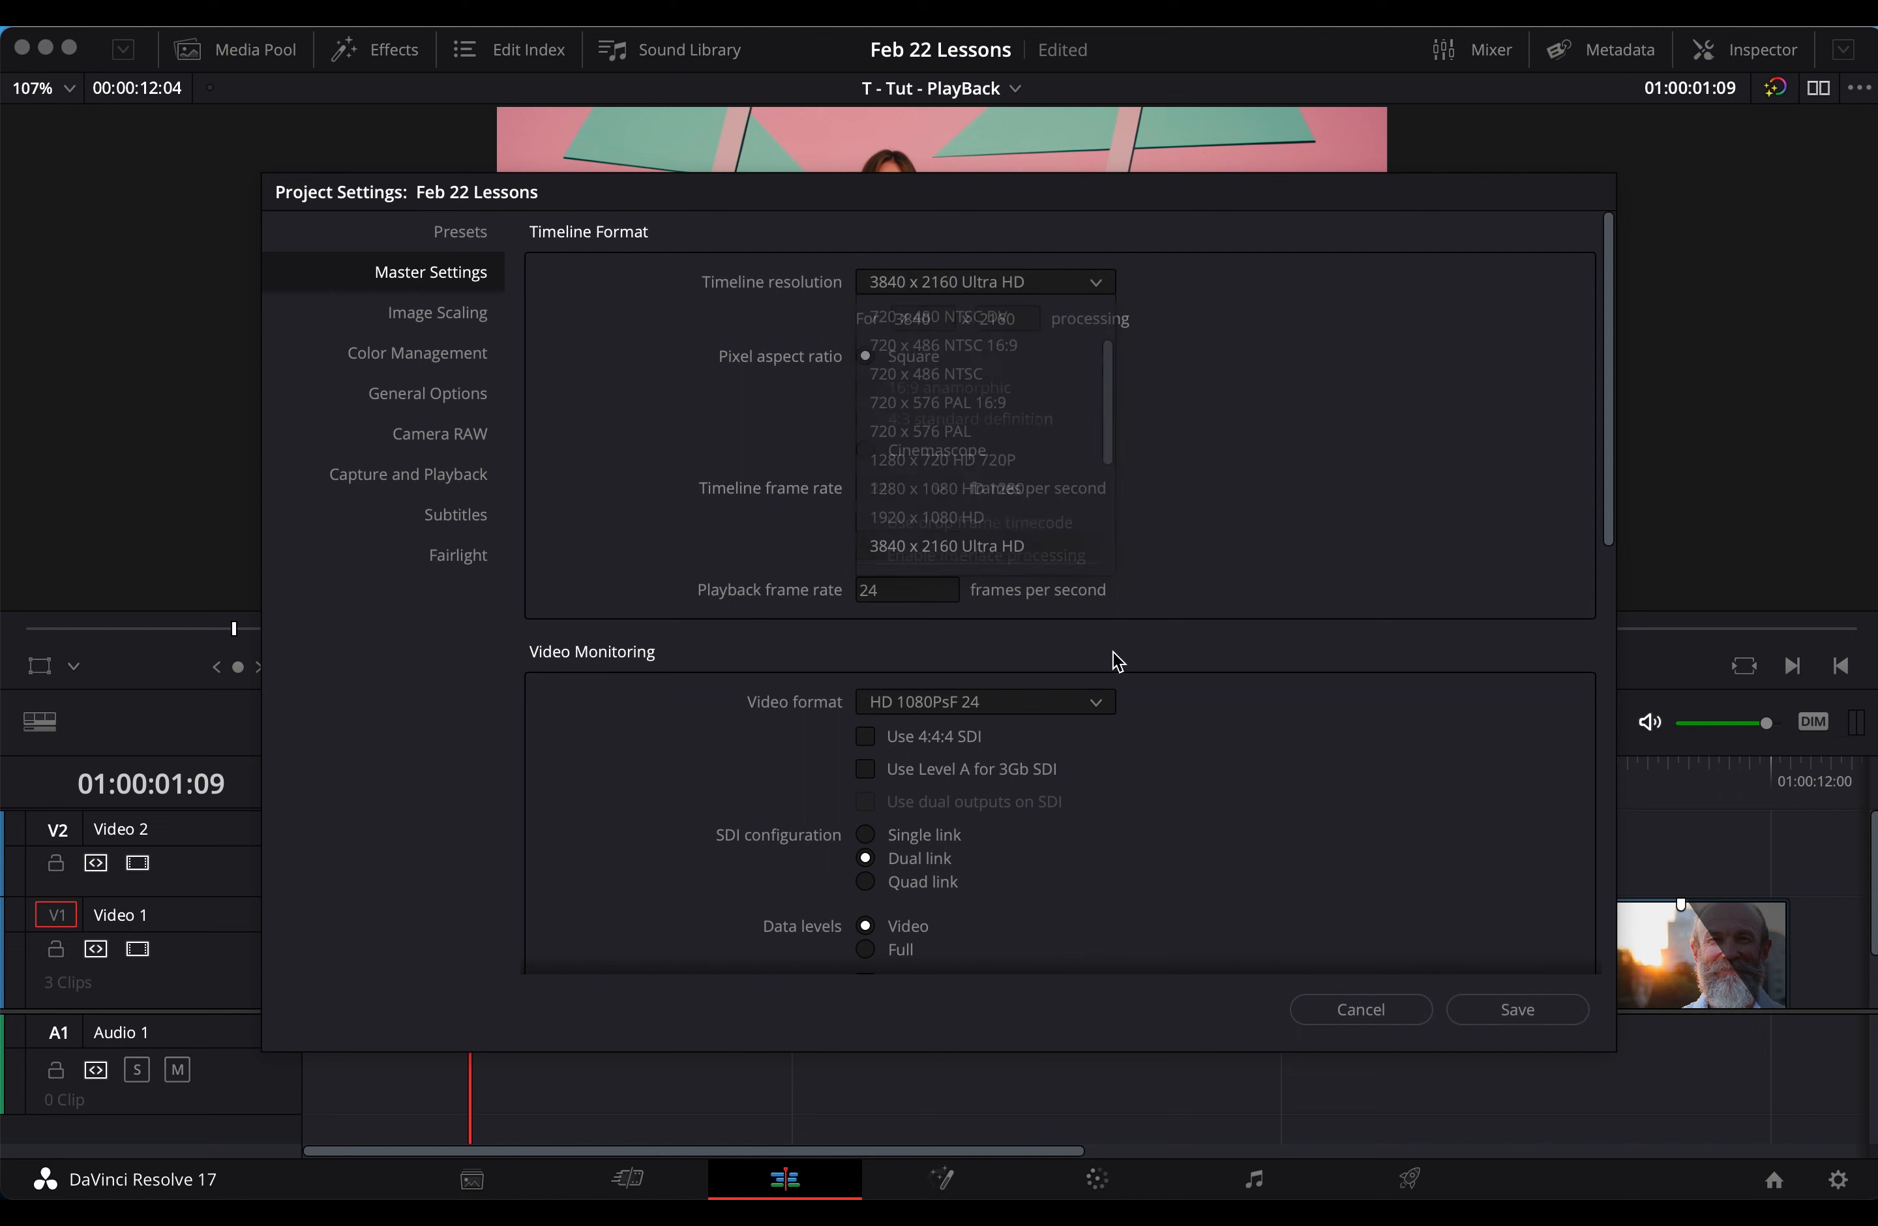
{"action": "left_click", "coordinate": [1485, 1010]}
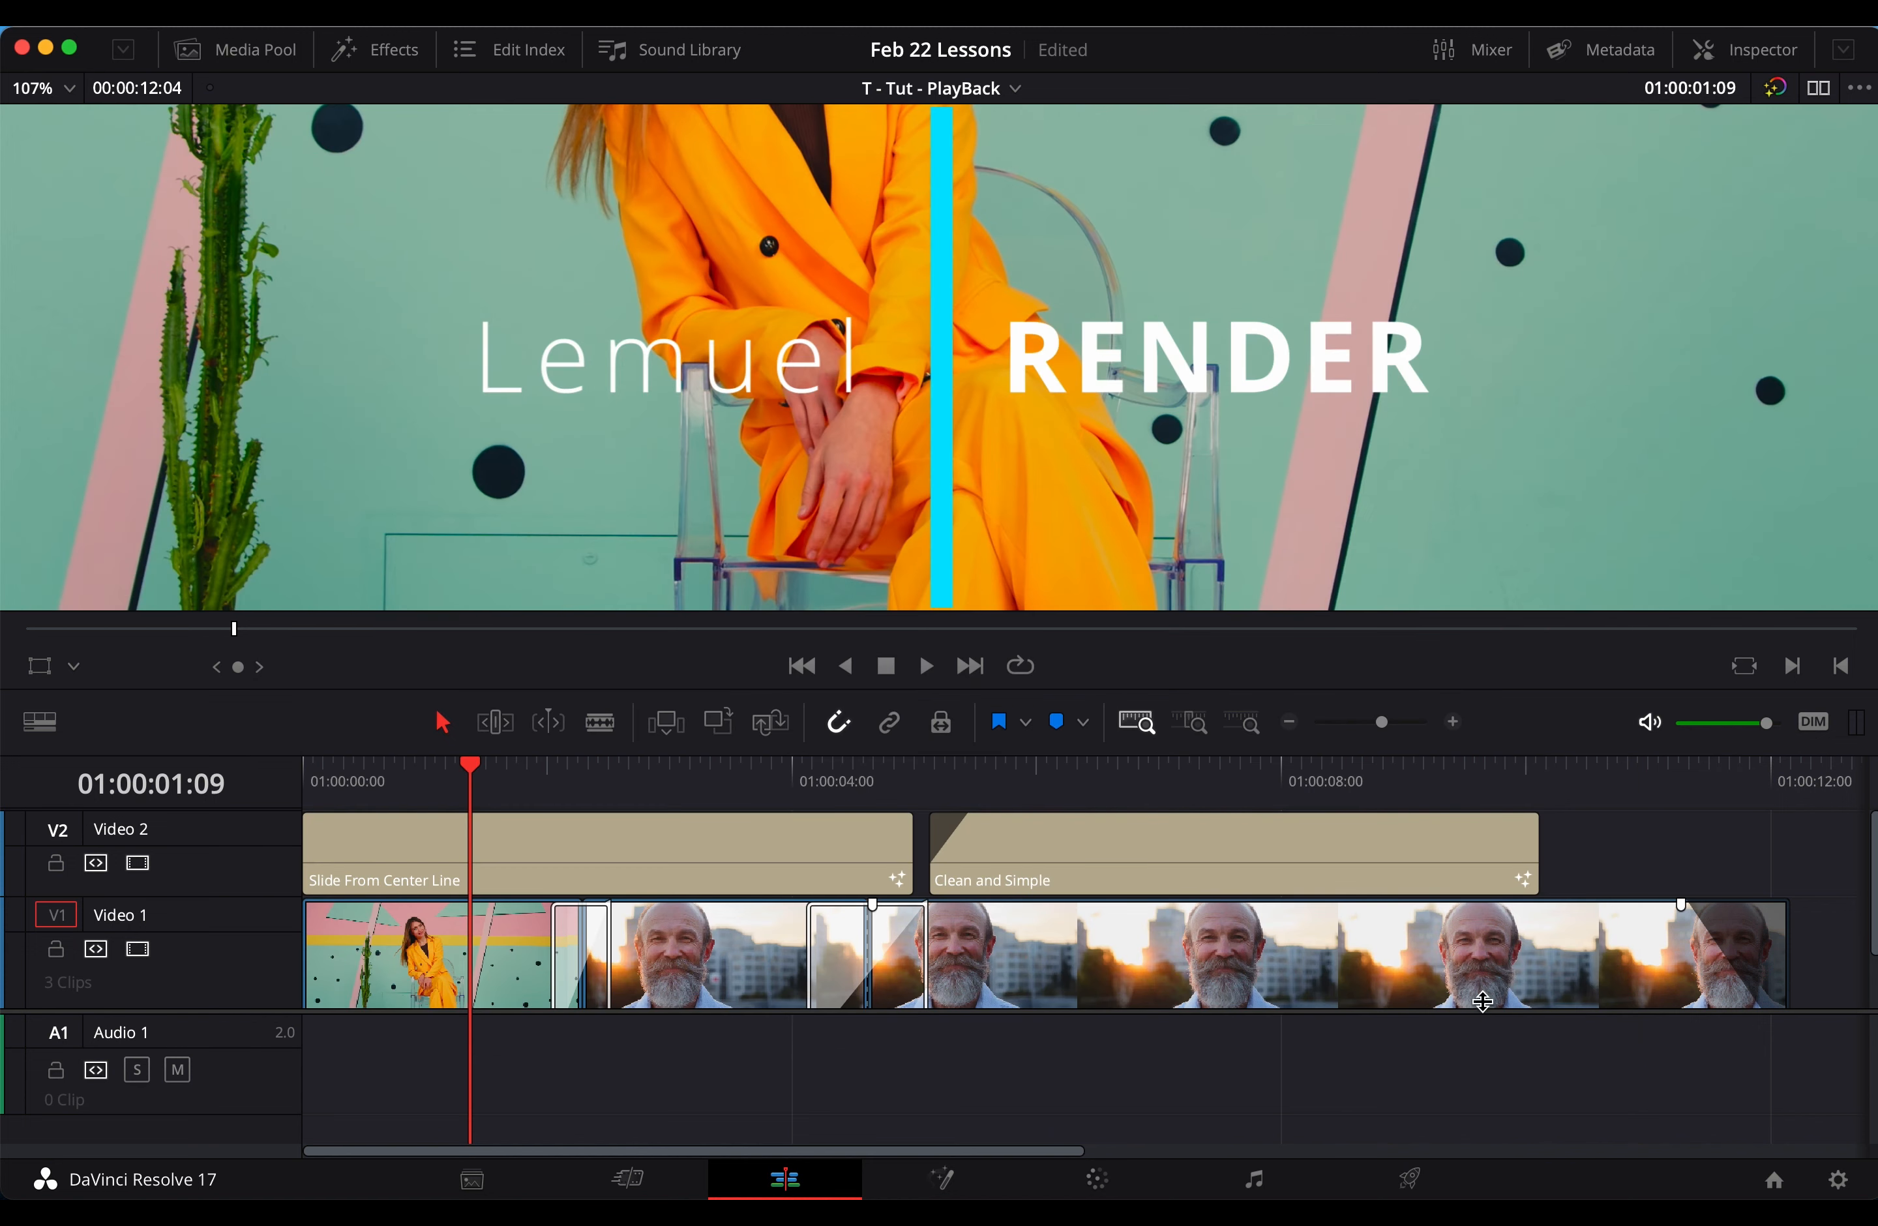
{"action": "scroll", "coordinate": [1039, 381], "scroll_direction": "down", "scroll_amount": 6}
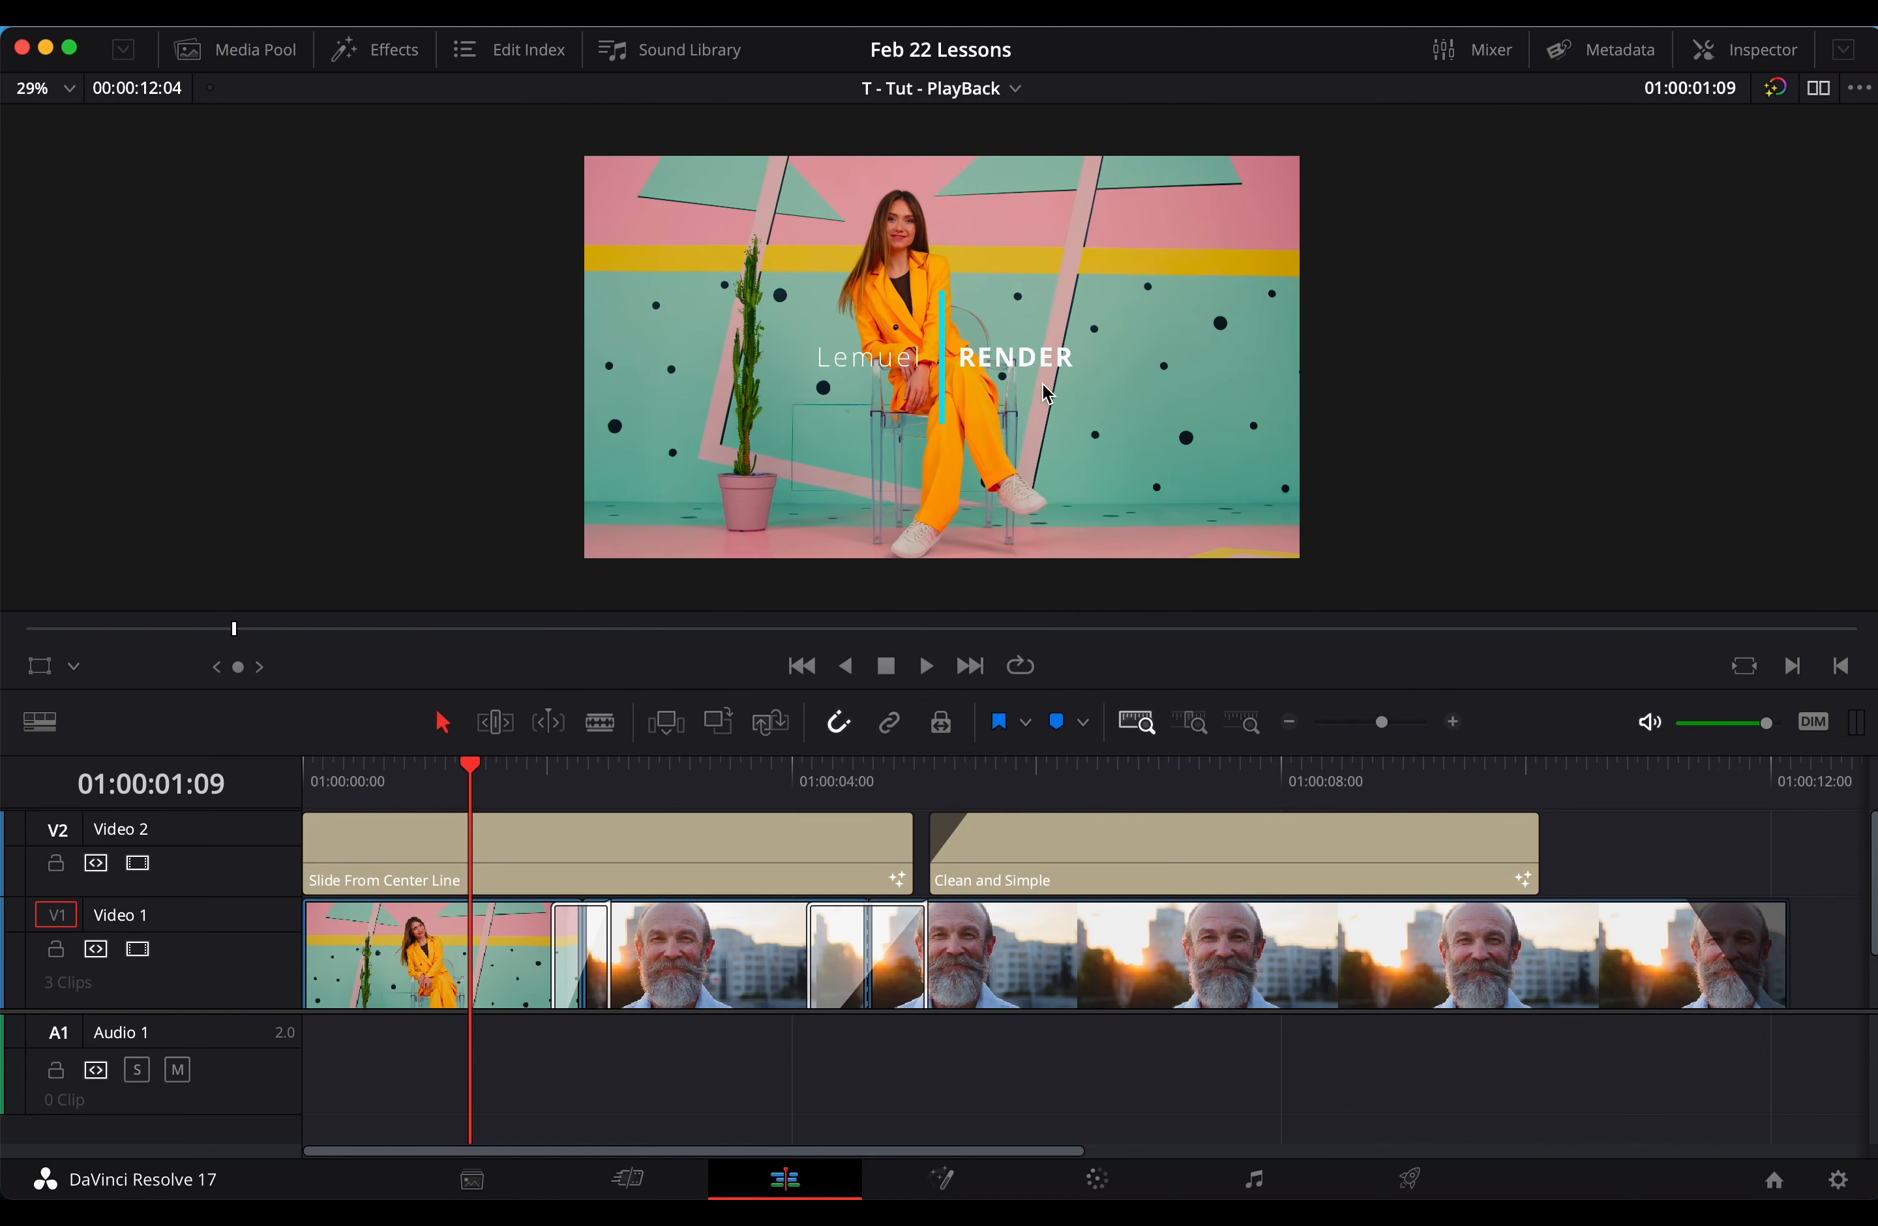
{"action": "scroll", "coordinate": [1047, 392], "scroll_direction": "down", "scroll_amount": 1}
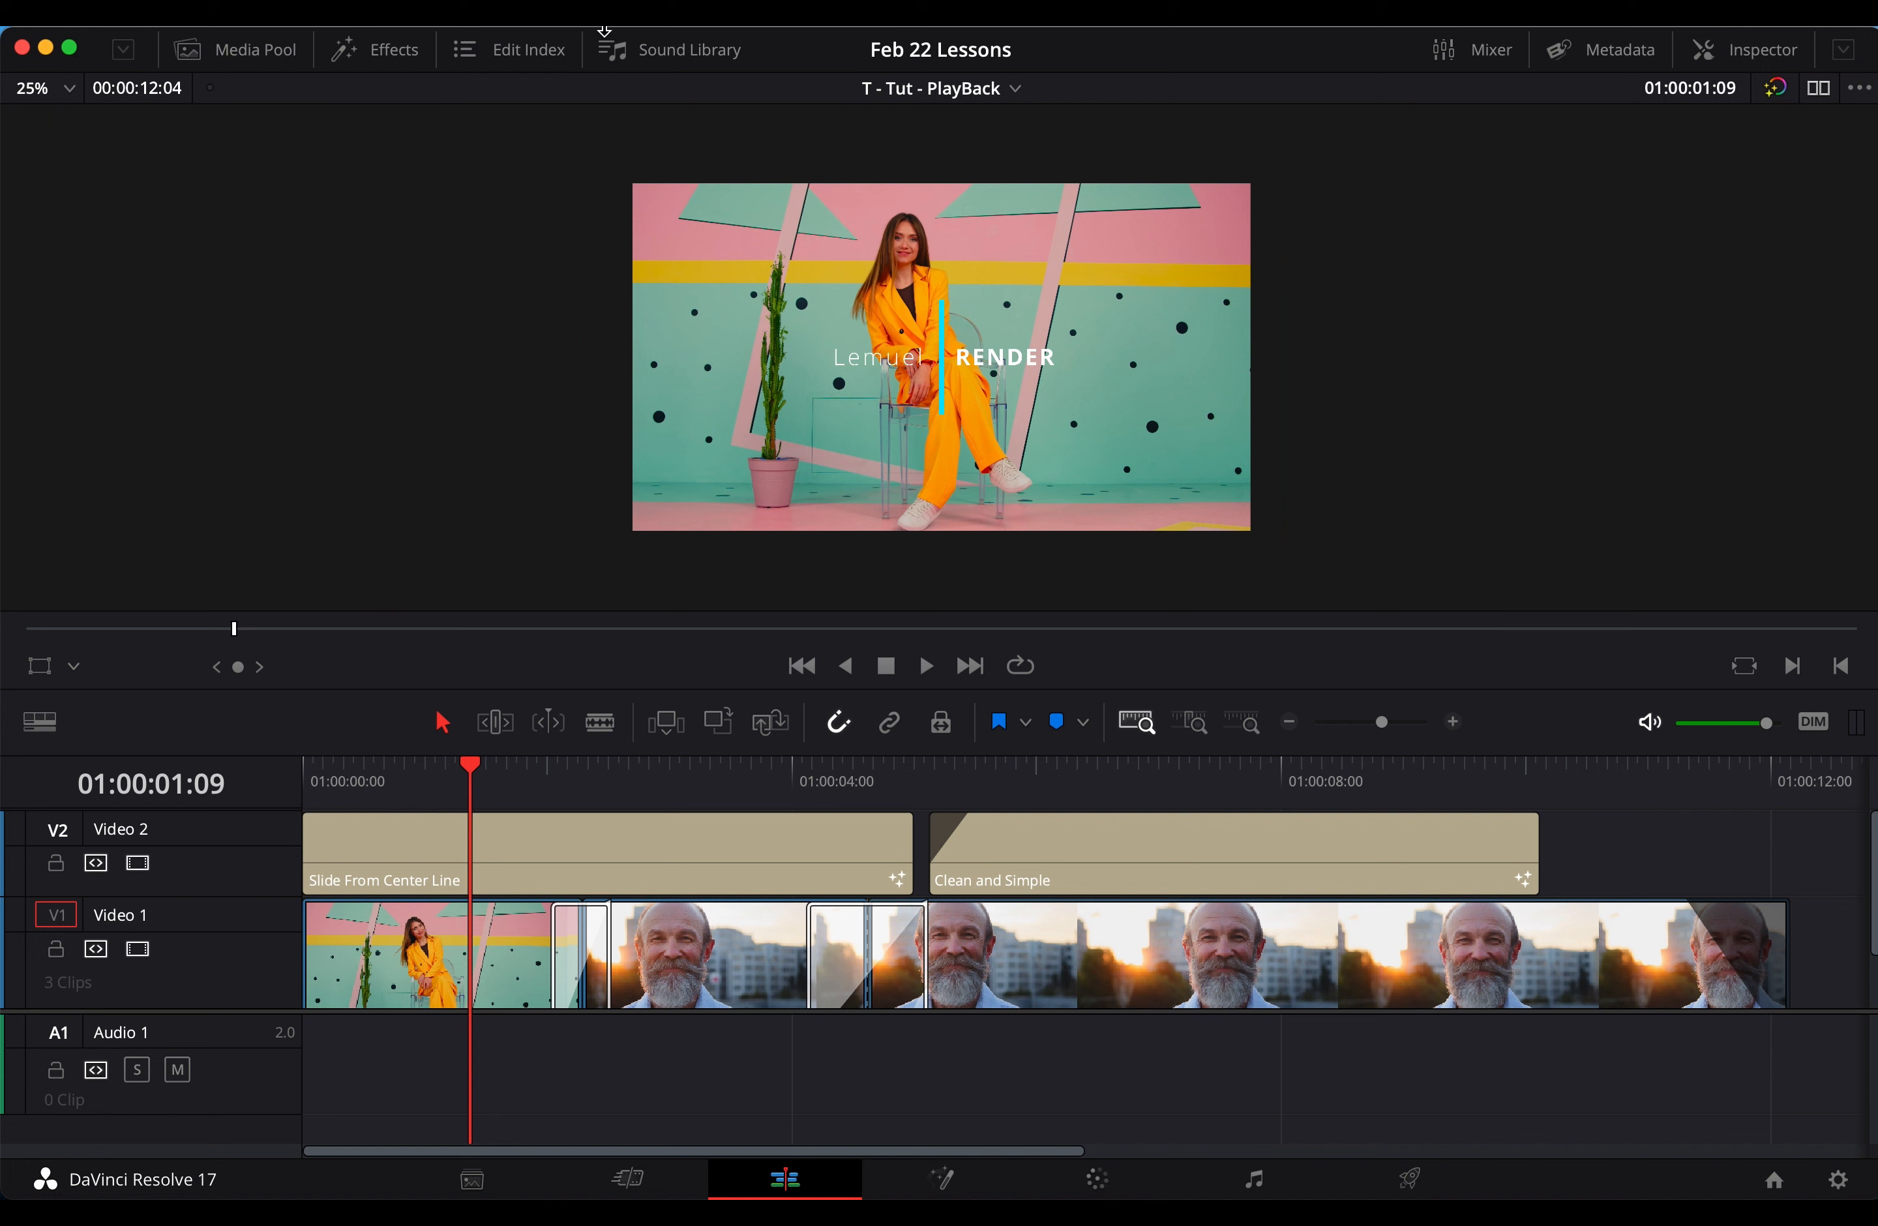
With the playhead at 01:00:01:01, show the Media Pool and select the first clip on Video 1
{"action": "mouse_move", "coordinate": [400, 772]}
{"action": "left_mouse_down"}
{"action": "mouse_move", "coordinate": [583, 762]}
{"action": "mouse_move", "coordinate": [414, 776]}
{"action": "mouse_move", "coordinate": [451, 784]}
{"action": "mouse_move", "coordinate": [407, 771]}
{"action": "mouse_move", "coordinate": [431, 769]}
{"action": "left_mouse_up"}
{"action": "scroll", "coordinate": [535, 915], "scroll_direction": "down", "scroll_amount": 1}
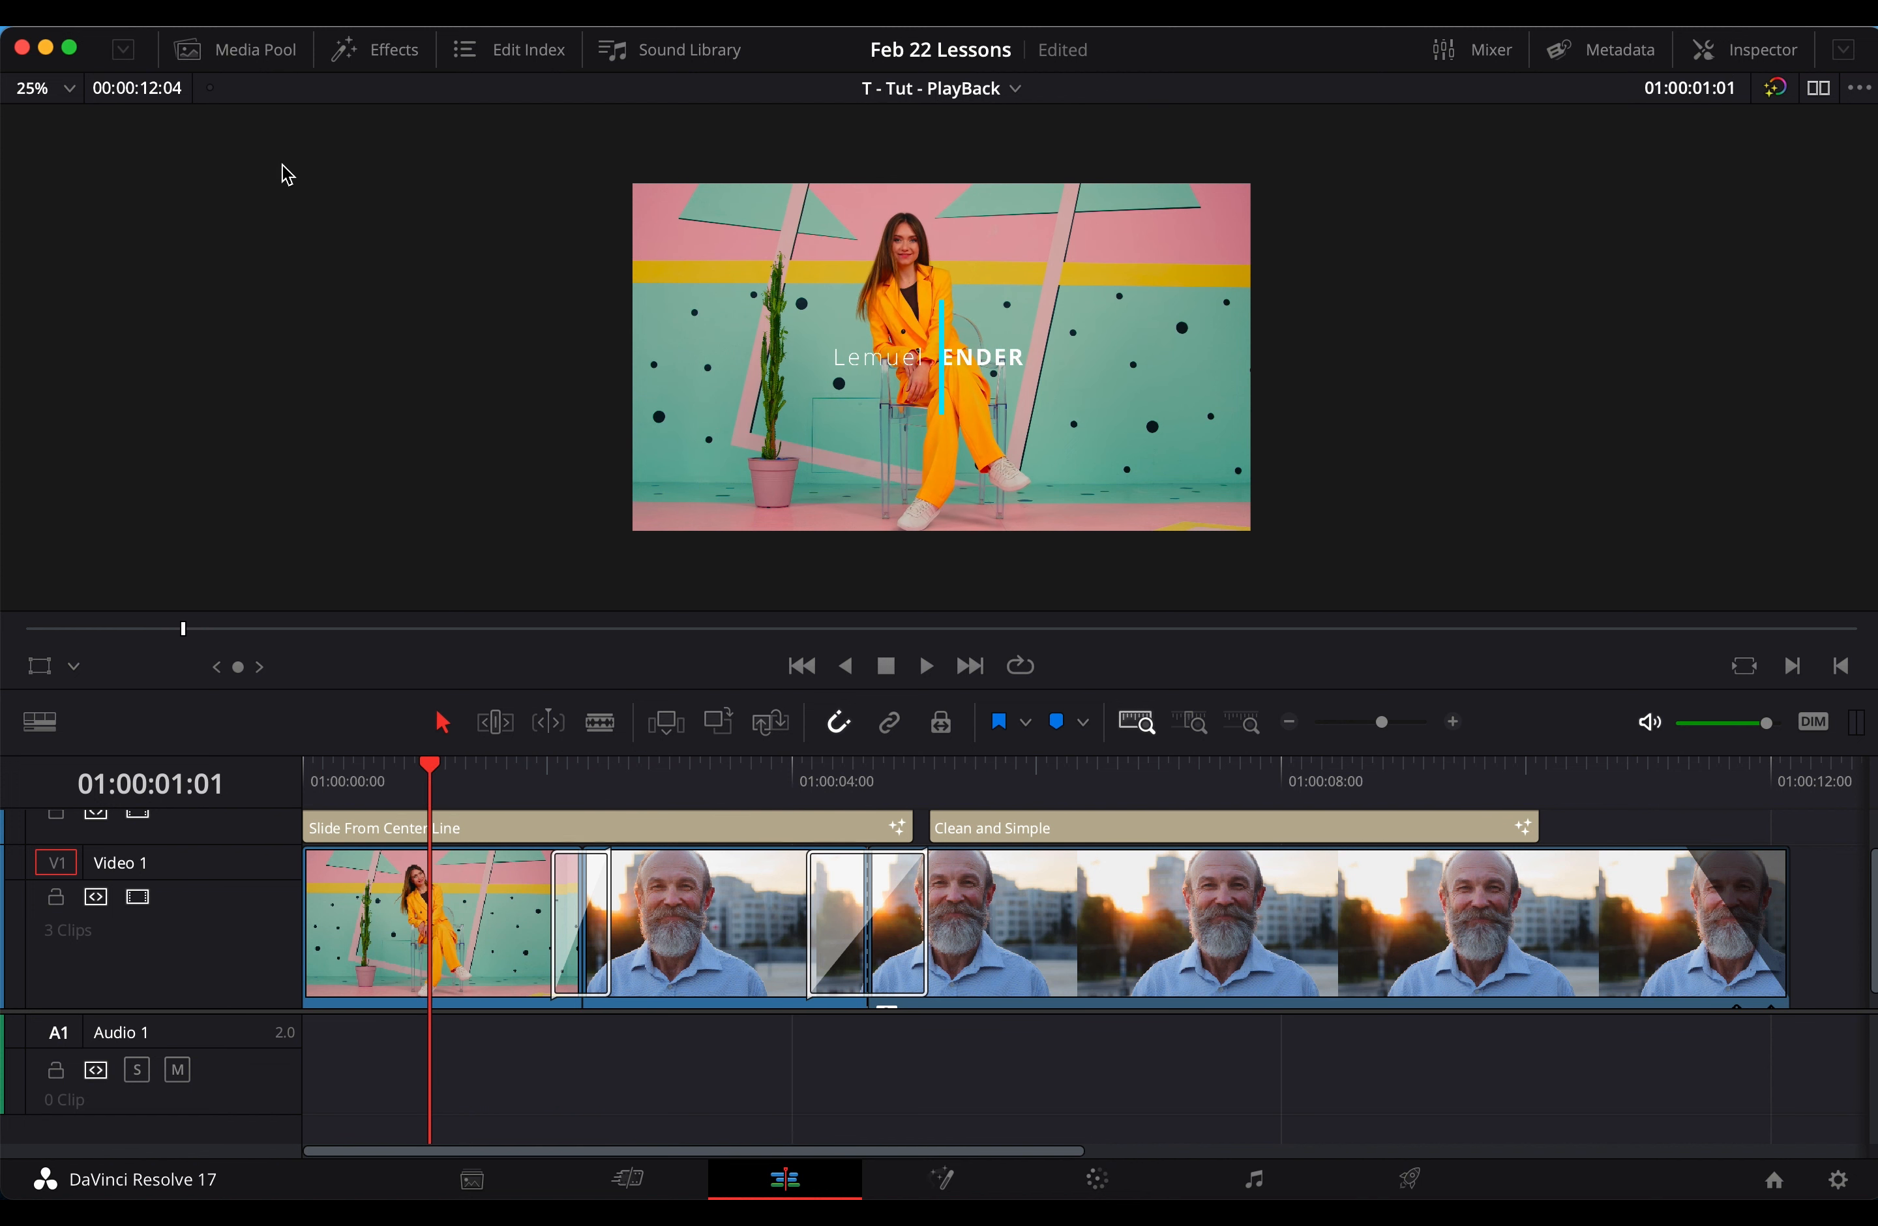
{"action": "left_click", "coordinate": [235, 49]}
{"action": "left_click", "coordinate": [473, 898]}
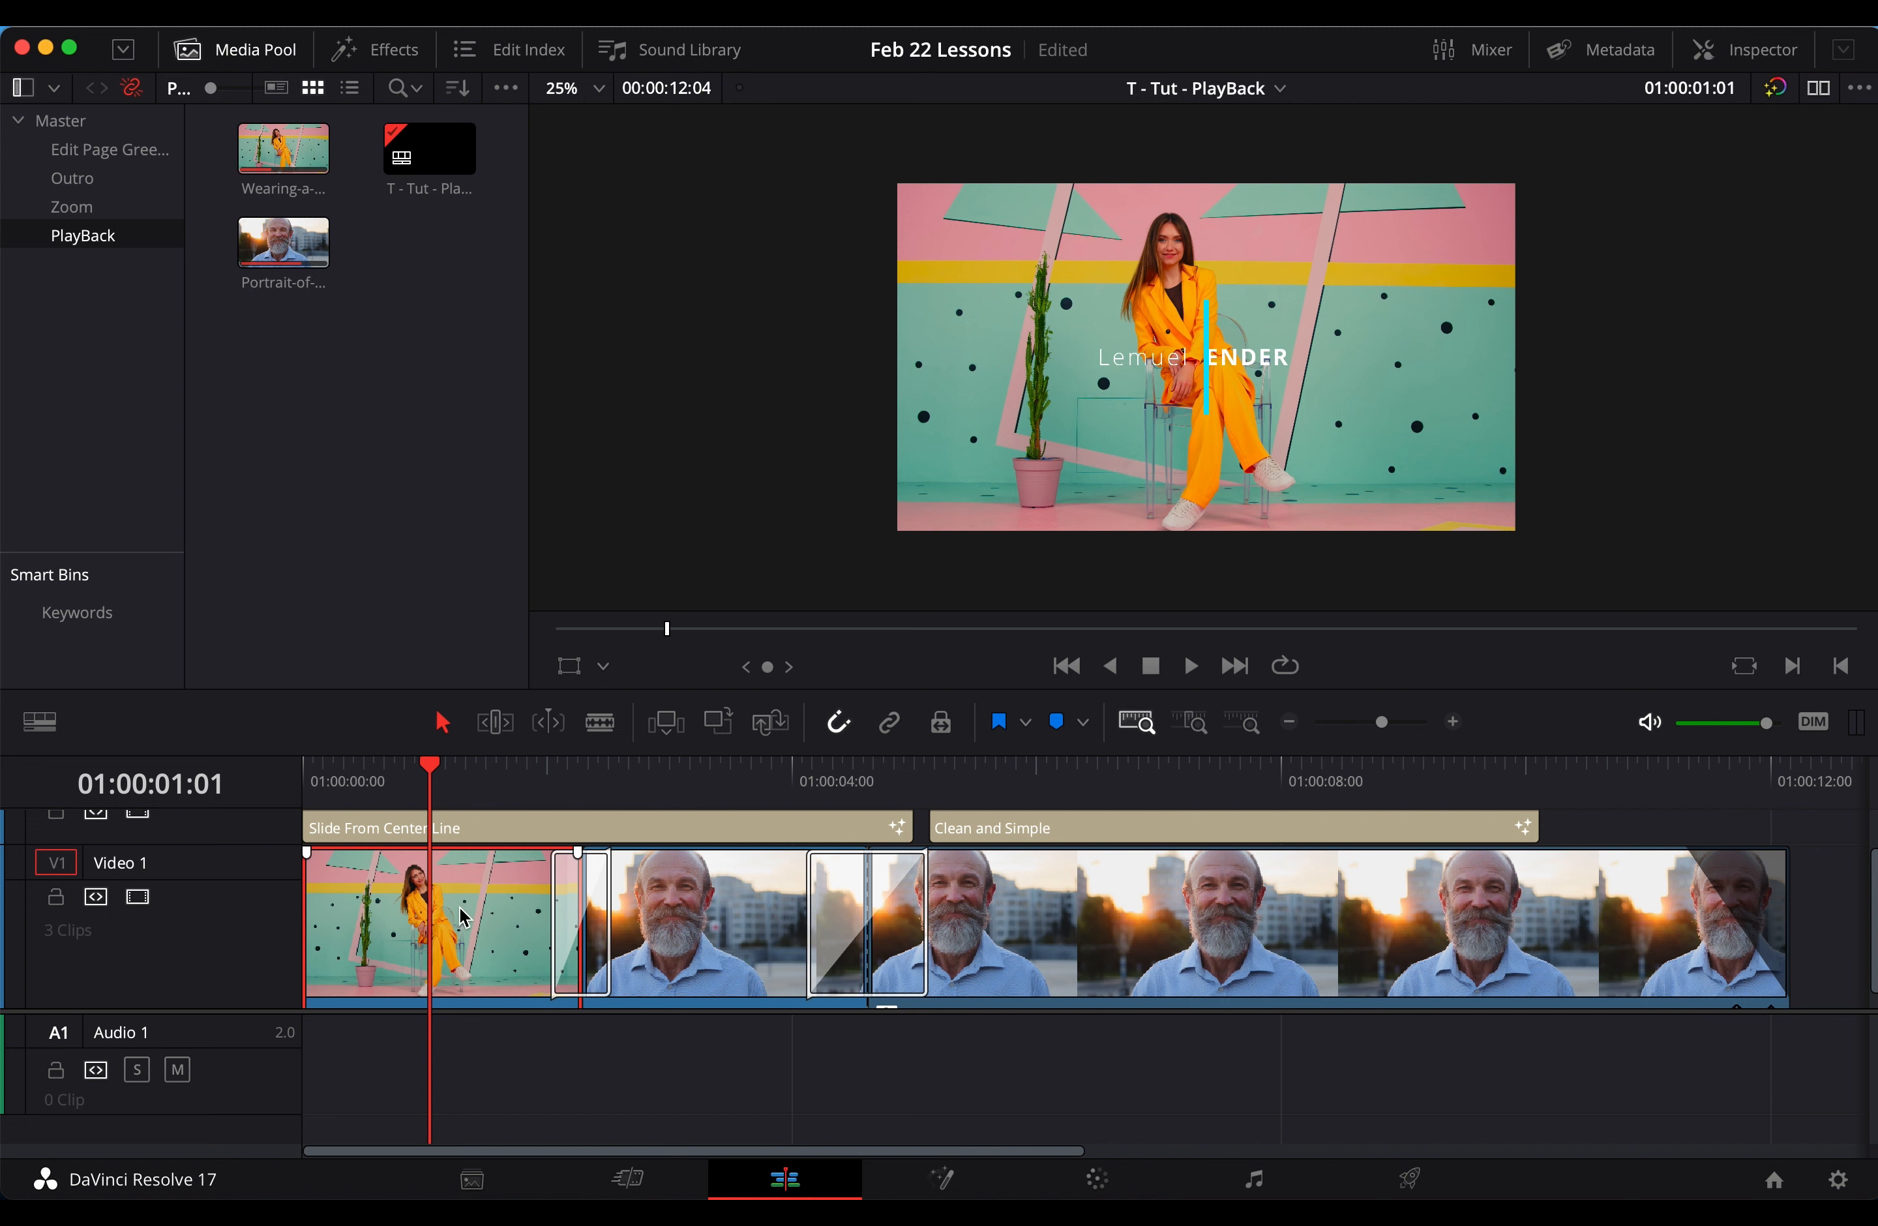
{"action": "scroll", "coordinate": [468, 916], "scroll_direction": "down", "scroll_amount": 1}
{"action": "scroll", "coordinate": [468, 916], "scroll_direction": "up", "scroll_amount": 1}
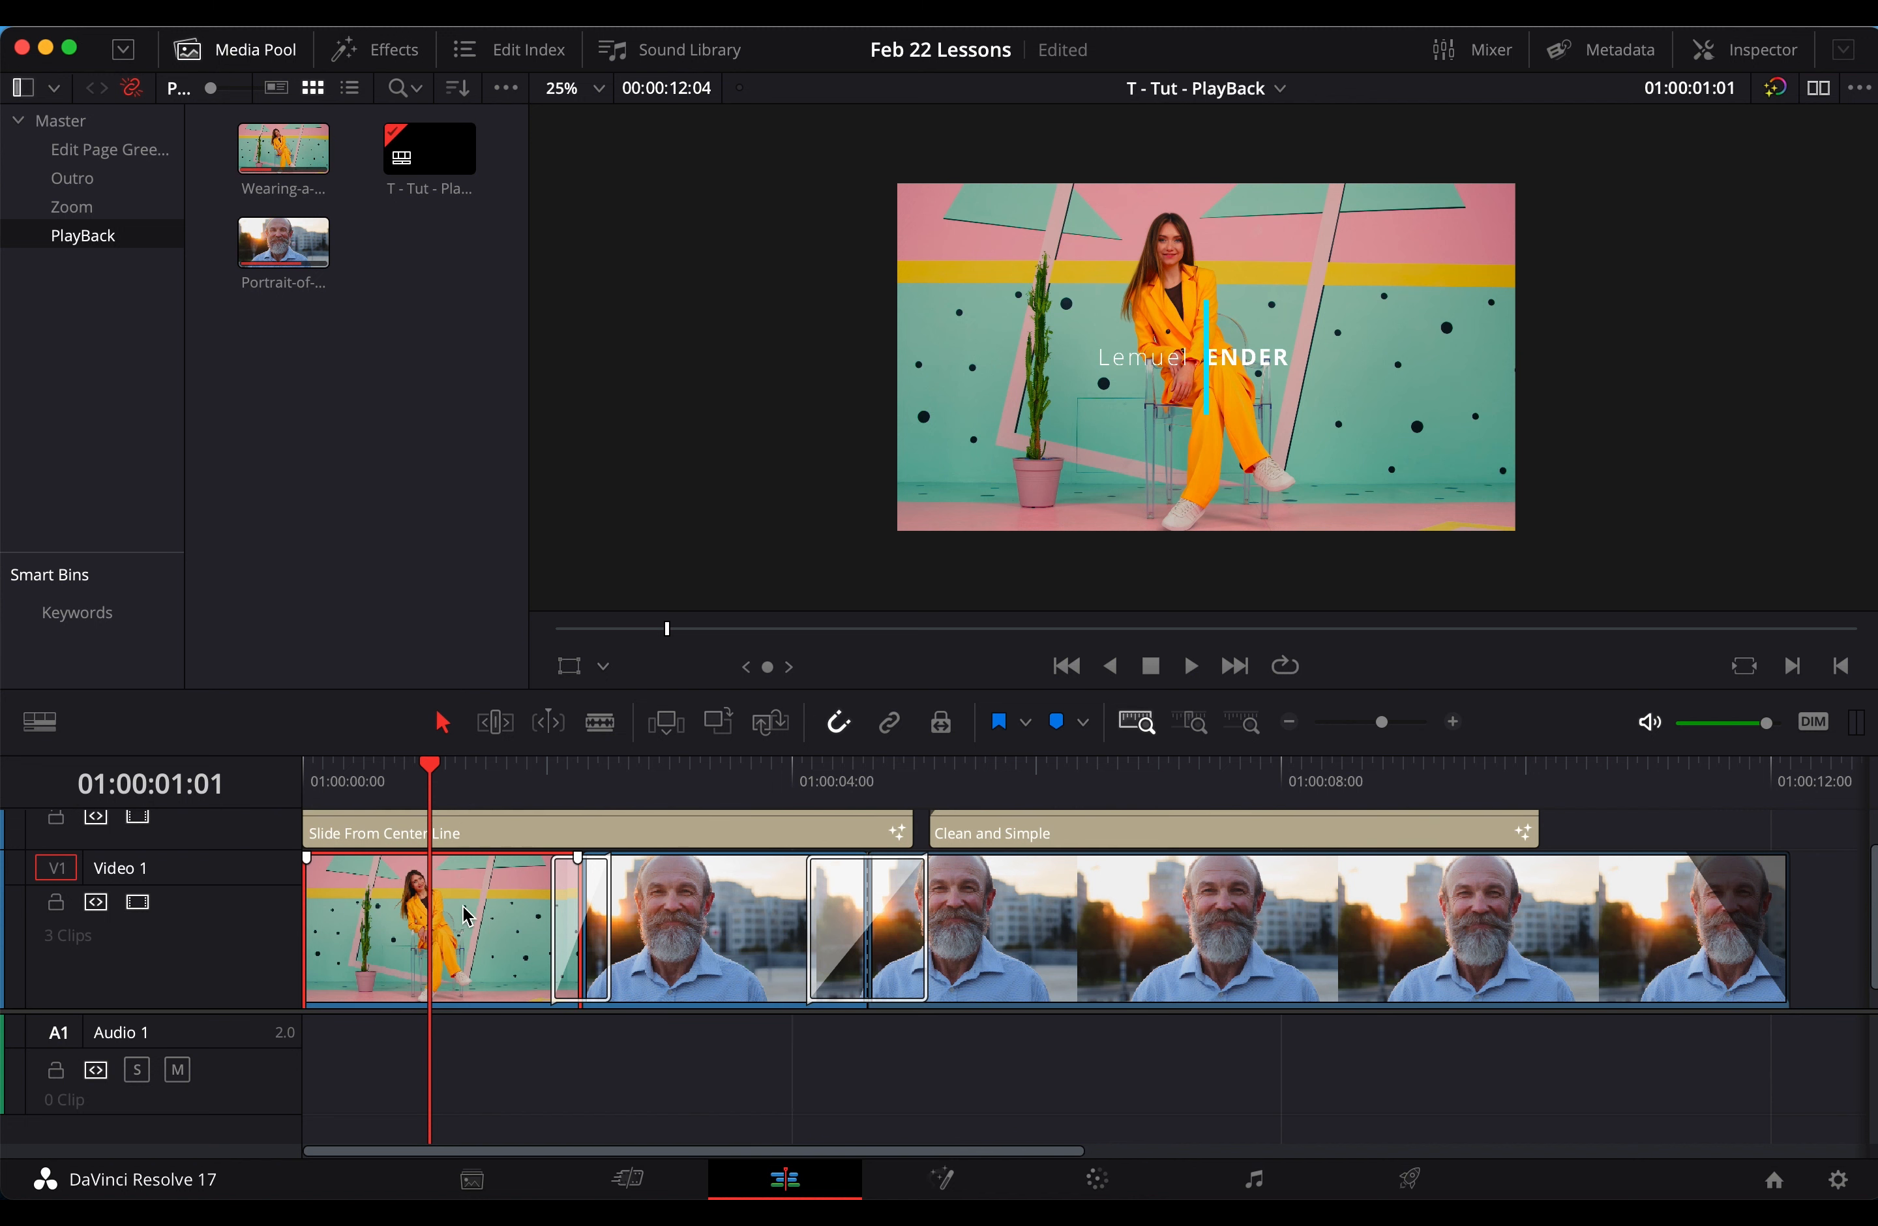
Examine the Optimized Media and Render Cache project settings, including the optimized media resolution choices, and leave without saving changes
{"action": "left_click", "coordinate": [1838, 1179]}
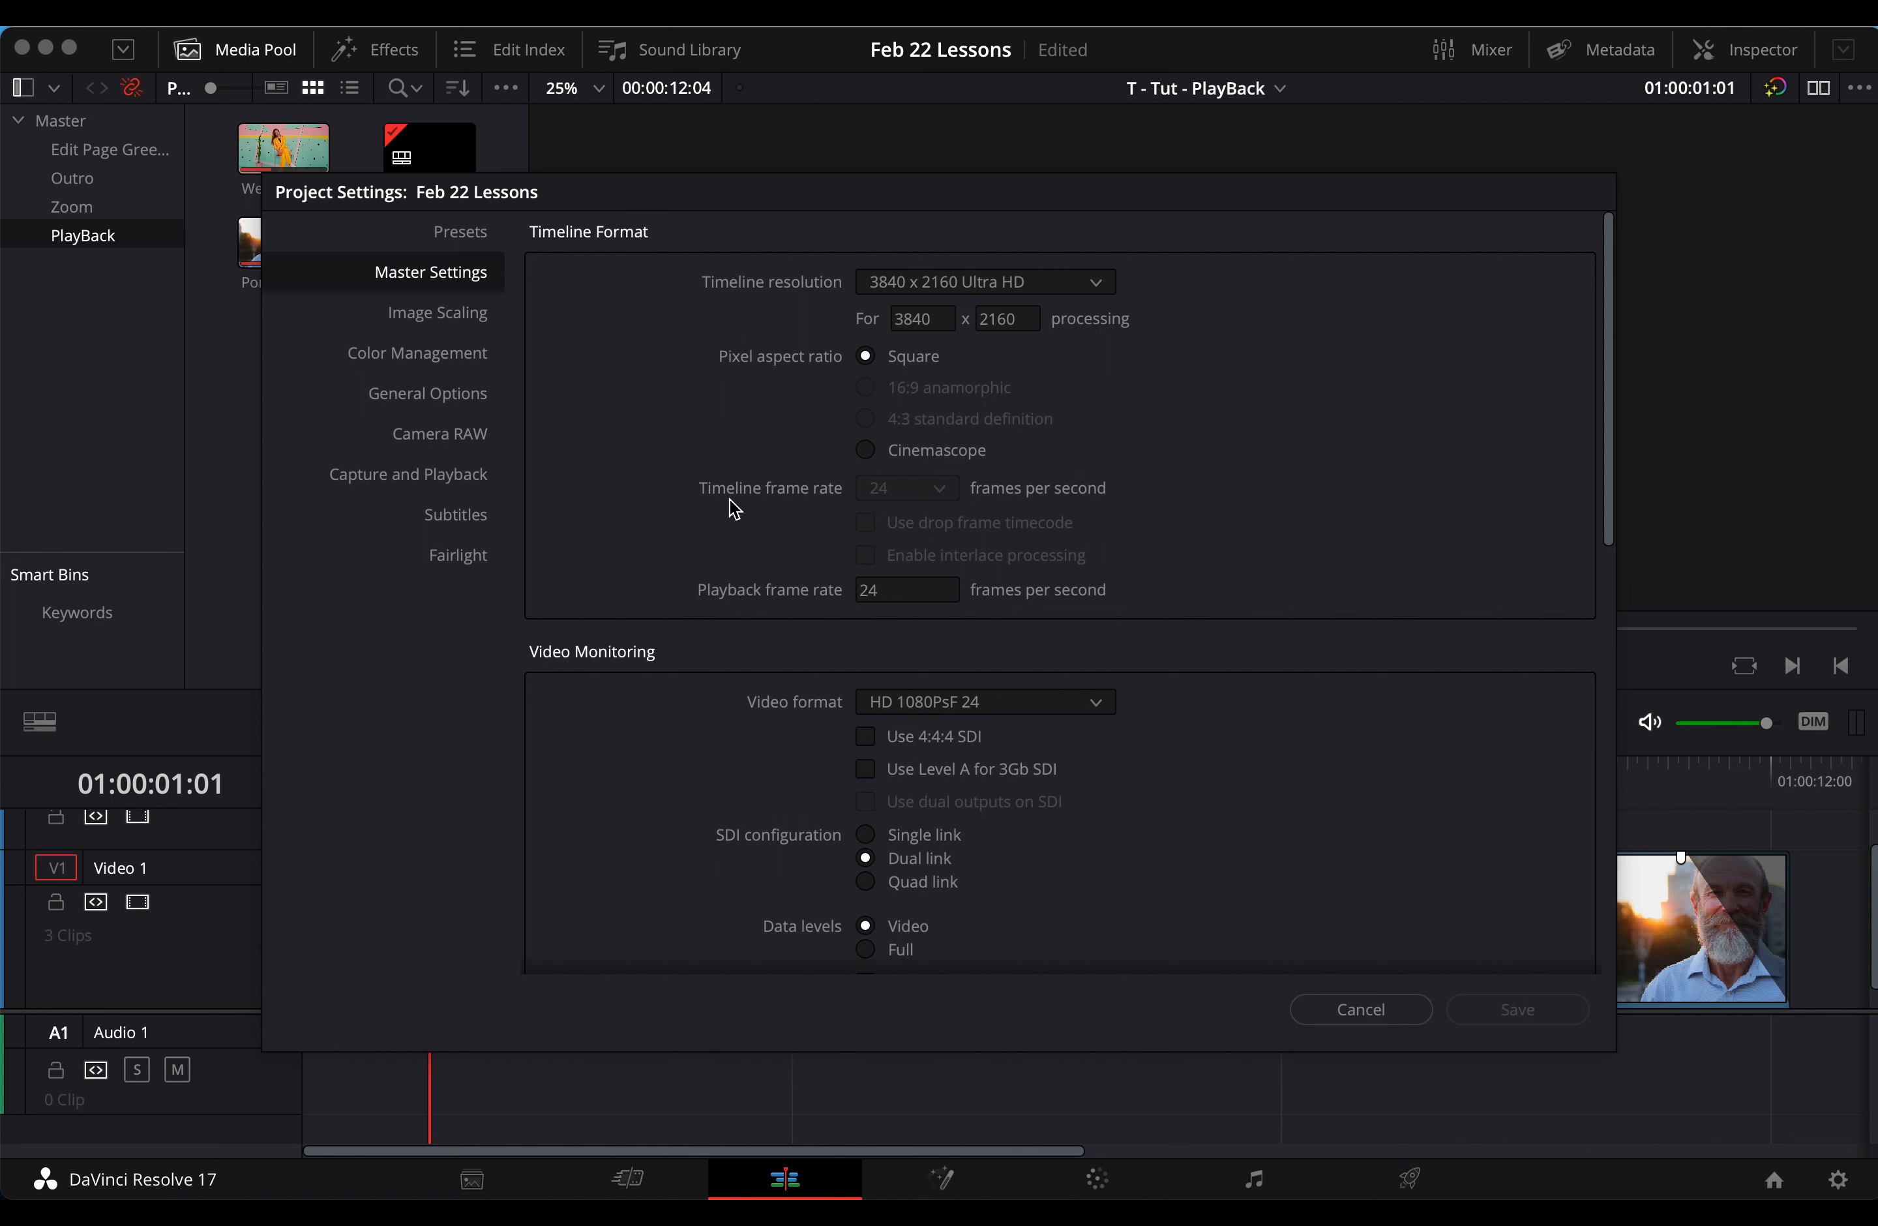
{"action": "scroll", "coordinate": [734, 509], "scroll_direction": "down", "scroll_amount": 10}
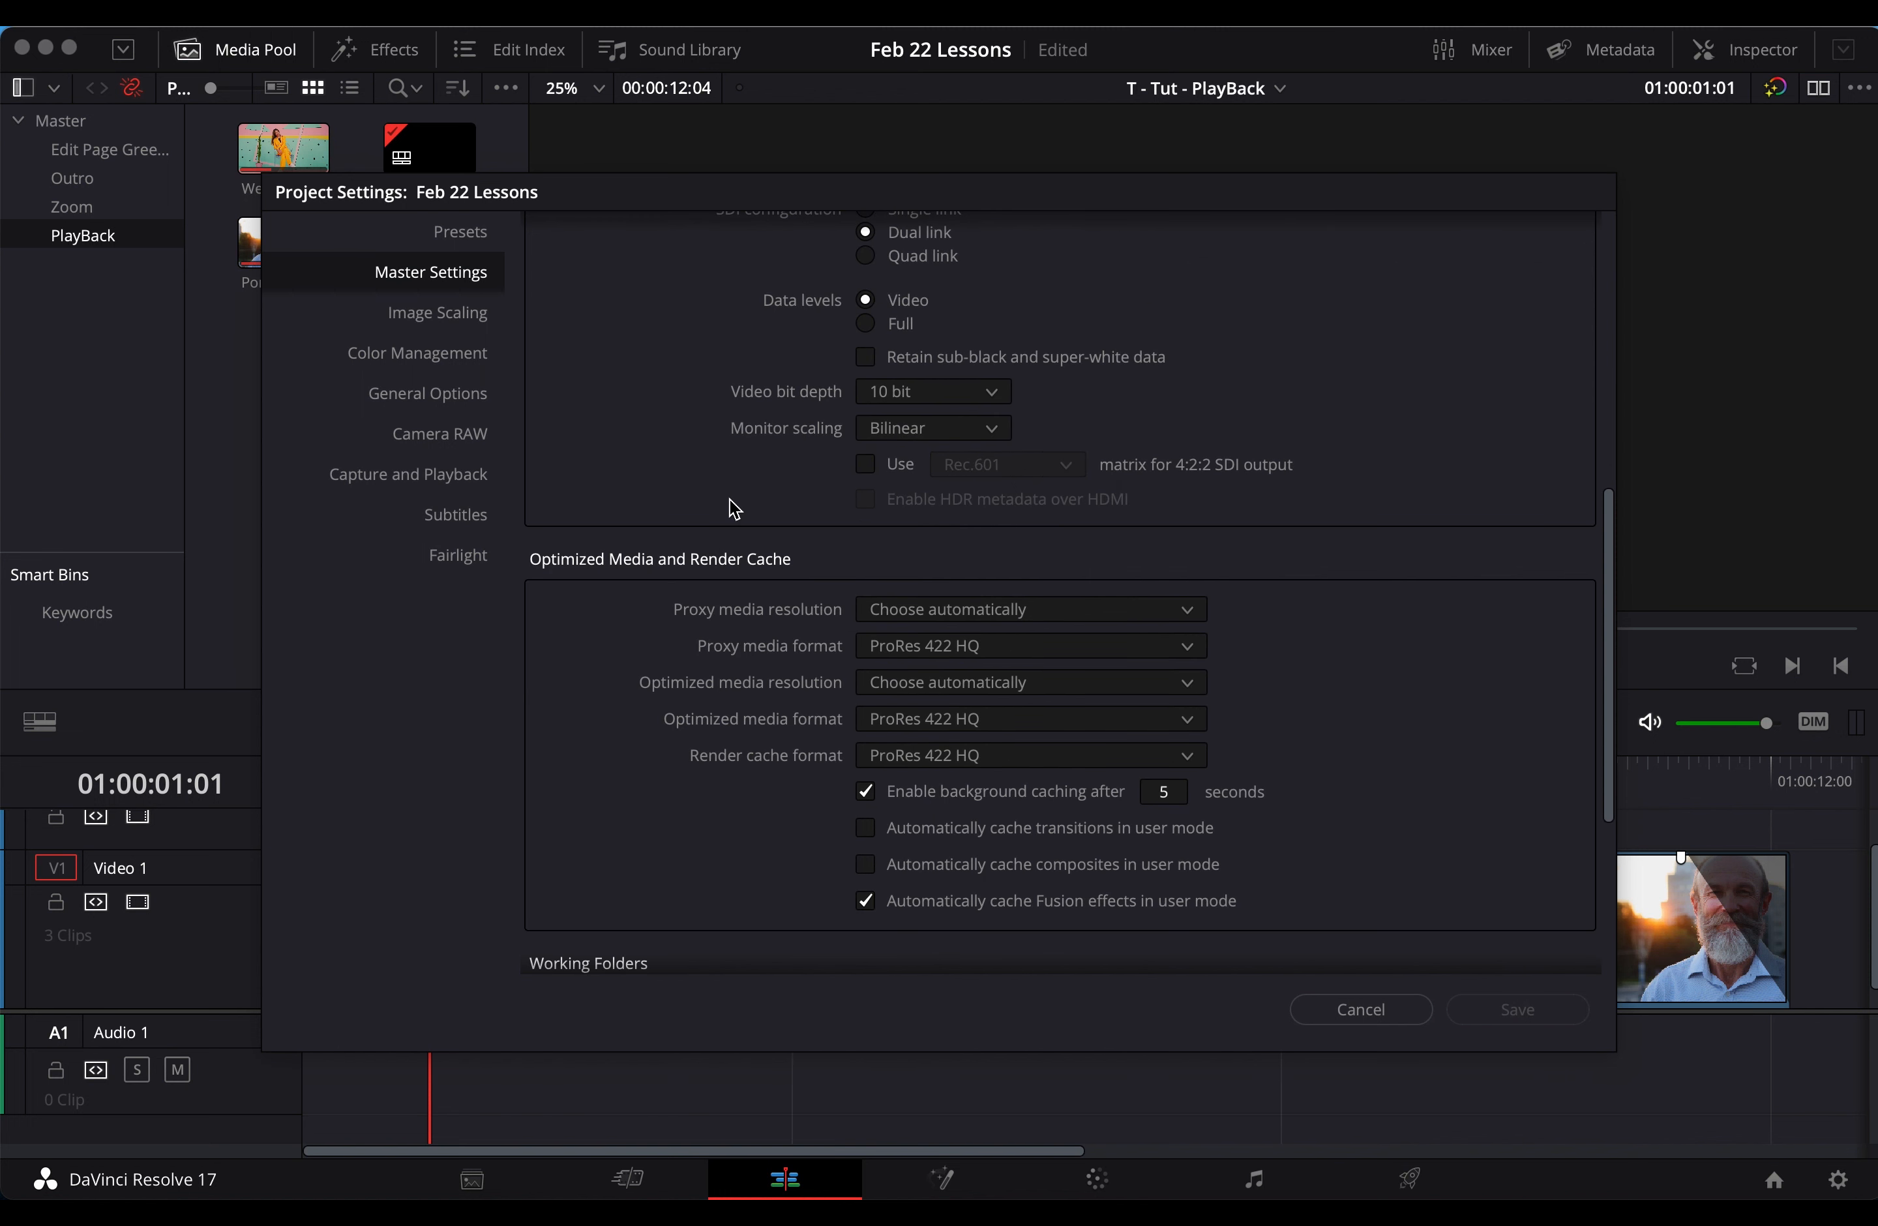
{"action": "scroll", "coordinate": [733, 510], "scroll_direction": "down", "scroll_amount": 4}
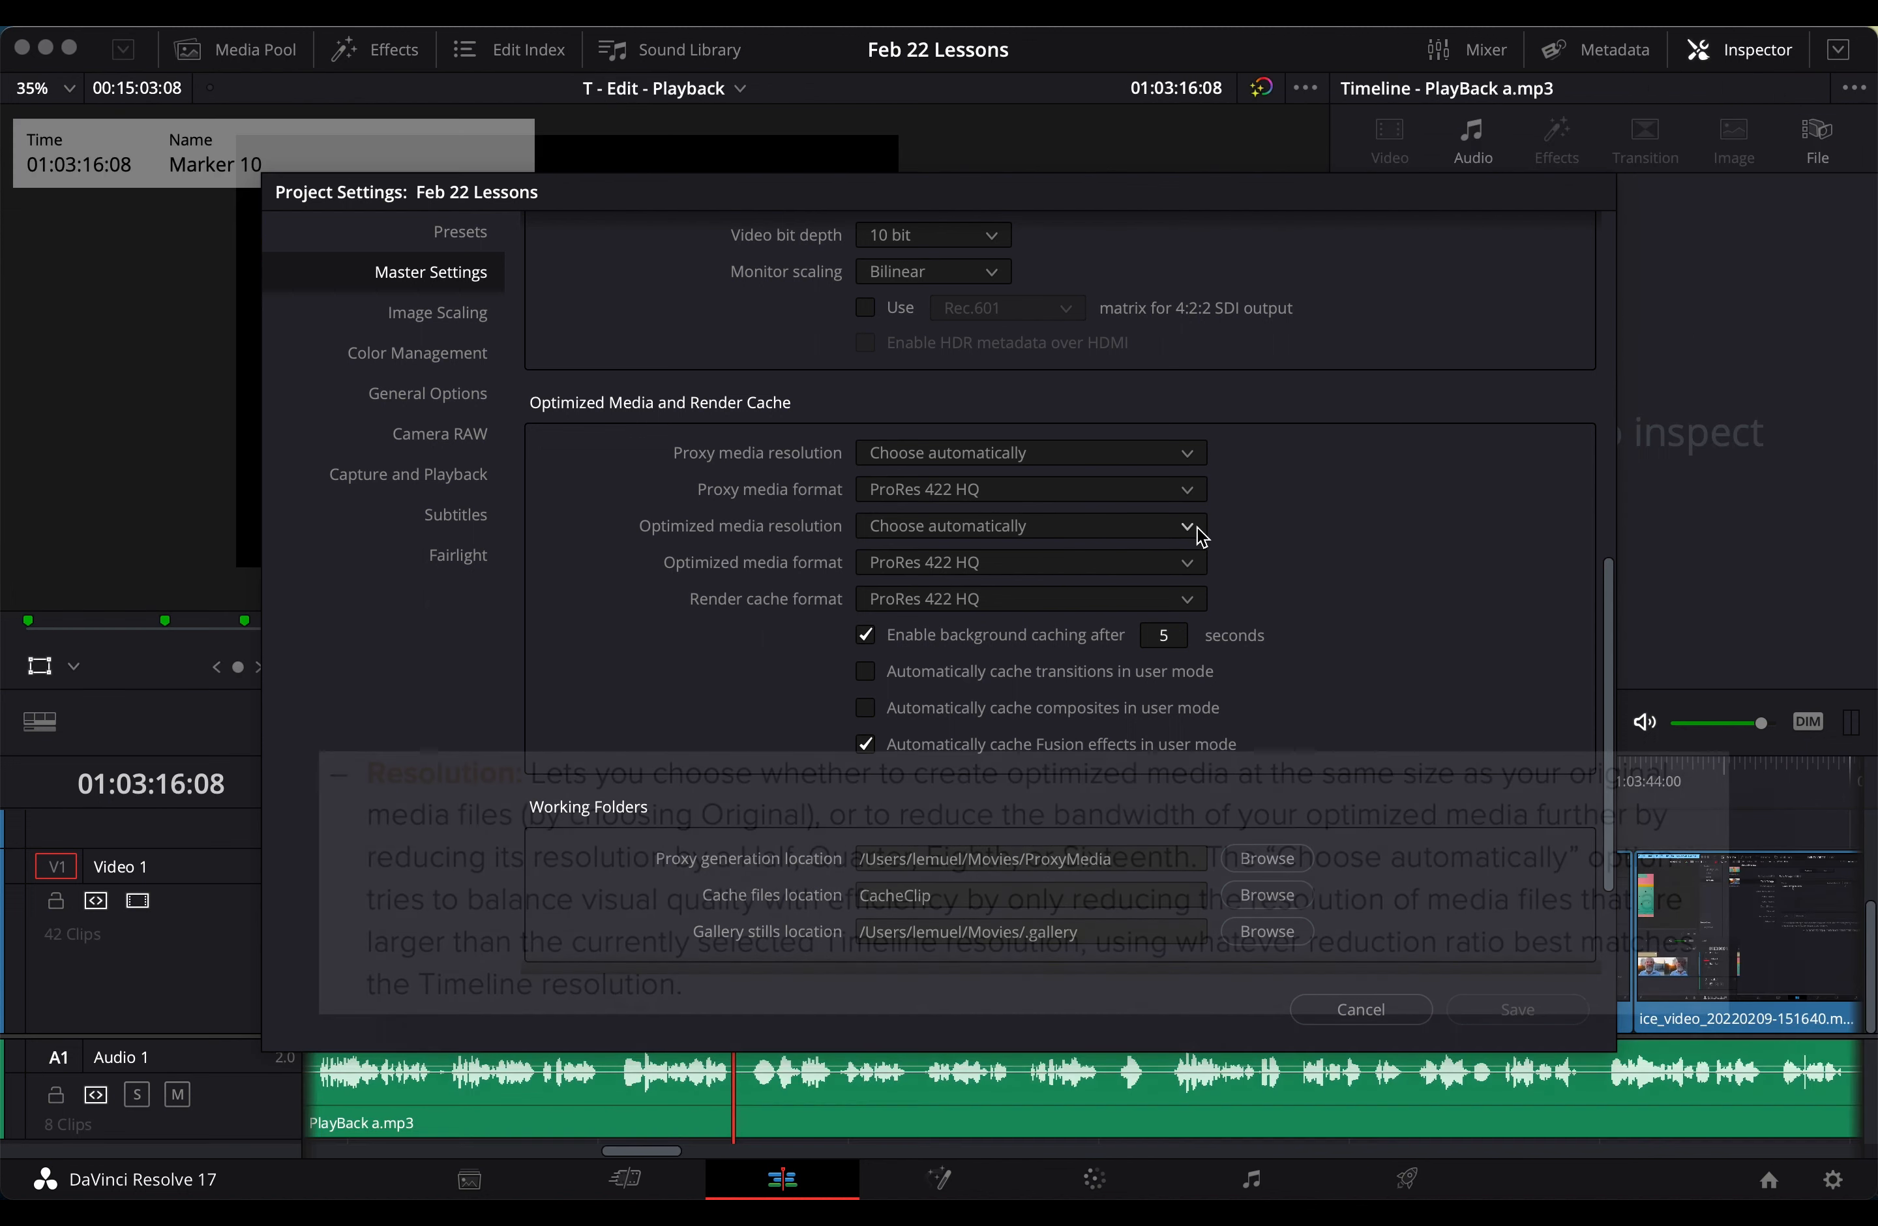
{"action": "left_click", "coordinate": [1194, 527]}
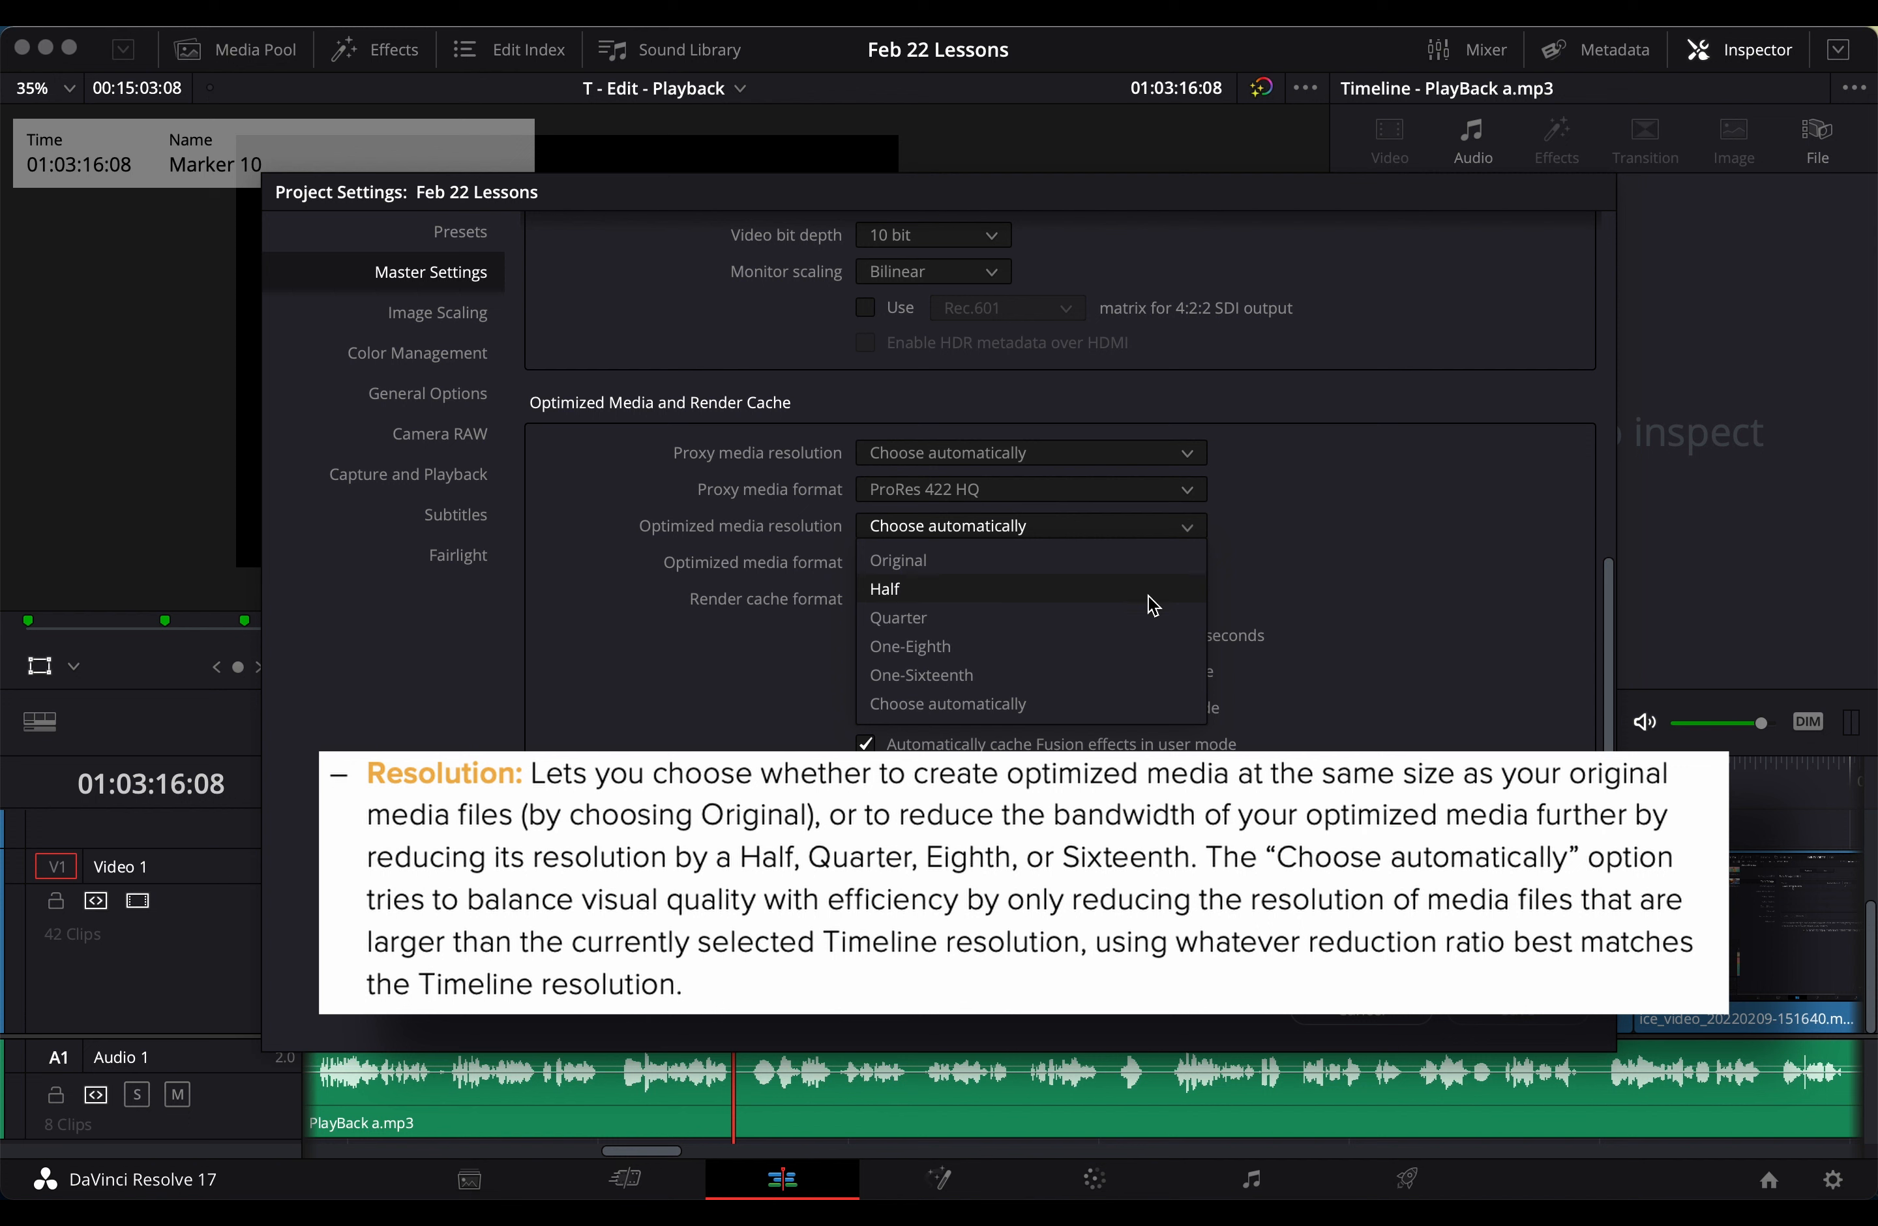
{"action": "left_click", "coordinate": [1369, 567]}
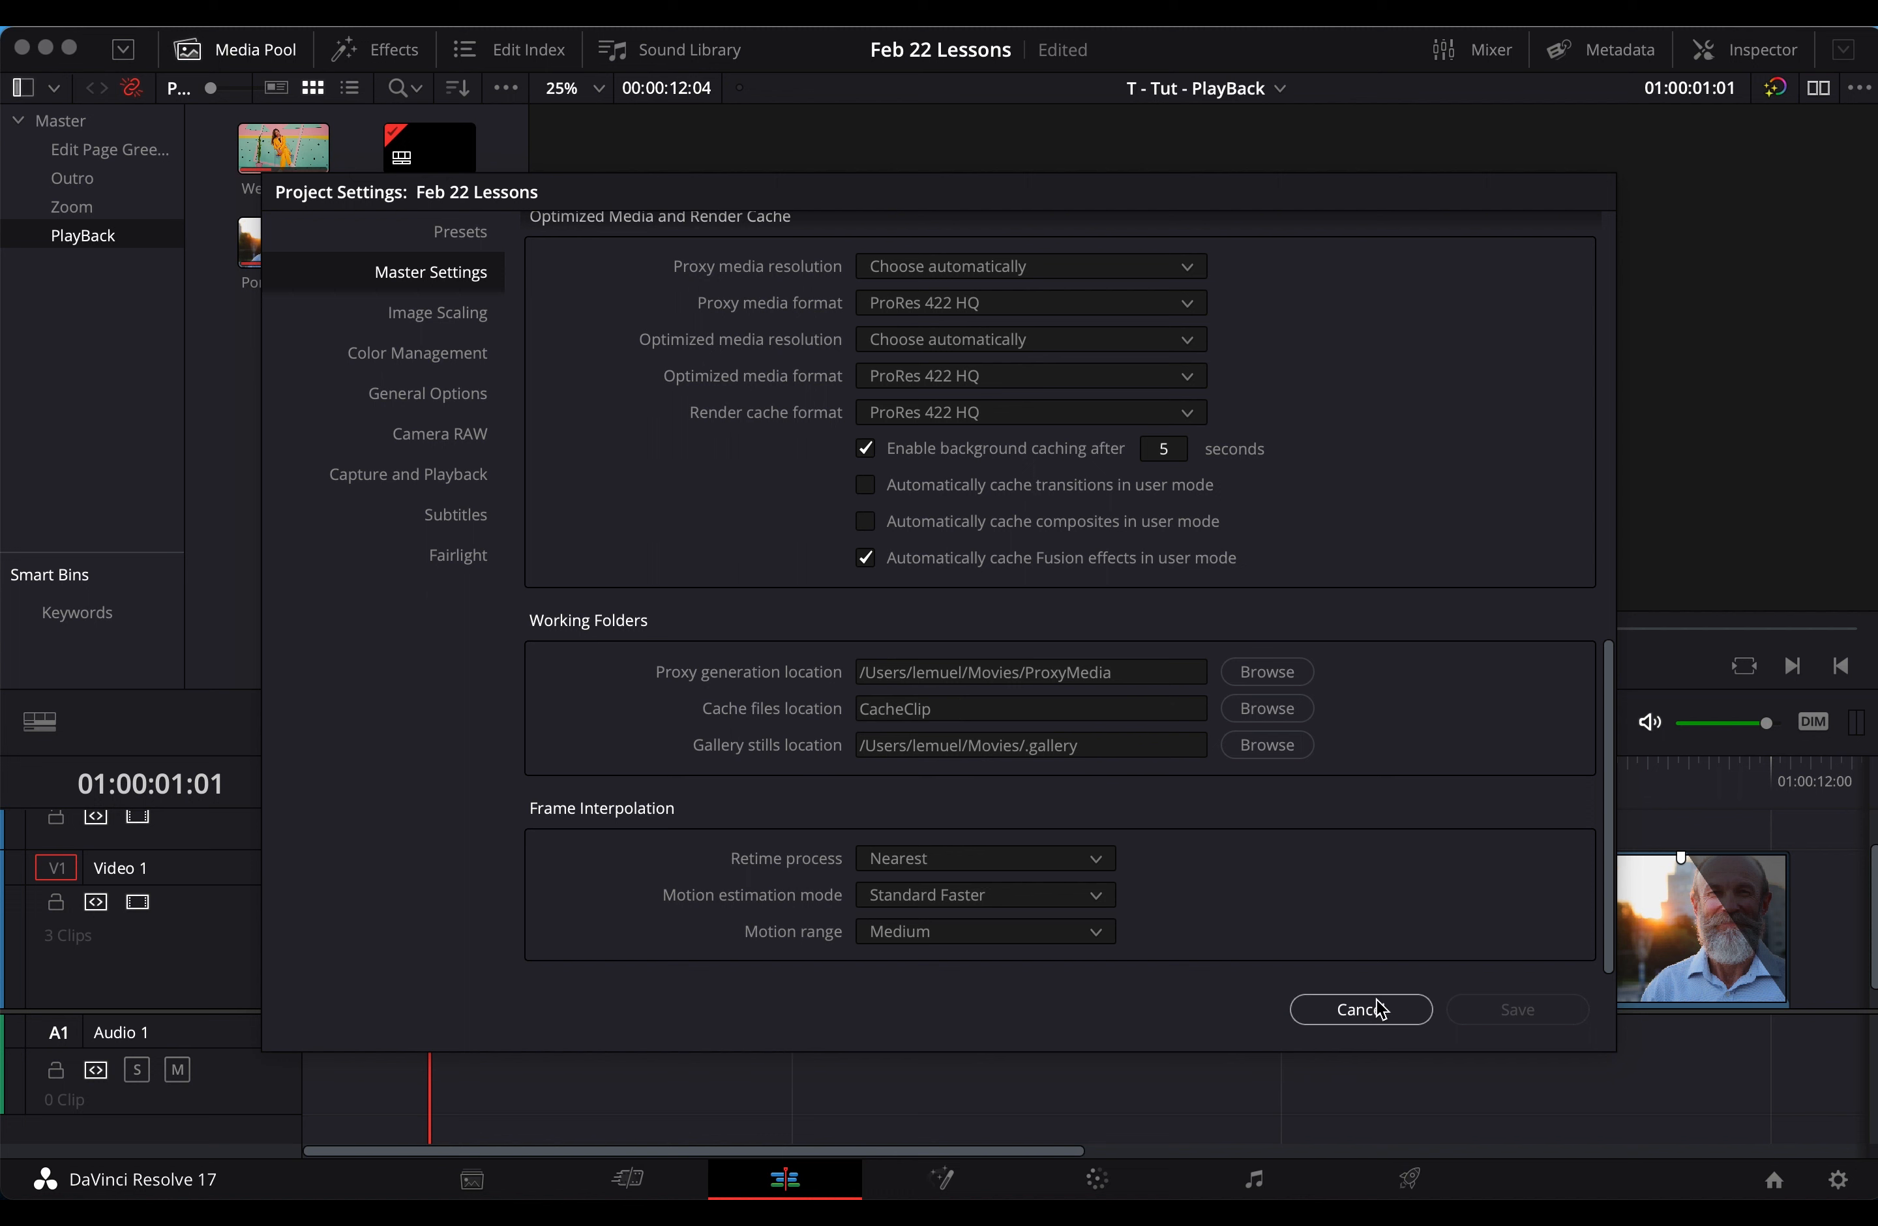
{"action": "left_click", "coordinate": [1353, 1009]}
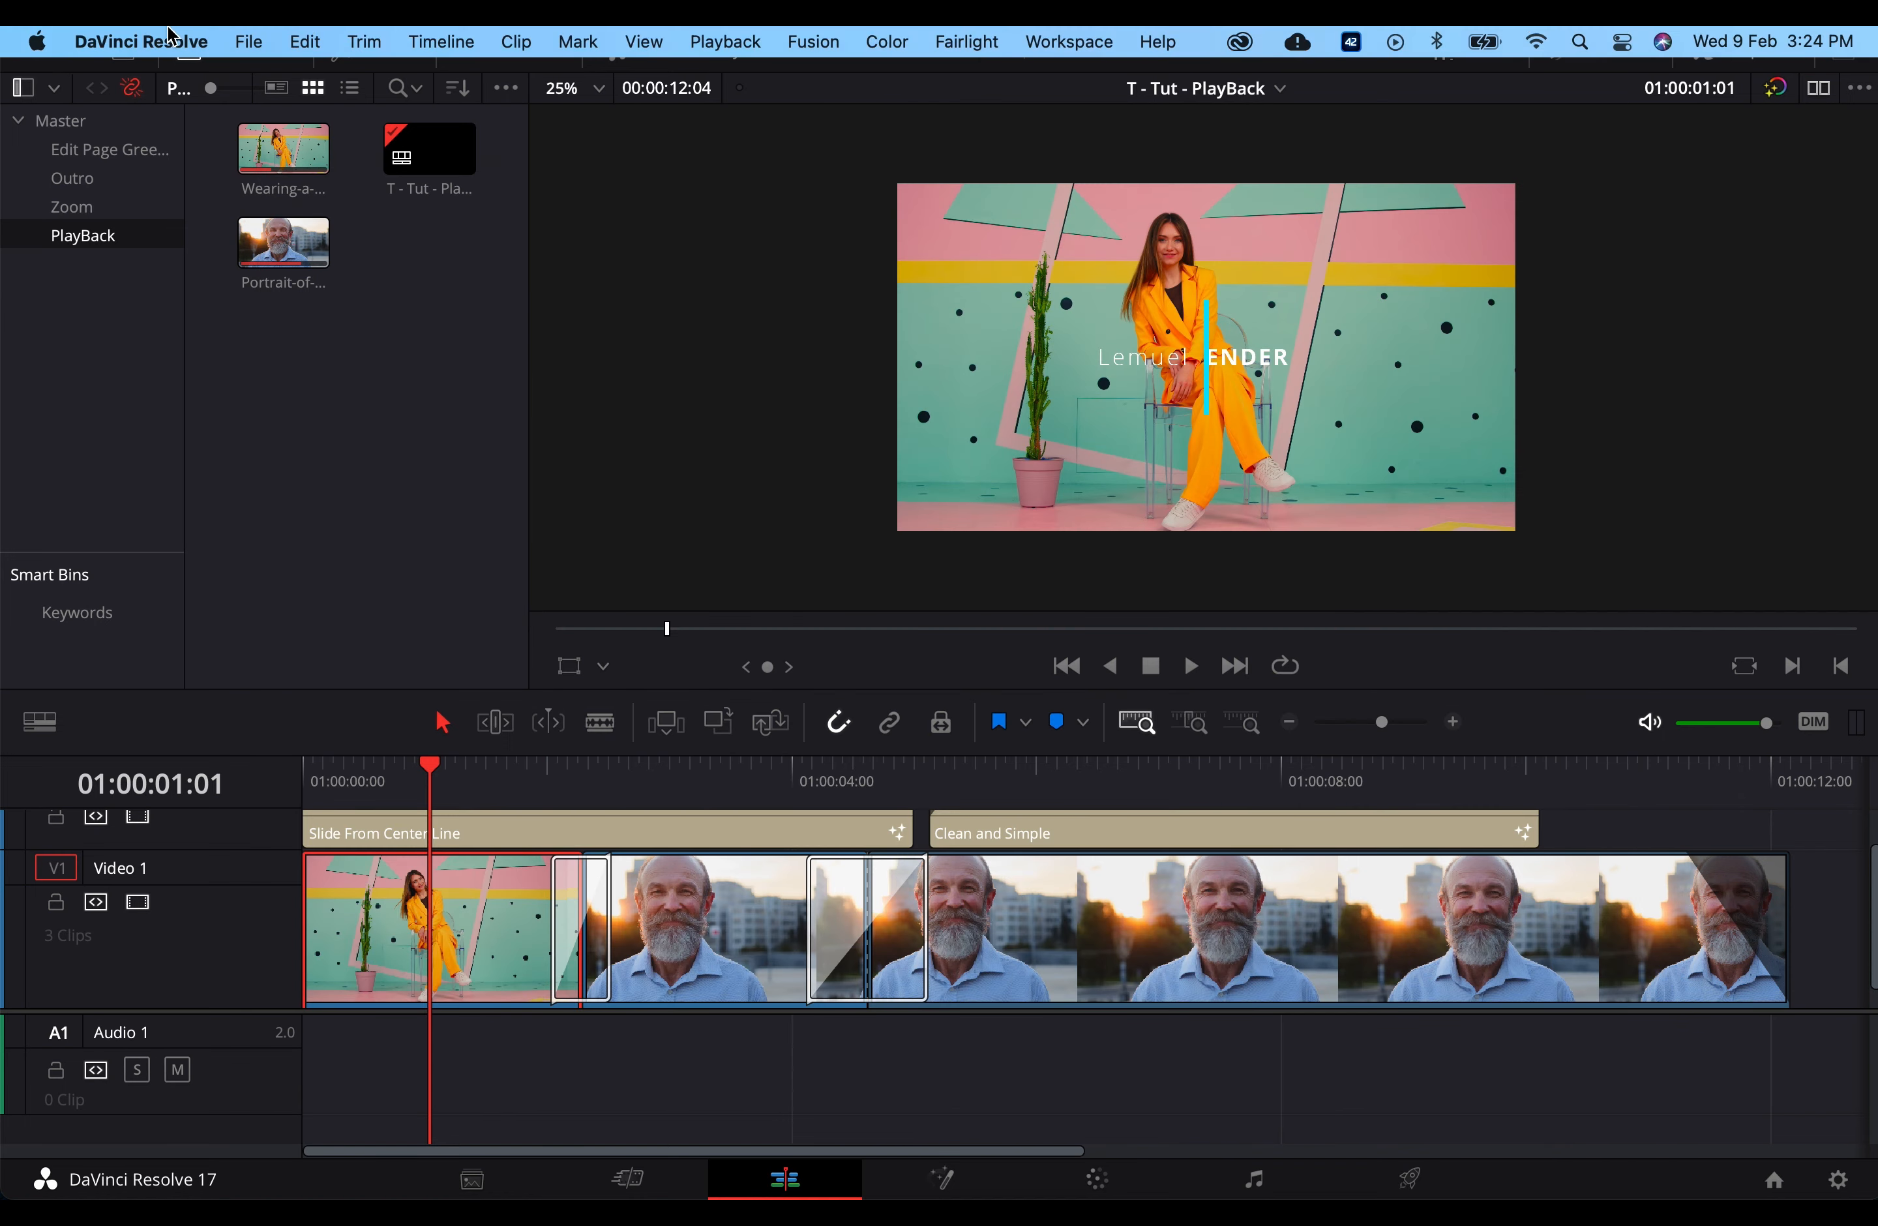
Check the Media Storage locations in the system preferences and leave without saving changes
{"action": "left_click", "coordinate": [148, 36]}
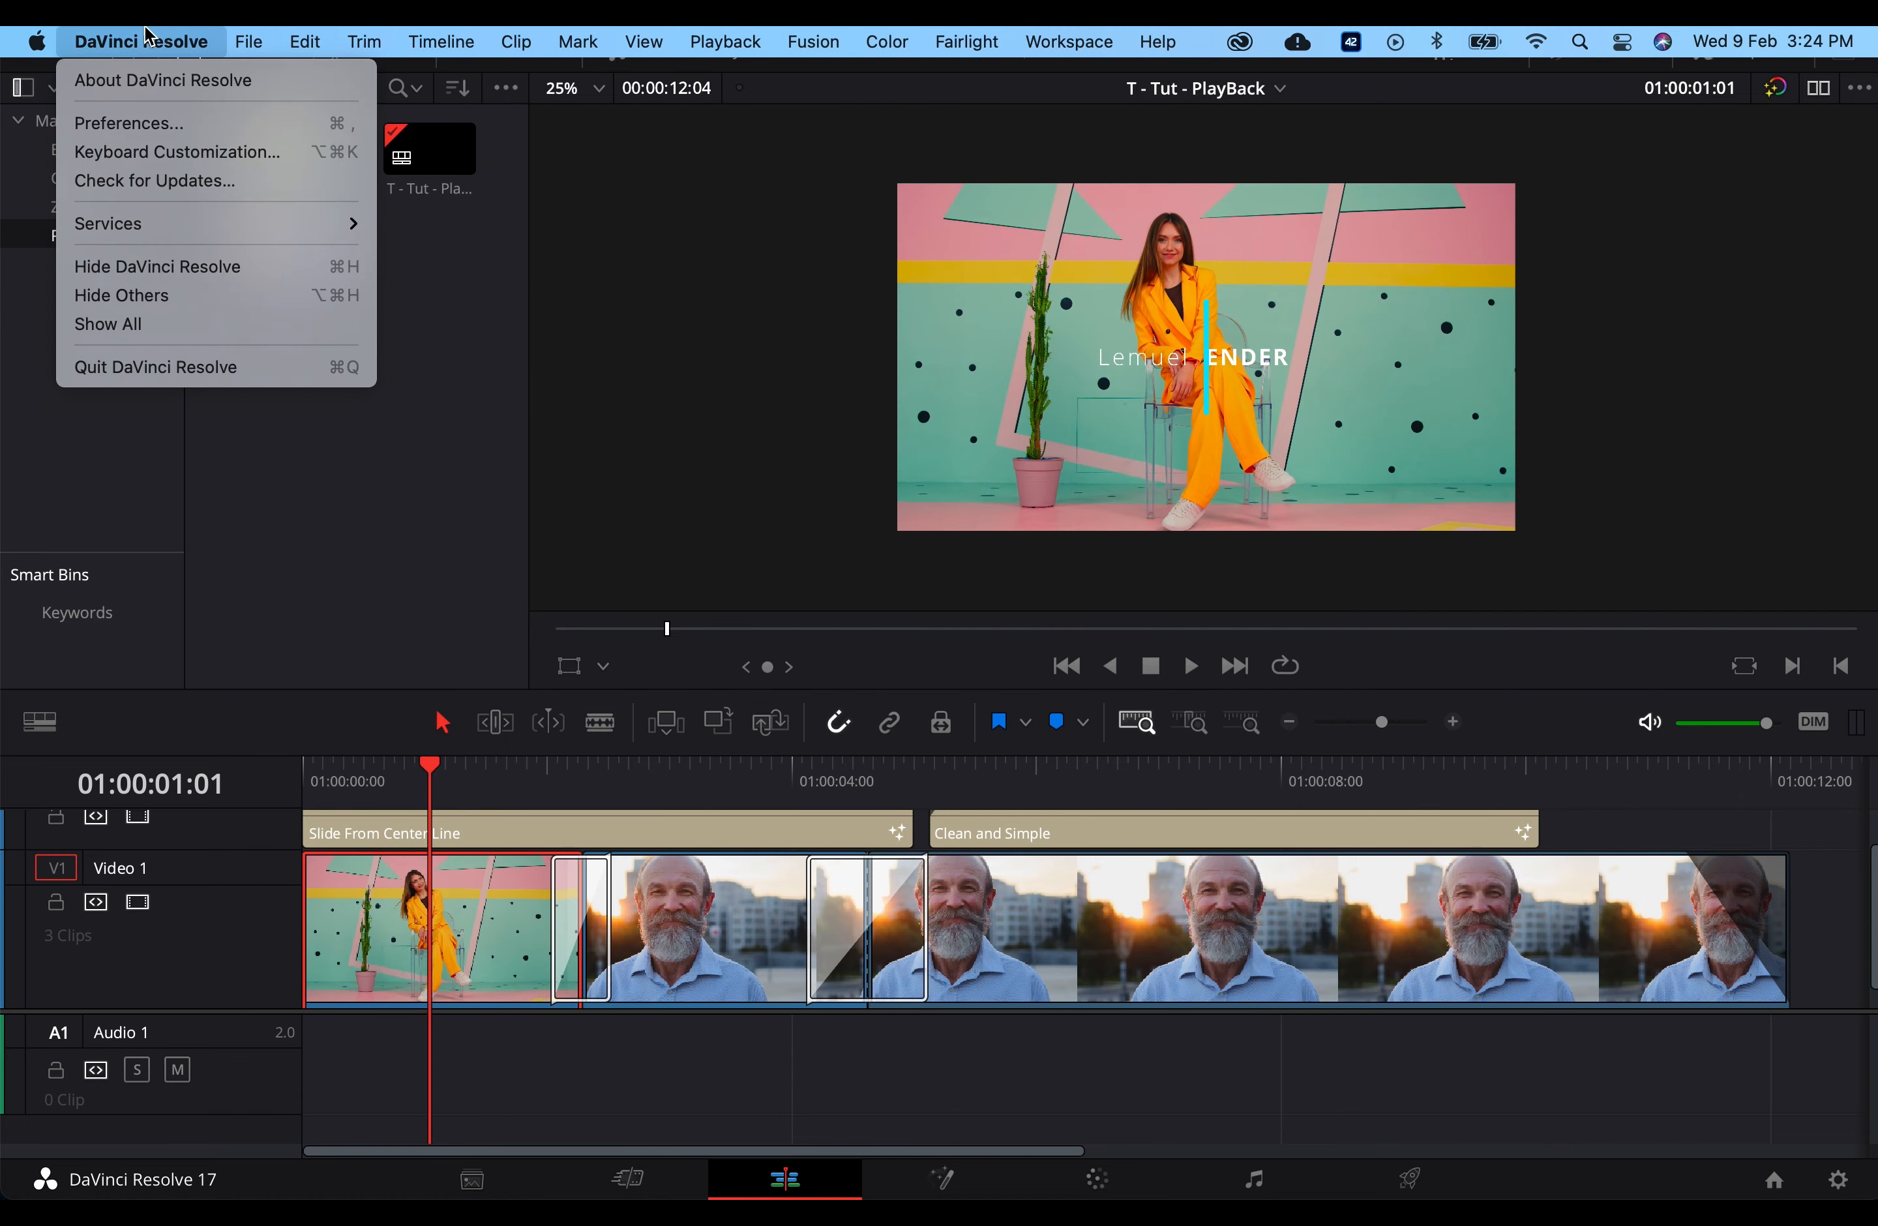
{"action": "left_click", "coordinate": [146, 121]}
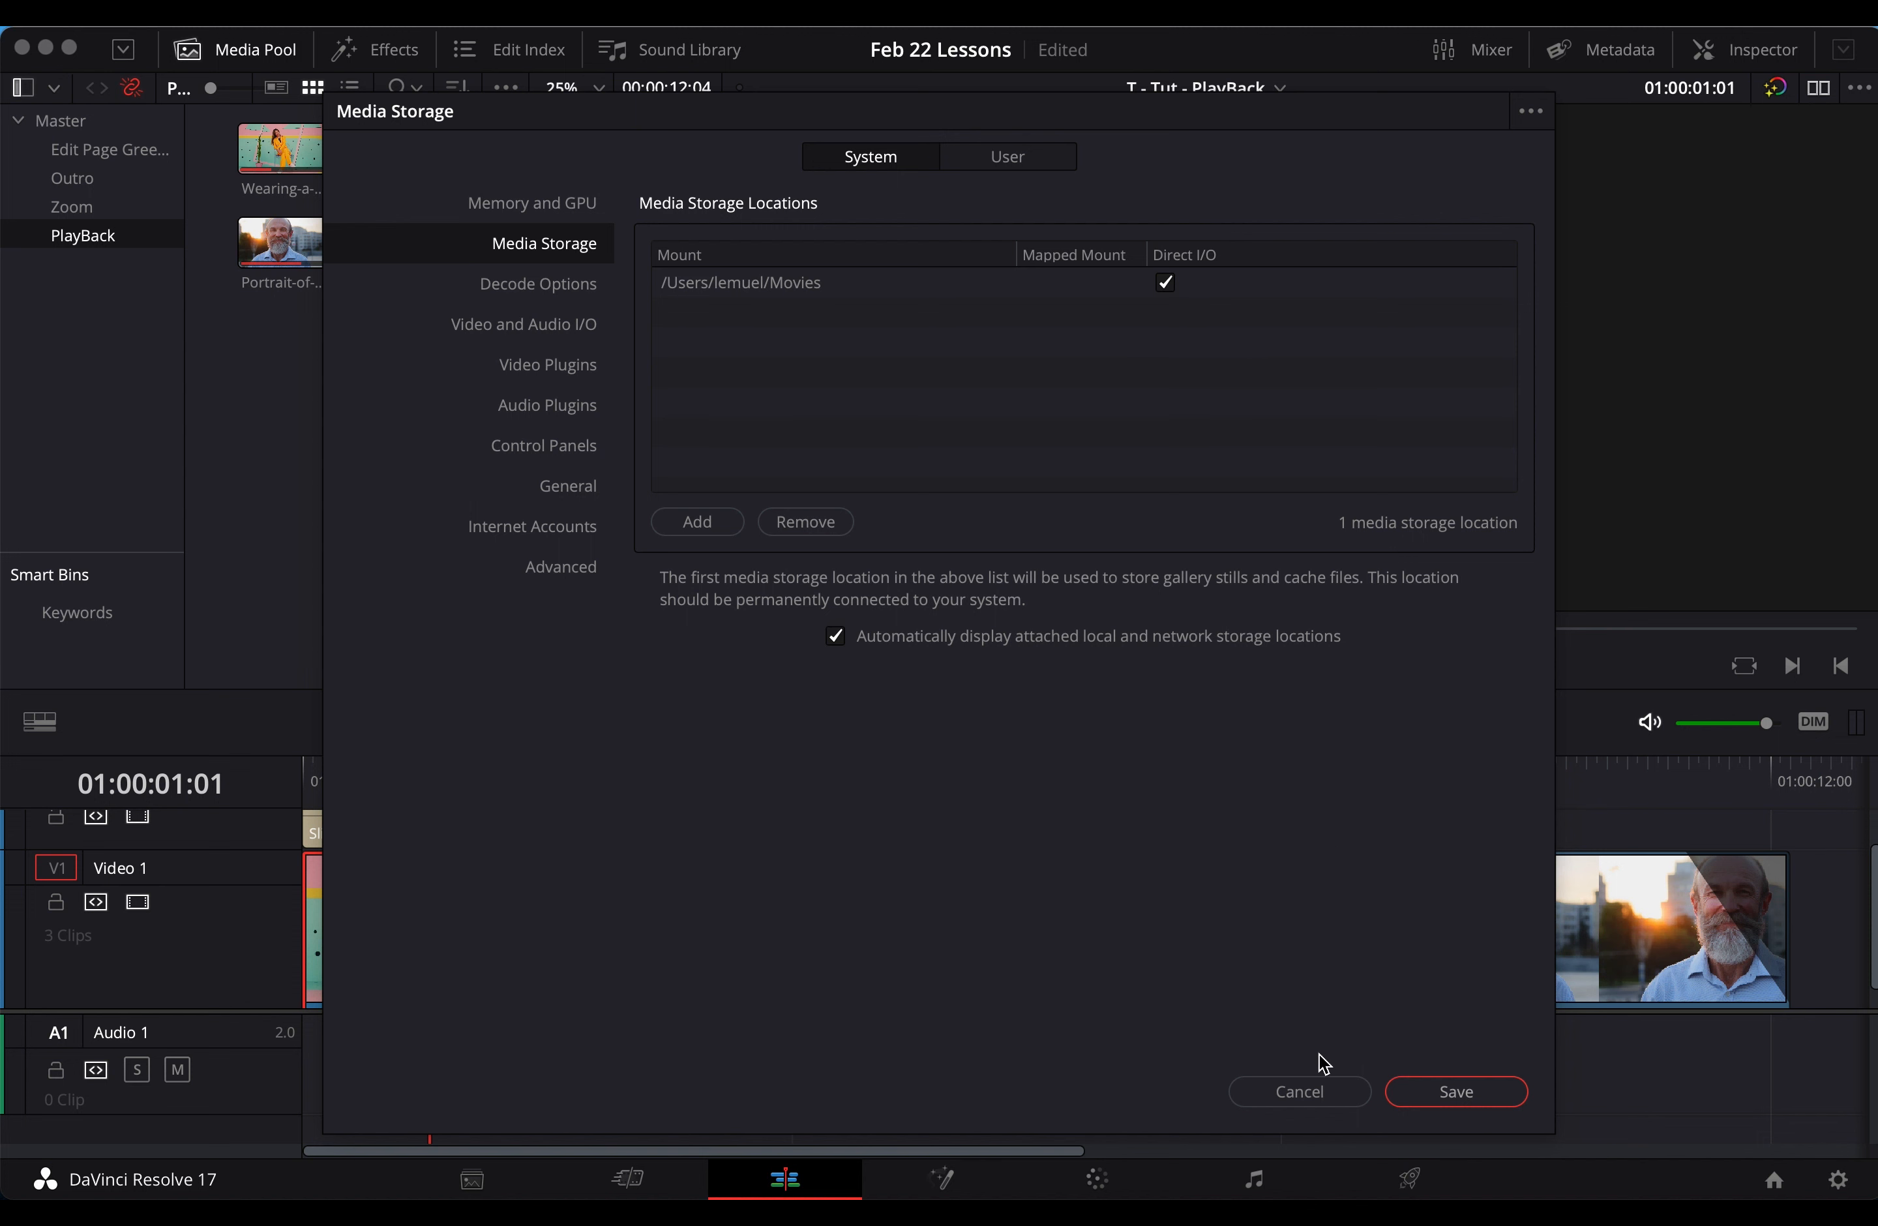
{"action": "left_click", "coordinate": [1322, 1092]}
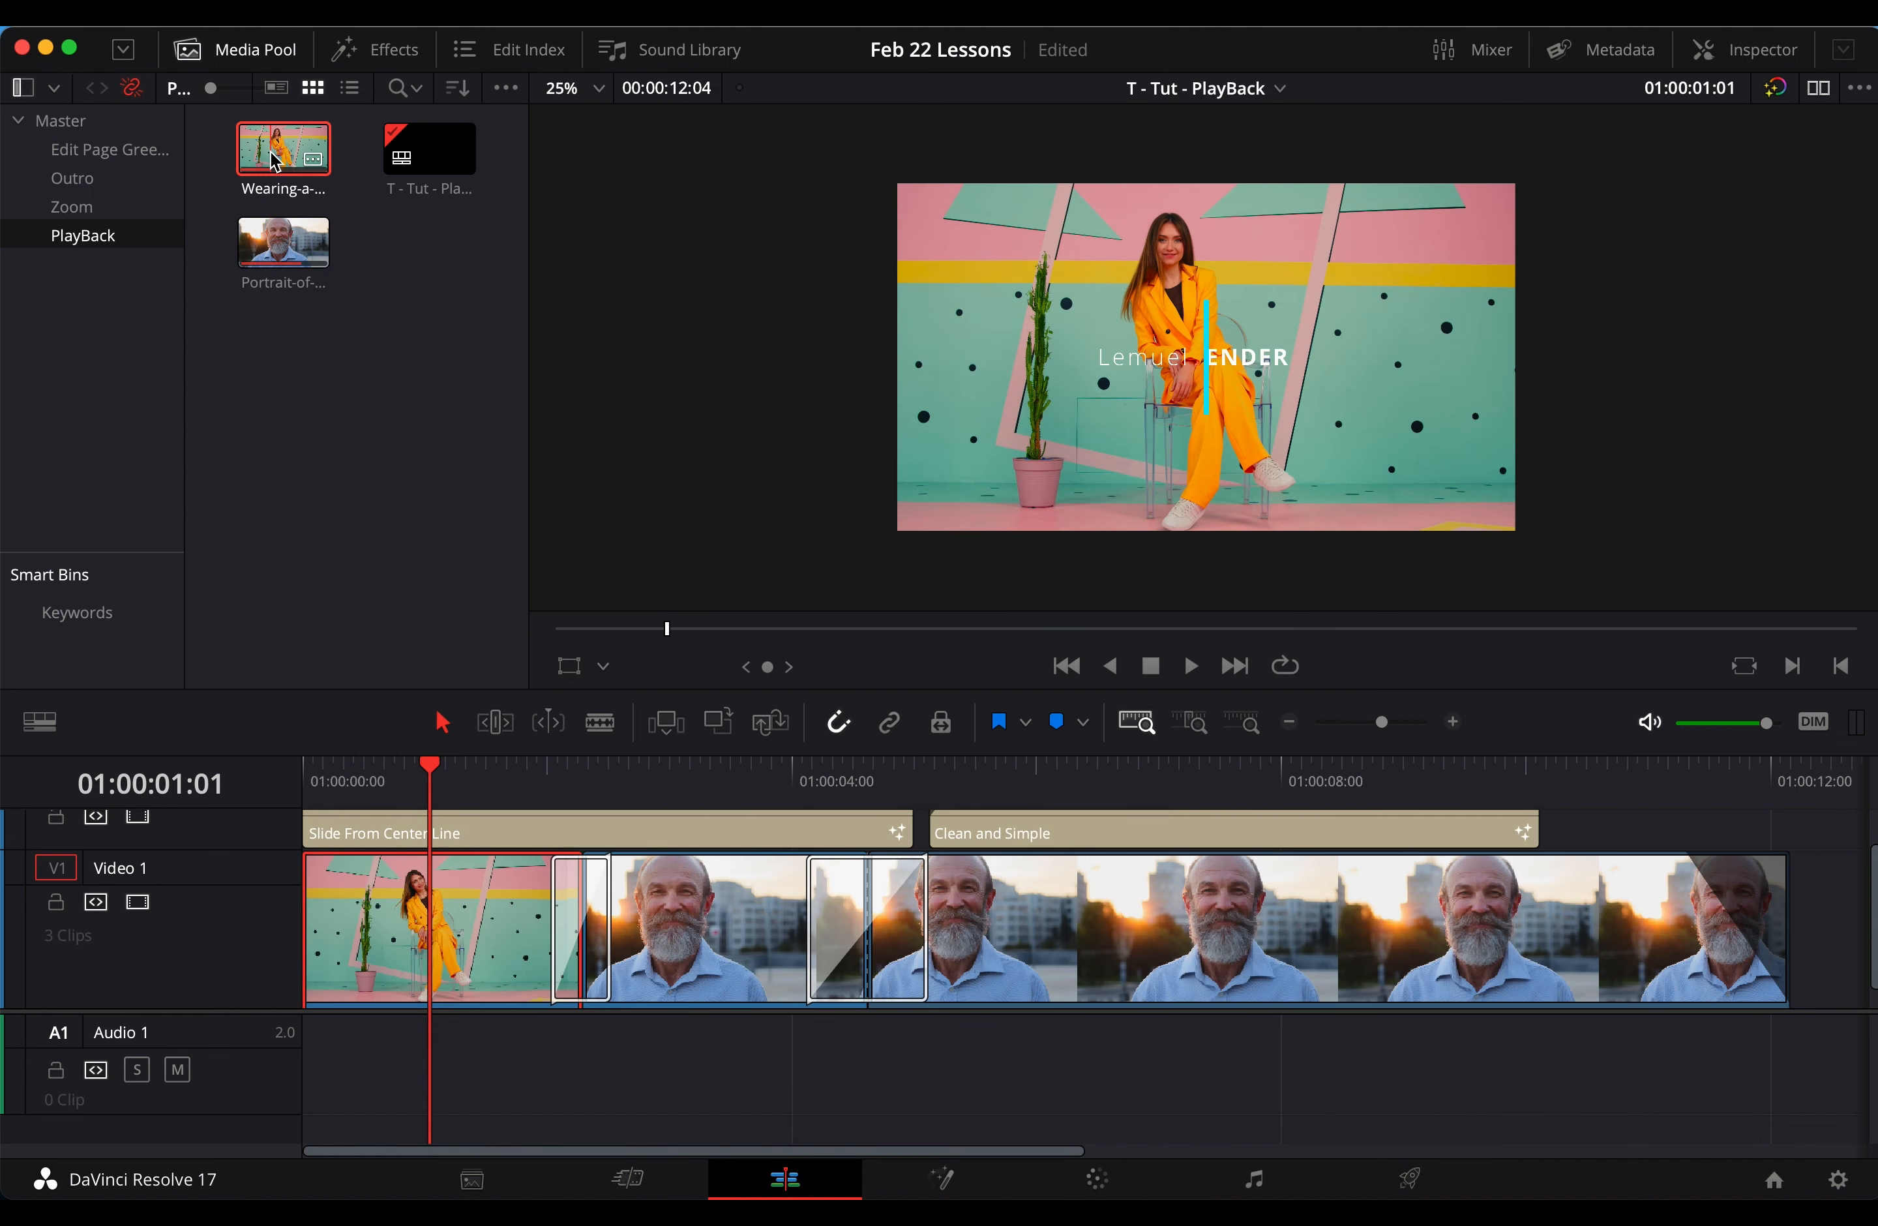
Play a short stretch of the timeline from 01:00:00:00, stop, and return the playhead to the start
{"action": "left_click_drag", "start_coordinate": [424, 810], "coordinate": [312, 792]}
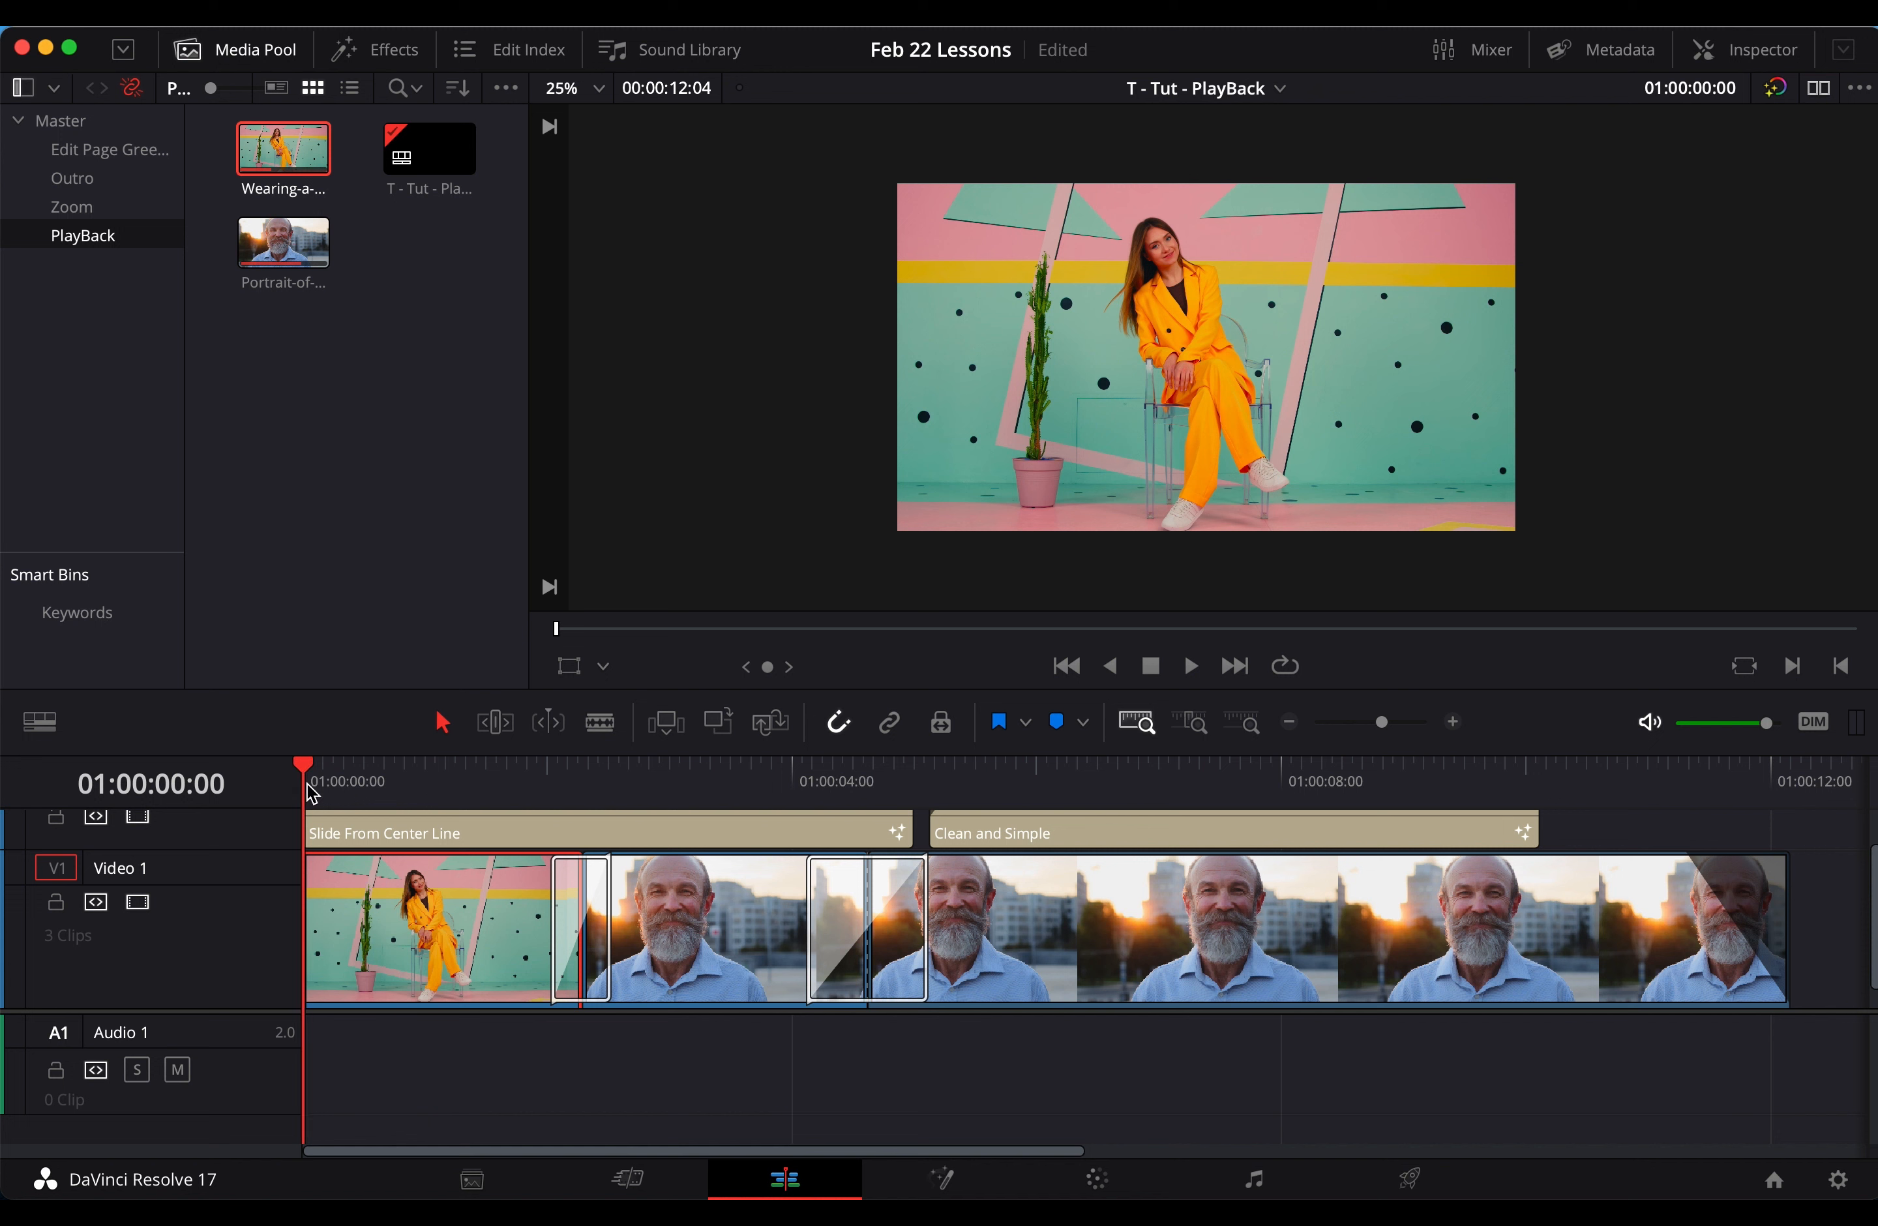
{"action": "key", "text": "space"}
{"action": "key", "text": "space"}
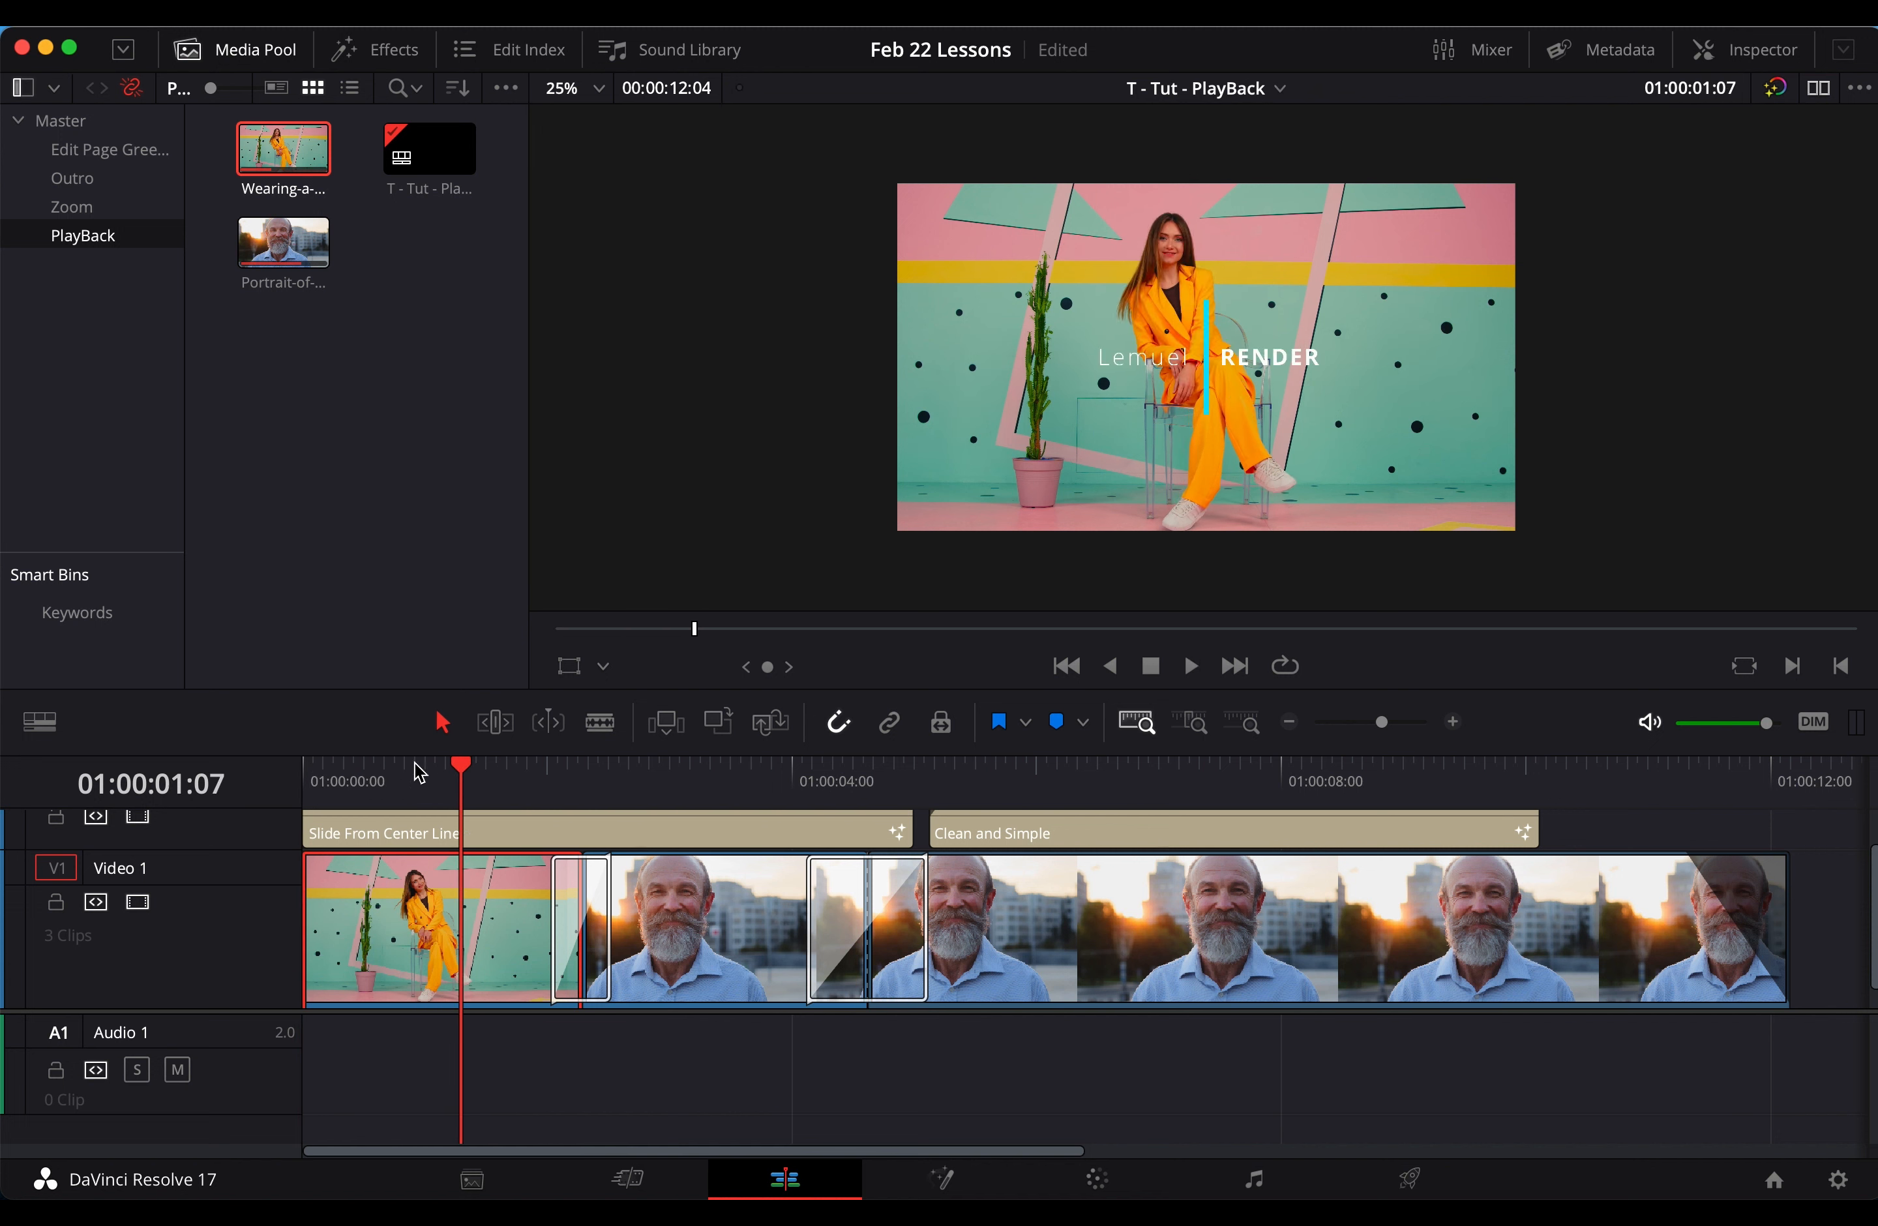
{"action": "left_click_drag", "start_coordinate": [414, 765], "coordinate": [296, 156]}
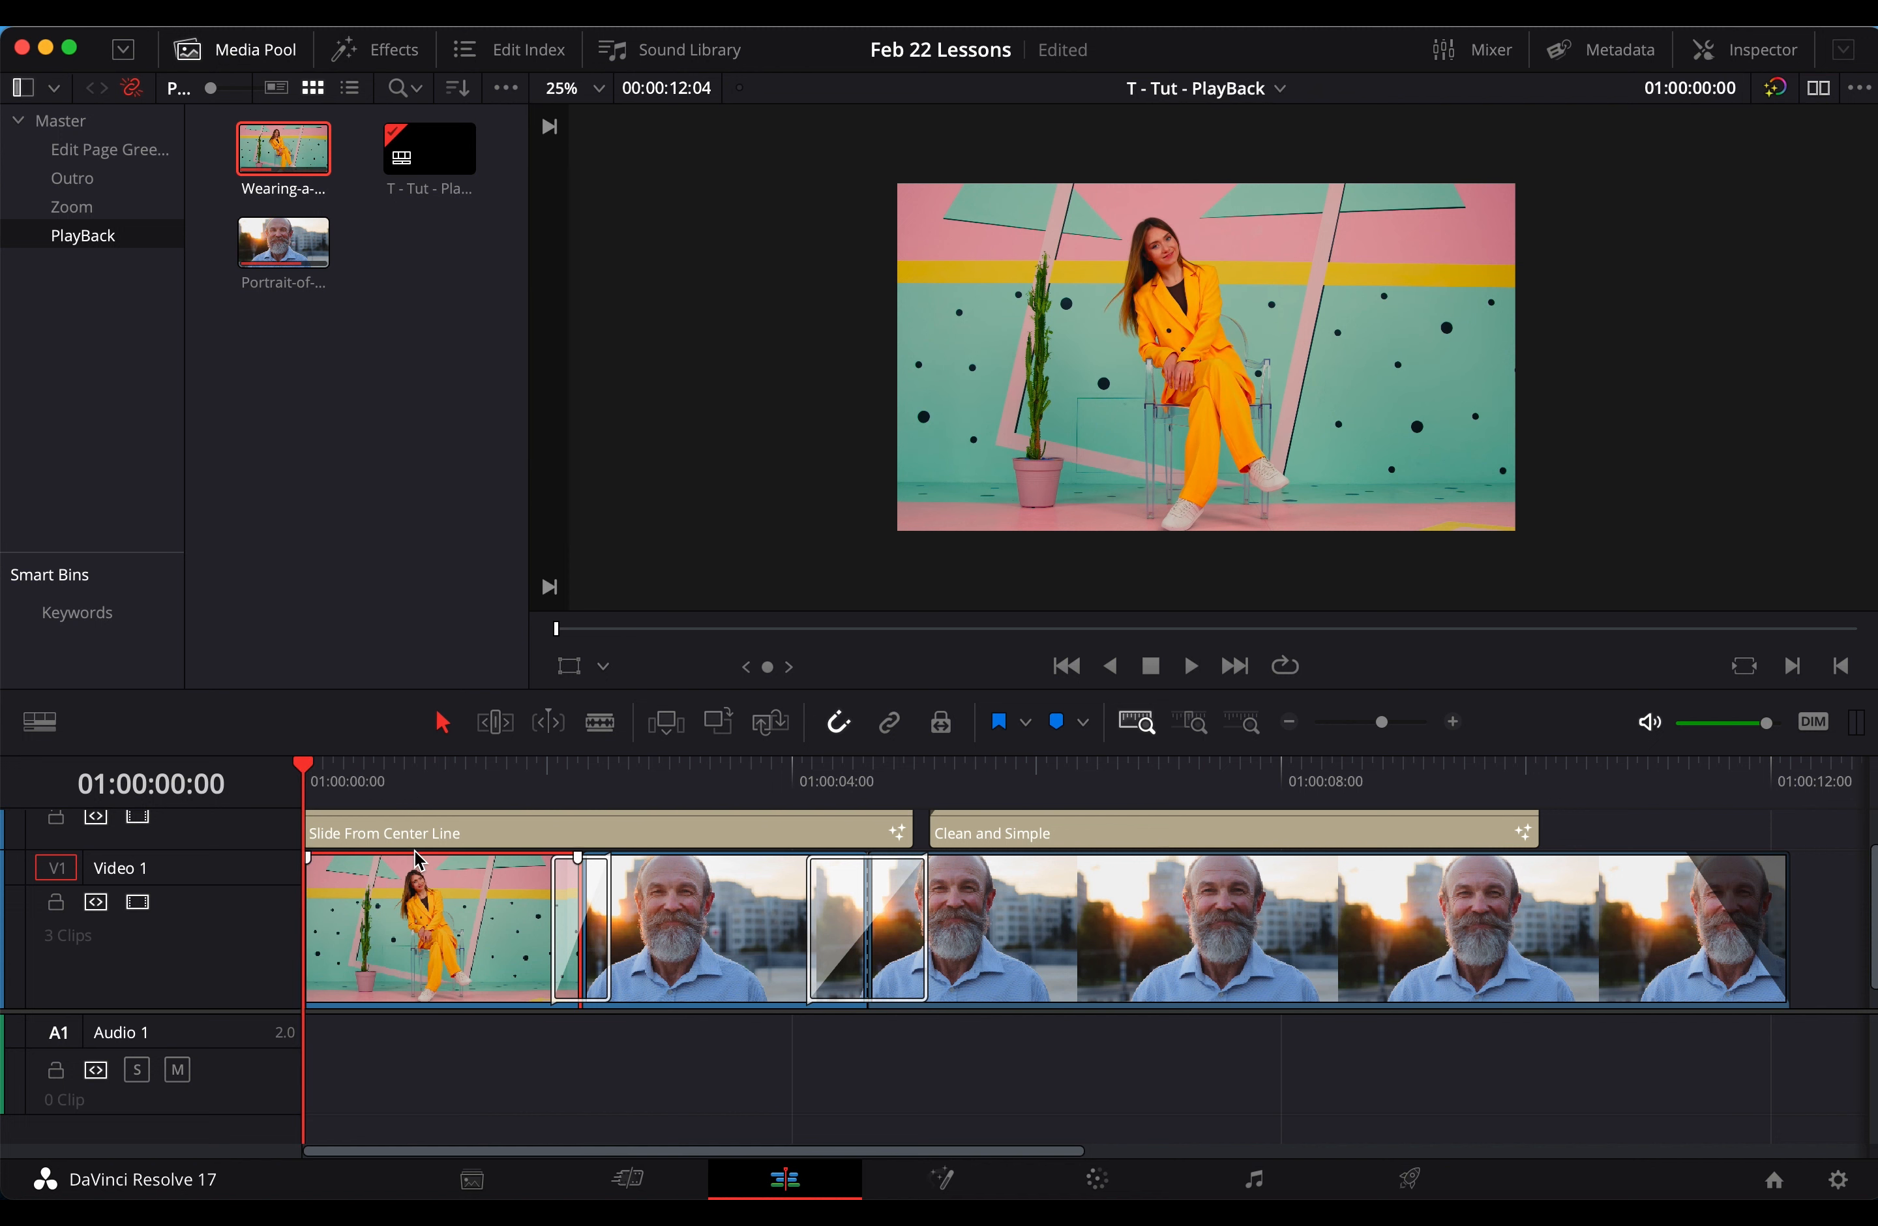
Generate optimized media for the Wearing-a-stylish-yellow-jacket clip in the PlayBack bin
{"action": "scroll", "coordinate": [420, 861], "scroll_direction": "up", "scroll_amount": 2}
{"action": "right_click", "coordinate": [283, 148]}
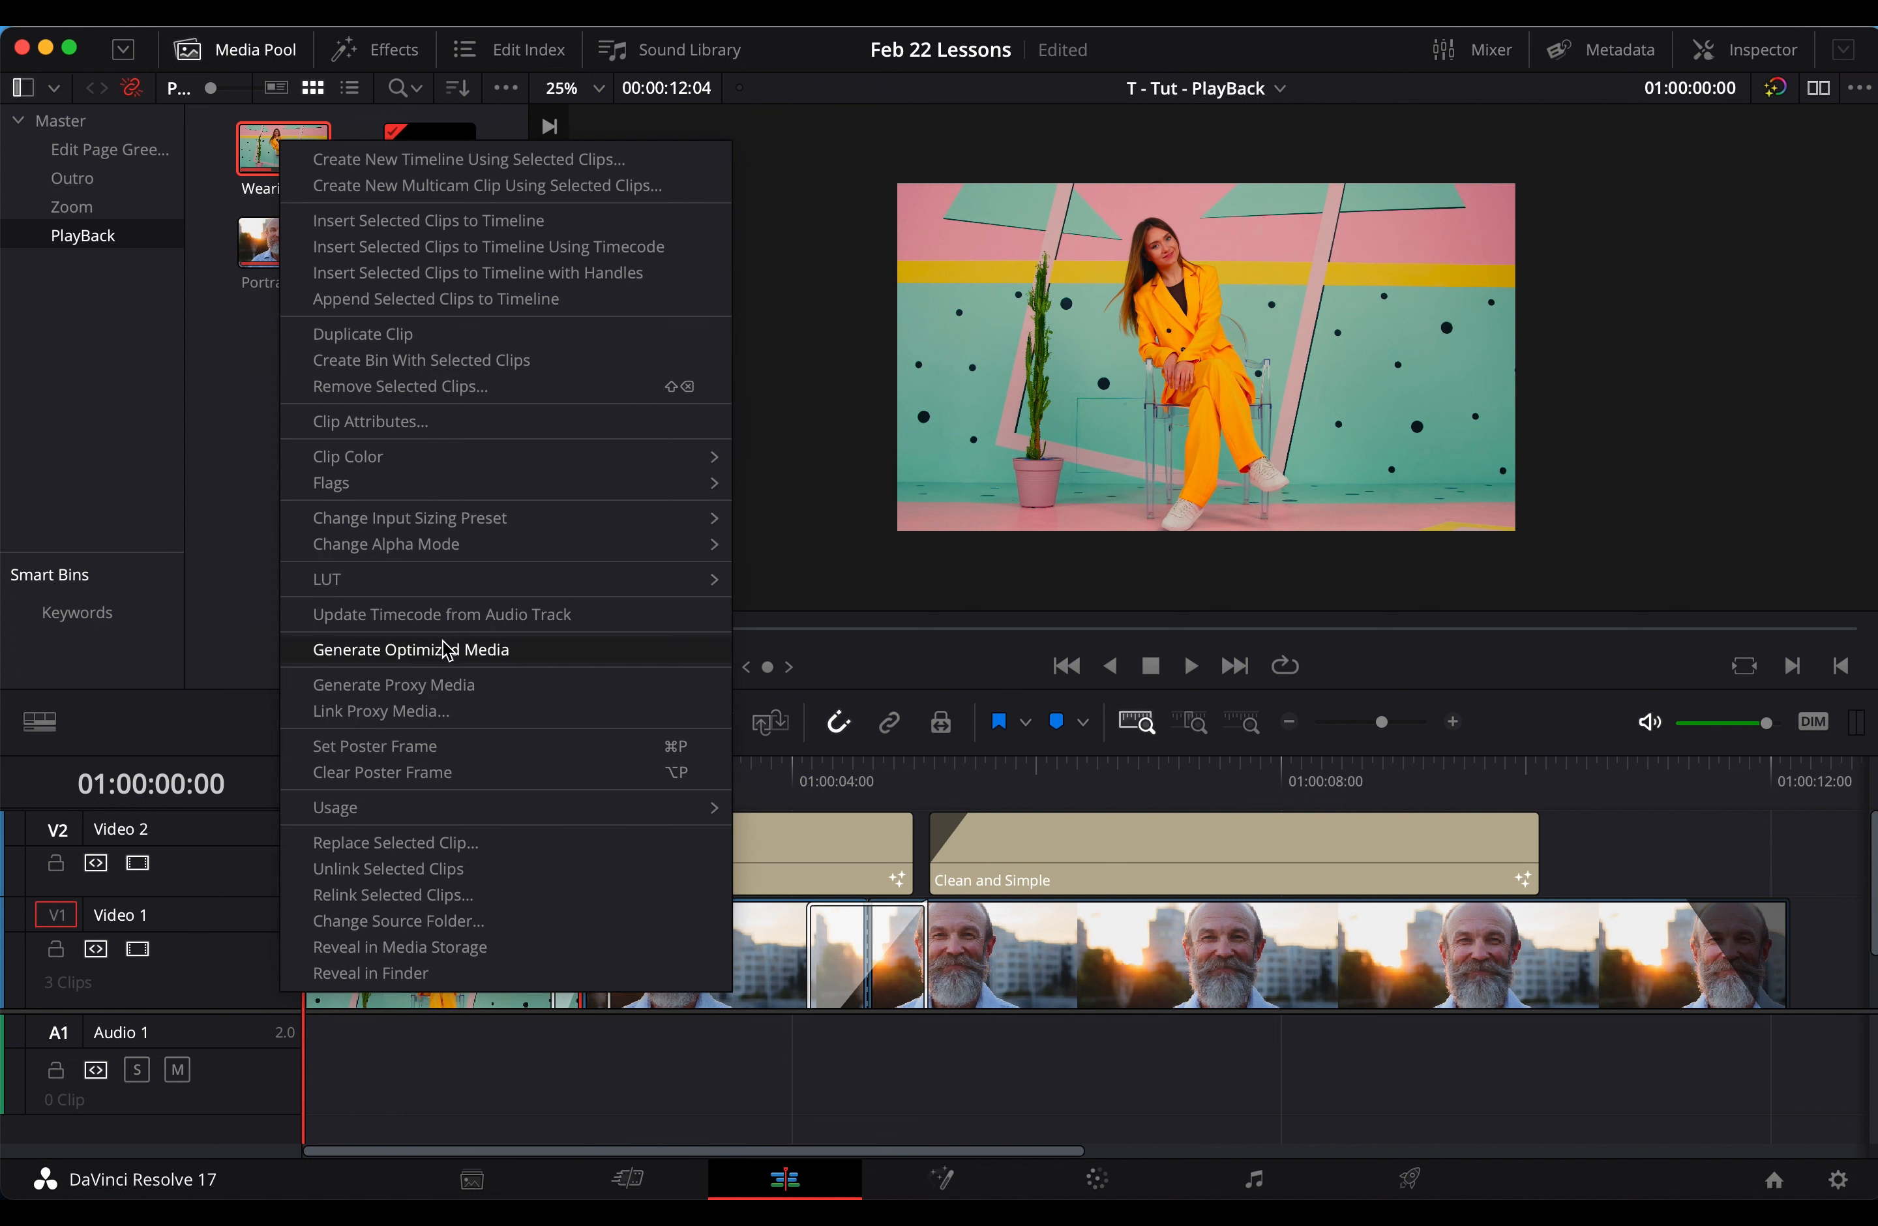
{"action": "left_click", "coordinate": [560, 657]}
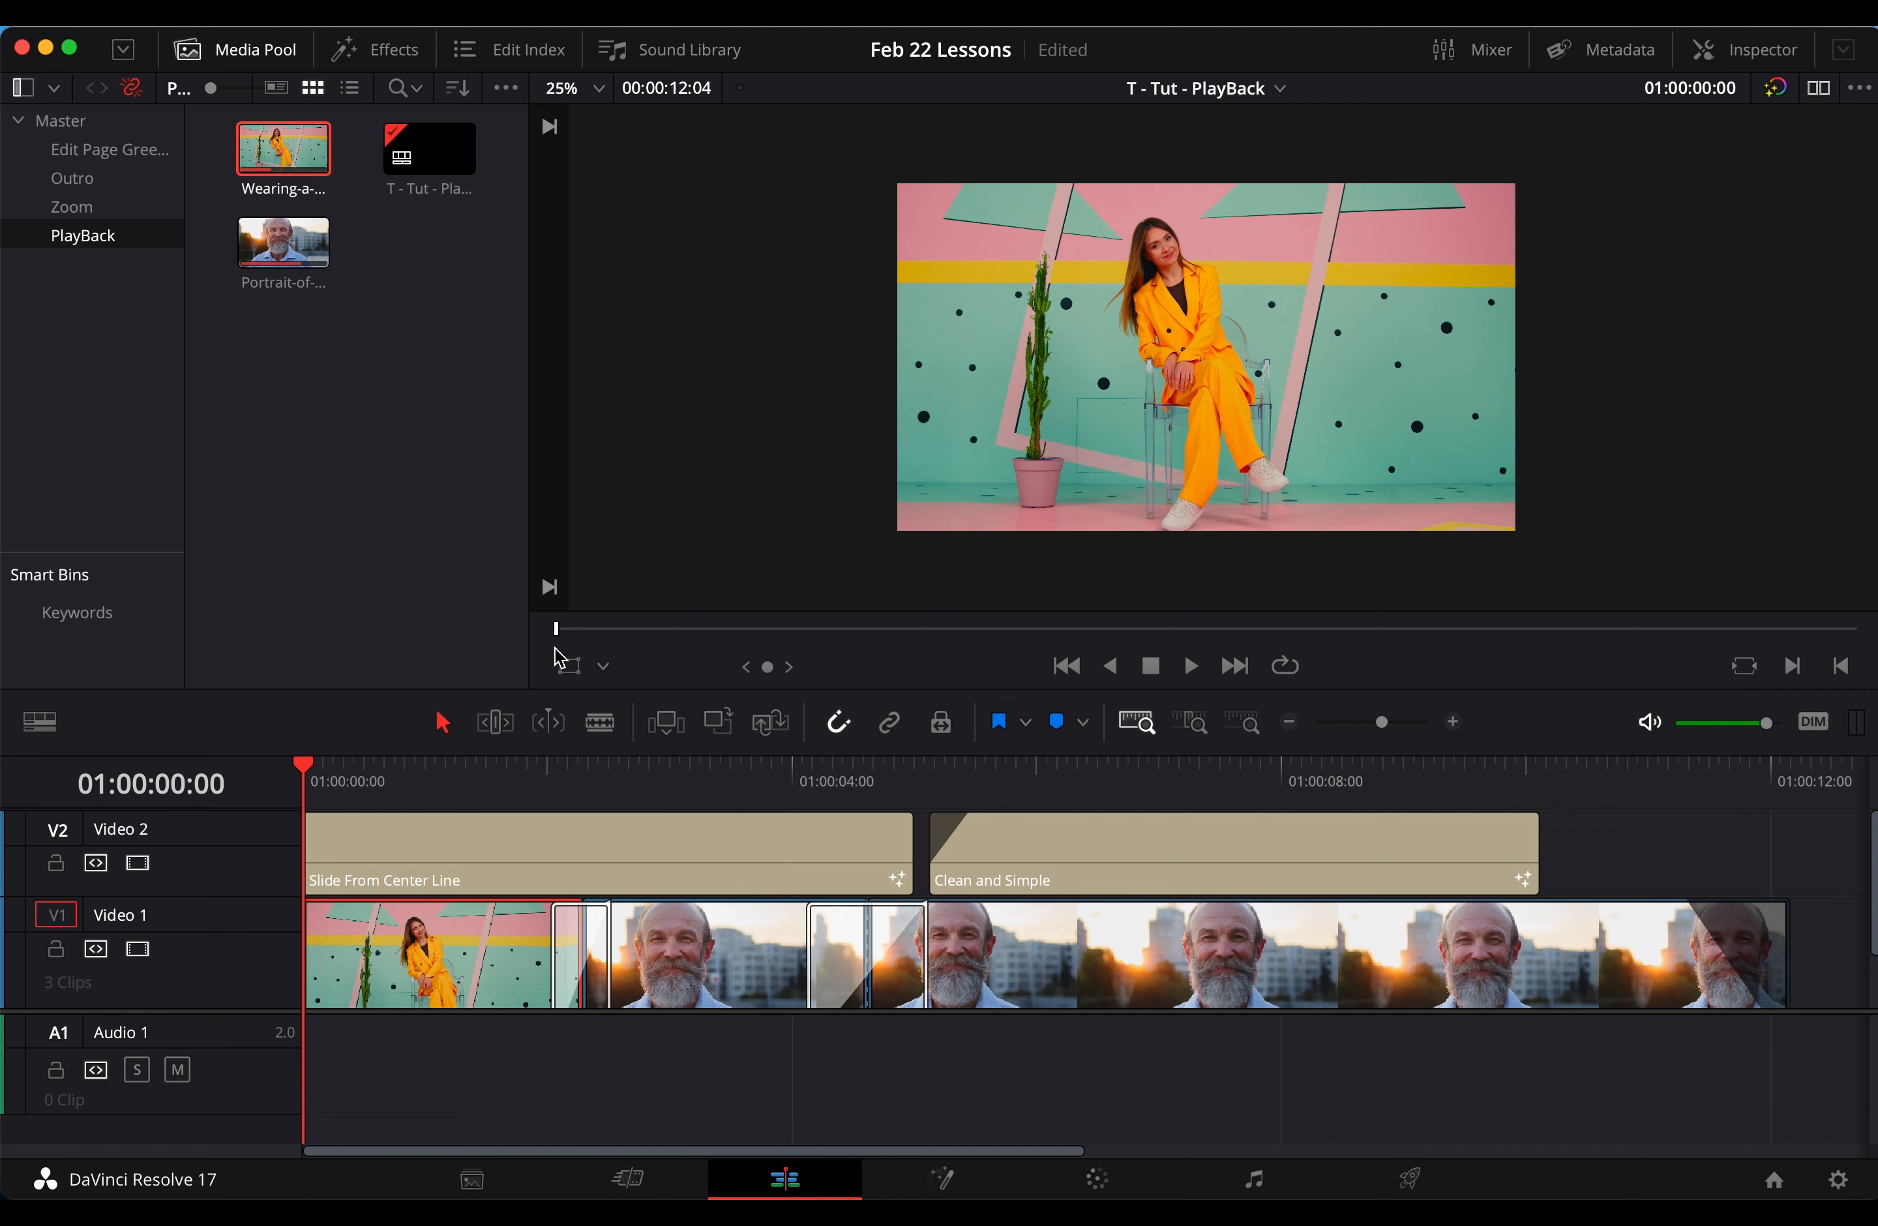
Toggle the Use Optimized Media if Available playback option
{"action": "scroll", "coordinate": [1034, 437], "scroll_direction": "up", "scroll_amount": 1}
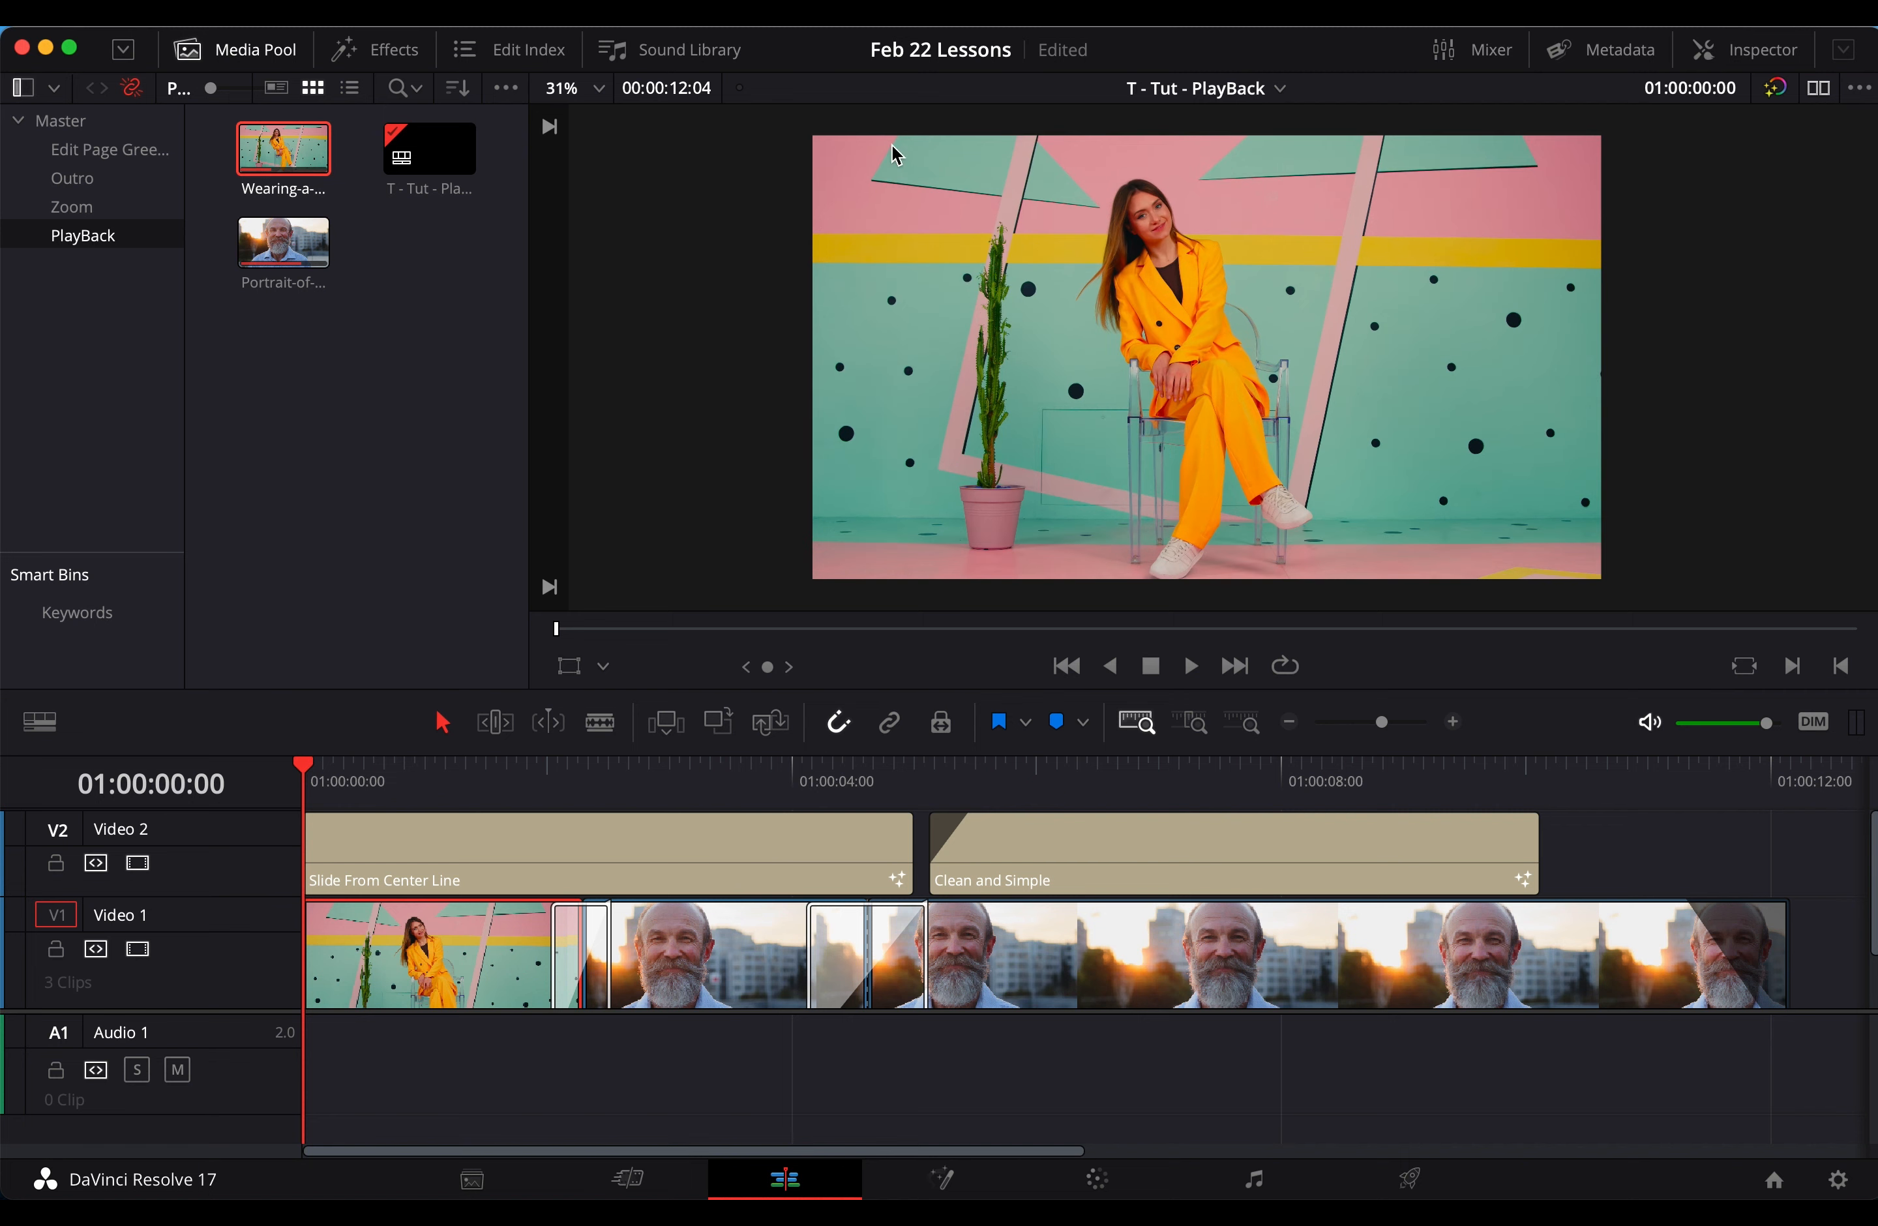
{"action": "left_click", "coordinate": [756, 41]}
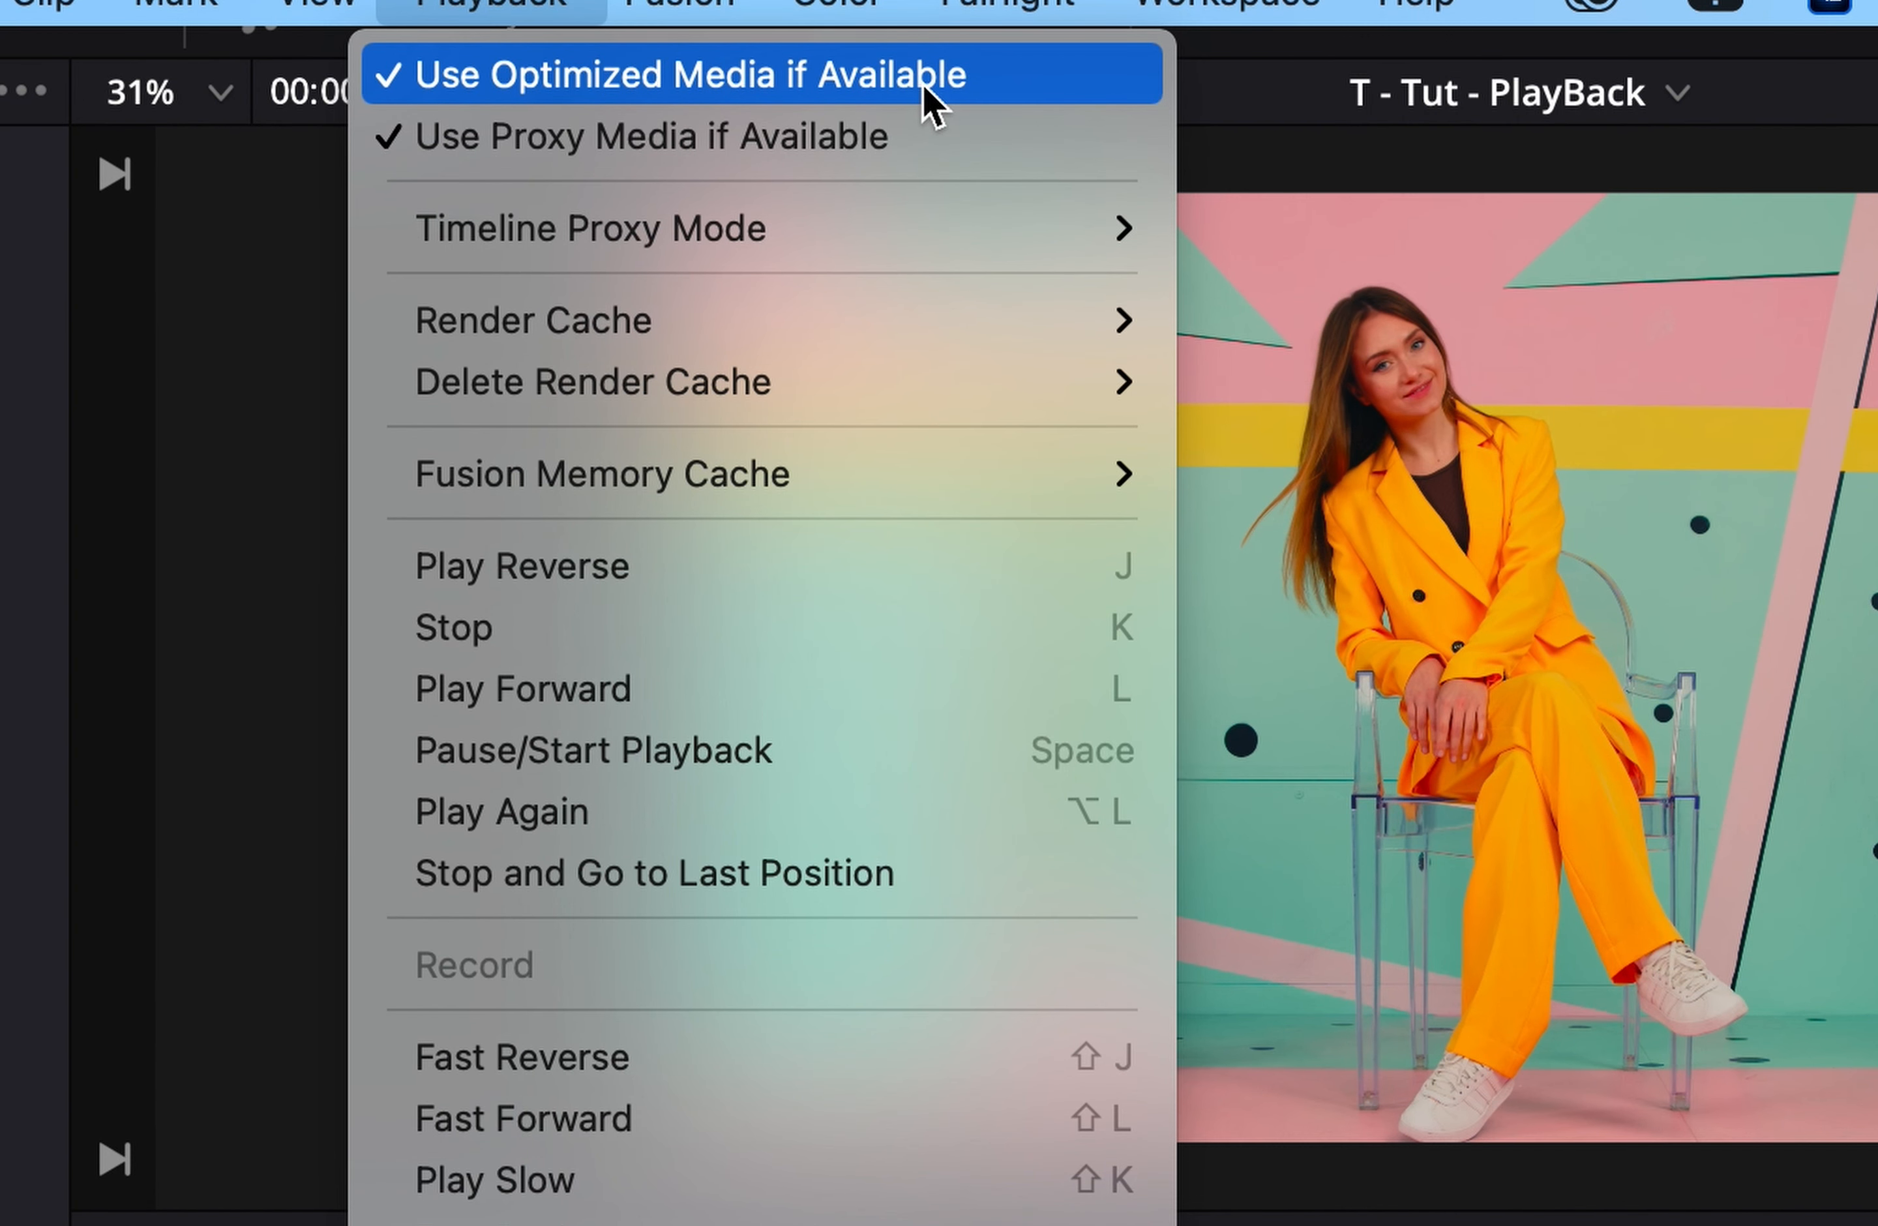
{"action": "left_click", "coordinate": [924, 83]}
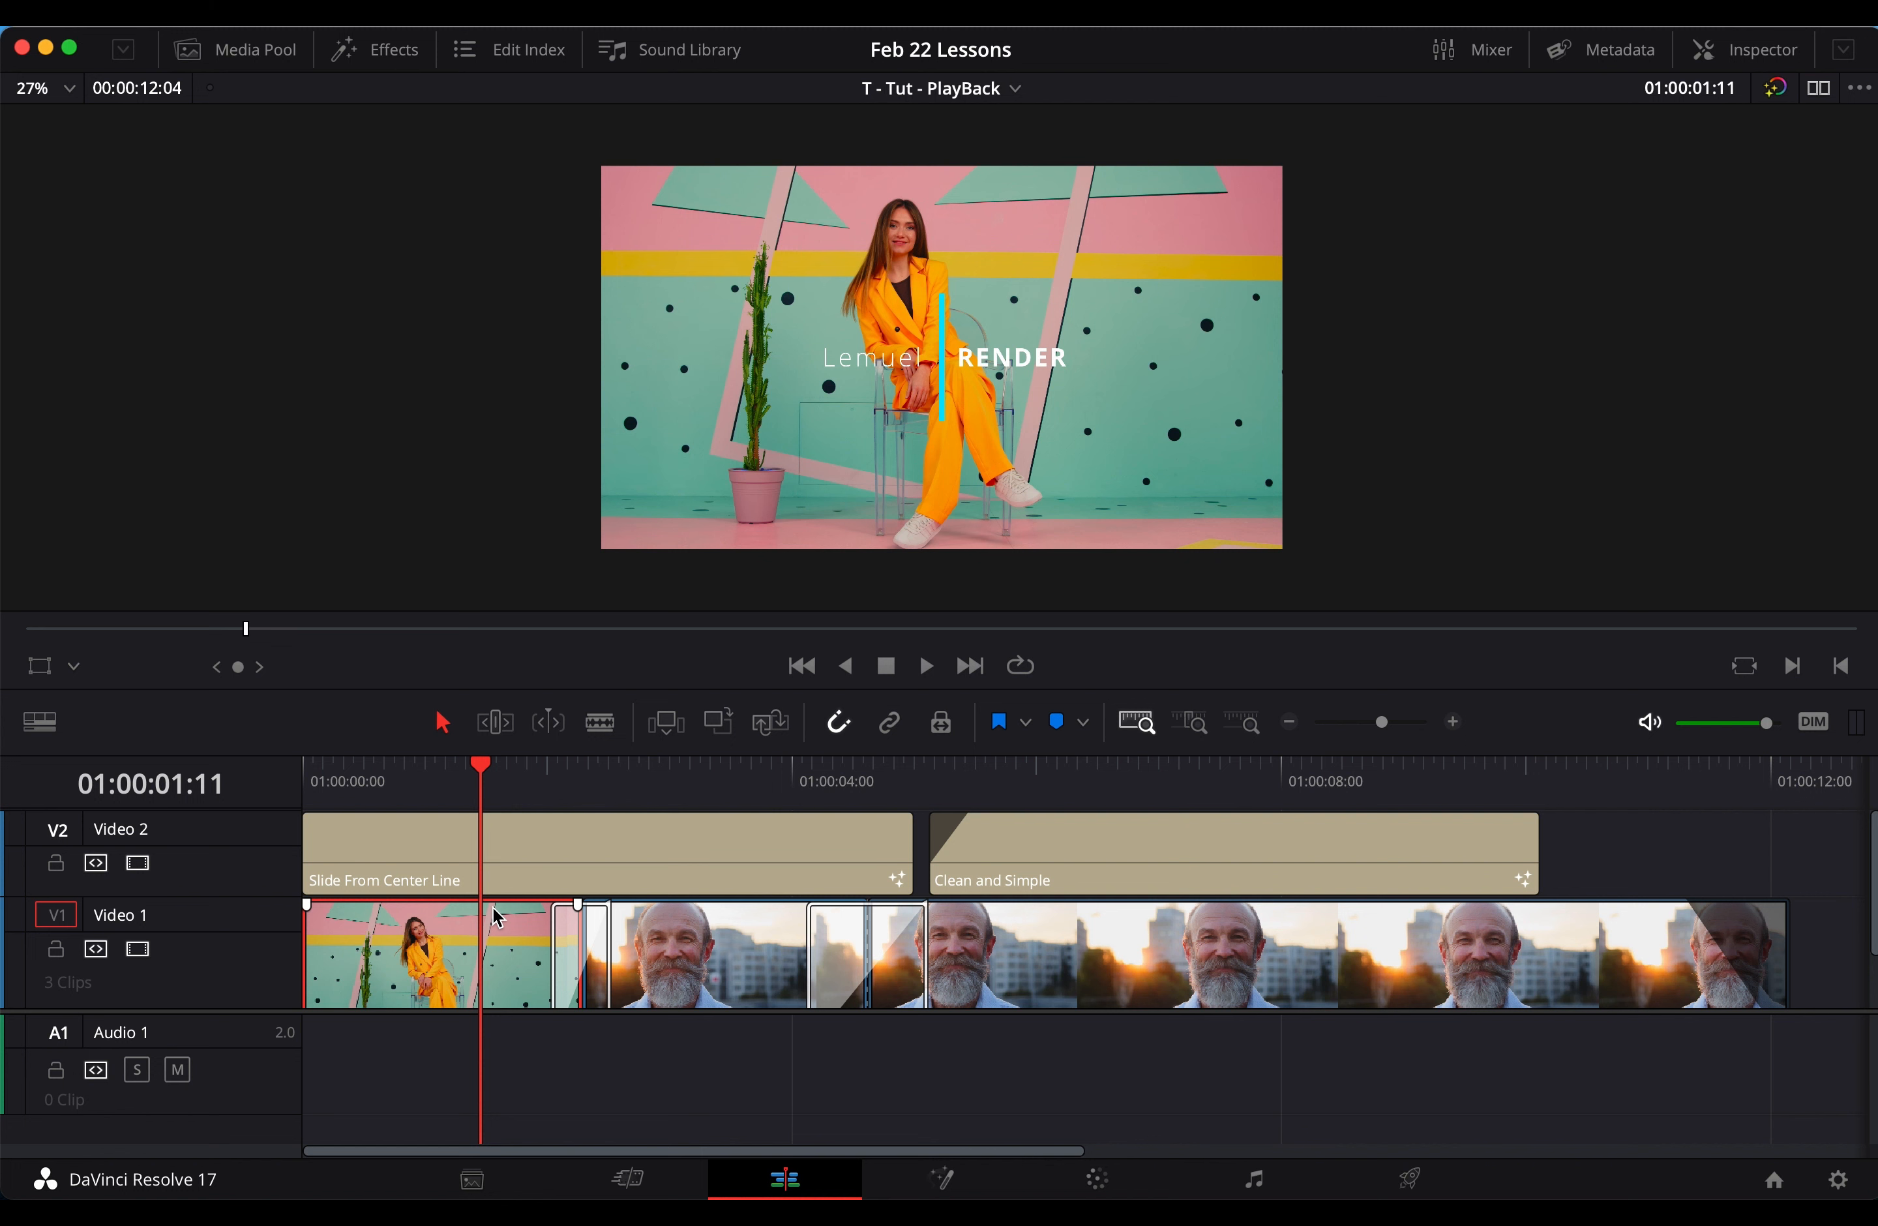
Show the Media Pool as thumbnails and generate proxy media for the Wearing-a-stylish-yellow-jacket clip
{"action": "left_click", "coordinate": [229, 62]}
{"action": "left_click", "coordinate": [370, 88]}
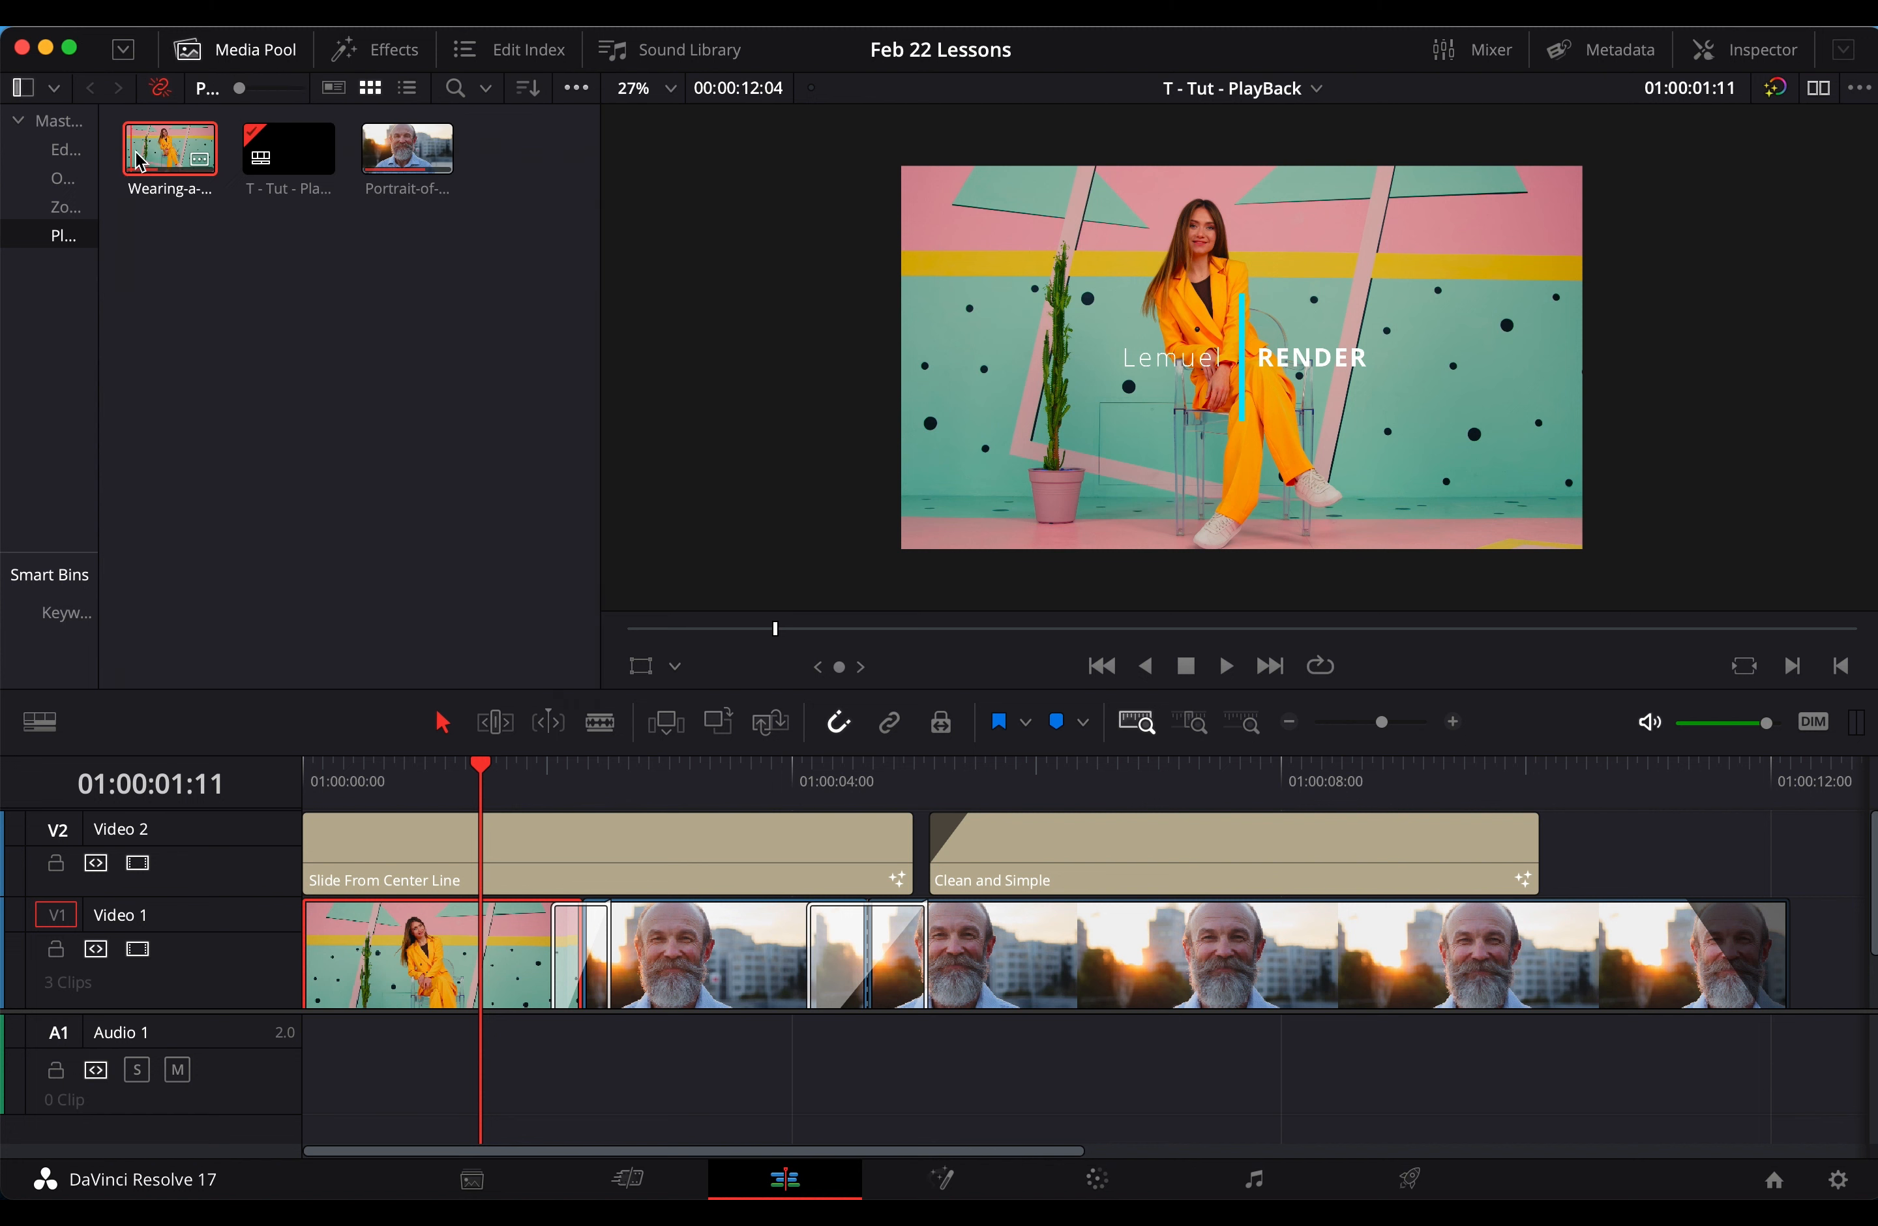
{"action": "right_click", "coordinate": [140, 152]}
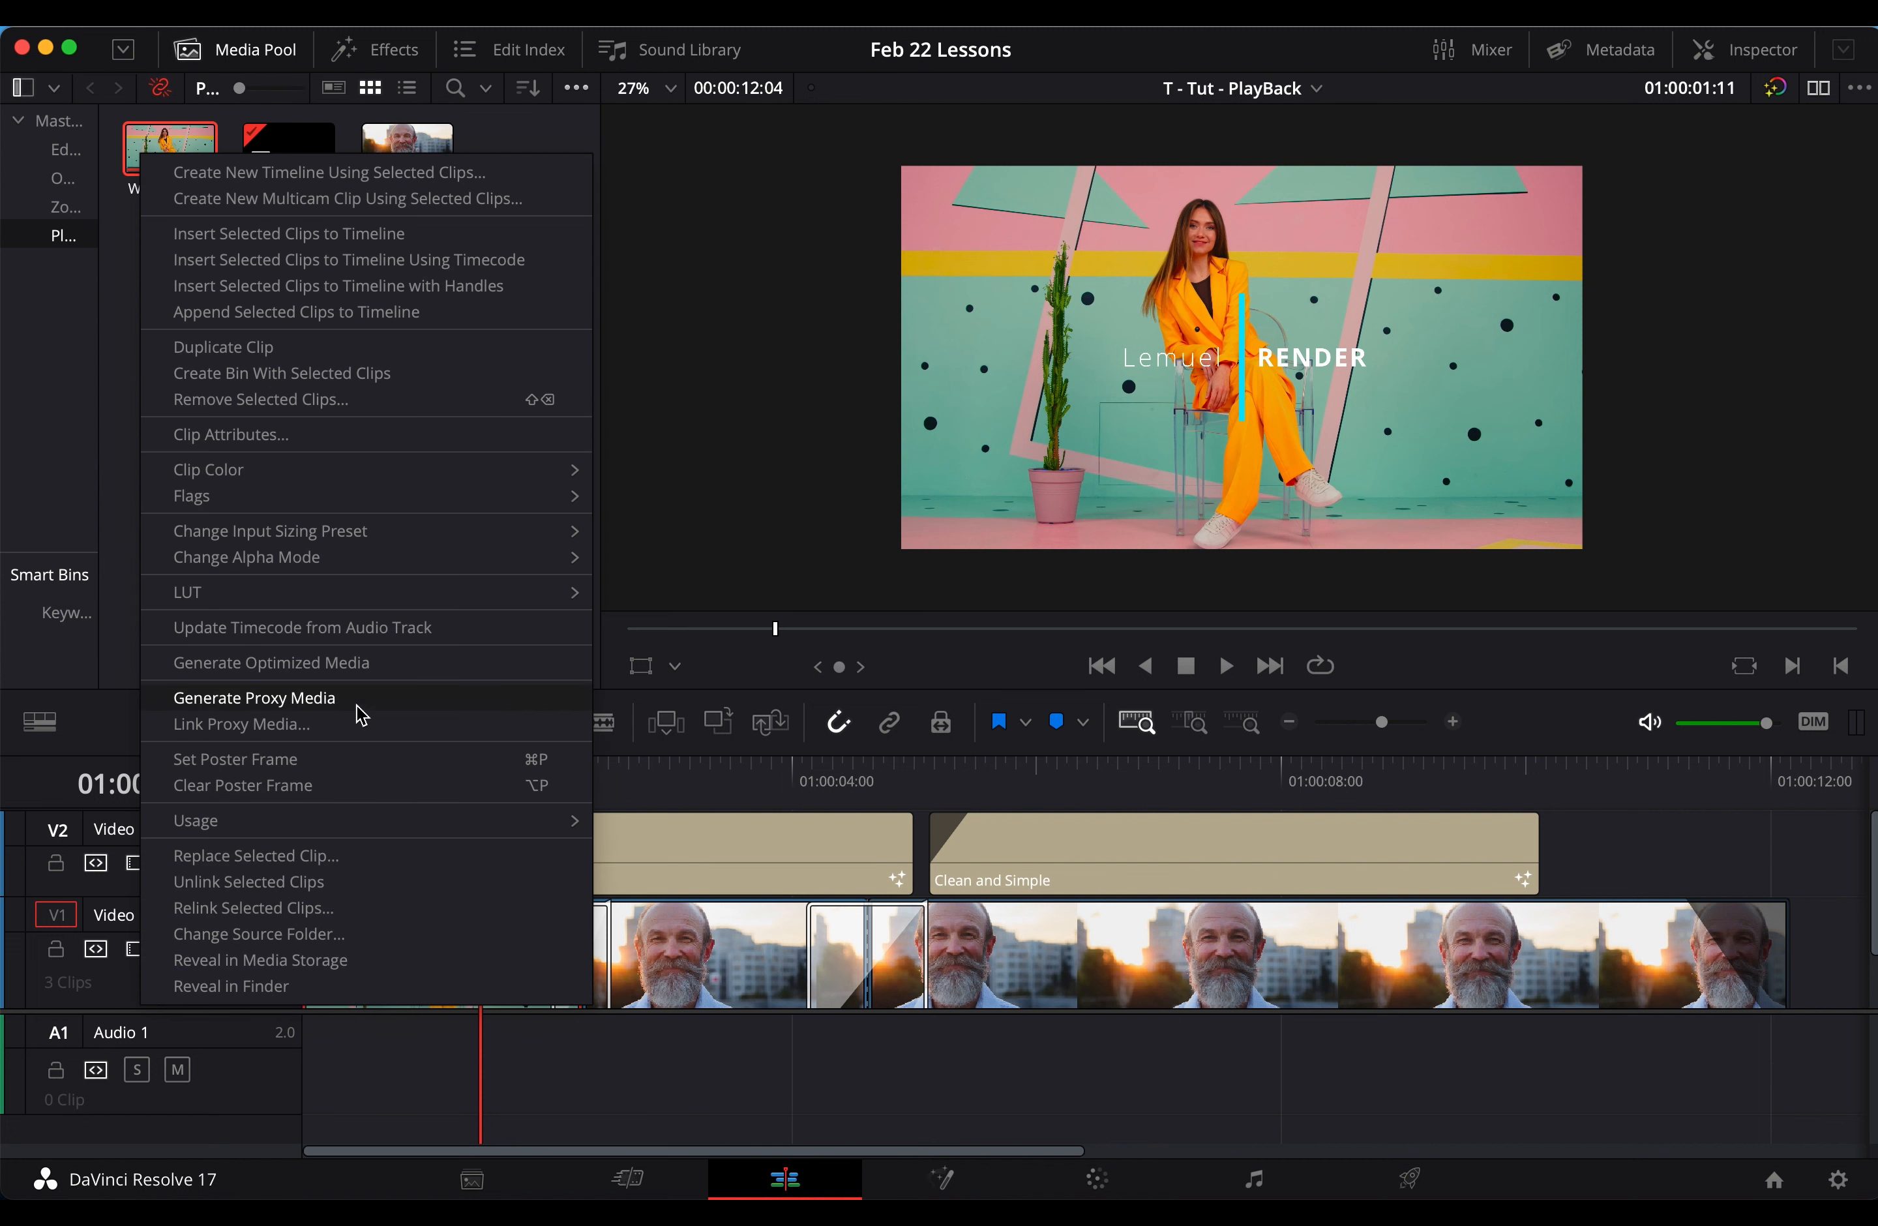
{"action": "left_click", "coordinate": [255, 699]}
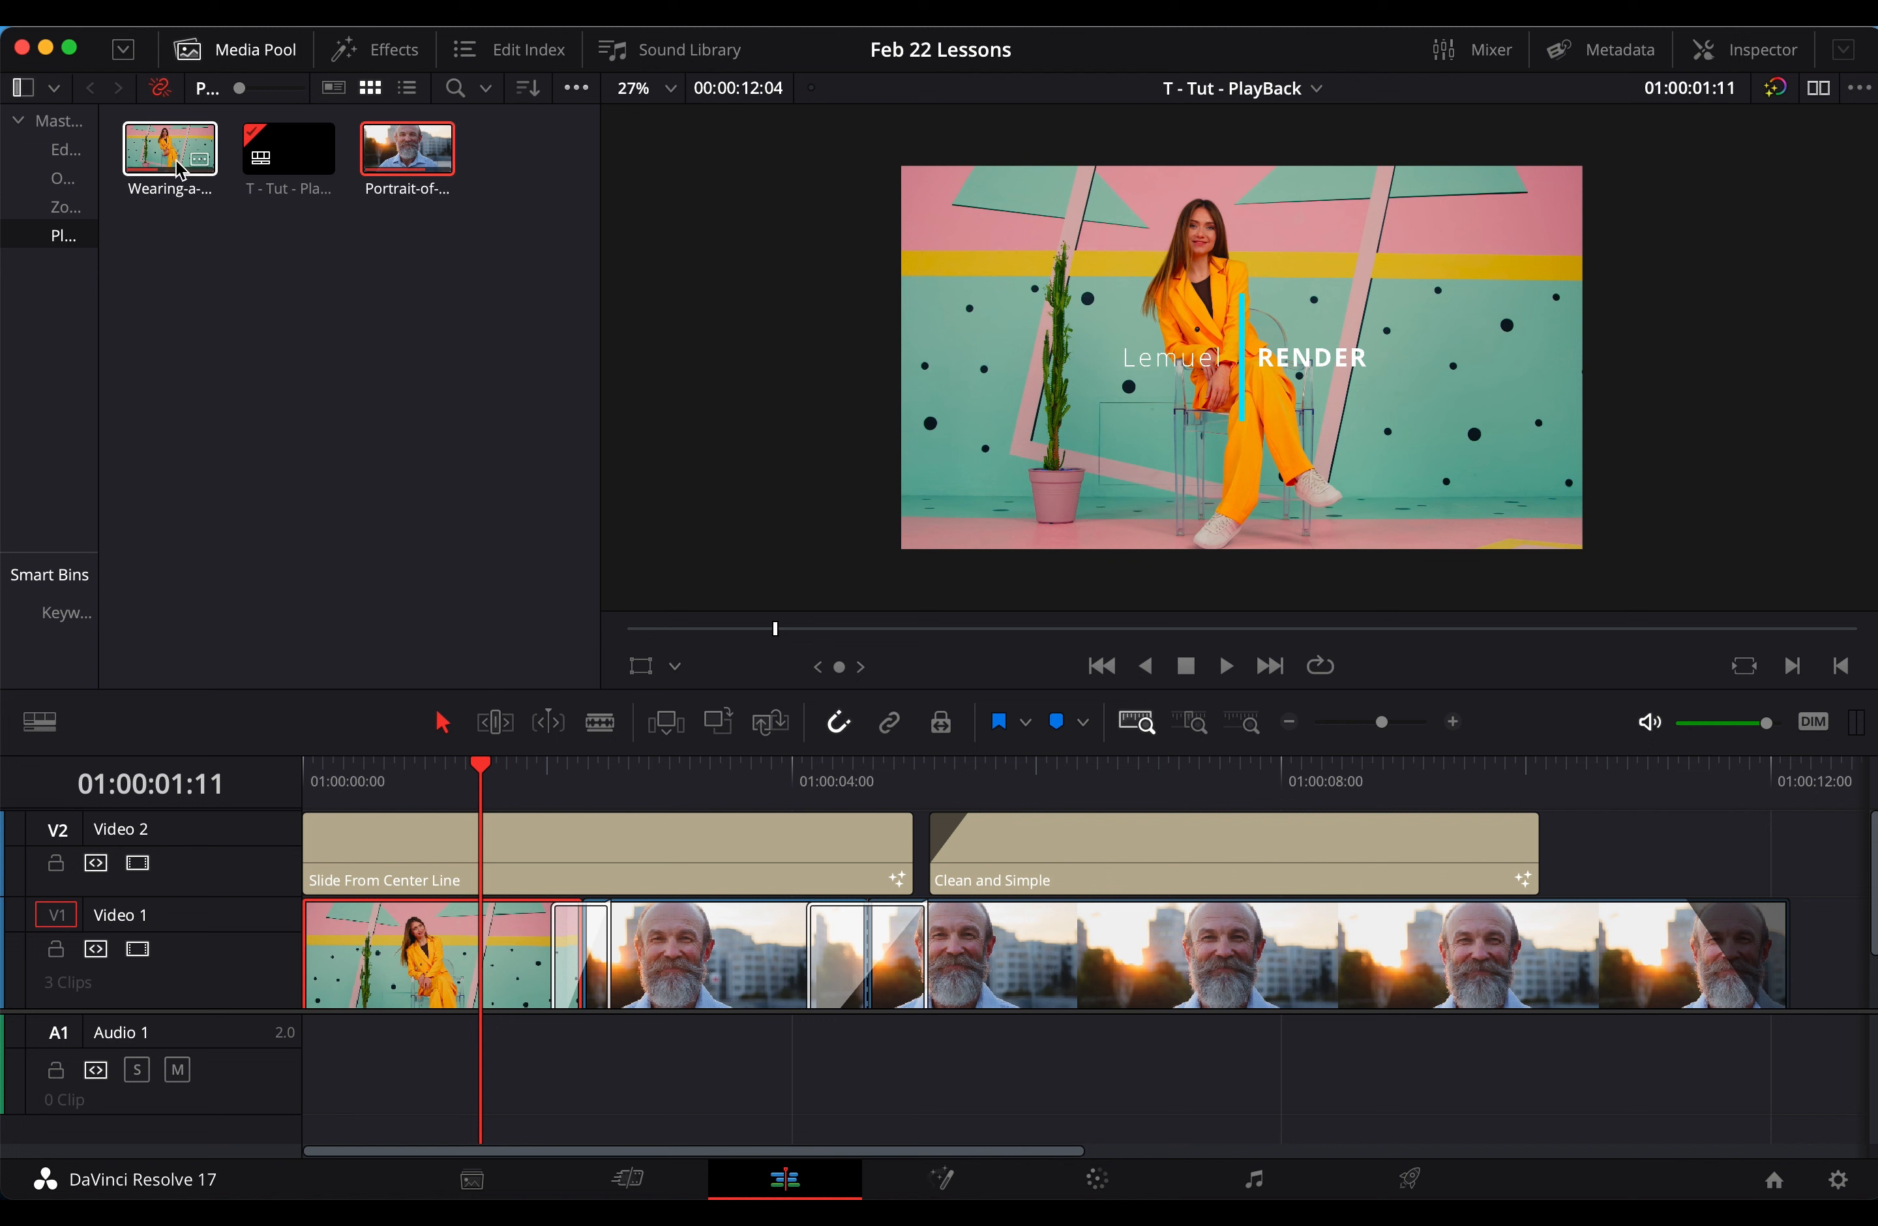
Play the timeline from 01:00:00:05 through the first transition, stop, and place the playhead at 01:00:00:19
{"action": "left_click_drag", "start_coordinate": [426, 788], "coordinate": [328, 768]}
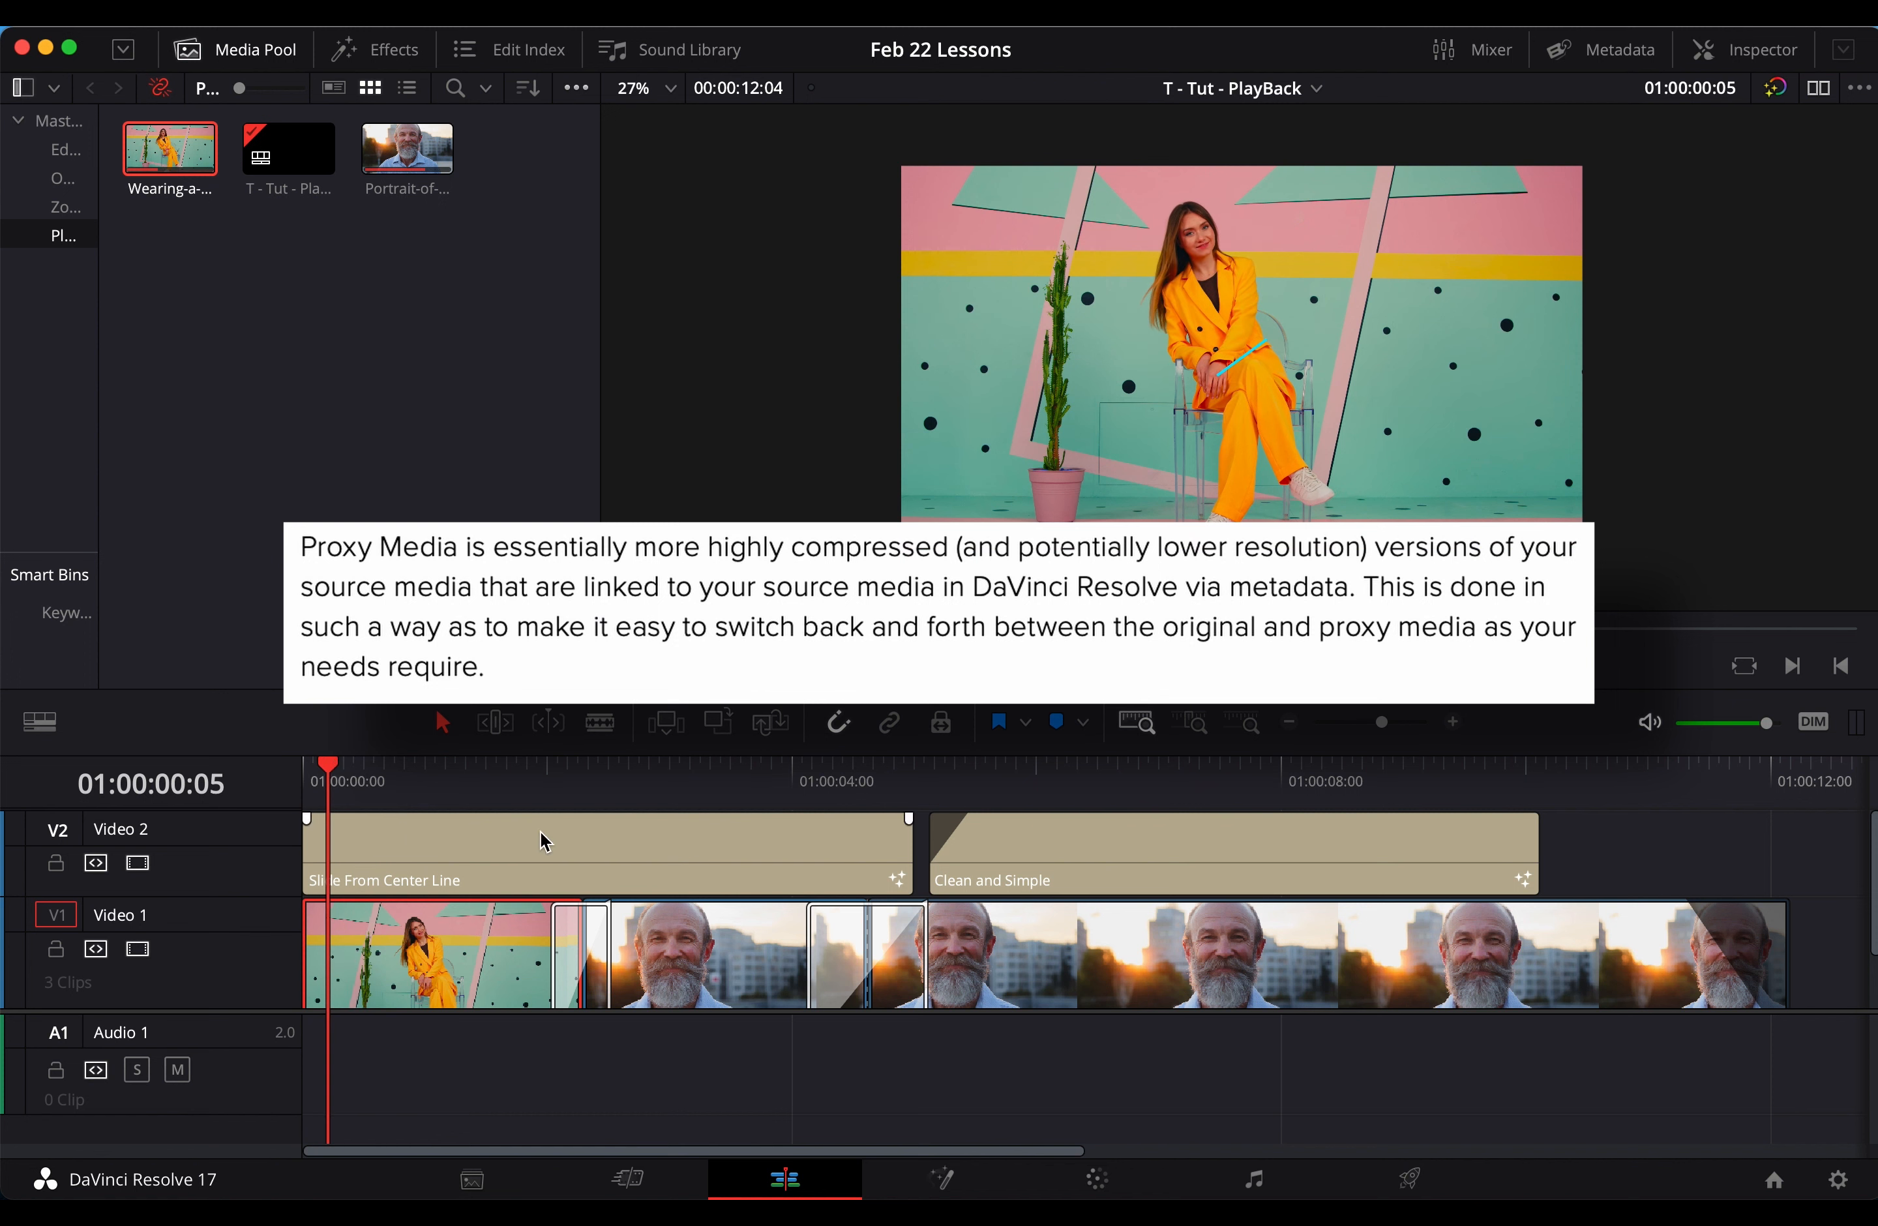
{"action": "key", "text": "space"}
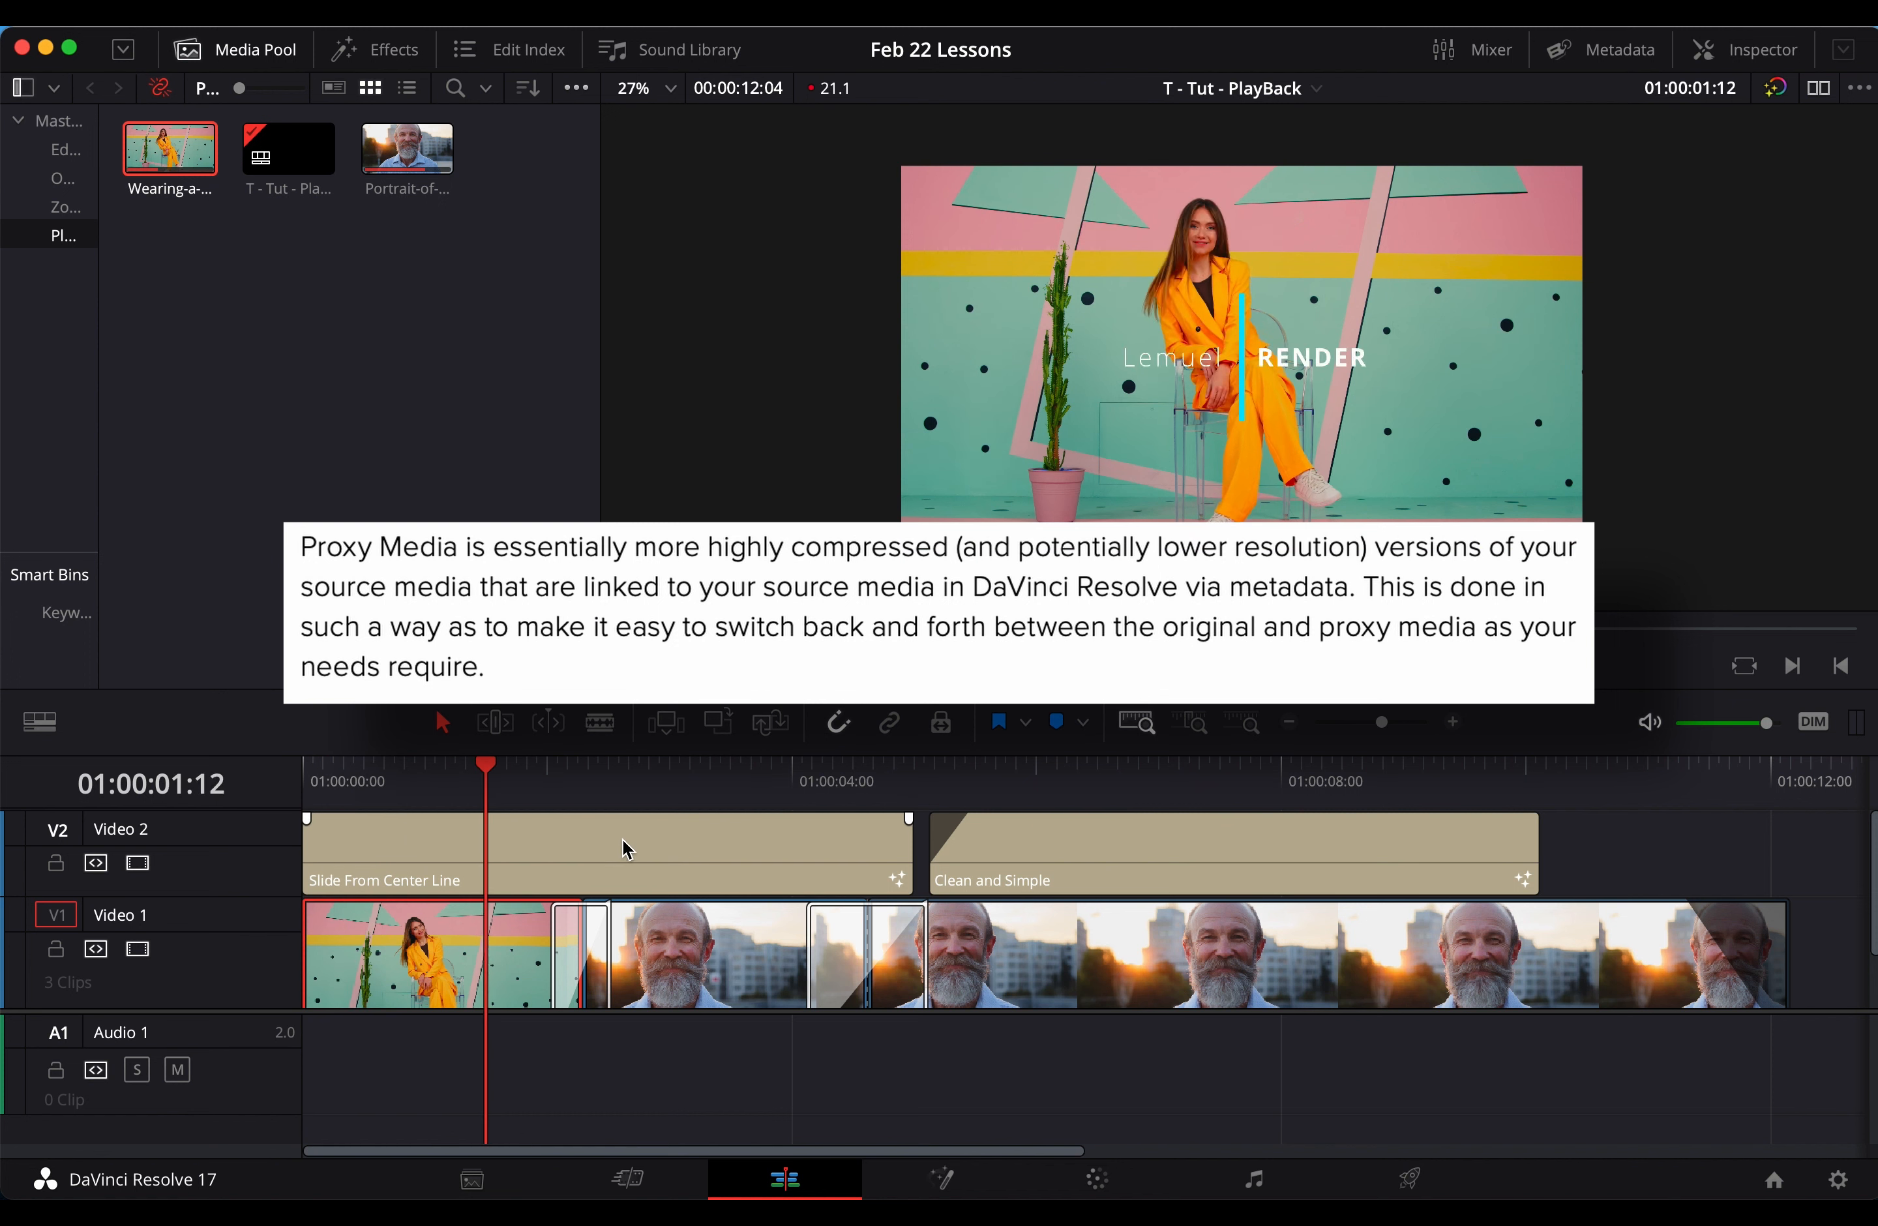
{"action": "key", "text": "space"}
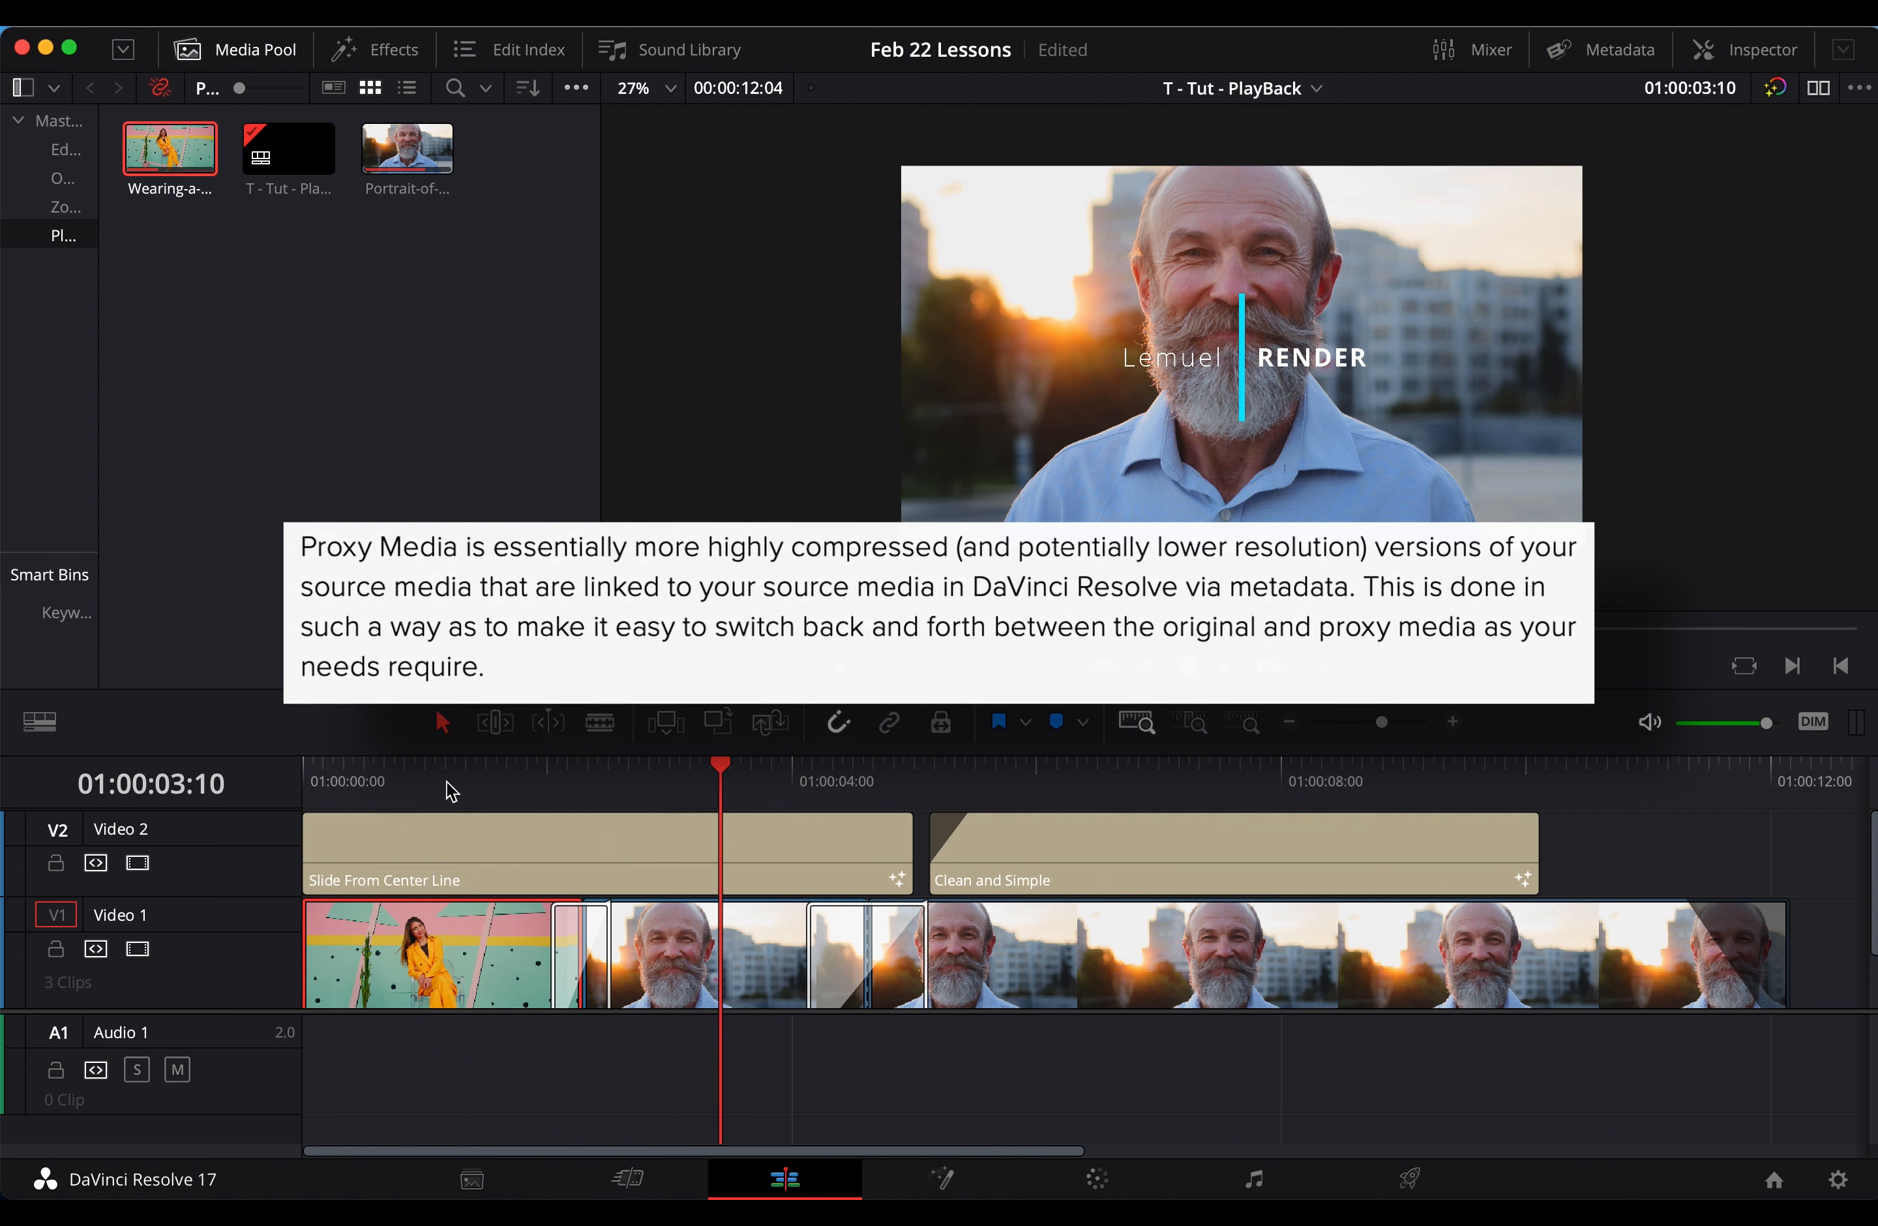
{"action": "left_click", "coordinate": [399, 784]}
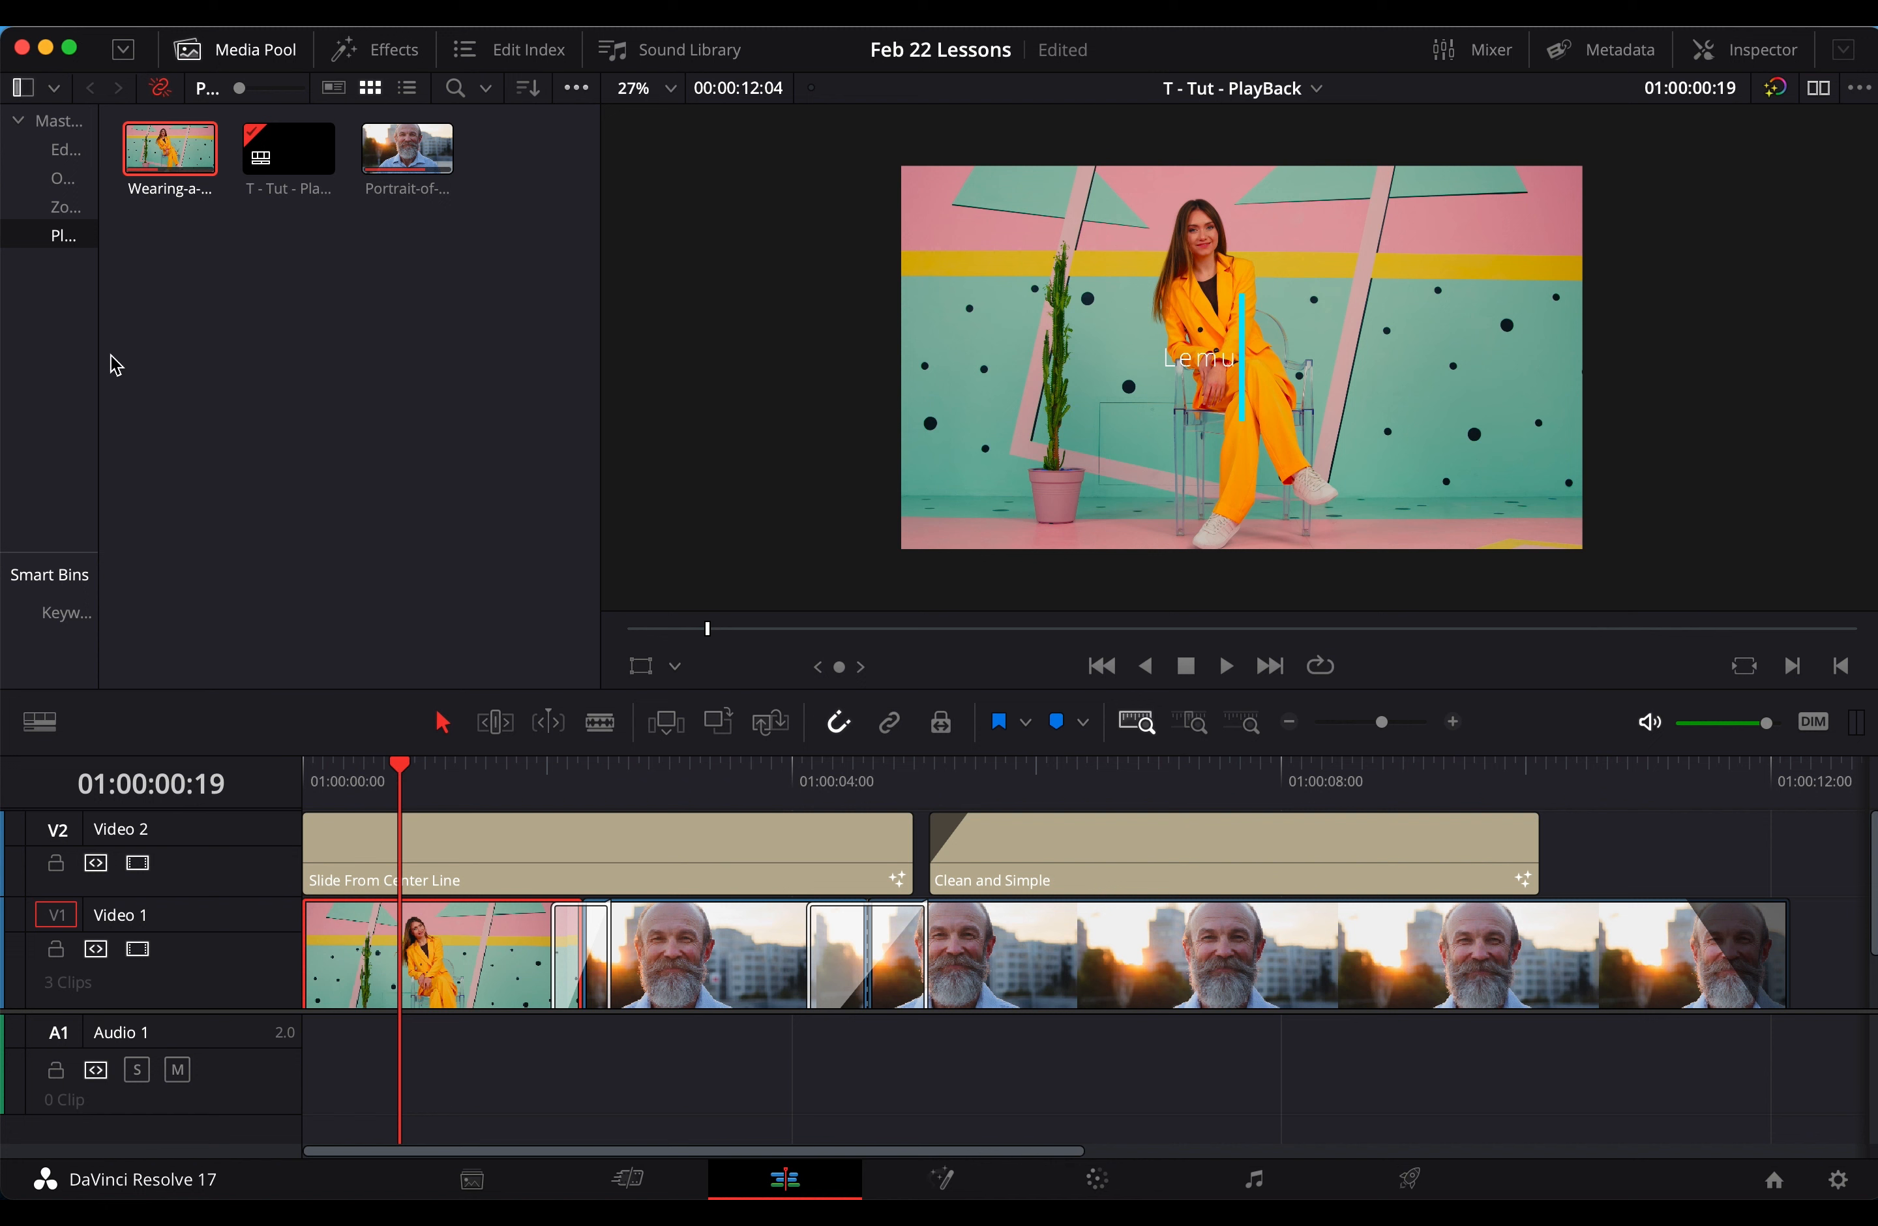
Widen the bin list, show the Media Pool clips in list view, and add the Proxy column
{"action": "left_click_drag", "start_coordinate": [100, 344], "coordinate": [144, 344]}
{"action": "left_click", "coordinate": [408, 87]}
{"action": "right_click", "coordinate": [444, 120]}
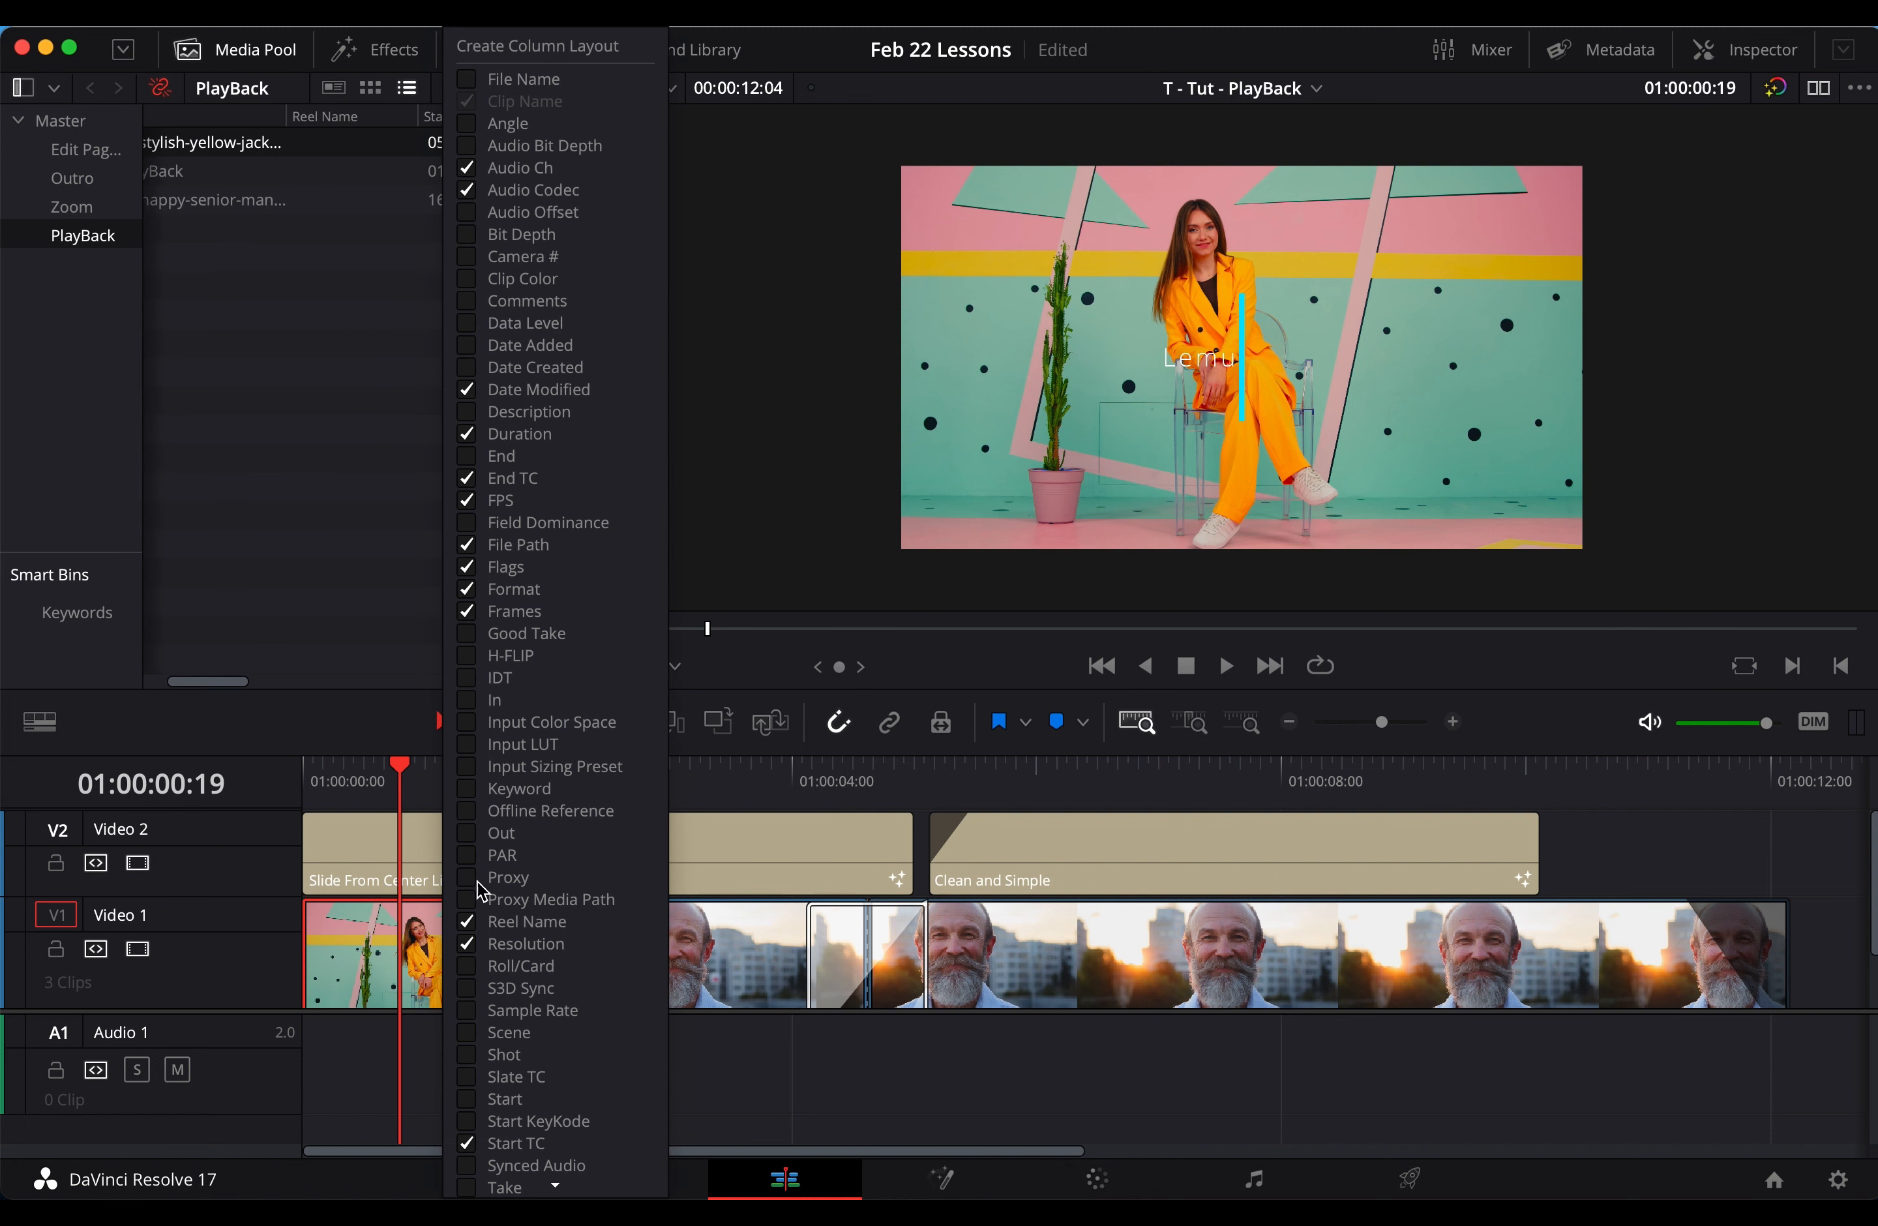
{"action": "left_click", "coordinate": [477, 877]}
{"action": "scroll", "coordinate": [411, 309], "scroll_direction": "left", "scroll_amount": 5}
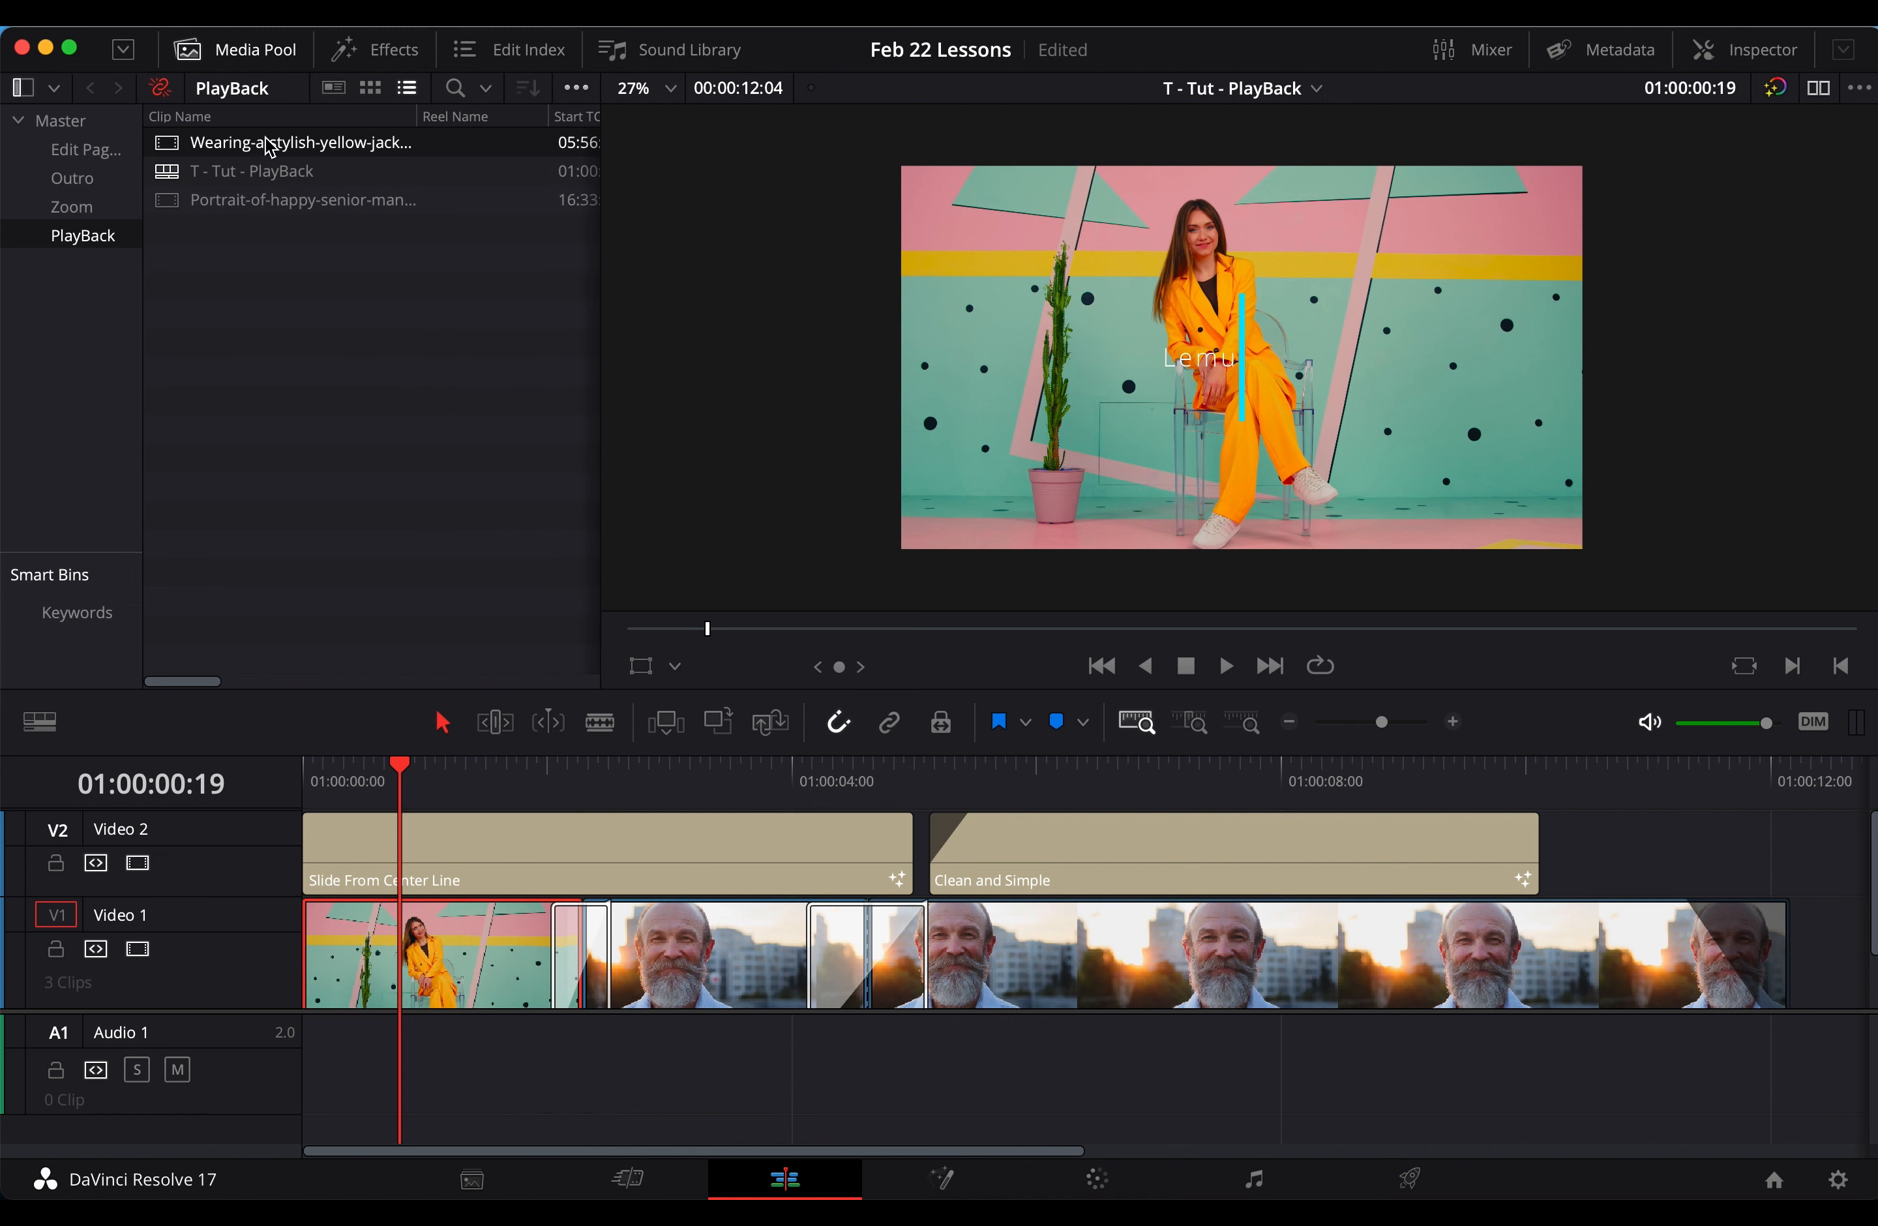
{"action": "scroll", "coordinate": [390, 150], "scroll_direction": "right", "scroll_amount": 5}
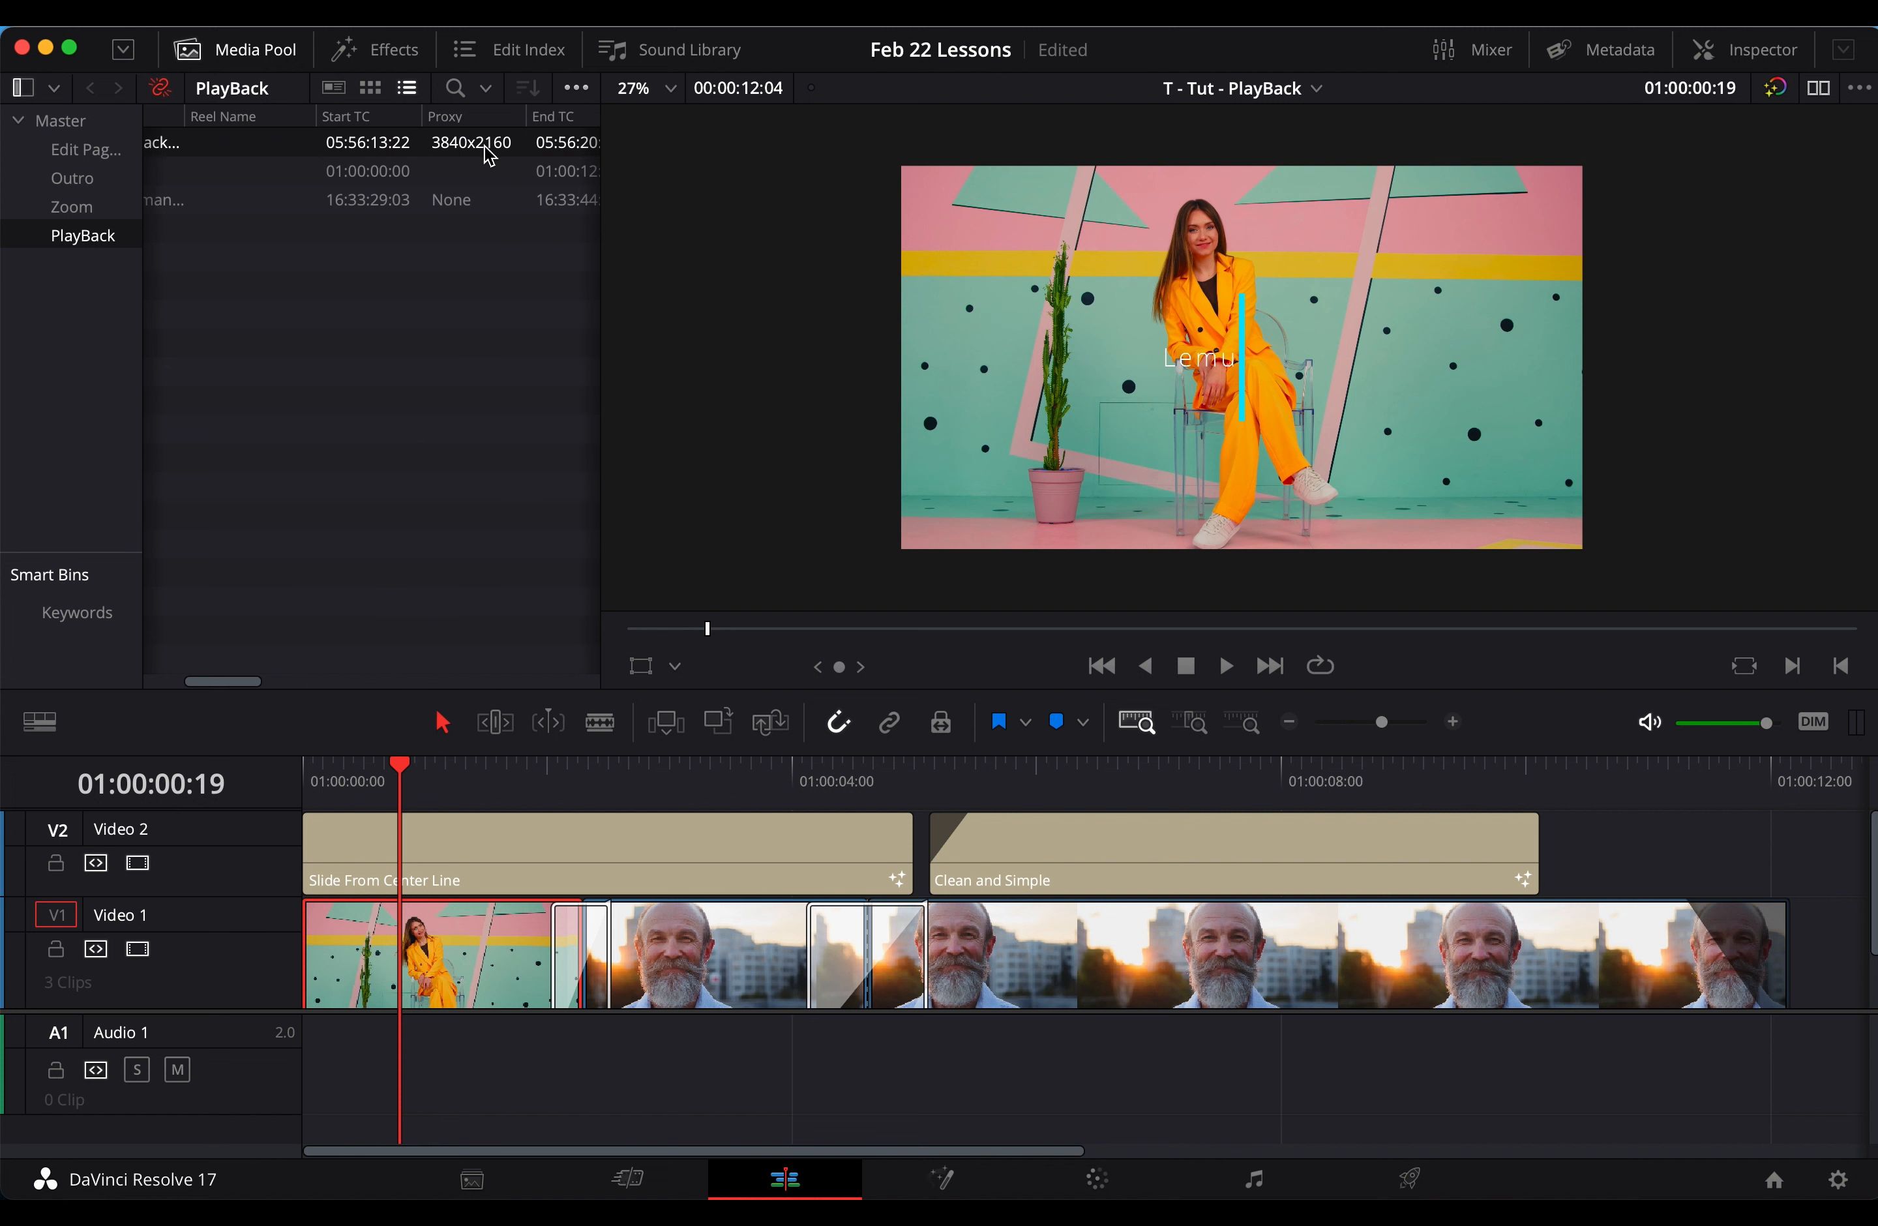
{"action": "scroll", "coordinate": [490, 155], "scroll_direction": "left", "scroll_amount": 5}
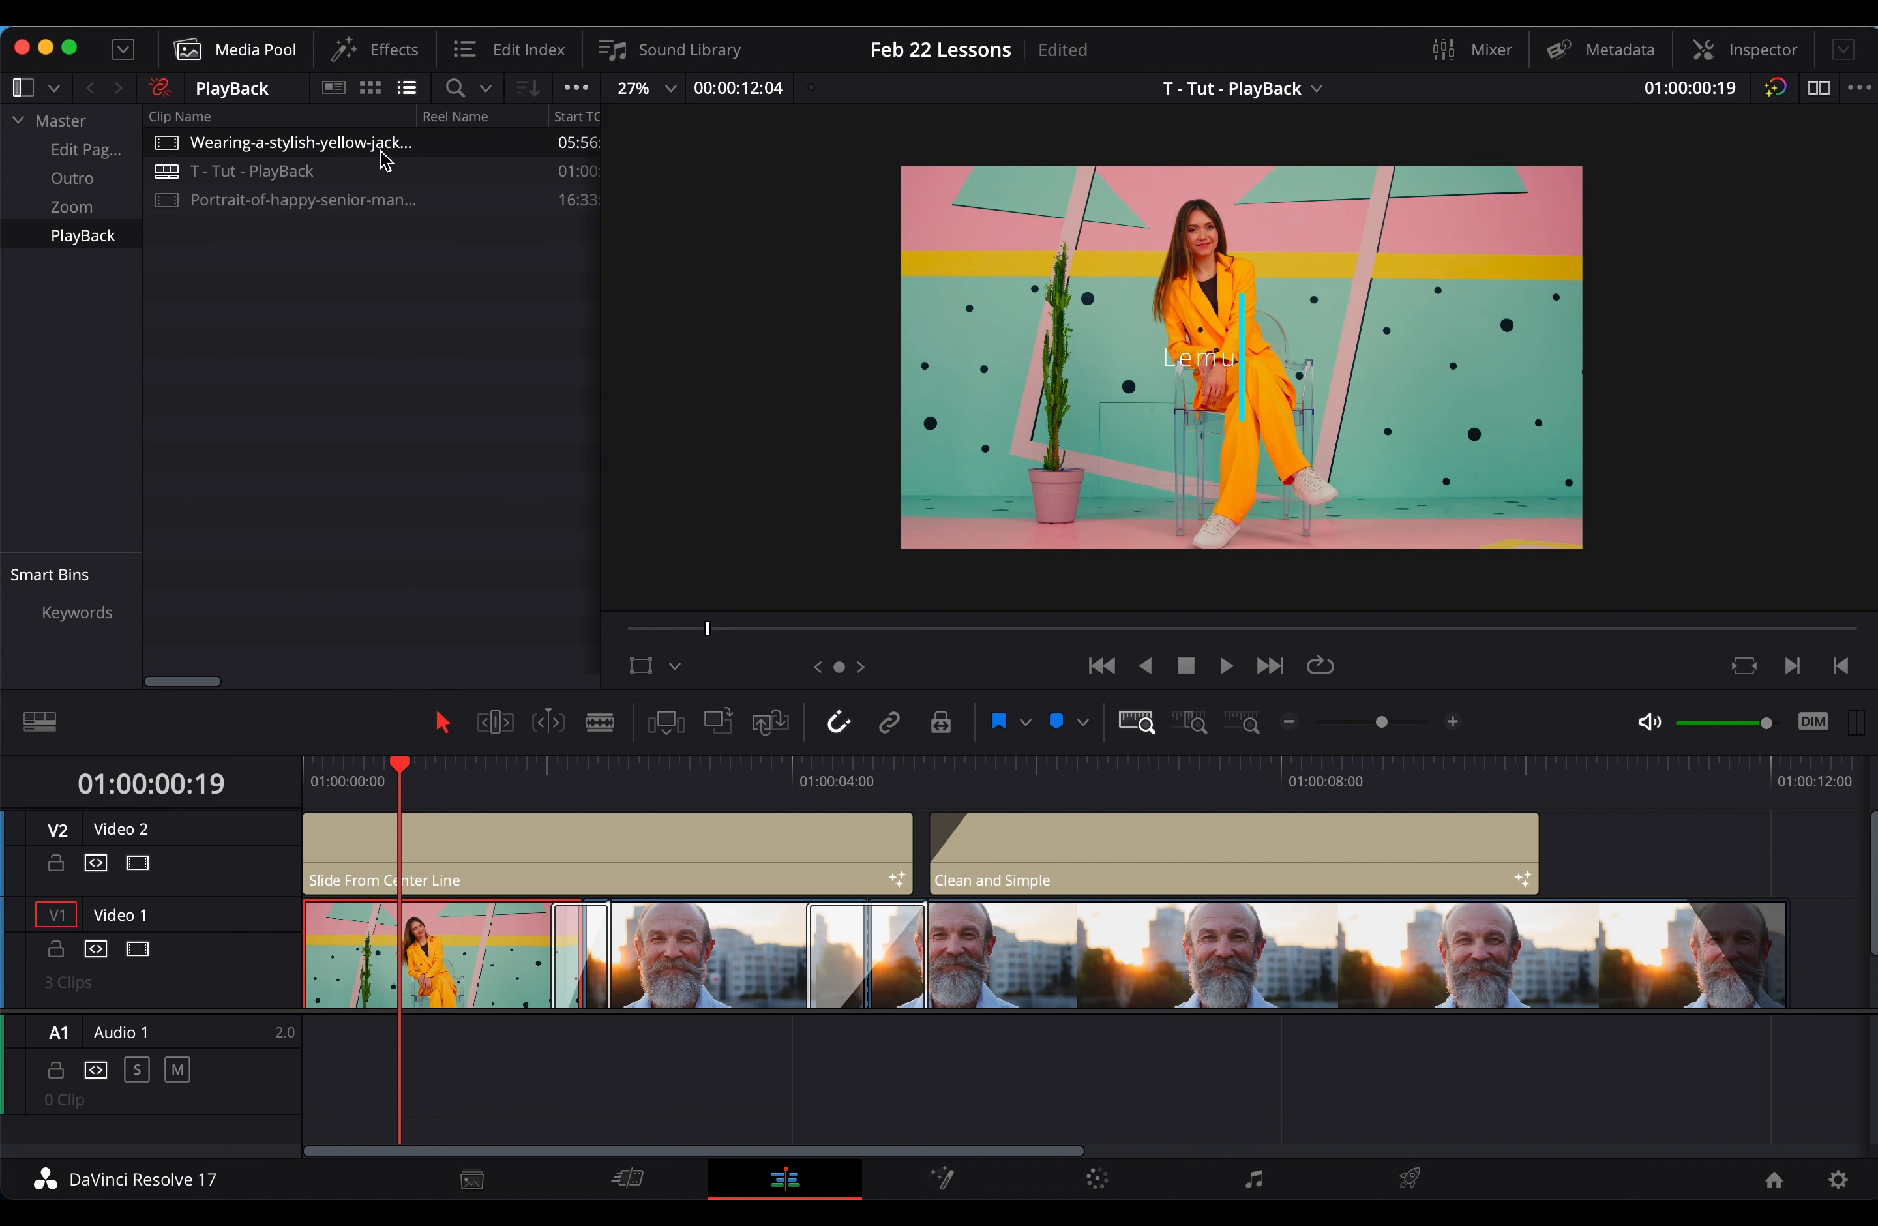
{"action": "scroll", "coordinate": [393, 163], "scroll_direction": "right", "scroll_amount": 5}
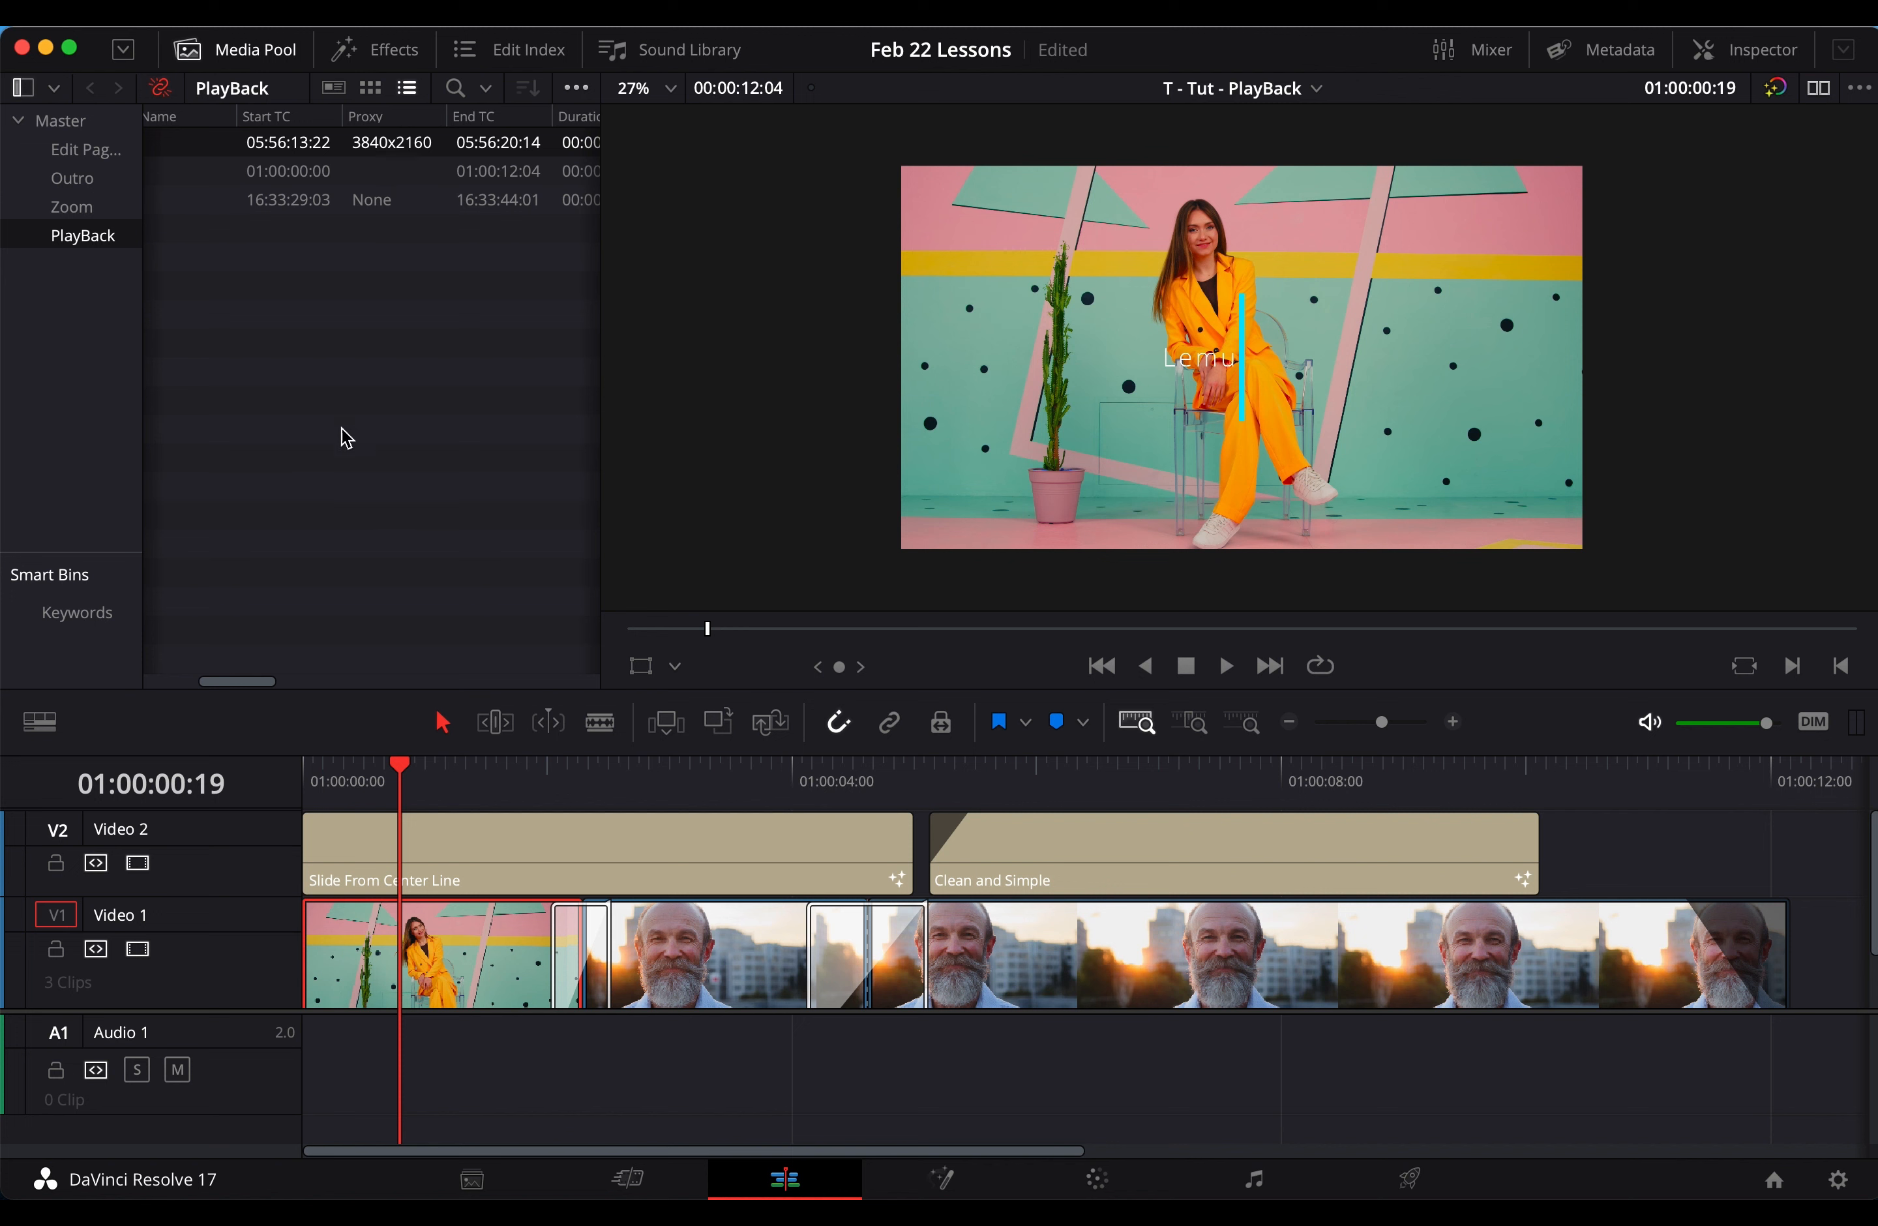
Add the Proxy Media Path column to the Media Pool clip list
{"action": "right_click", "coordinate": [336, 447]}
{"action": "key", "text": "Escape"}
{"action": "right_click", "coordinate": [396, 123]}
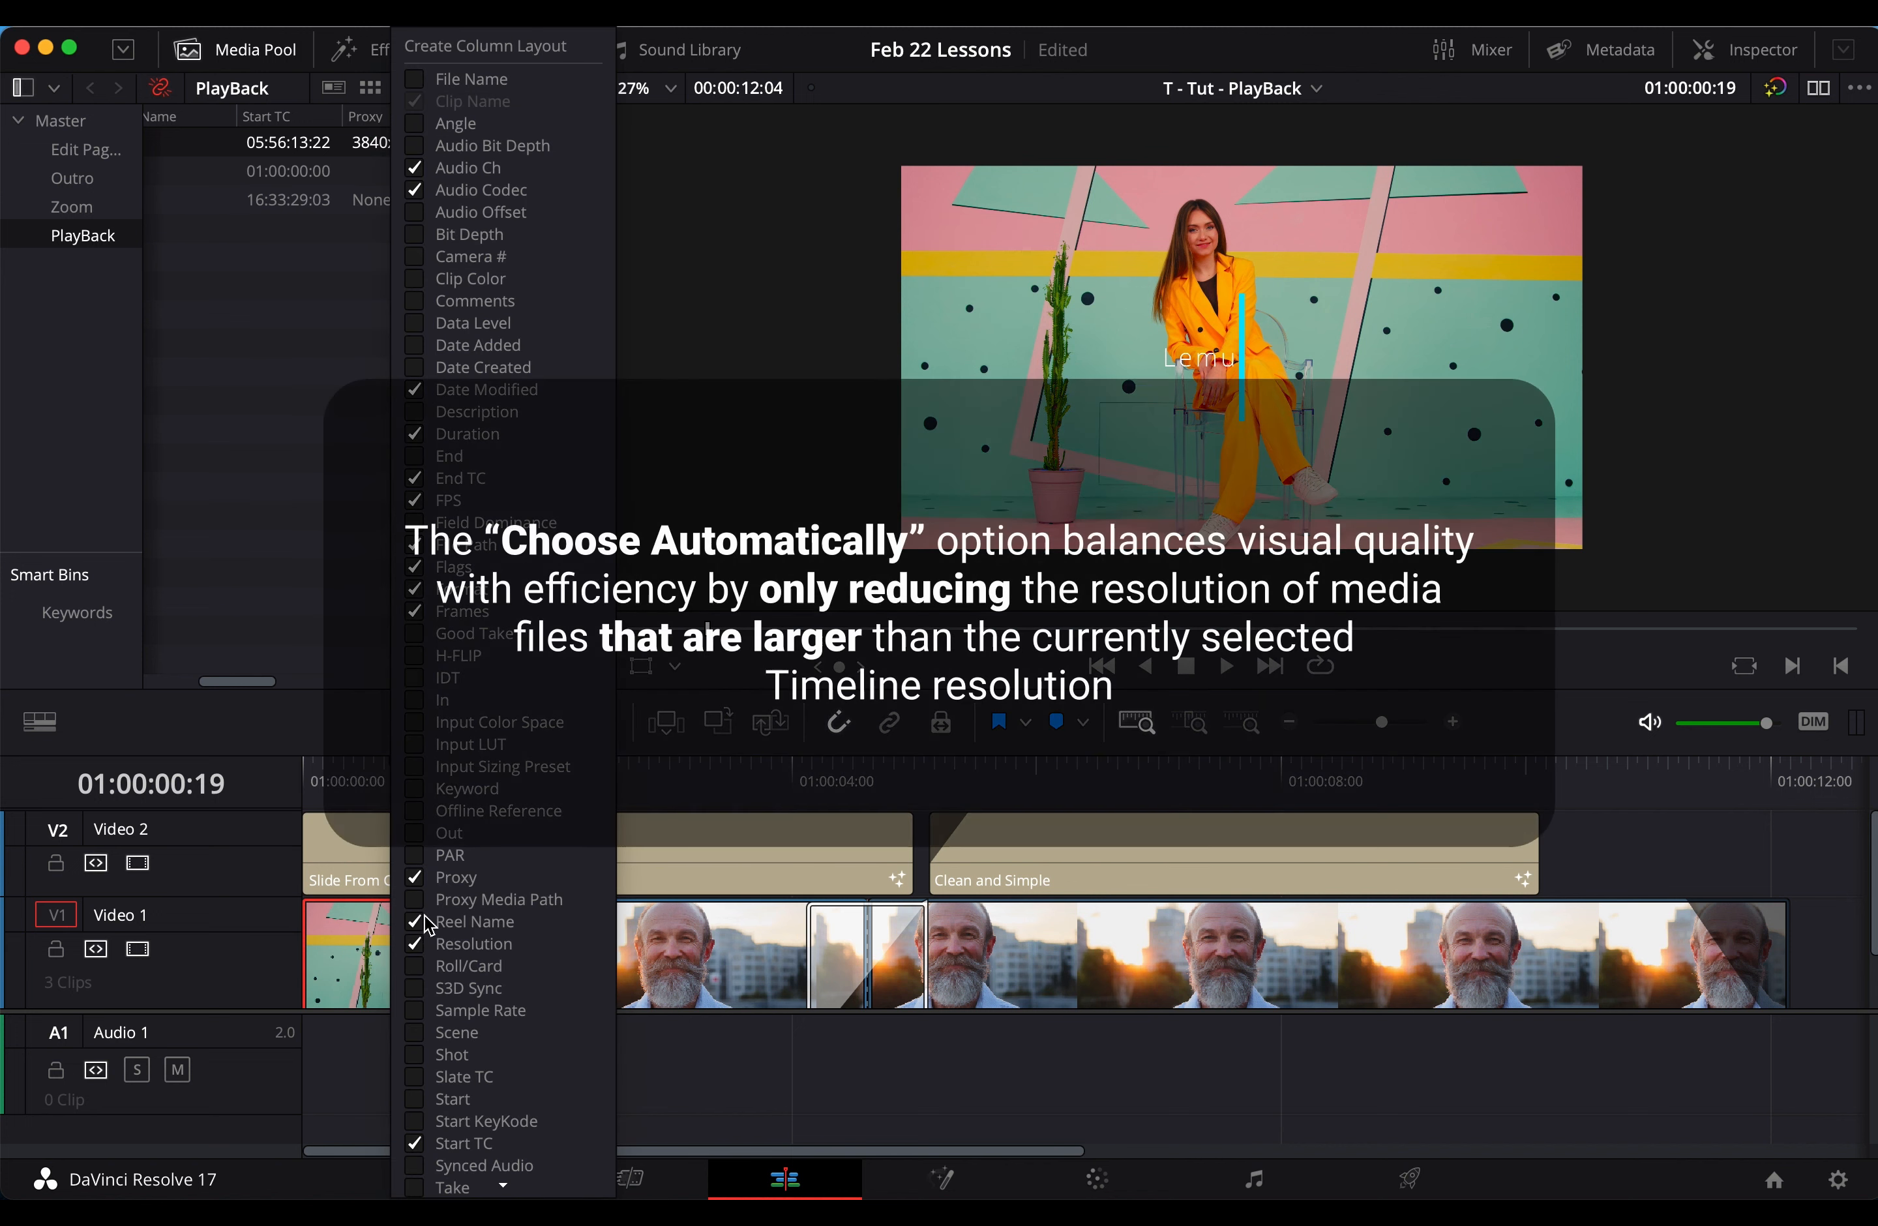
{"action": "left_click", "coordinate": [422, 899]}
{"action": "left_click", "coordinate": [275, 474]}
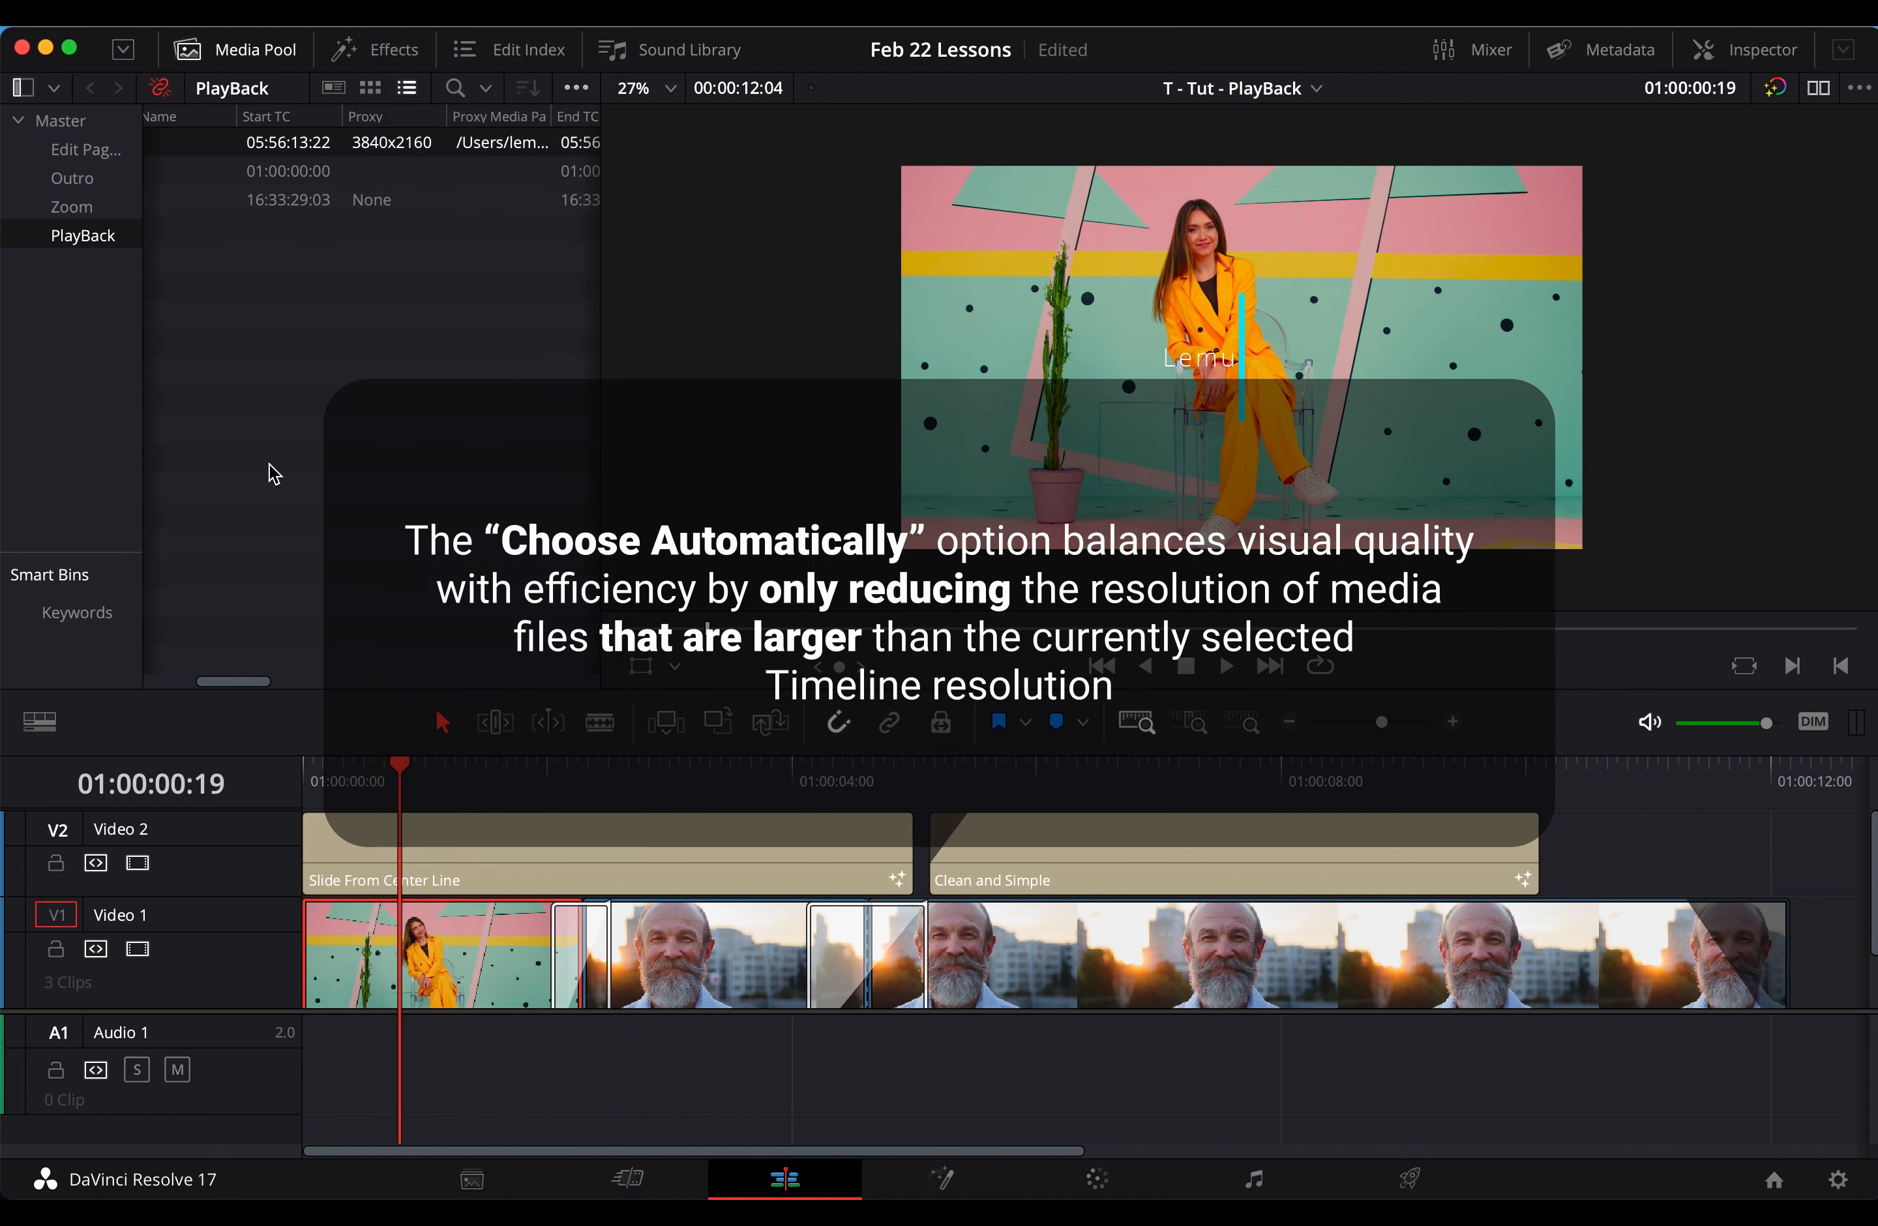
{"action": "scroll", "coordinate": [485, 179], "scroll_direction": "right", "scroll_amount": 2}
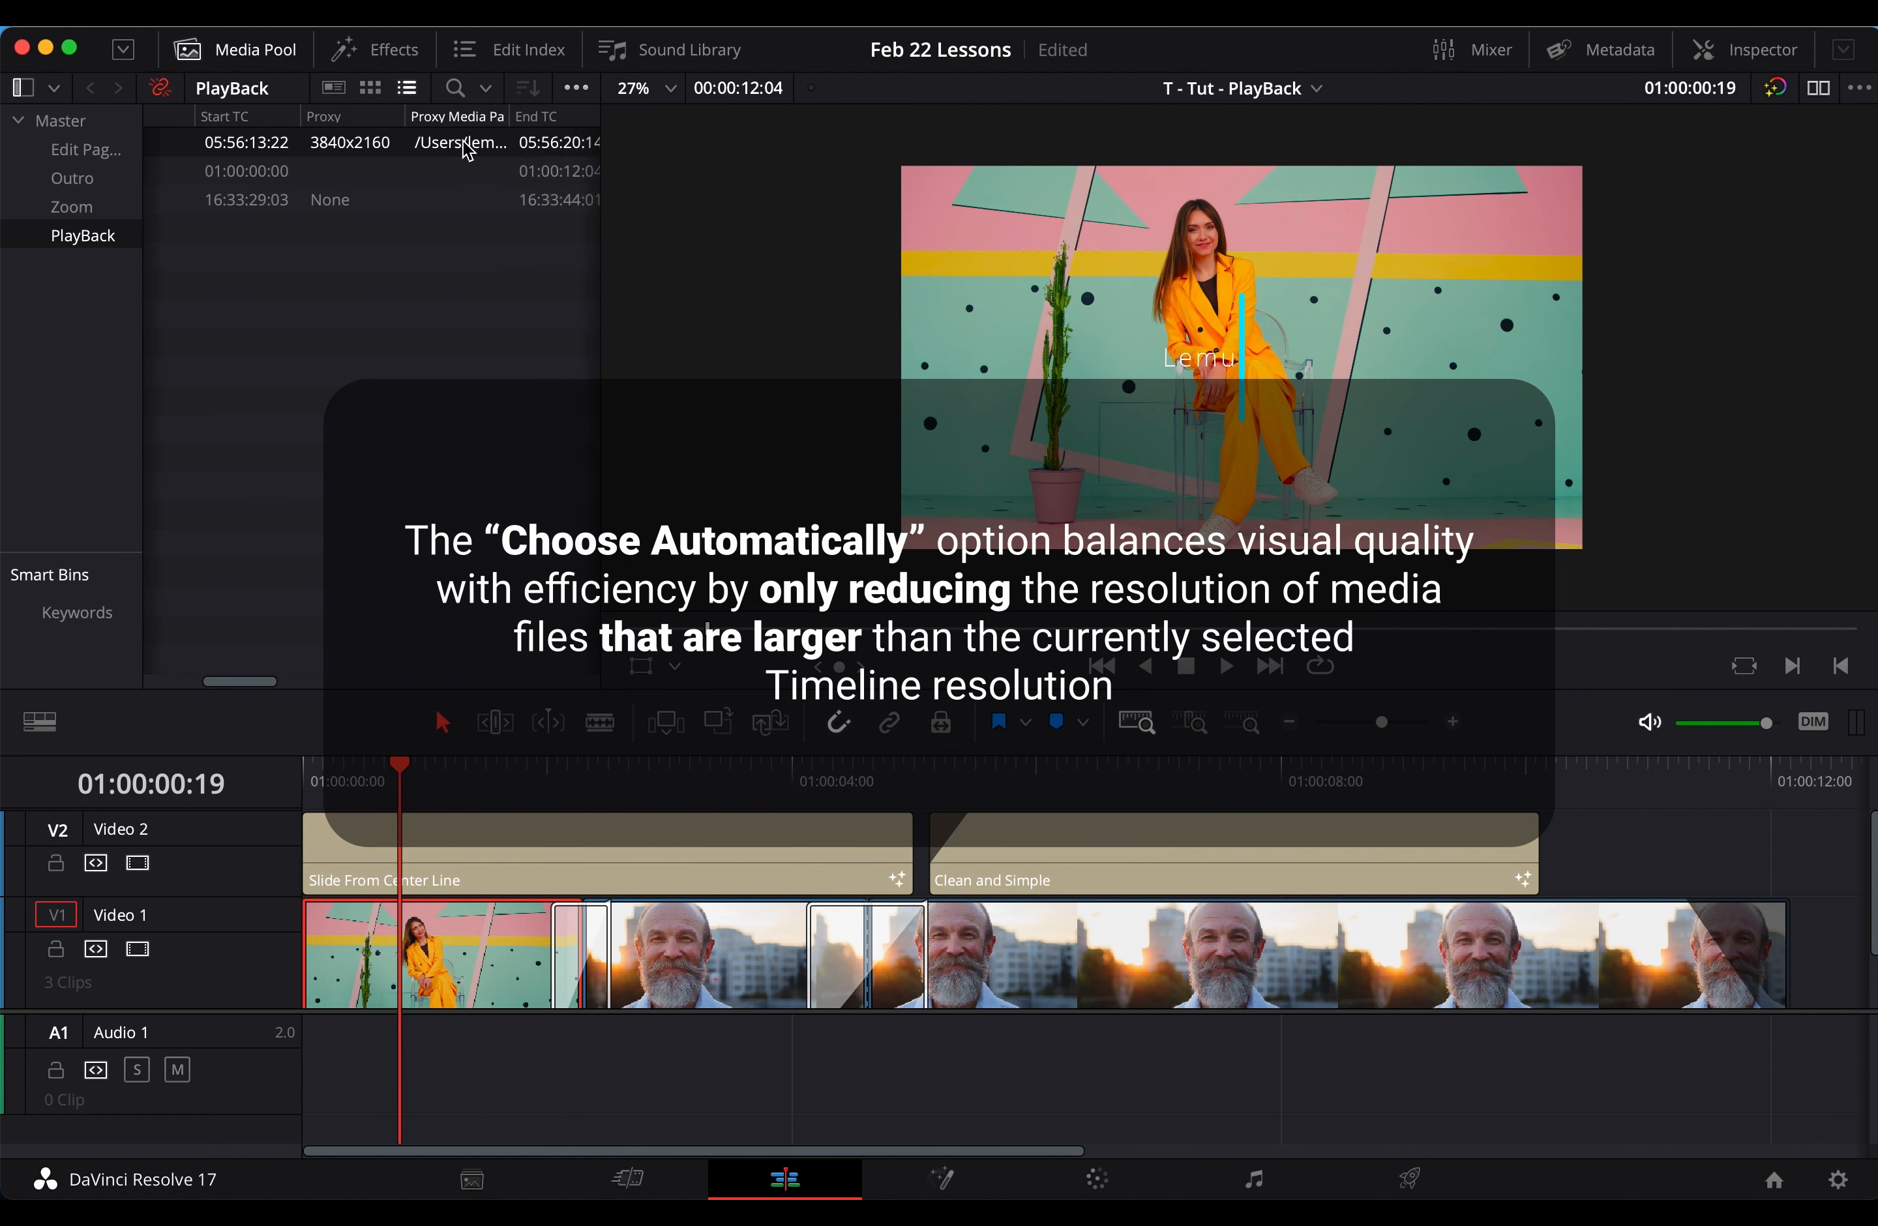
Load the yellow-jacket clip in the viewer and widen the Proxy Media Path column to read its folder path
{"action": "double_click", "coordinate": [468, 151]}
{"action": "left_click", "coordinate": [463, 141]}
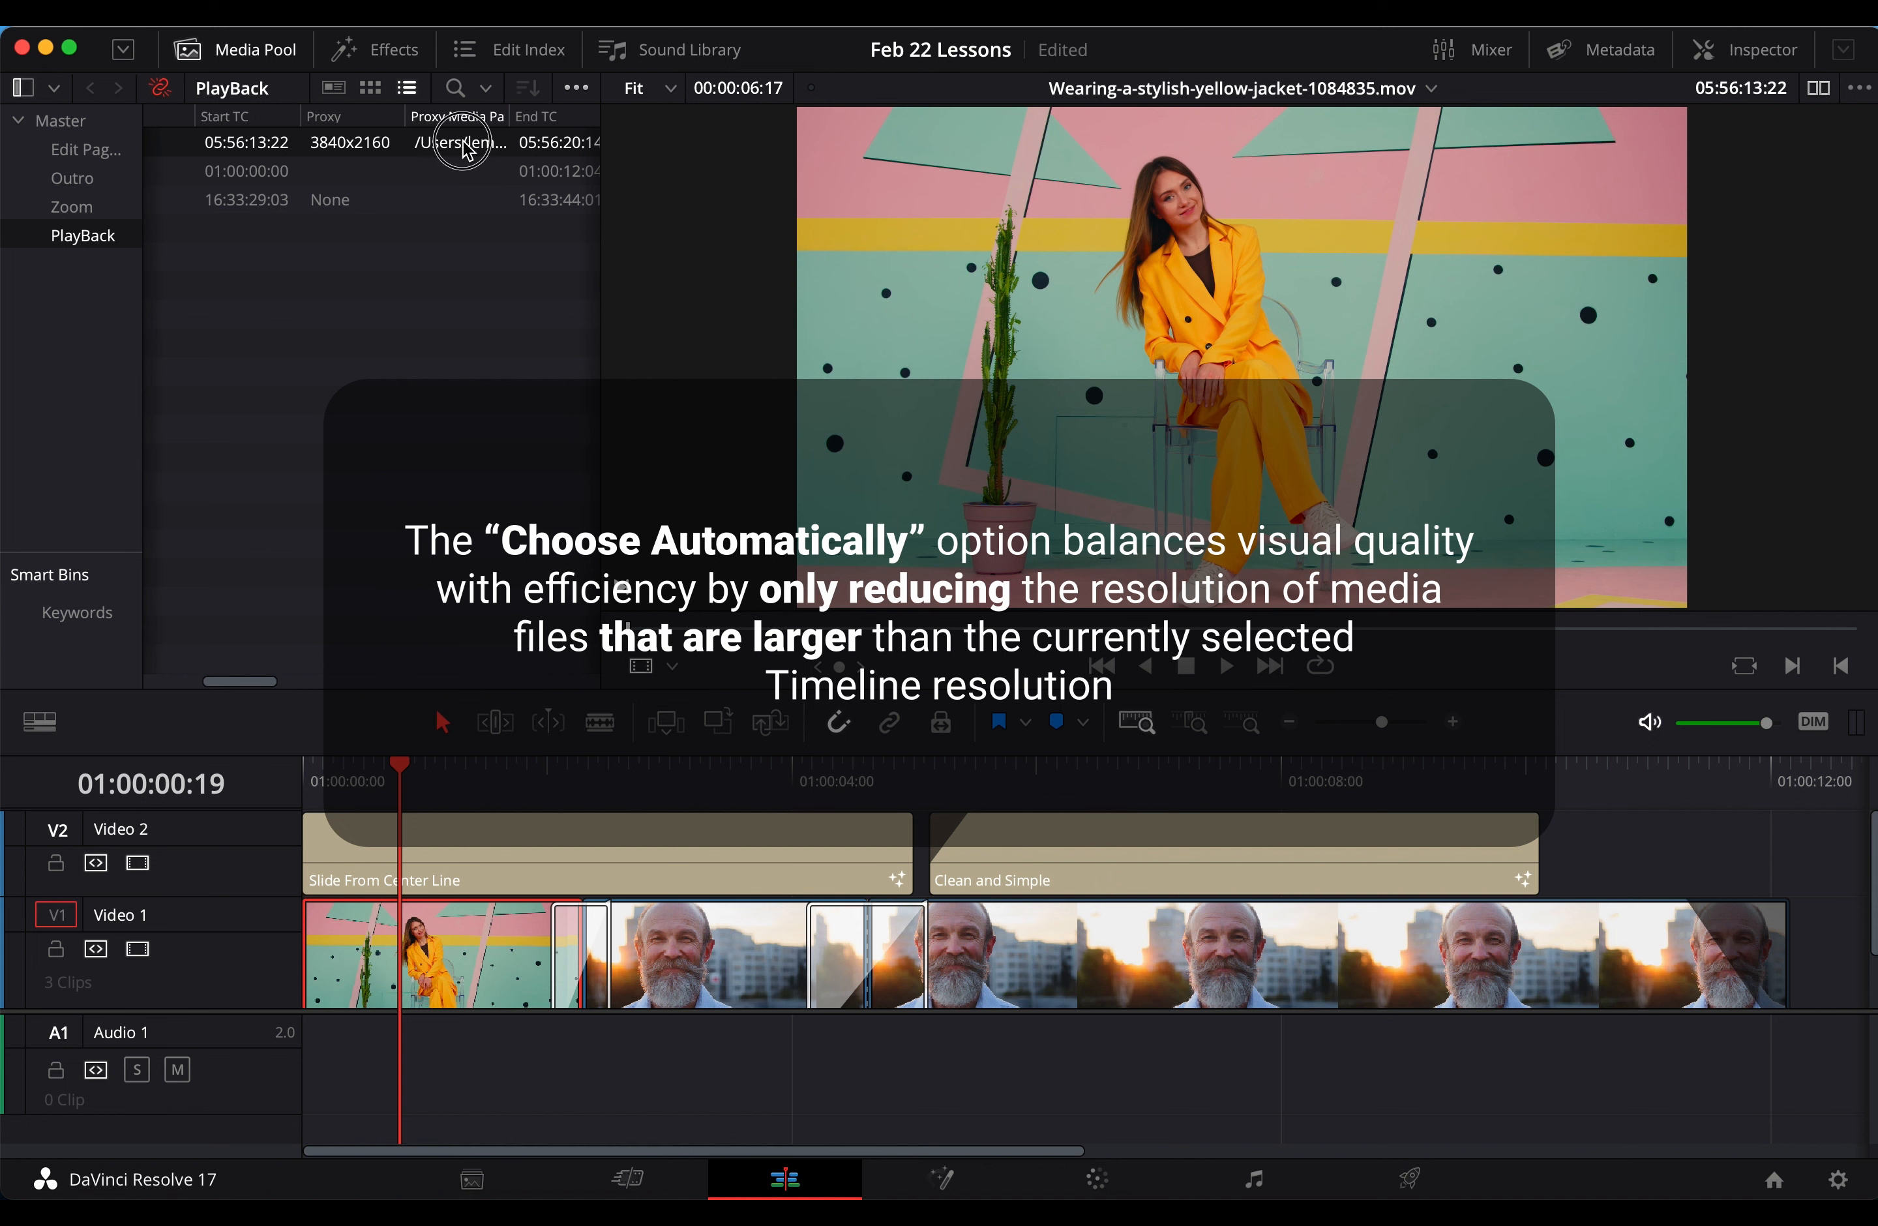
{"action": "right_click", "coordinate": [463, 141]}
{"action": "key", "text": "Escape"}
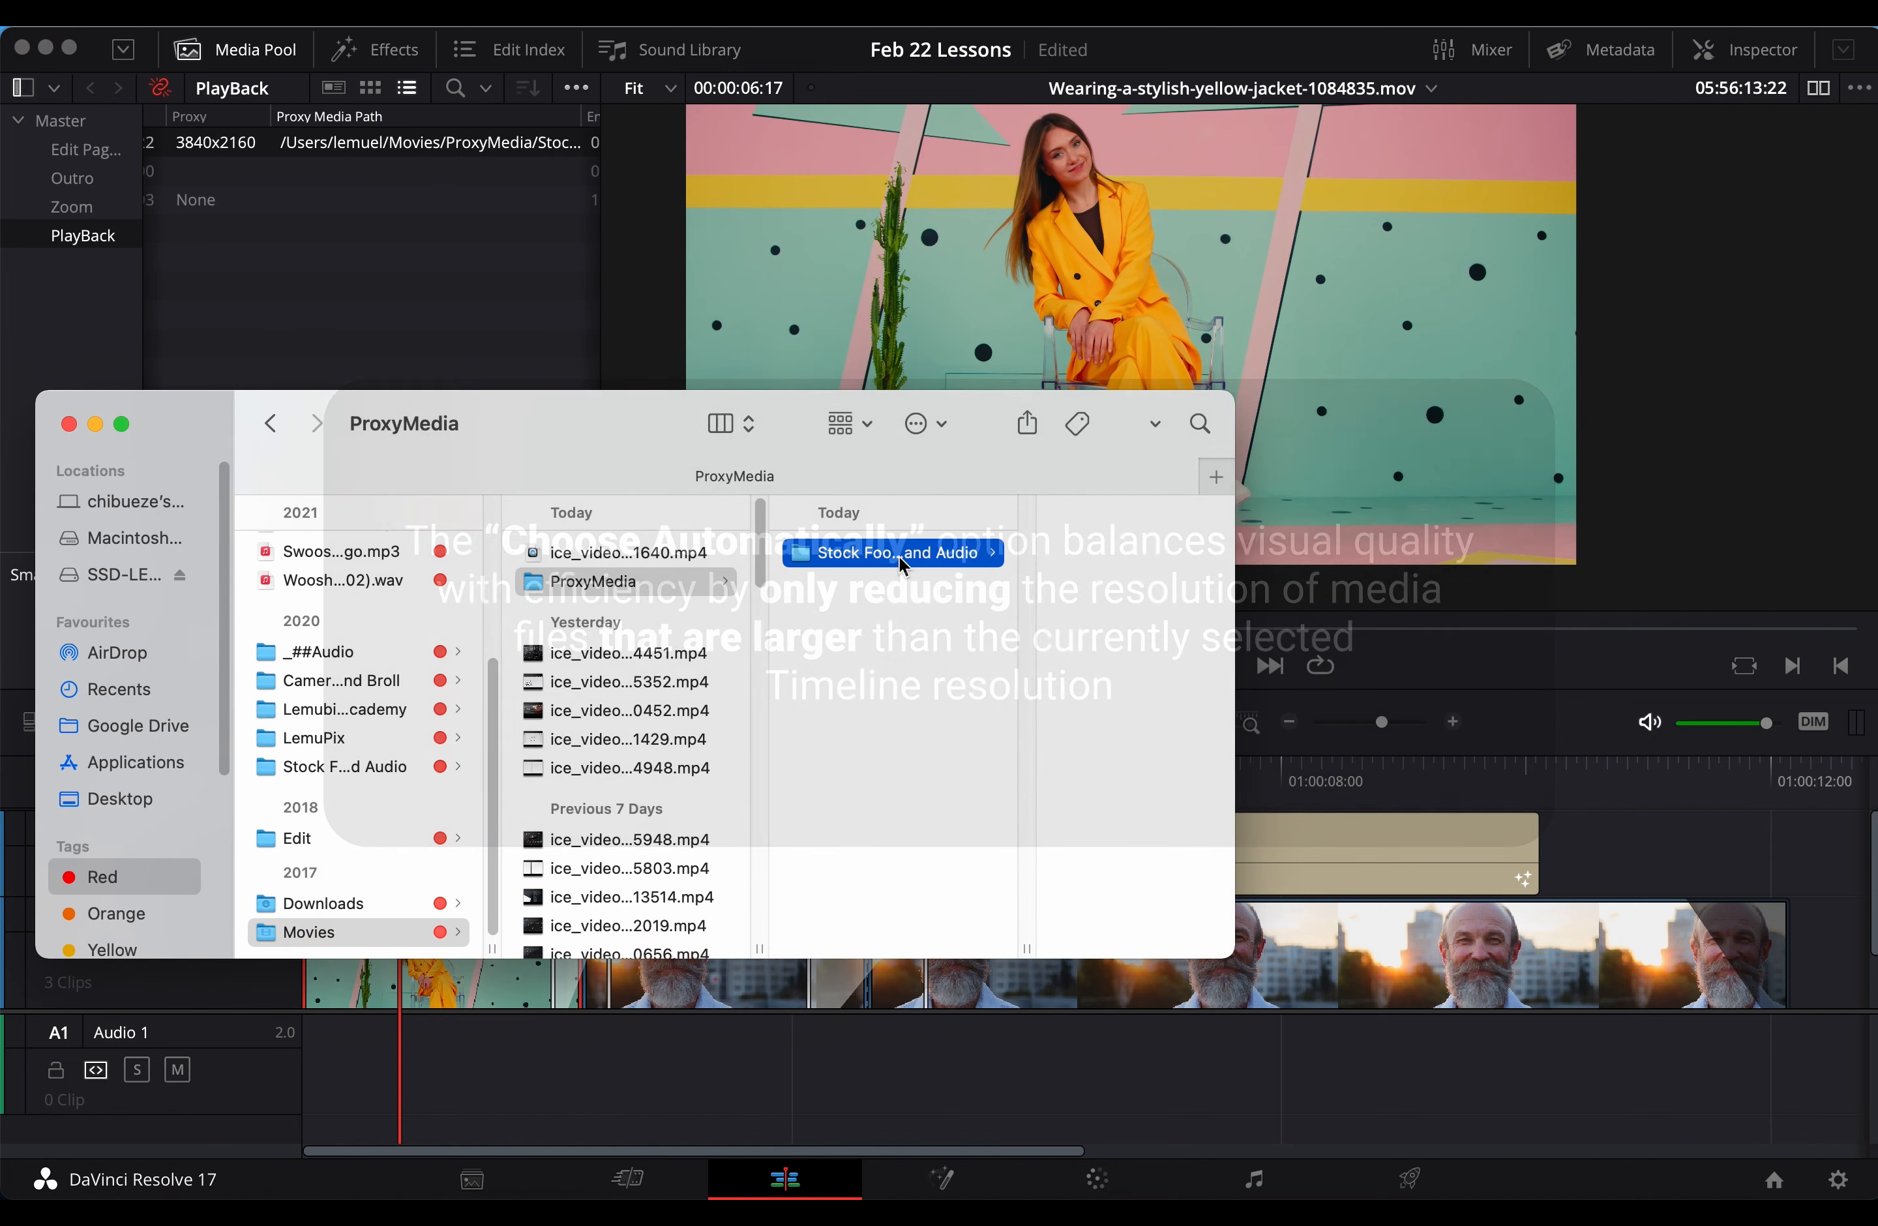
In Finder, examine the details of the yellow-jacket proxy file in the ProxyMedia folder's Stock Footage and Audio subfolder
{"action": "left_click", "coordinate": [1070, 553]}
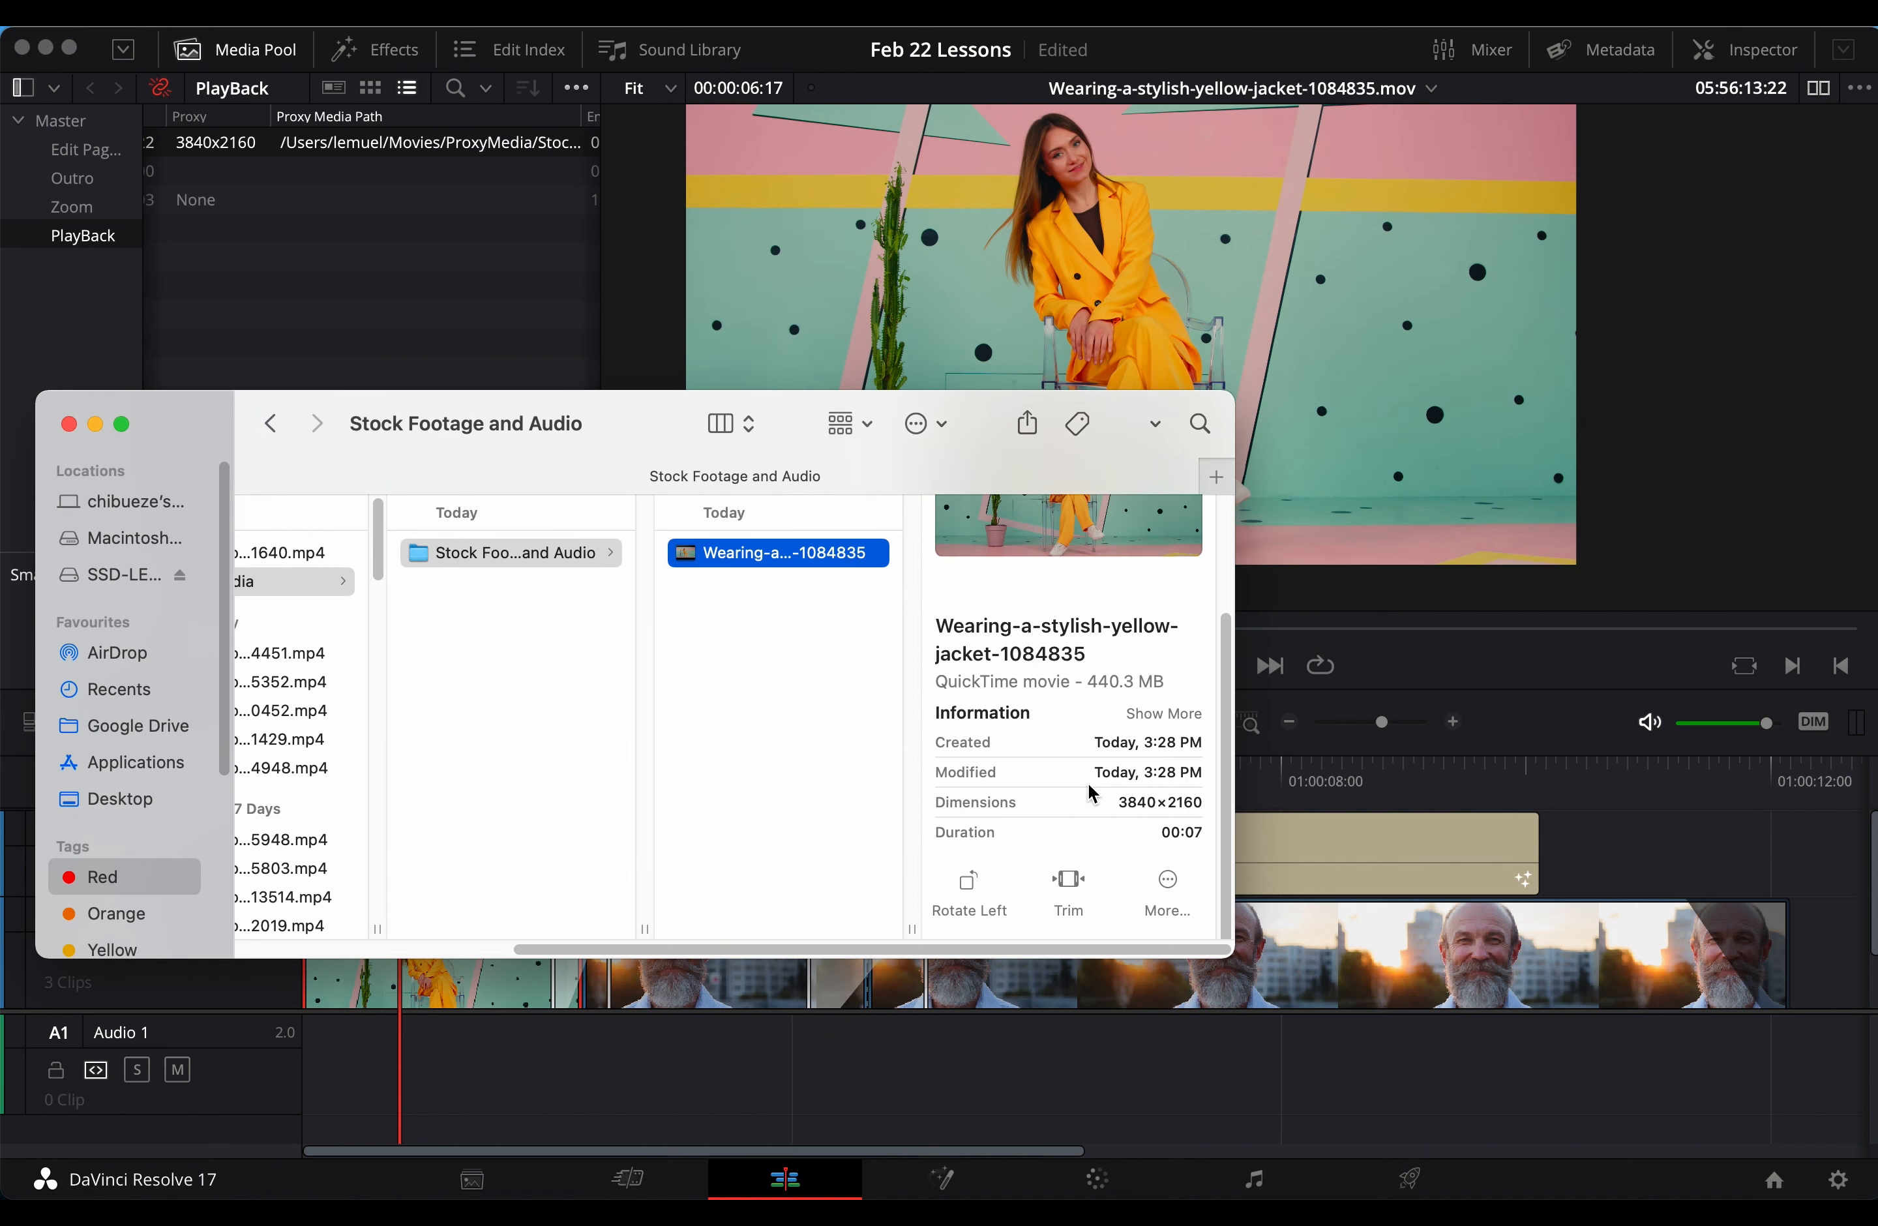
{"action": "scroll", "coordinate": [1088, 789], "scroll_direction": "up", "scroll_amount": 3}
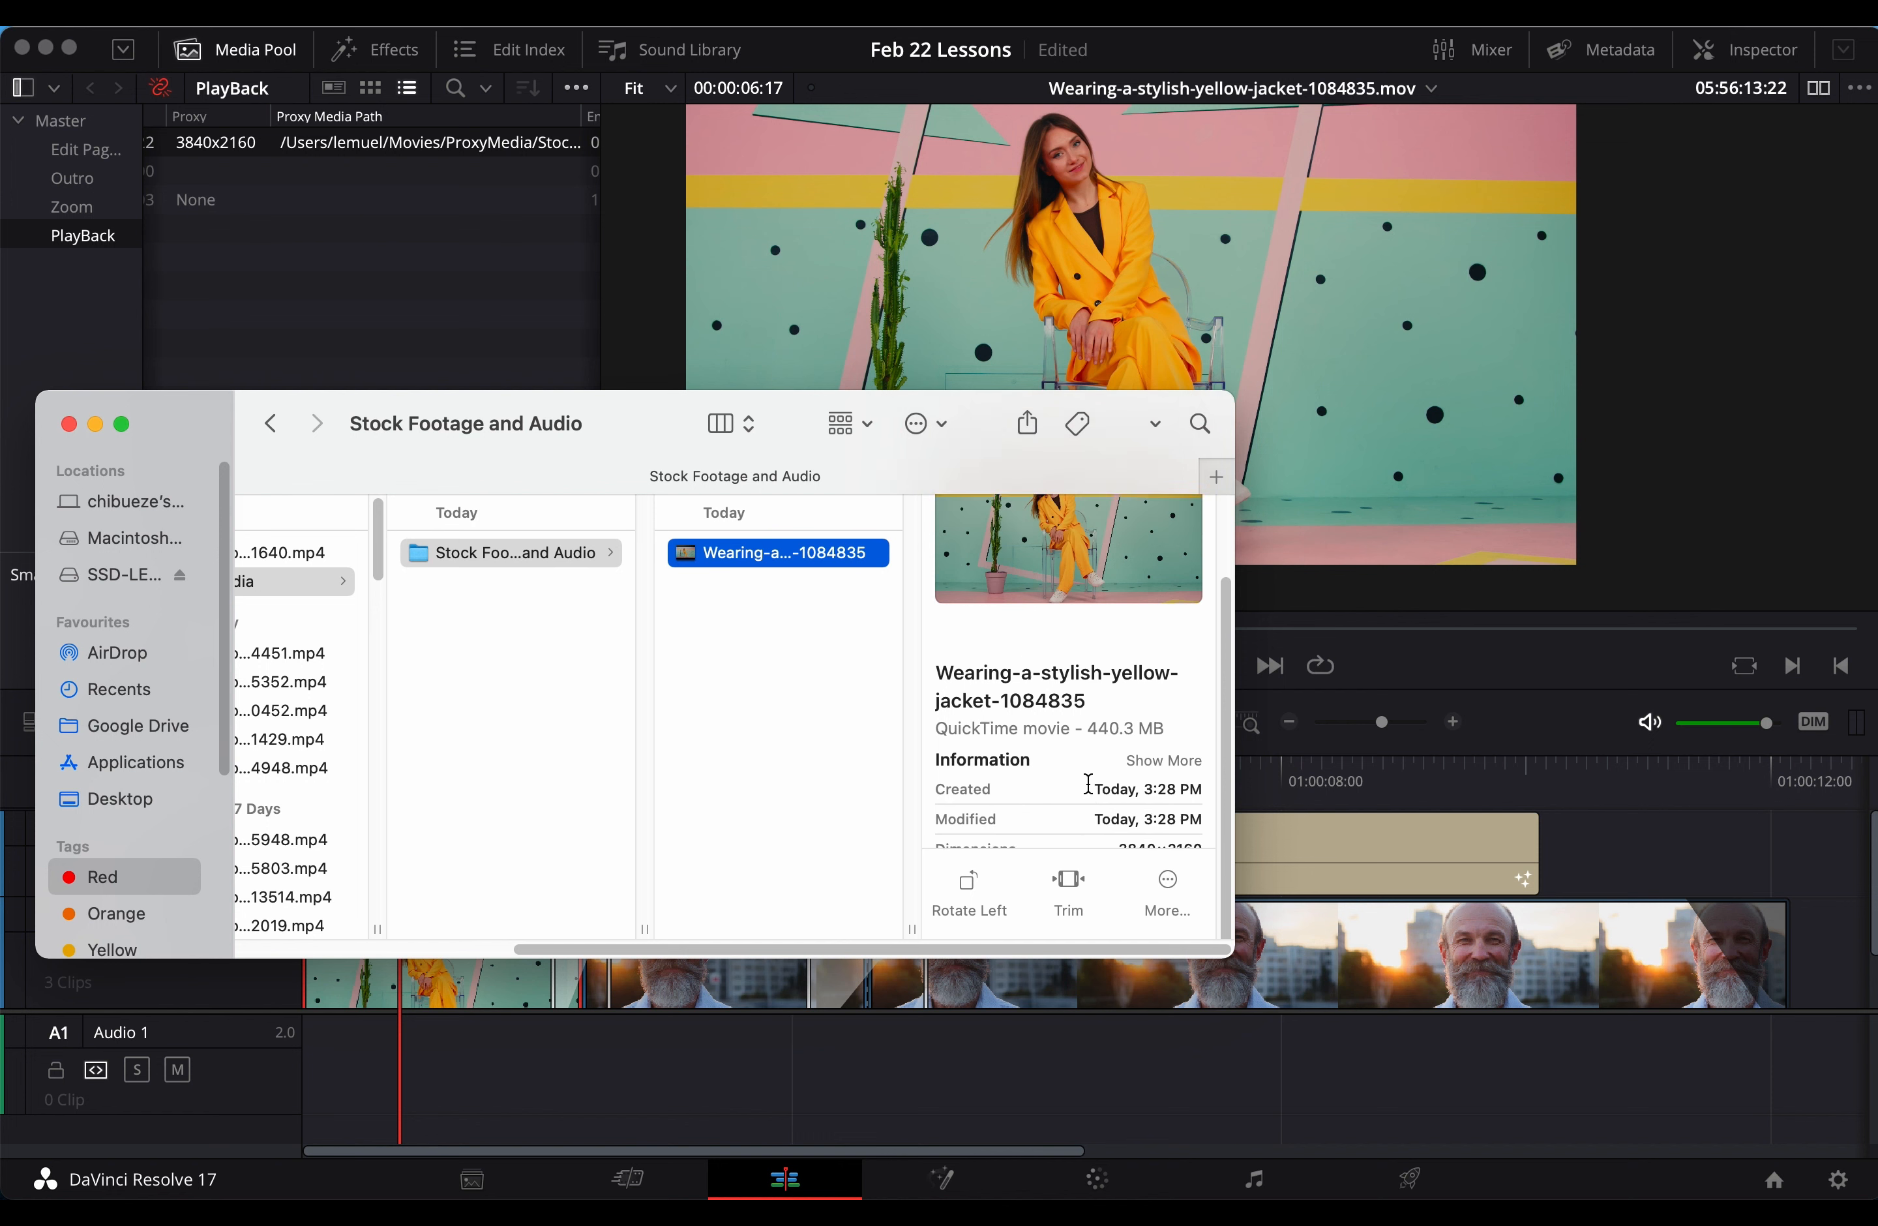
{"action": "scroll", "coordinate": [1088, 789], "scroll_direction": "down", "scroll_amount": 3}
{"action": "scroll", "coordinate": [1088, 788], "scroll_direction": "up", "scroll_amount": 3}
{"action": "scroll", "coordinate": [1093, 794], "scroll_direction": "down", "scroll_amount": 3}
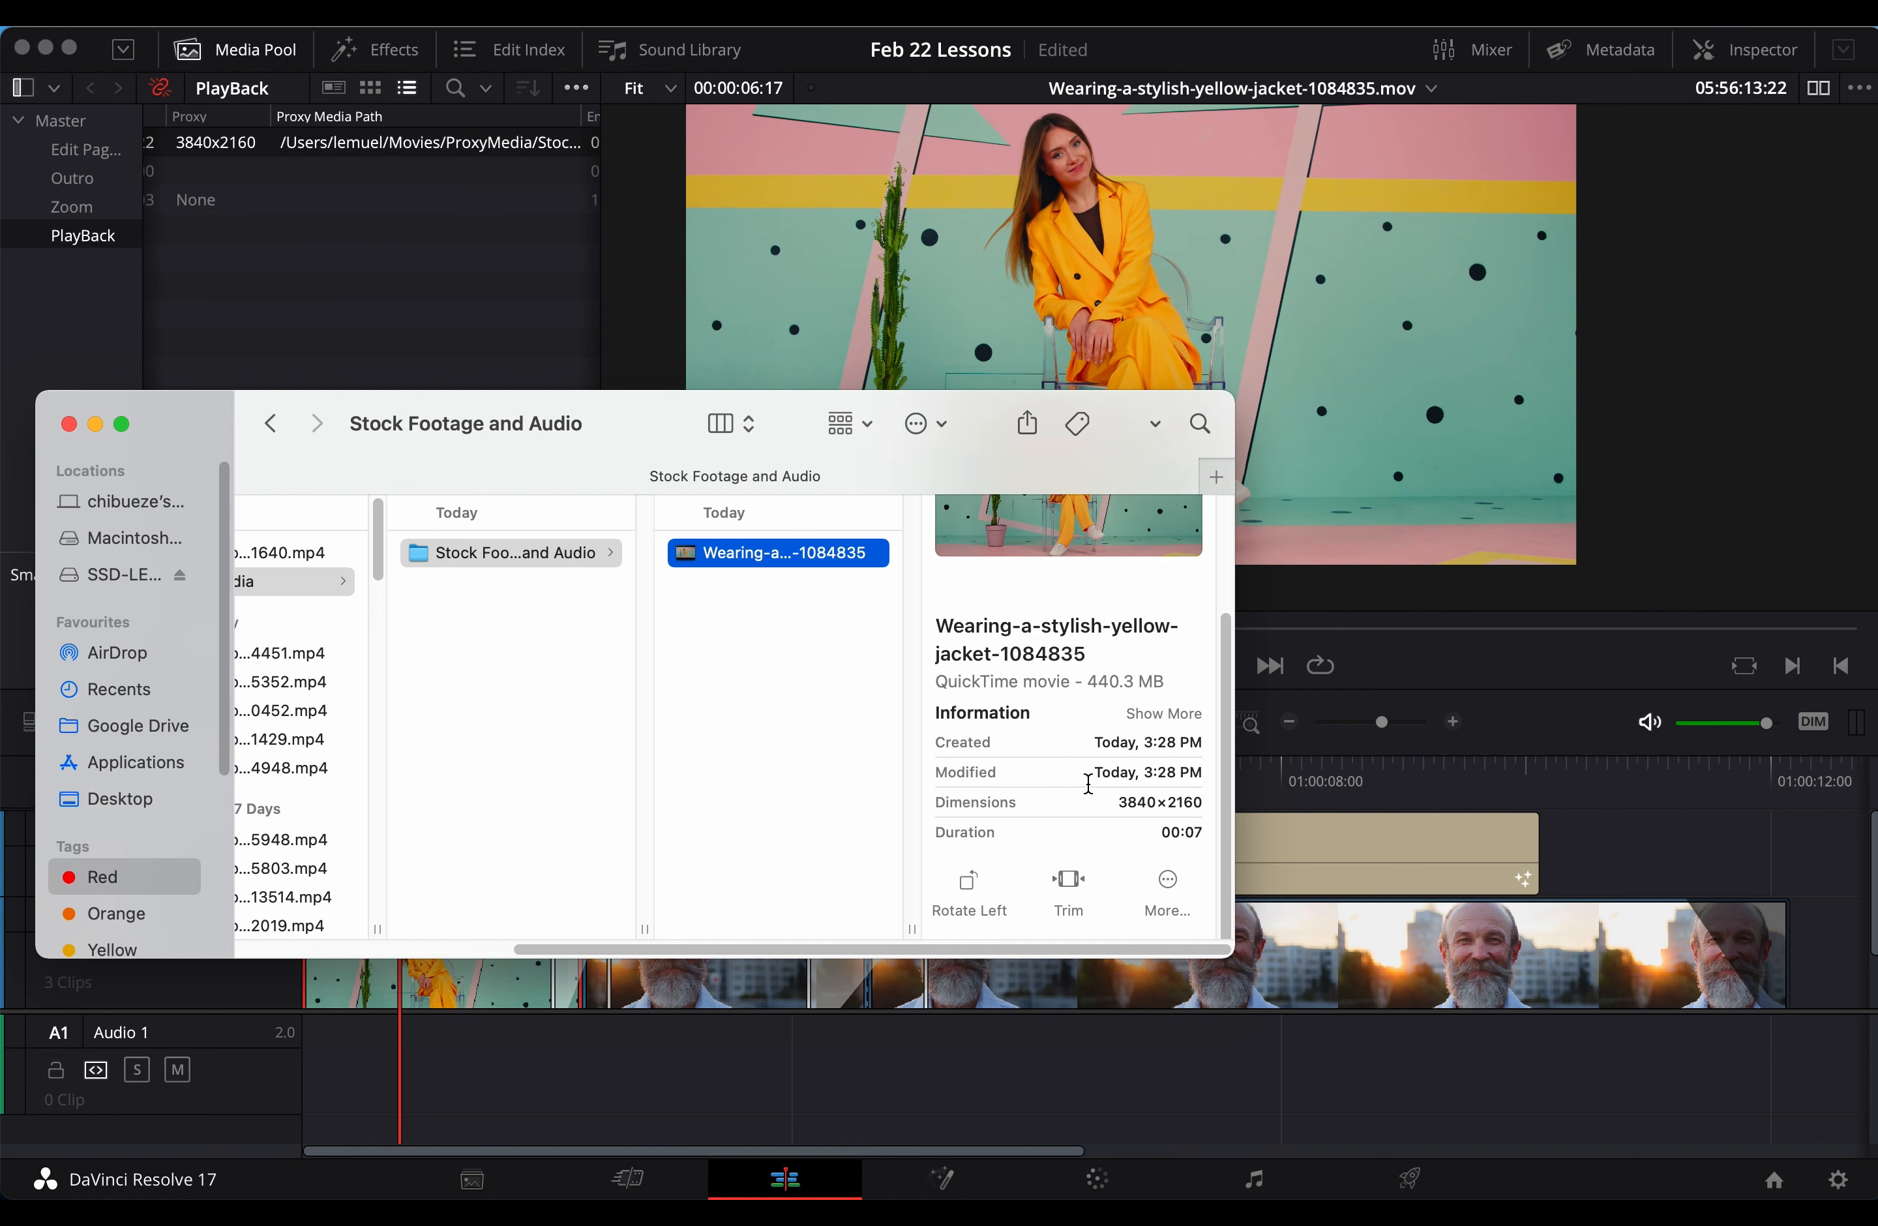
Examine the proxy media resolution choices in the project's Master Settings and leave without saving changes
{"action": "left_click", "coordinate": [1839, 1178]}
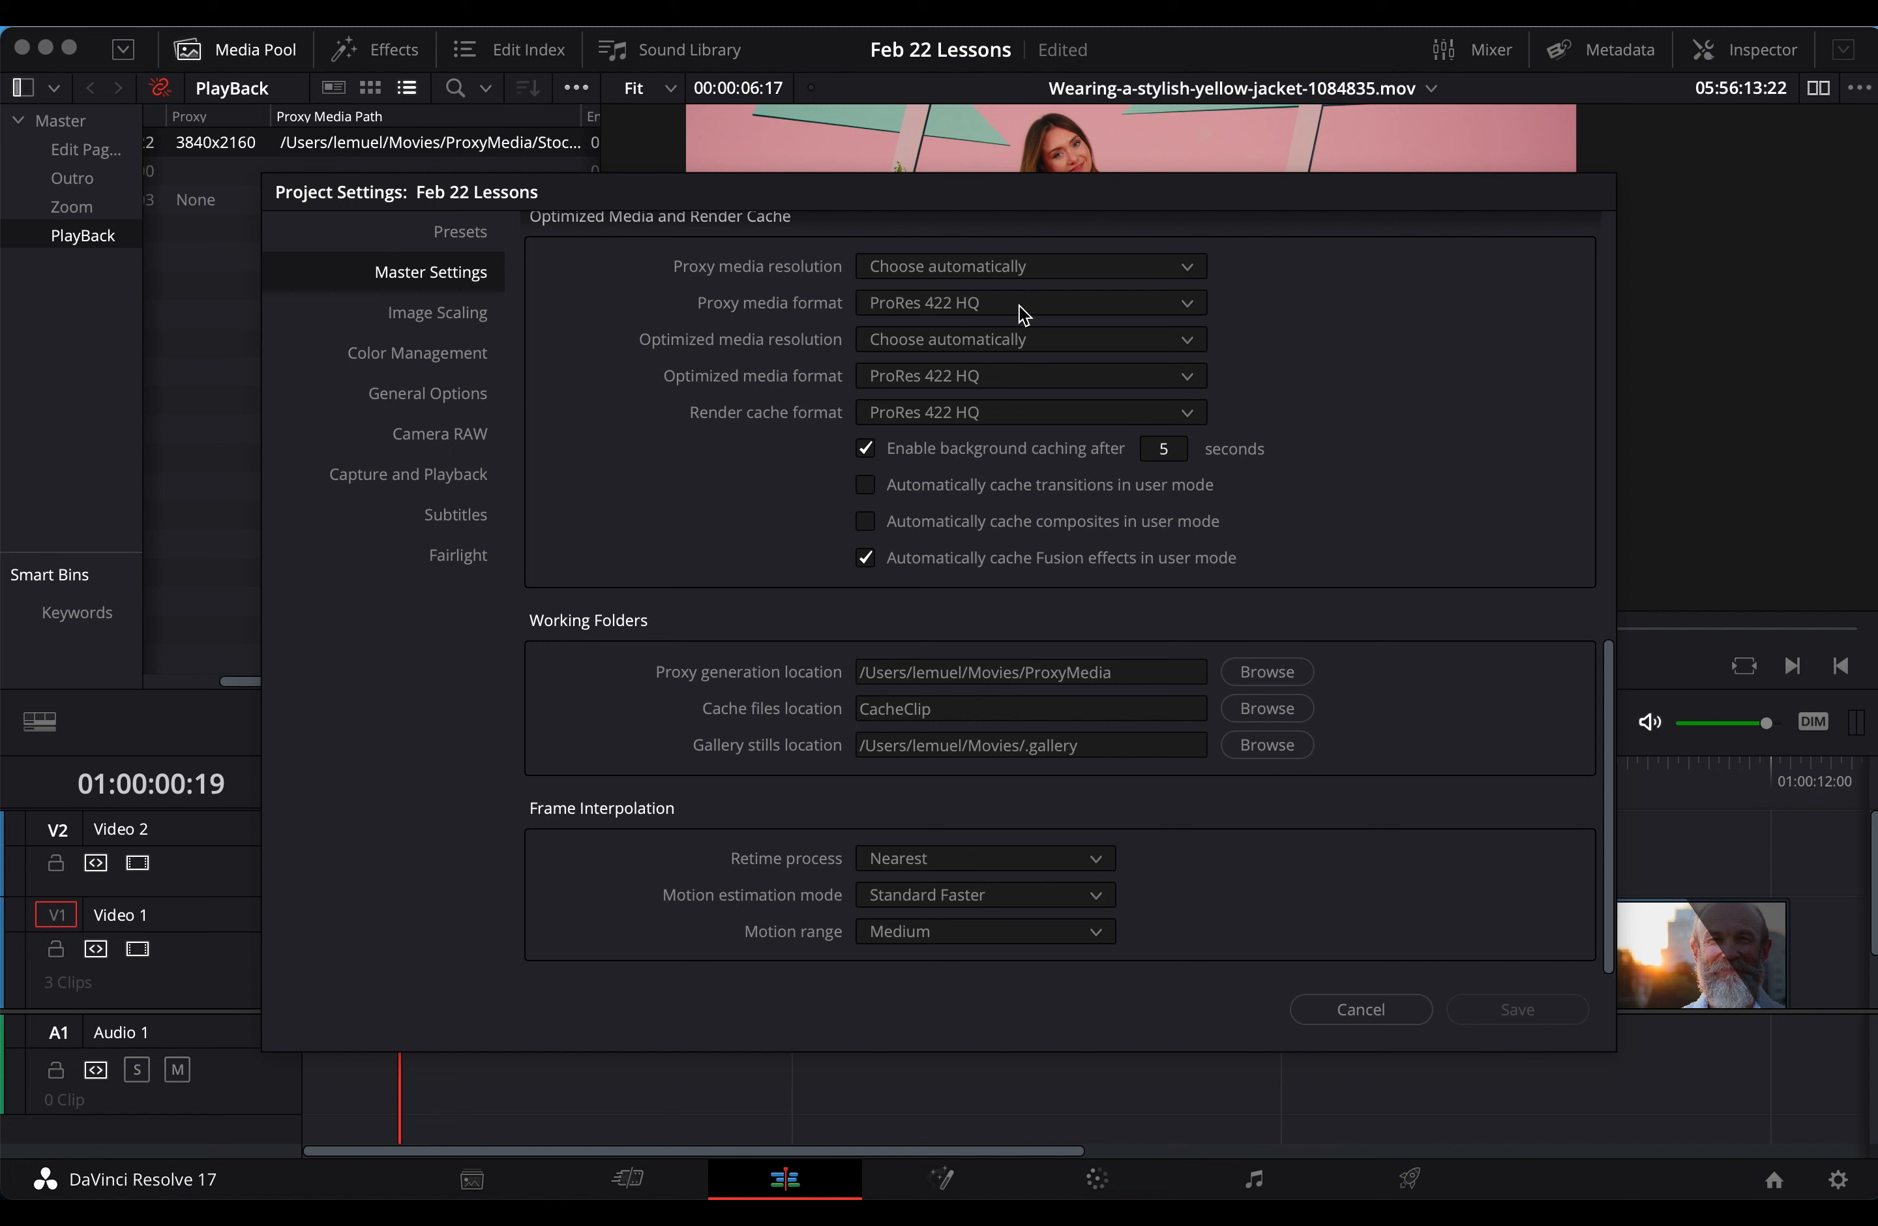
{"action": "left_click", "coordinate": [1199, 267]}
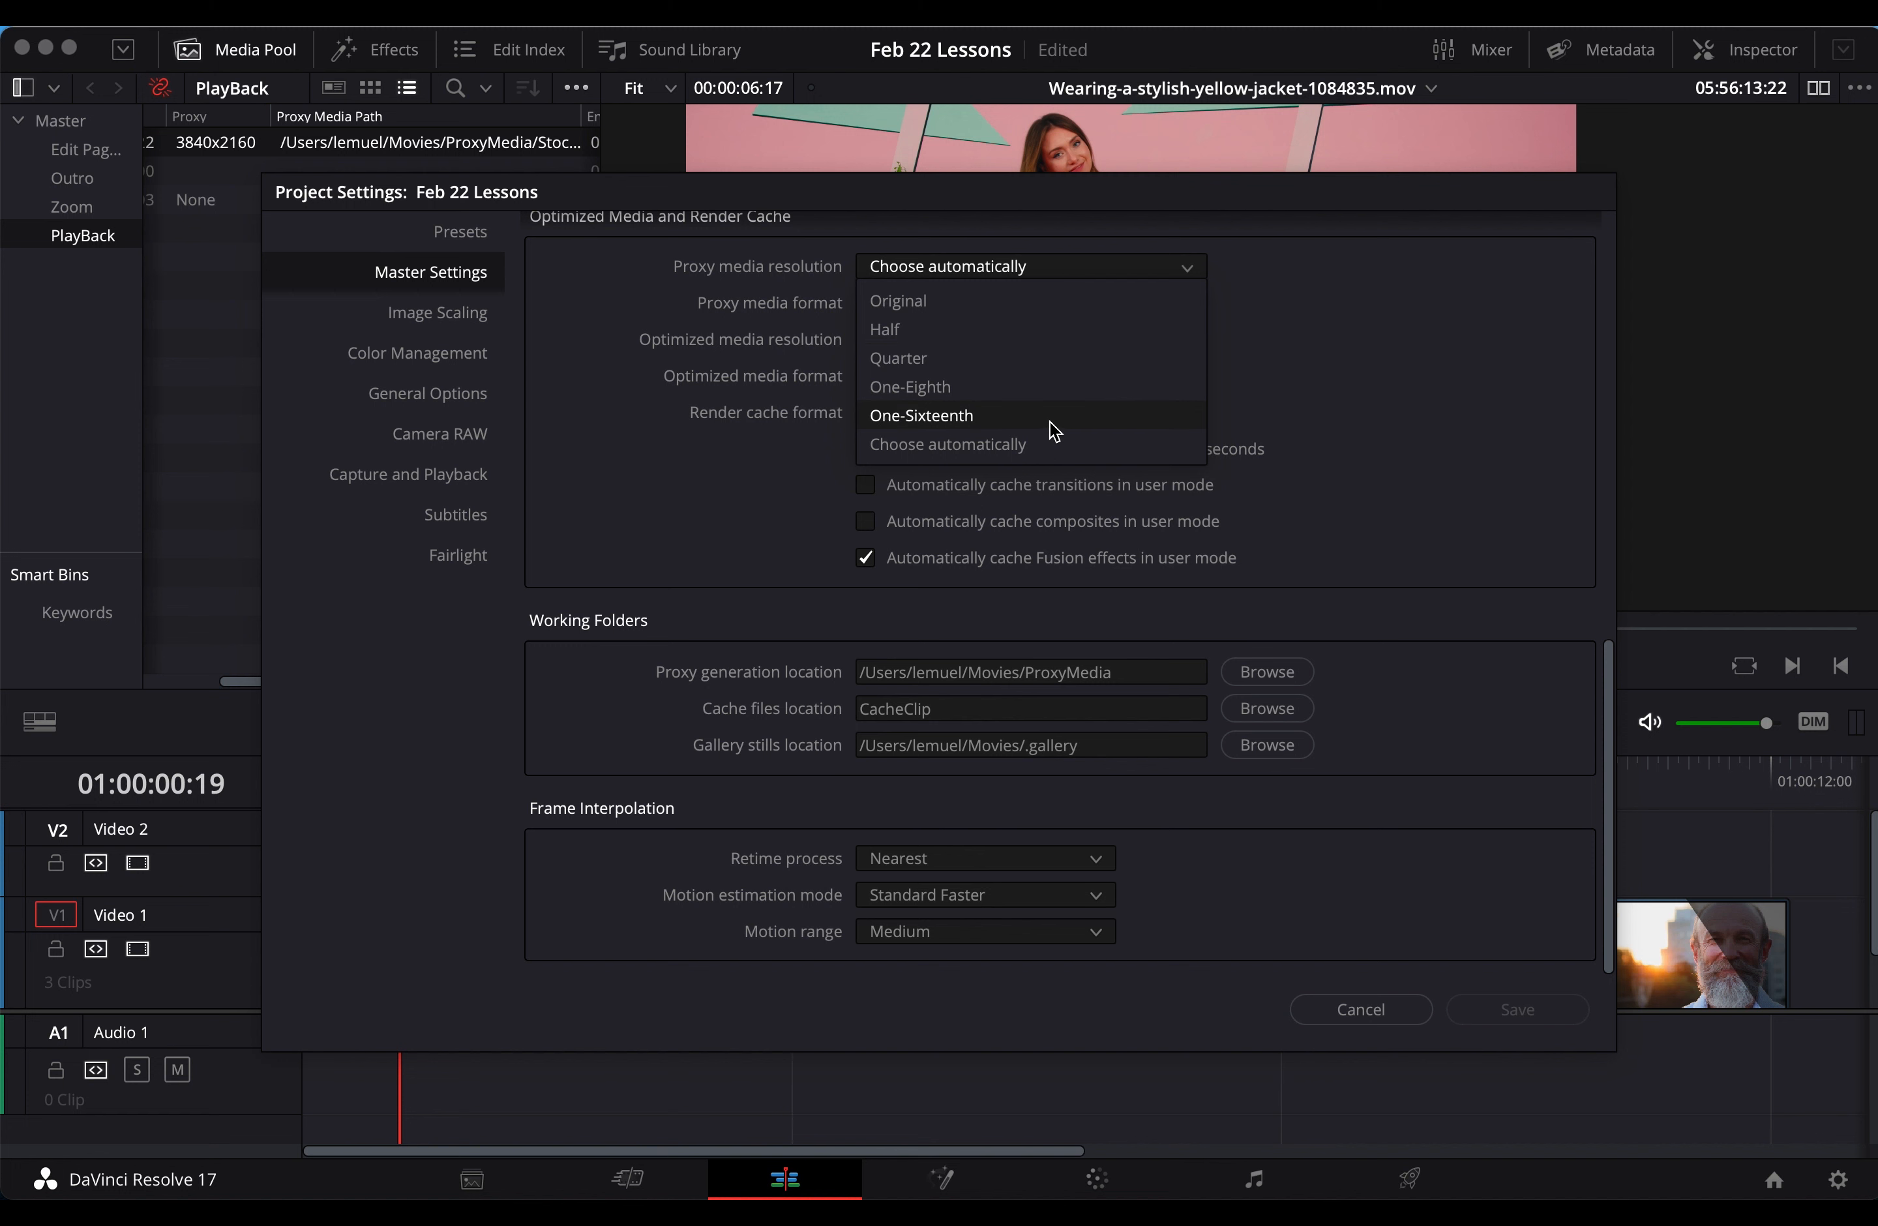
{"action": "left_click", "coordinate": [1404, 367]}
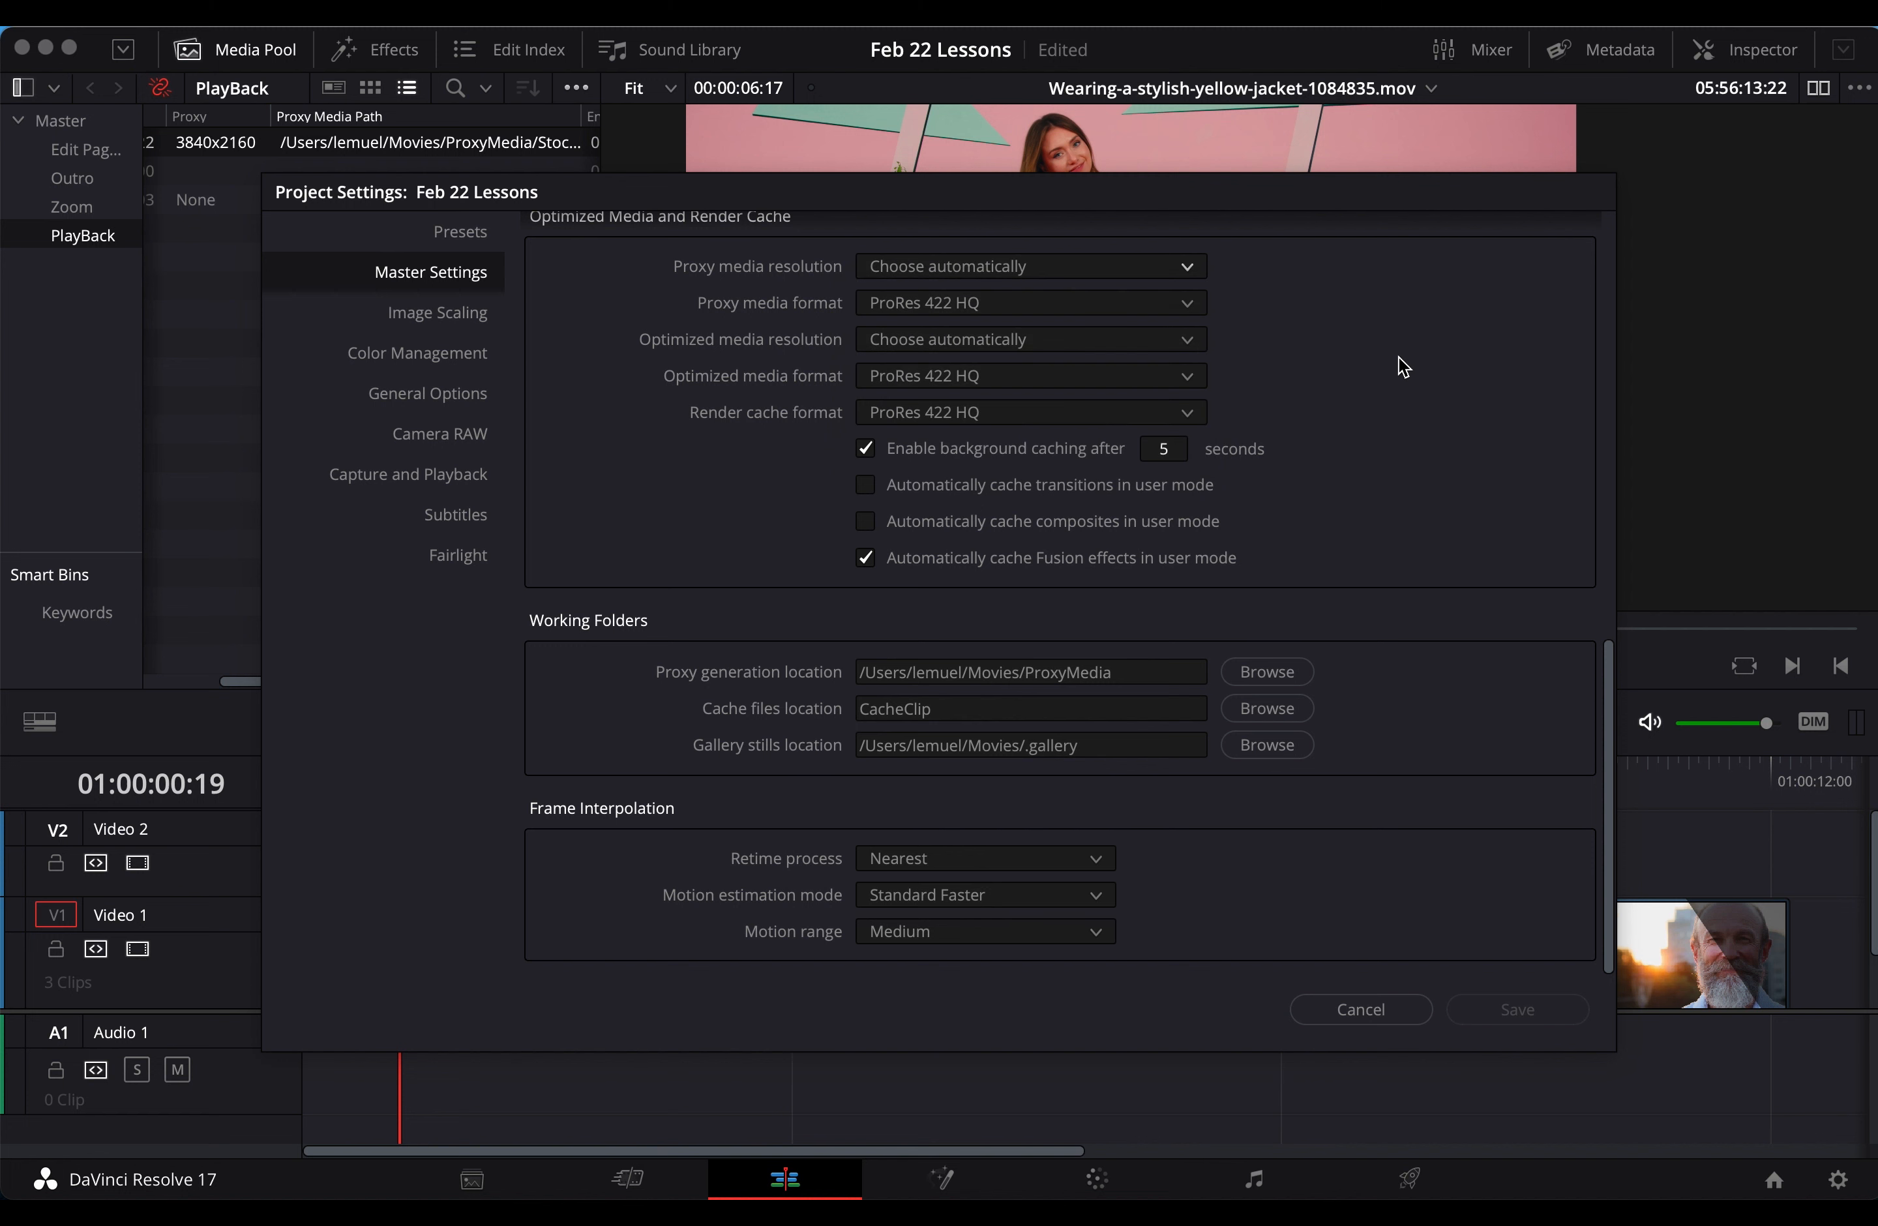
{"action": "left_click", "coordinate": [1357, 1009]}
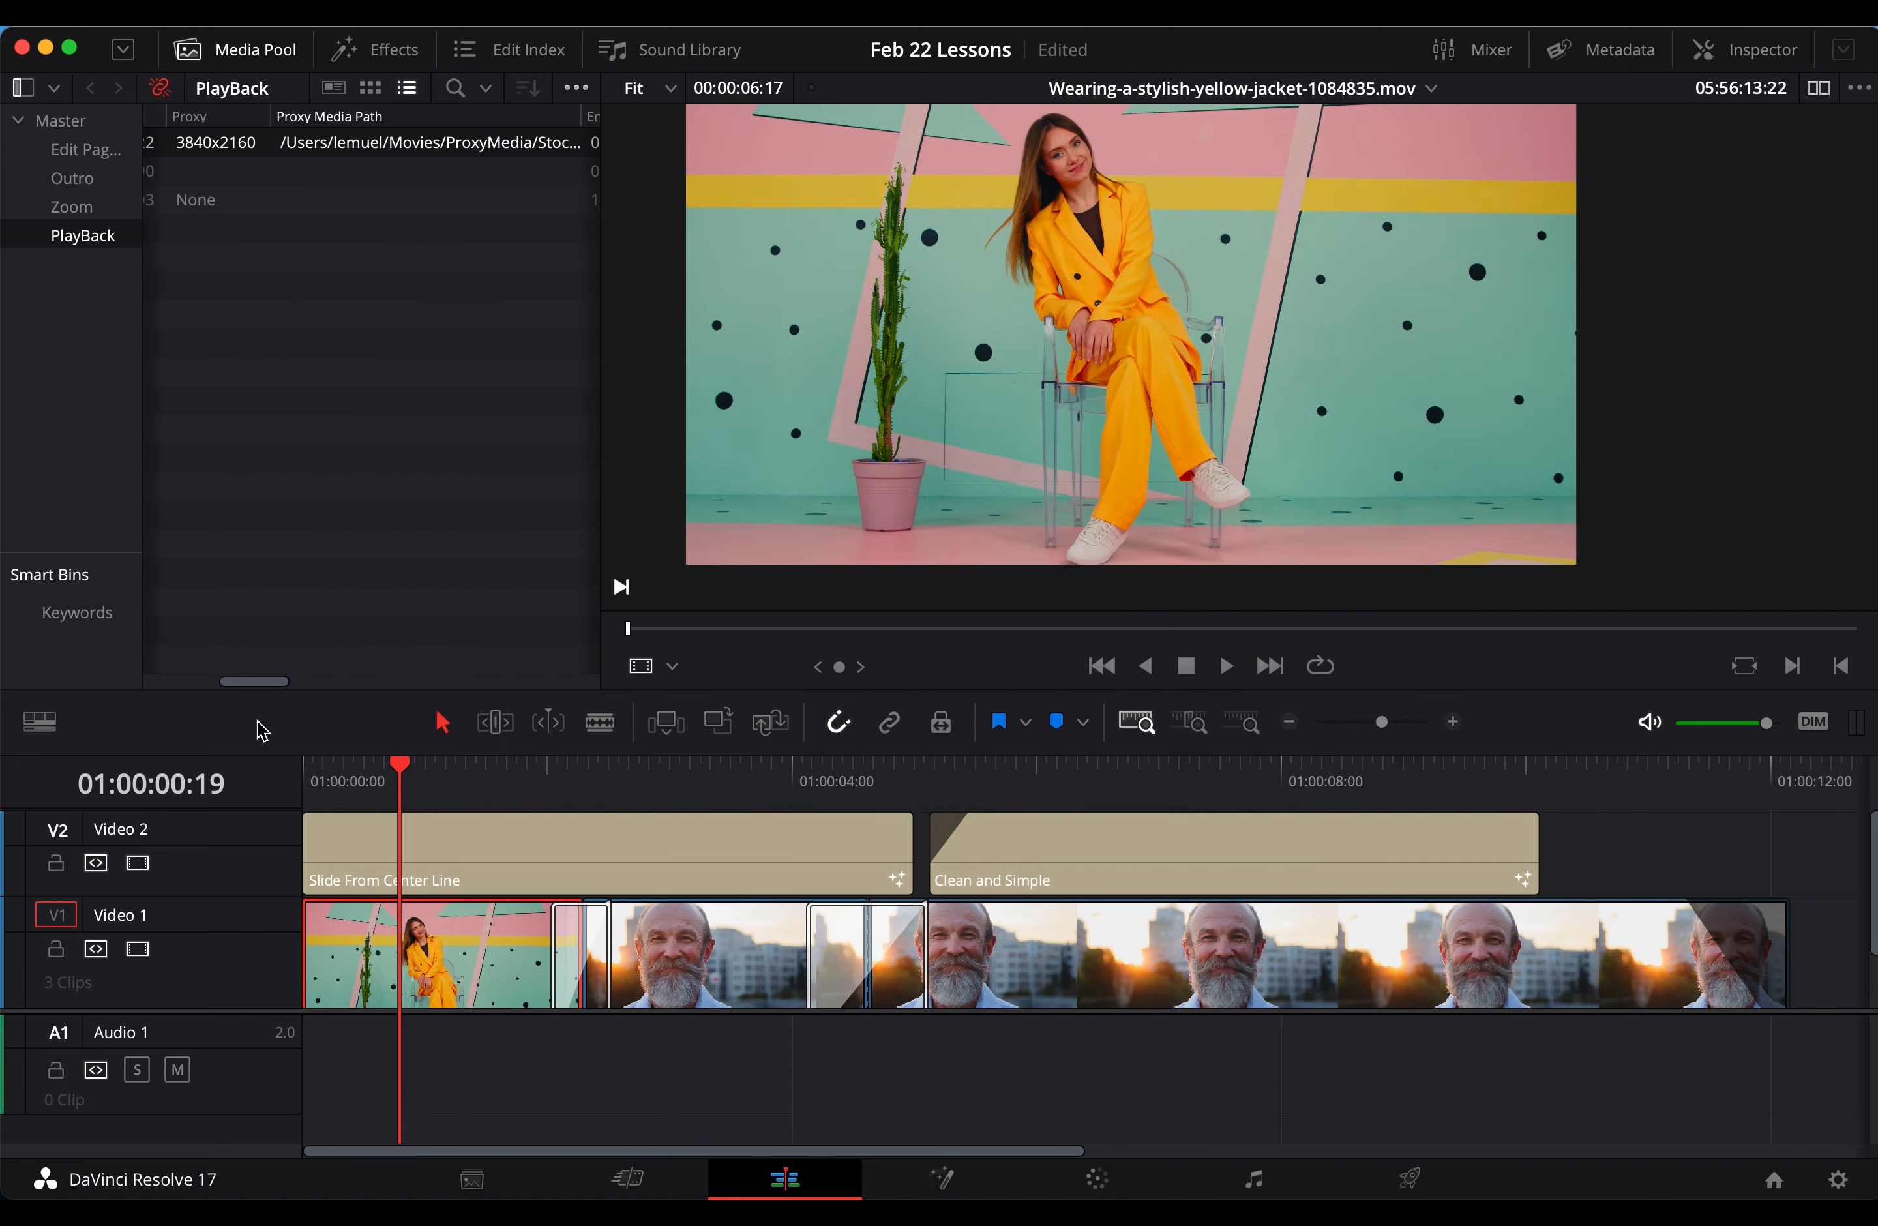
Show the Media Pool clips as thumbnails and examine Link Proxy Media for the portrait clip, leaving without linking a file
{"action": "left_click", "coordinate": [370, 87]}
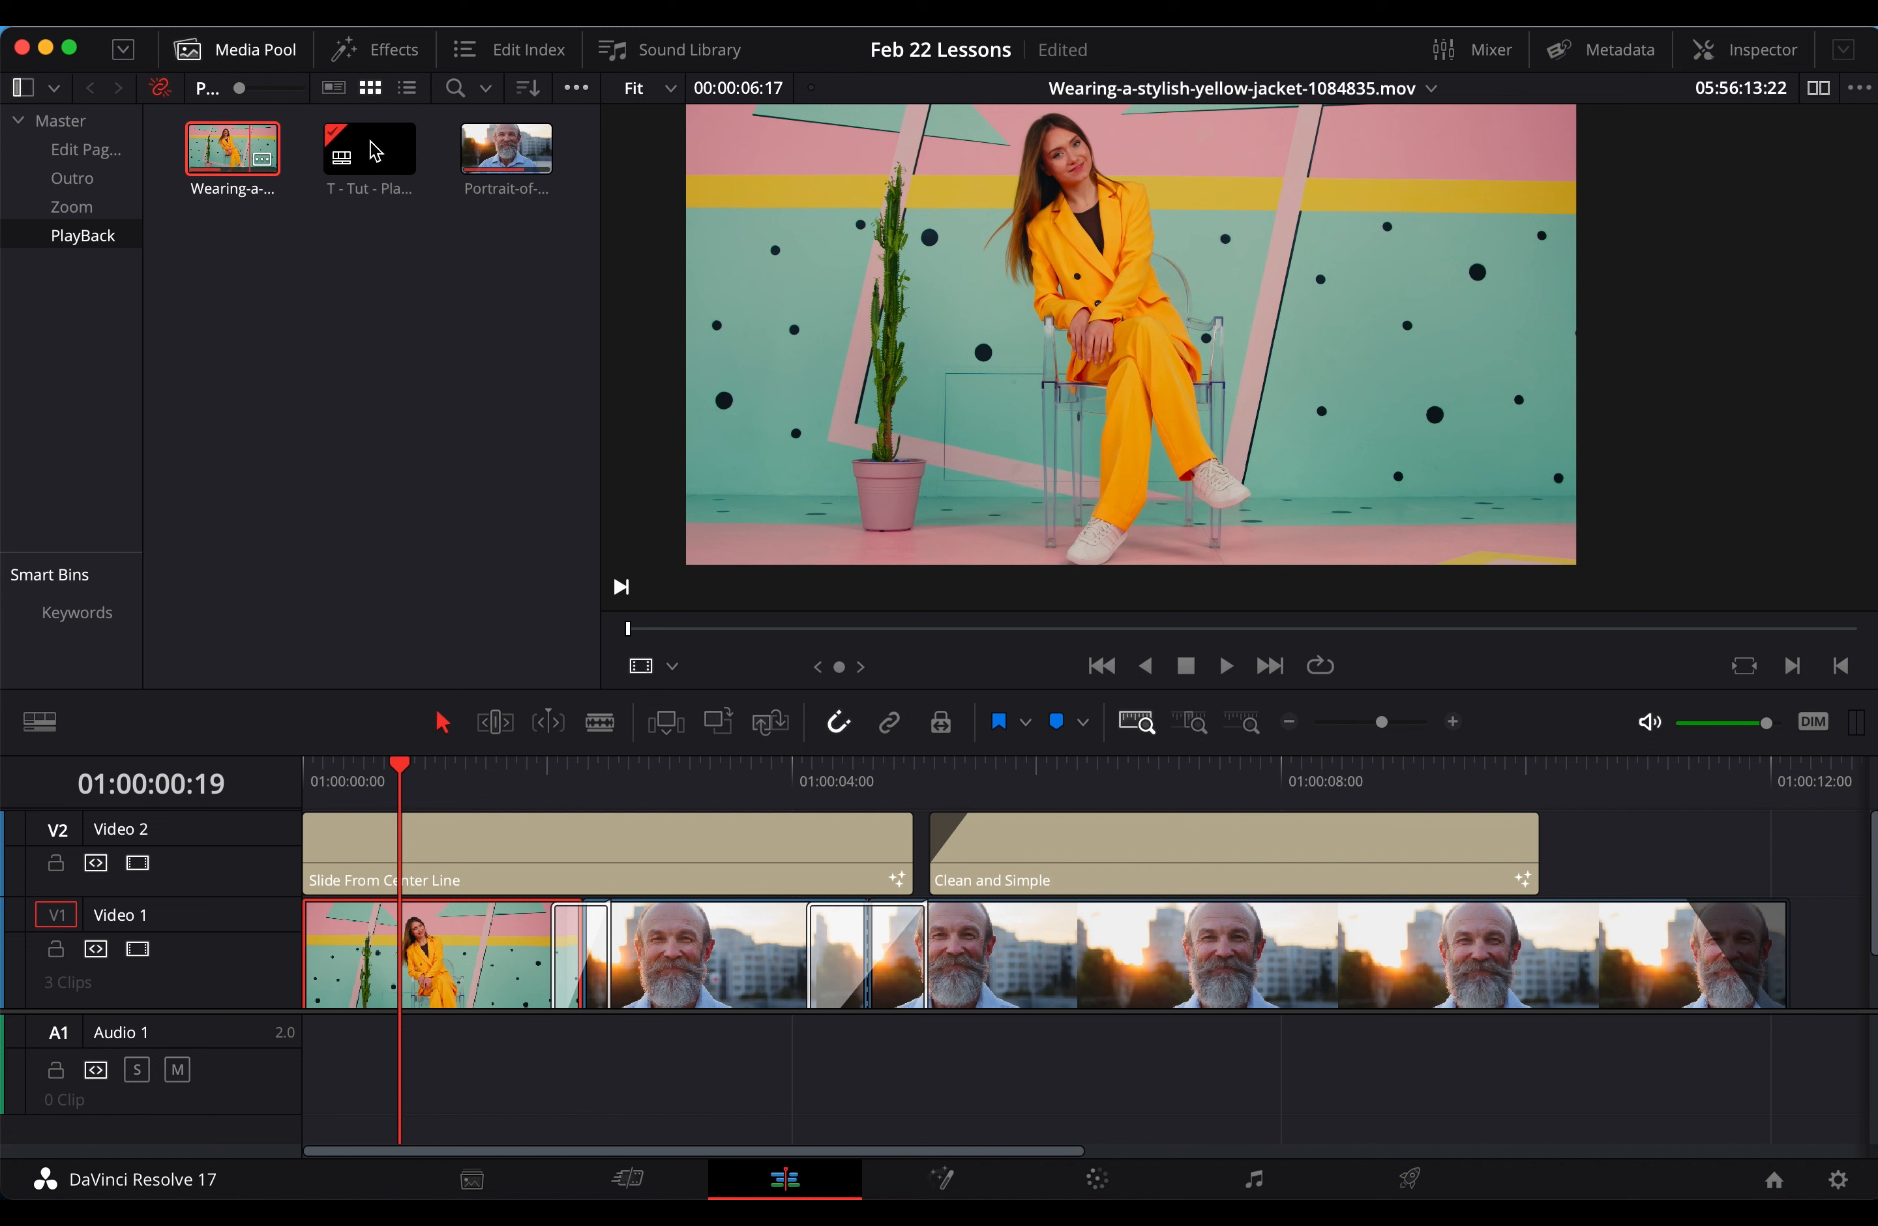
{"action": "left_click", "coordinate": [495, 152]}
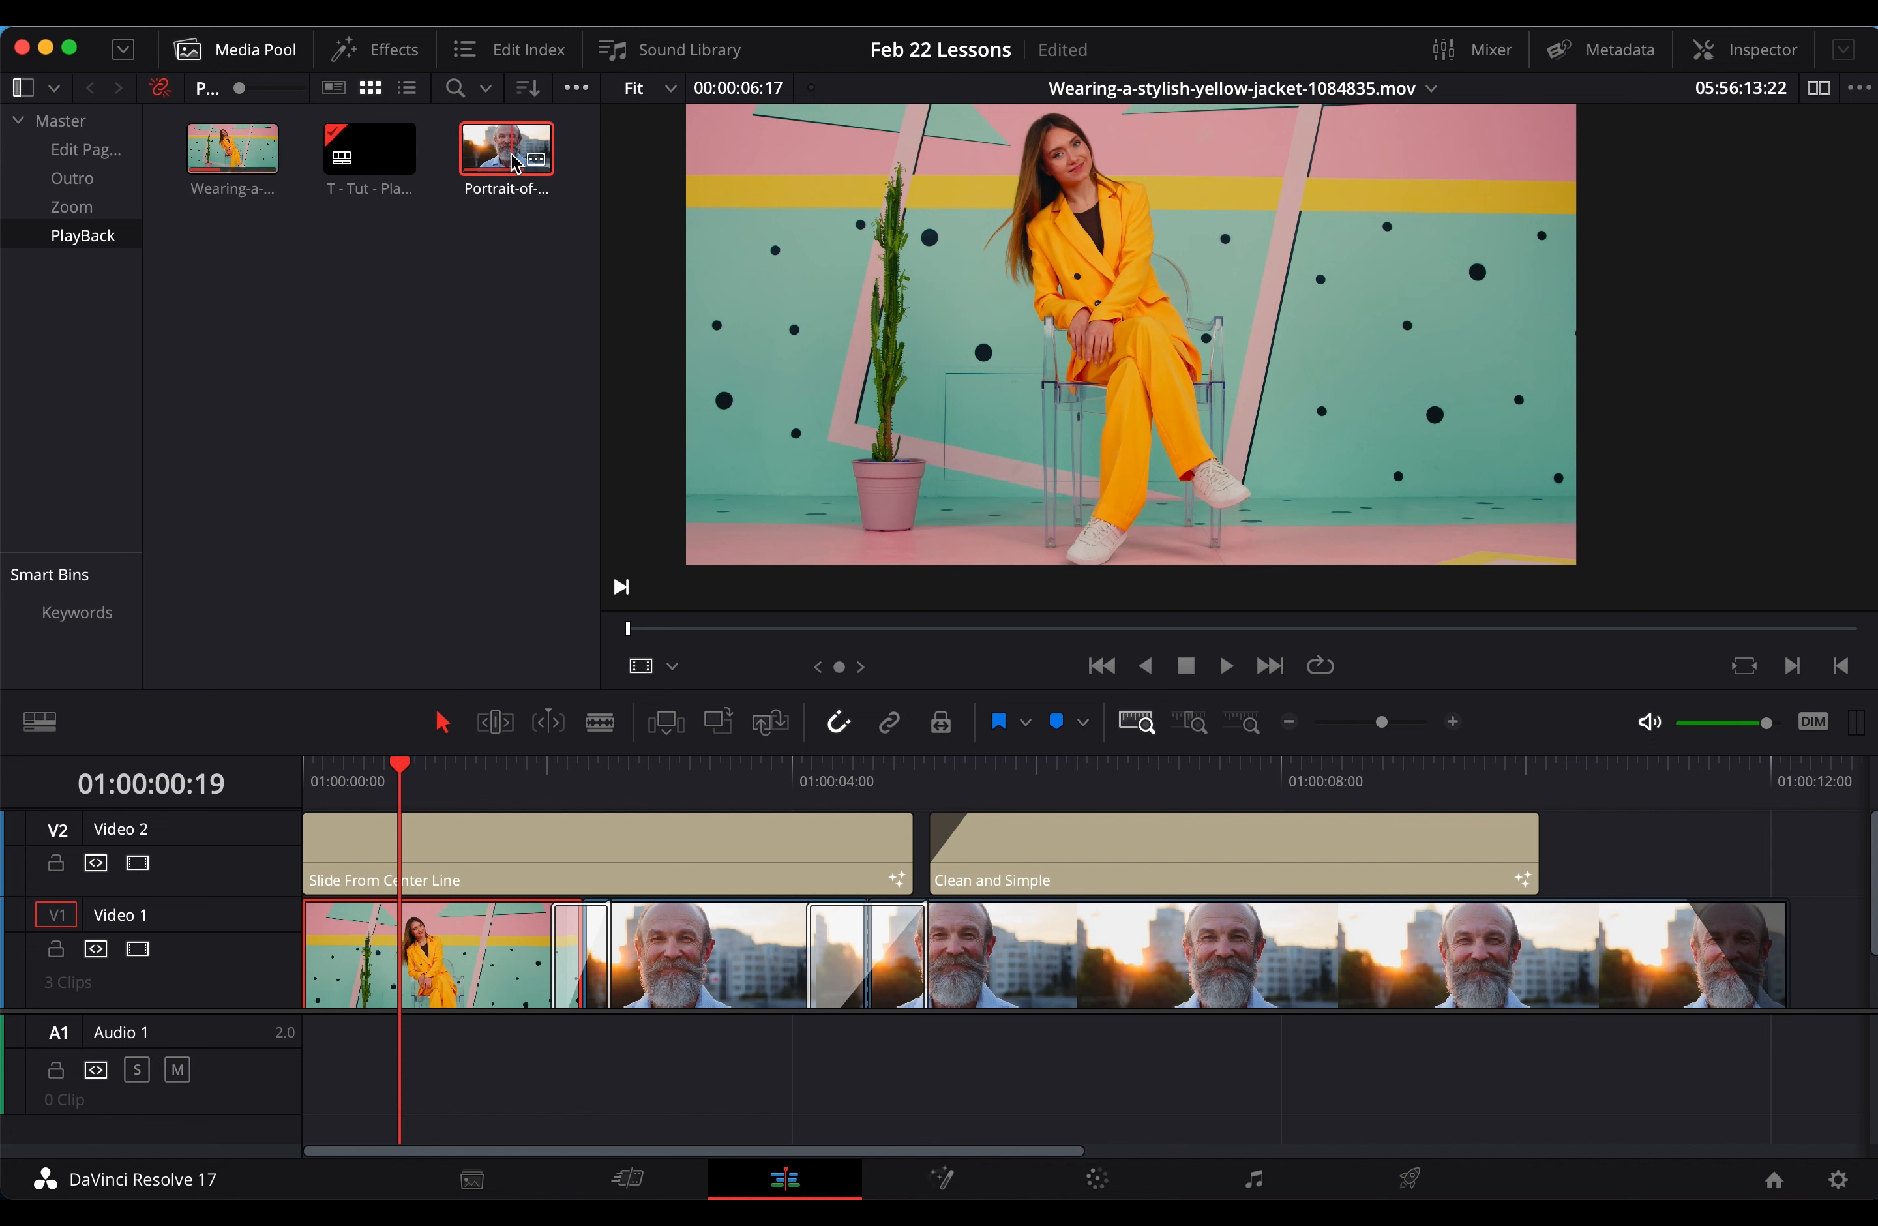
{"action": "right_click", "coordinate": [512, 156]}
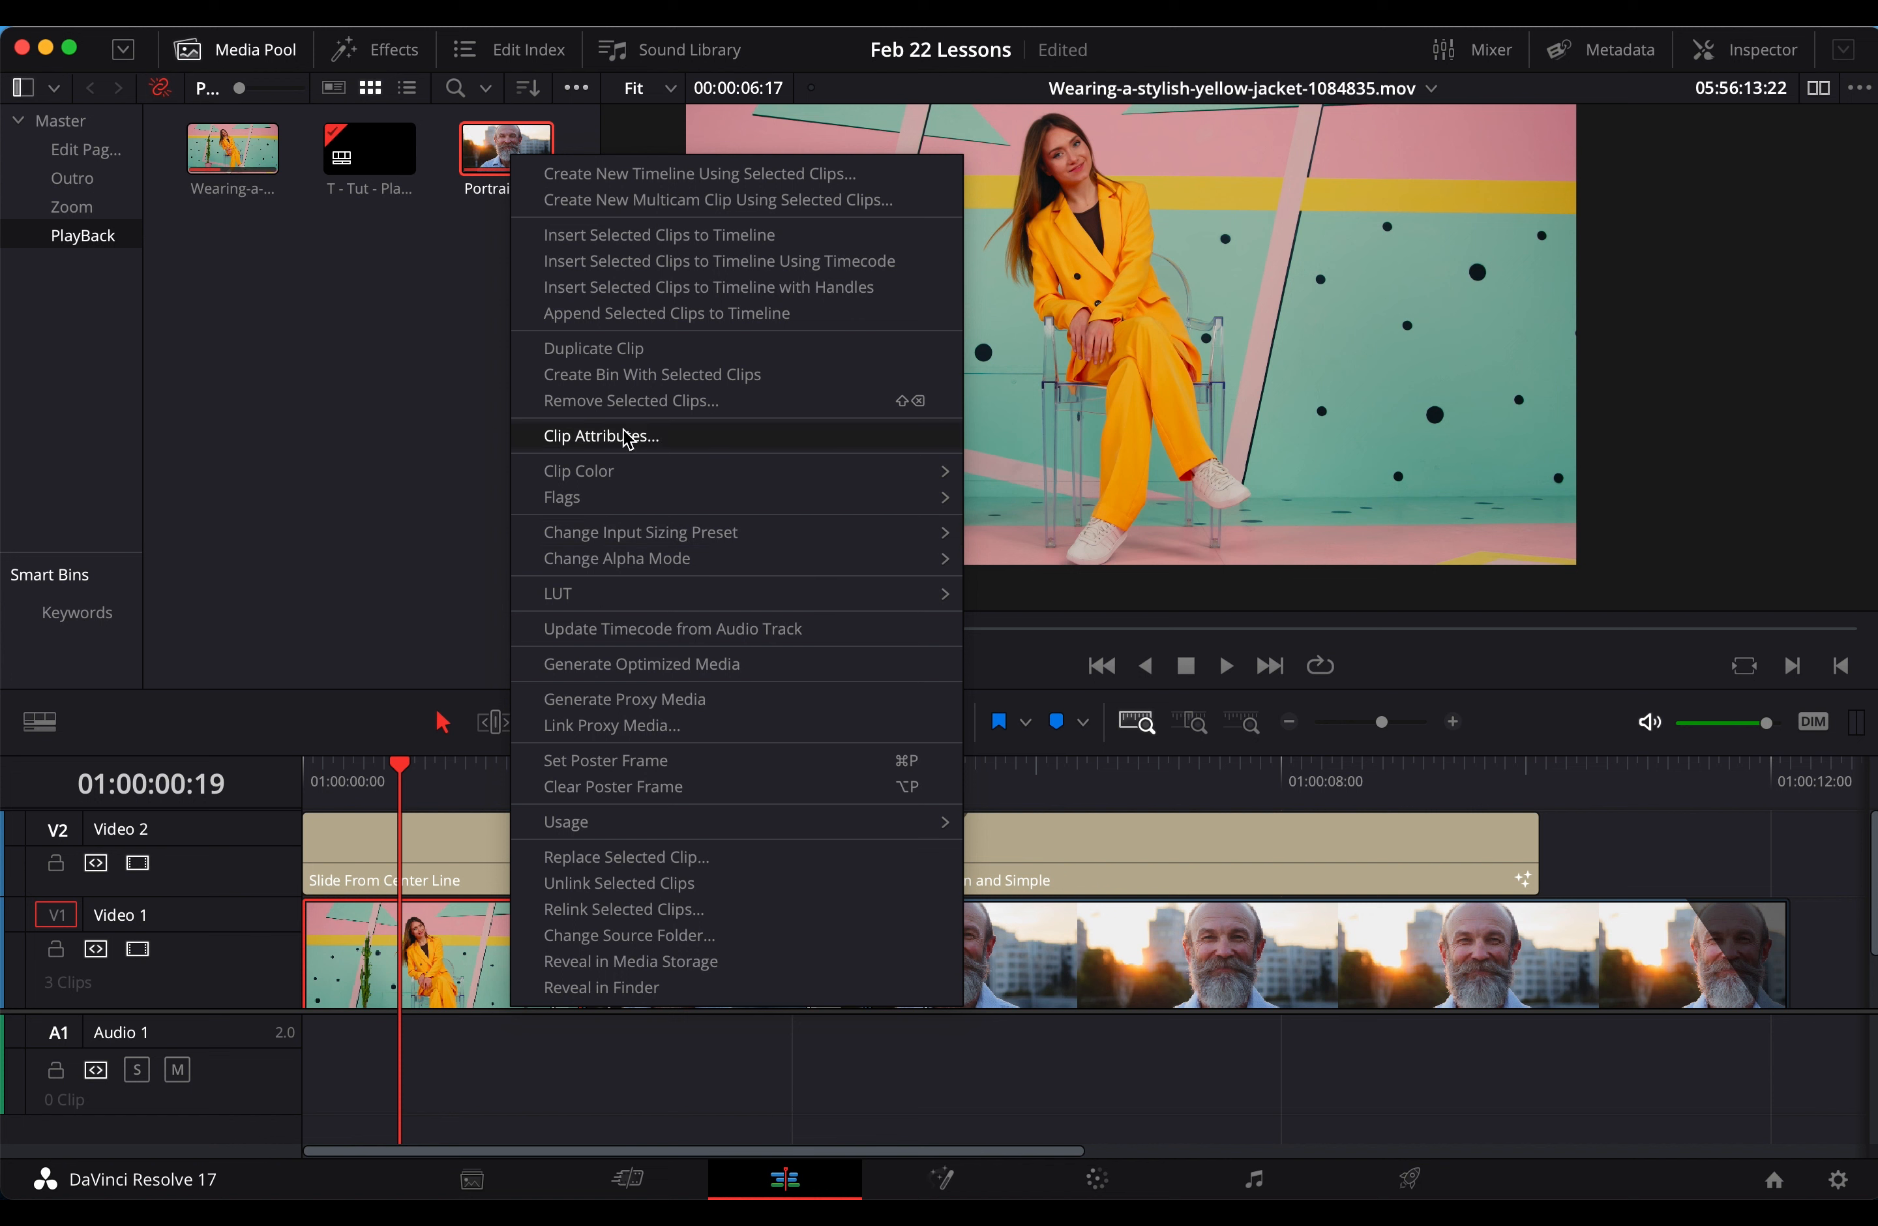
{"action": "left_click", "coordinate": [607, 725]}
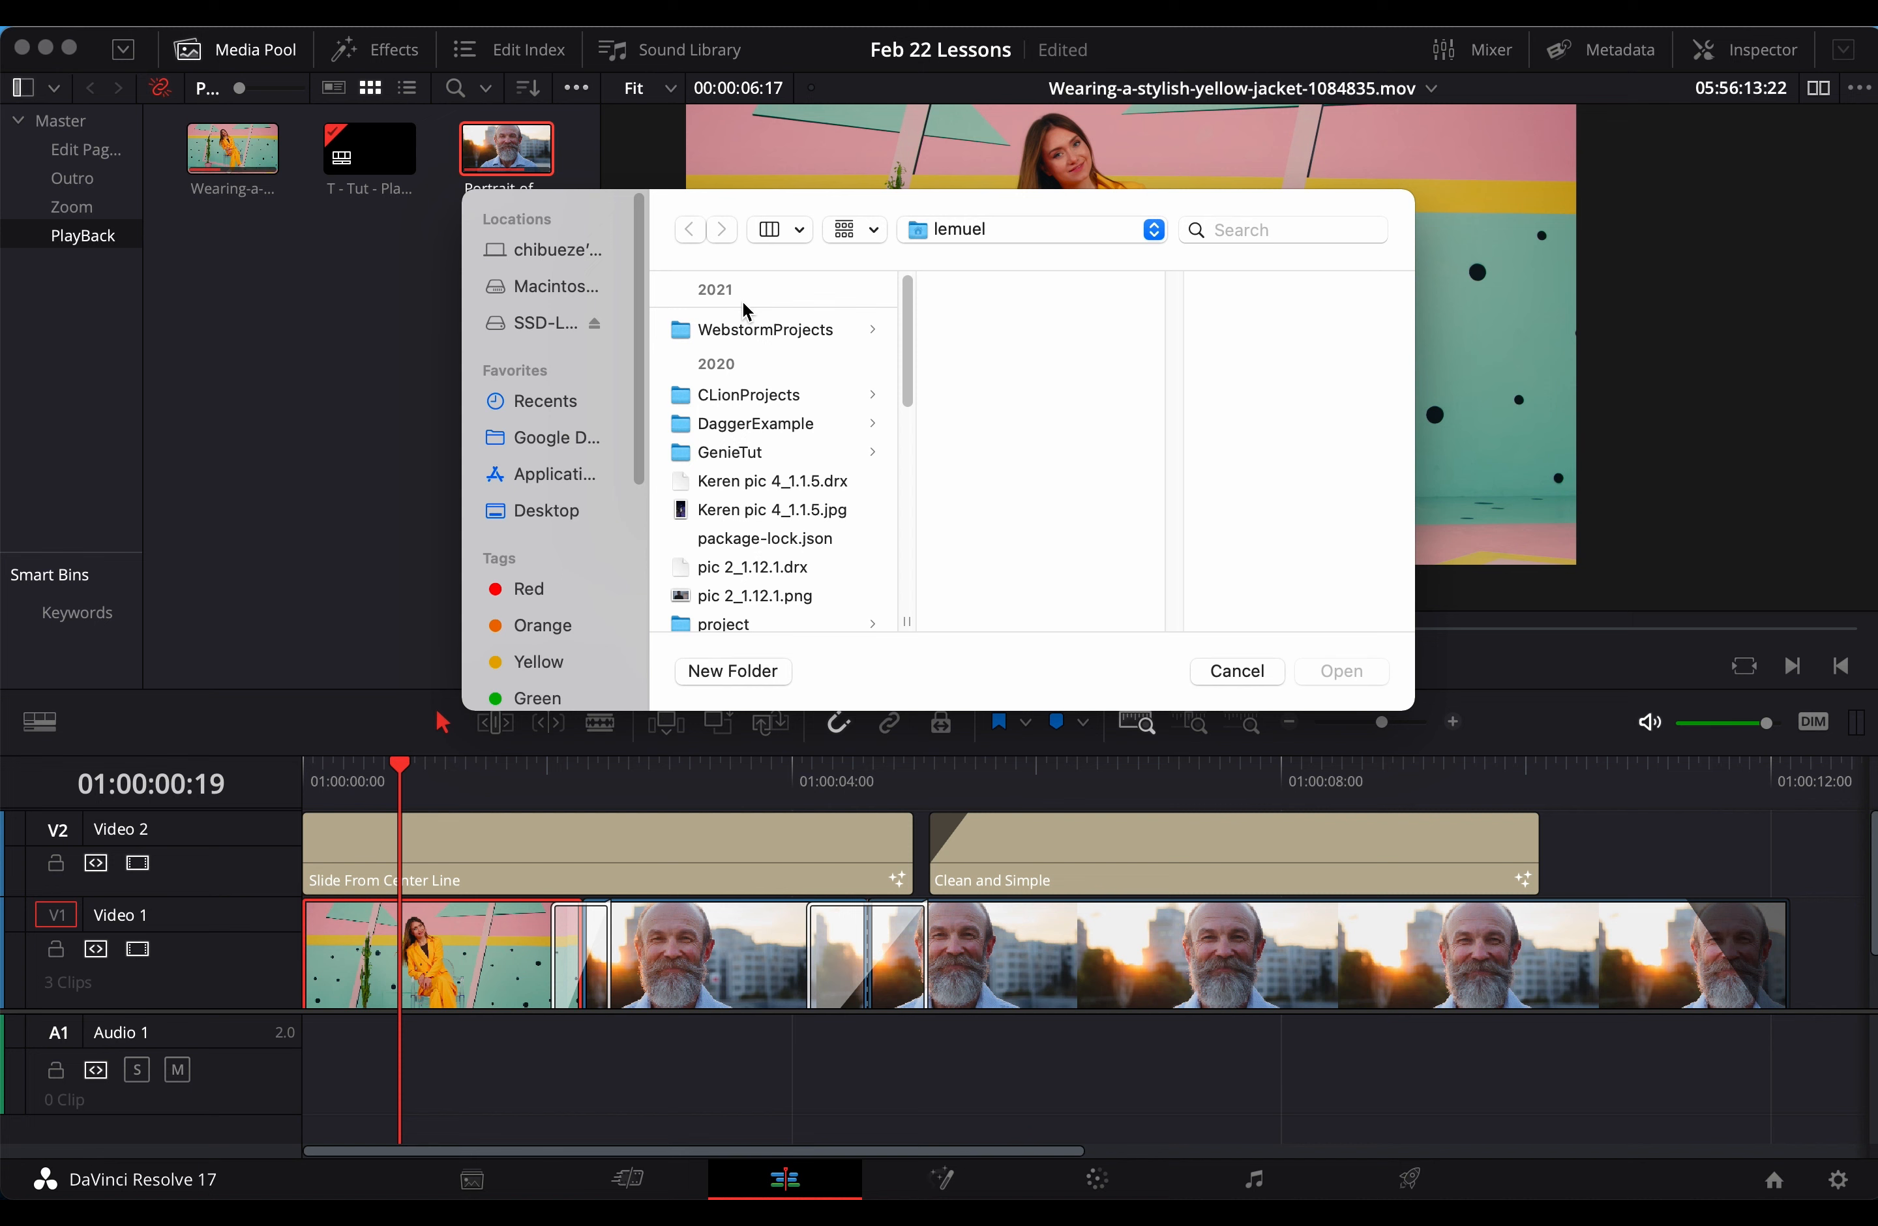
{"action": "left_click", "coordinate": [1236, 670]}
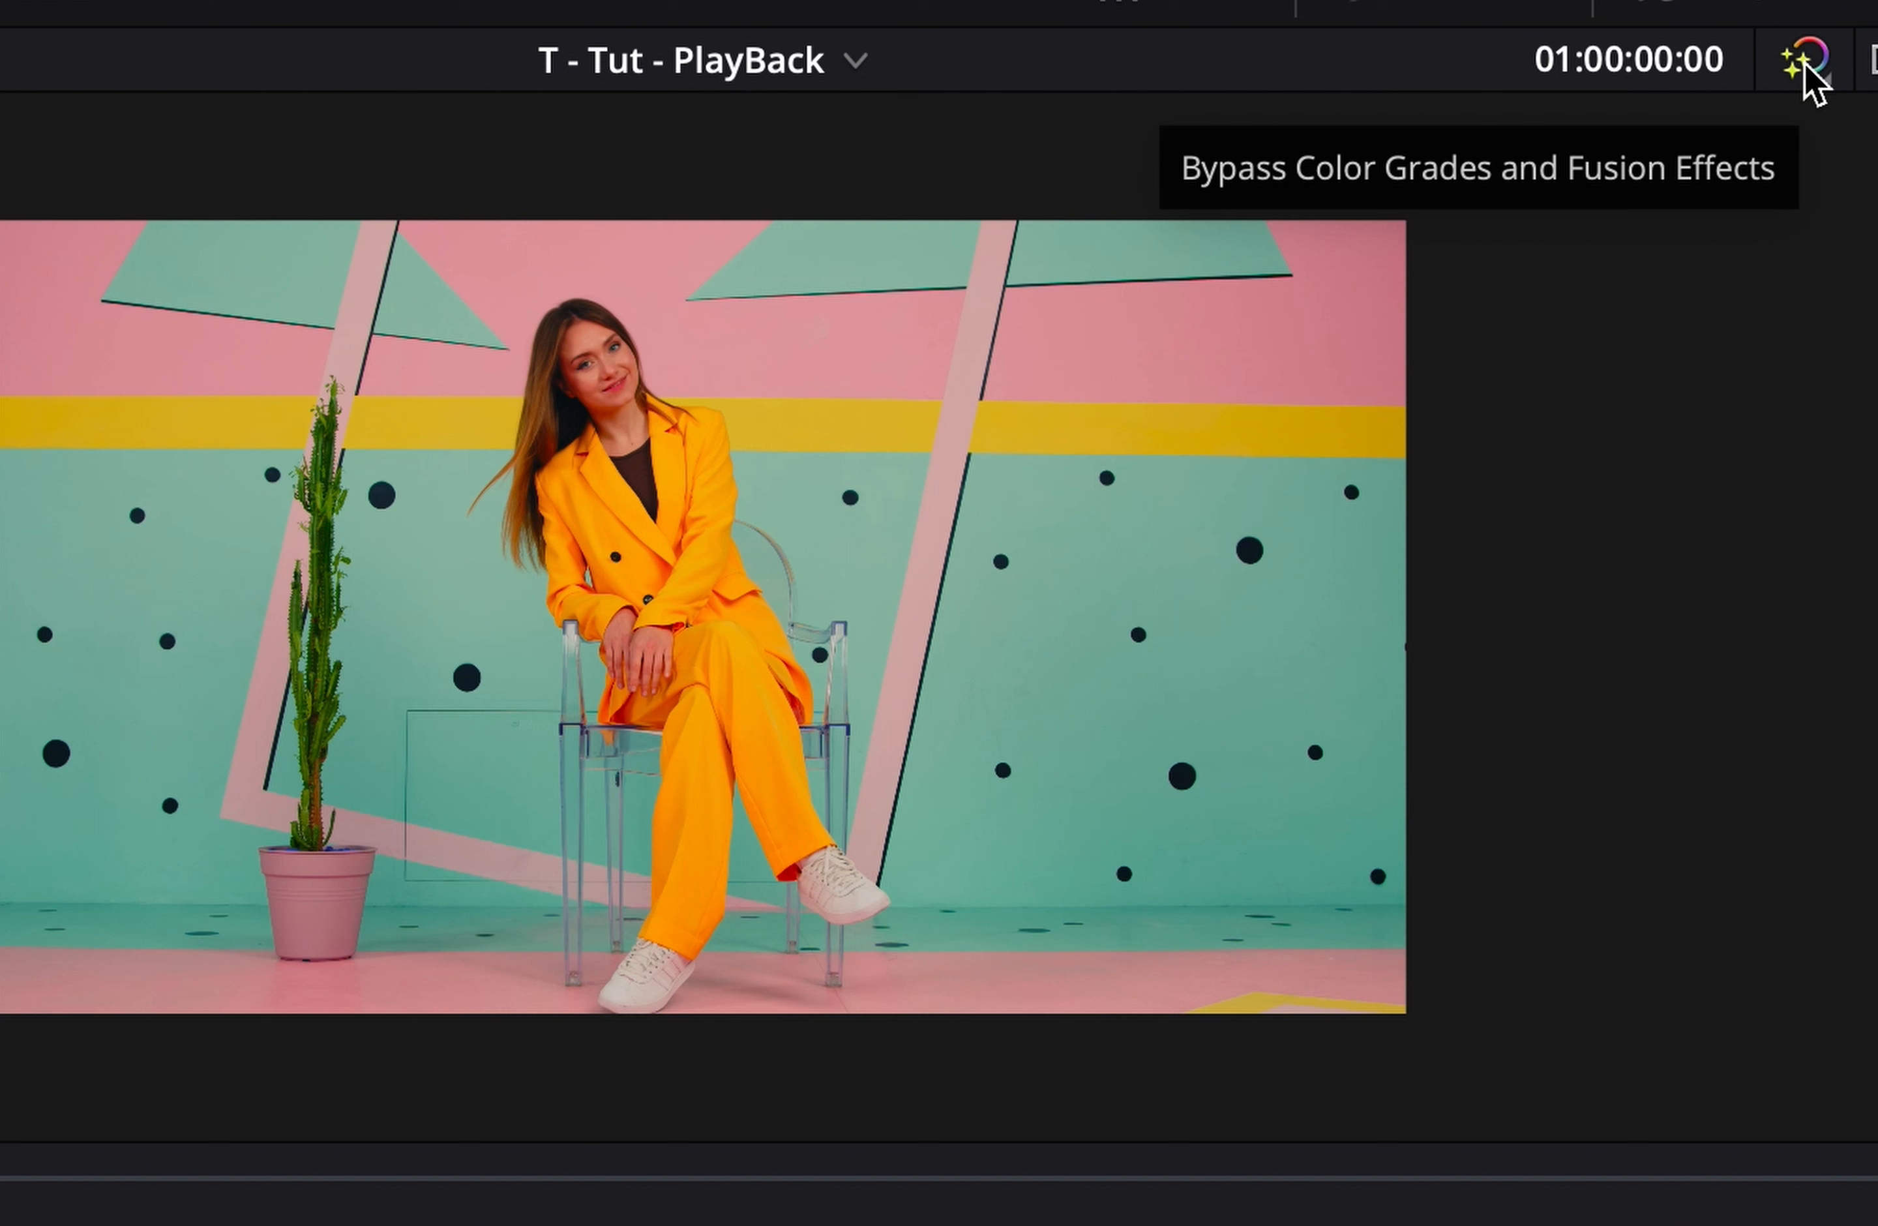
Play the timeline with color grades and Fusion effects bypassed, and return the playhead to the start with the bypass off
{"action": "left_click", "coordinate": [1805, 67]}
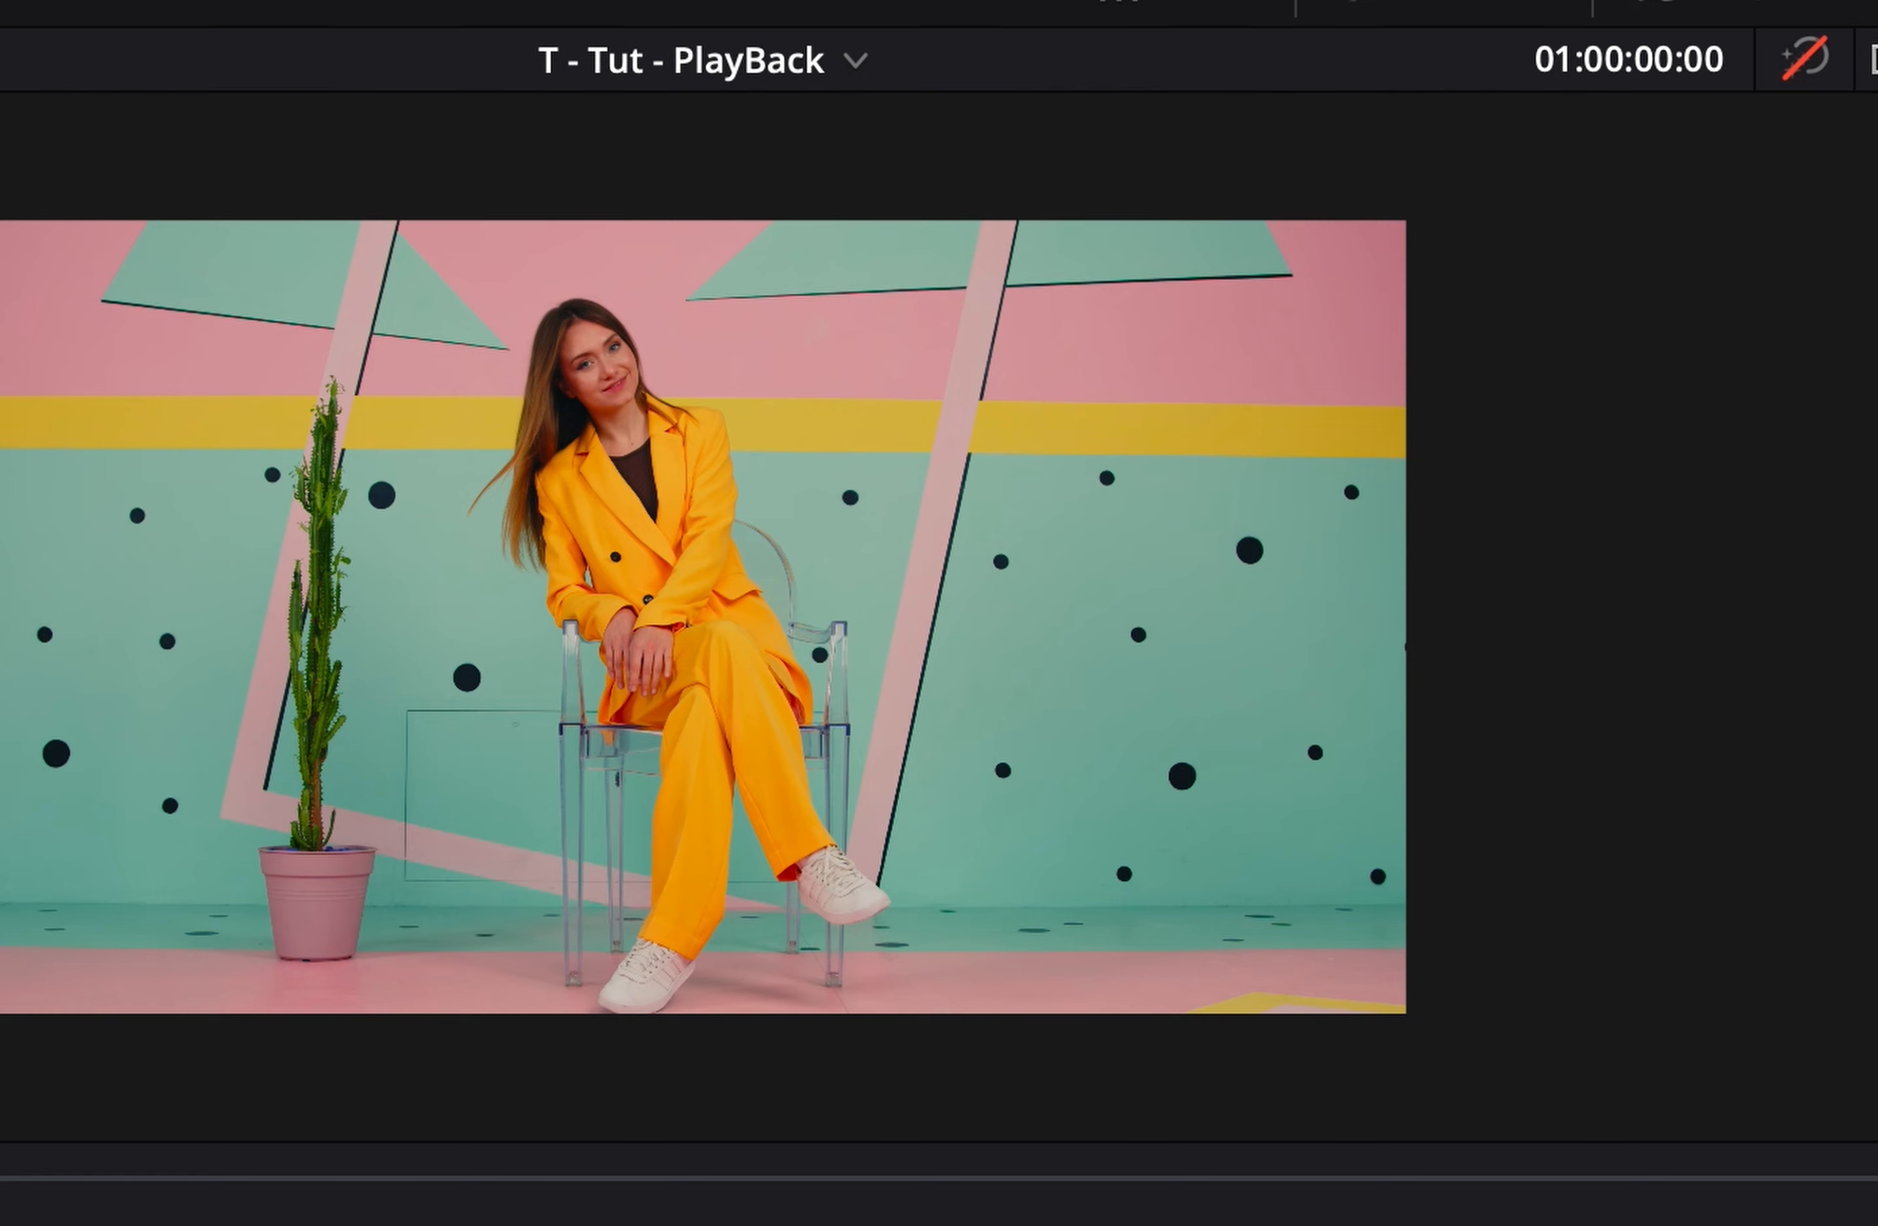
{"action": "left_click", "coordinate": [1226, 665]}
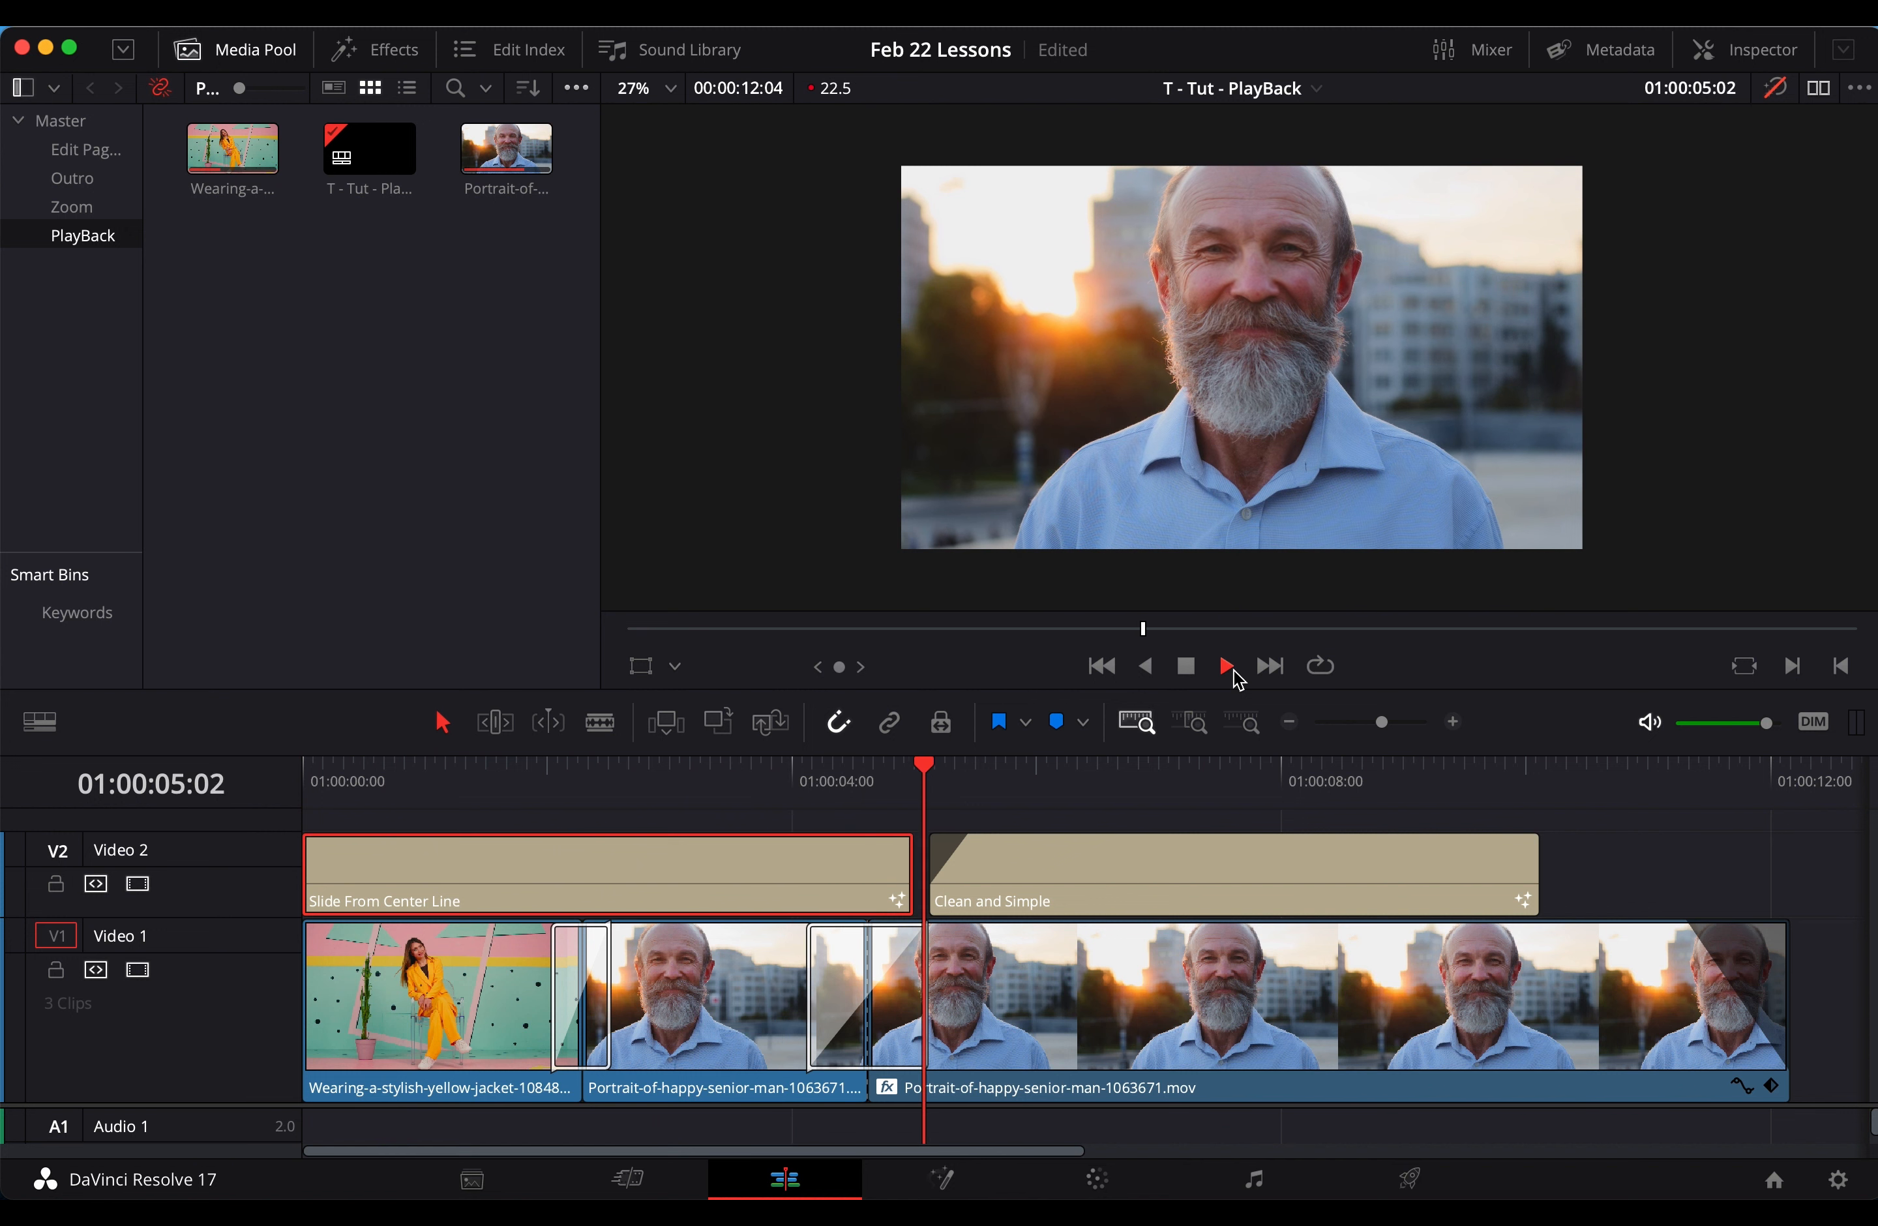
{"action": "left_click", "coordinate": [382, 790]}
{"action": "left_click", "coordinate": [314, 812]}
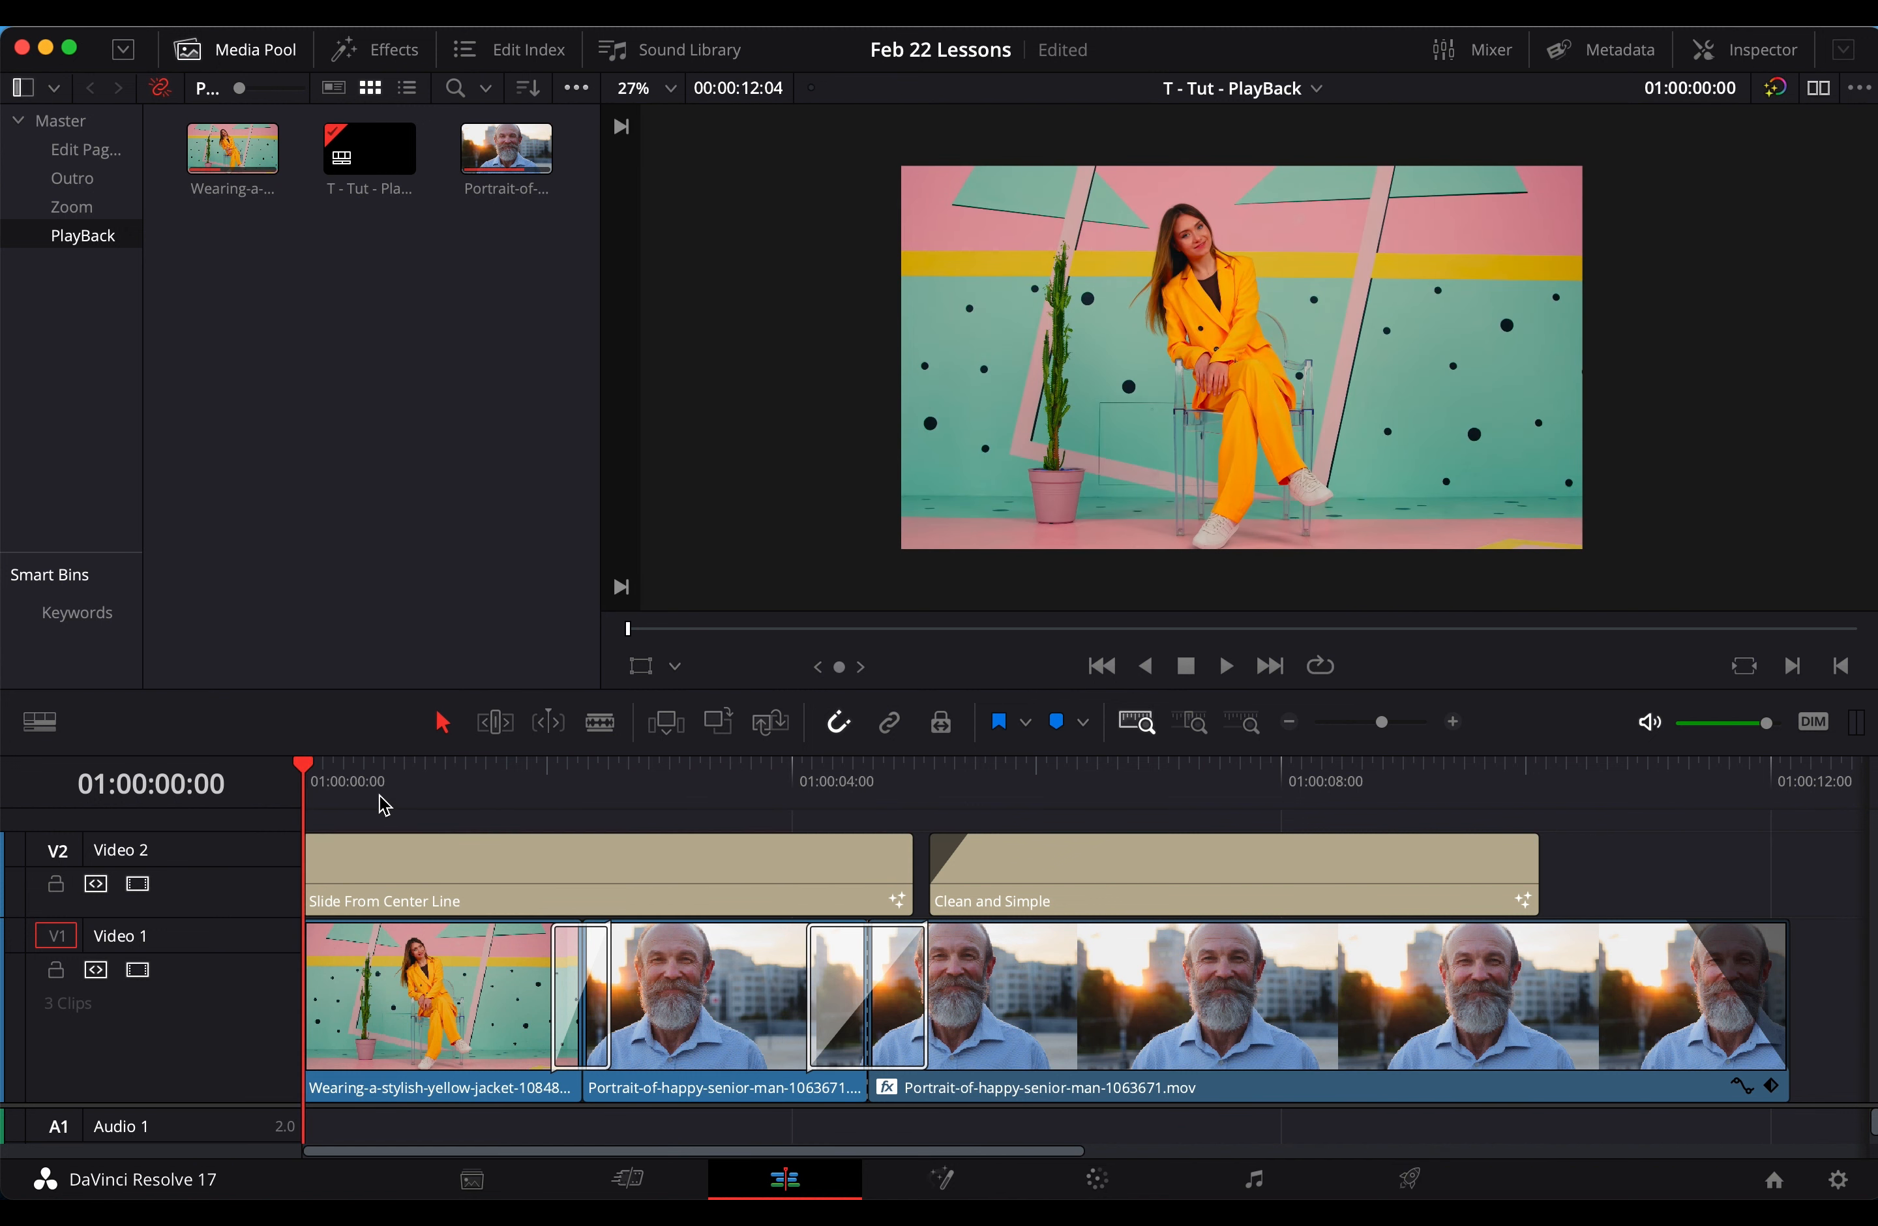
{"action": "left_click_drag", "start_coordinate": [322, 784], "coordinate": [287, 883]}
Set the Render Cache mode to Smart and play the timeline from the start
{"action": "mouse_move", "coordinate": [585, 36]}
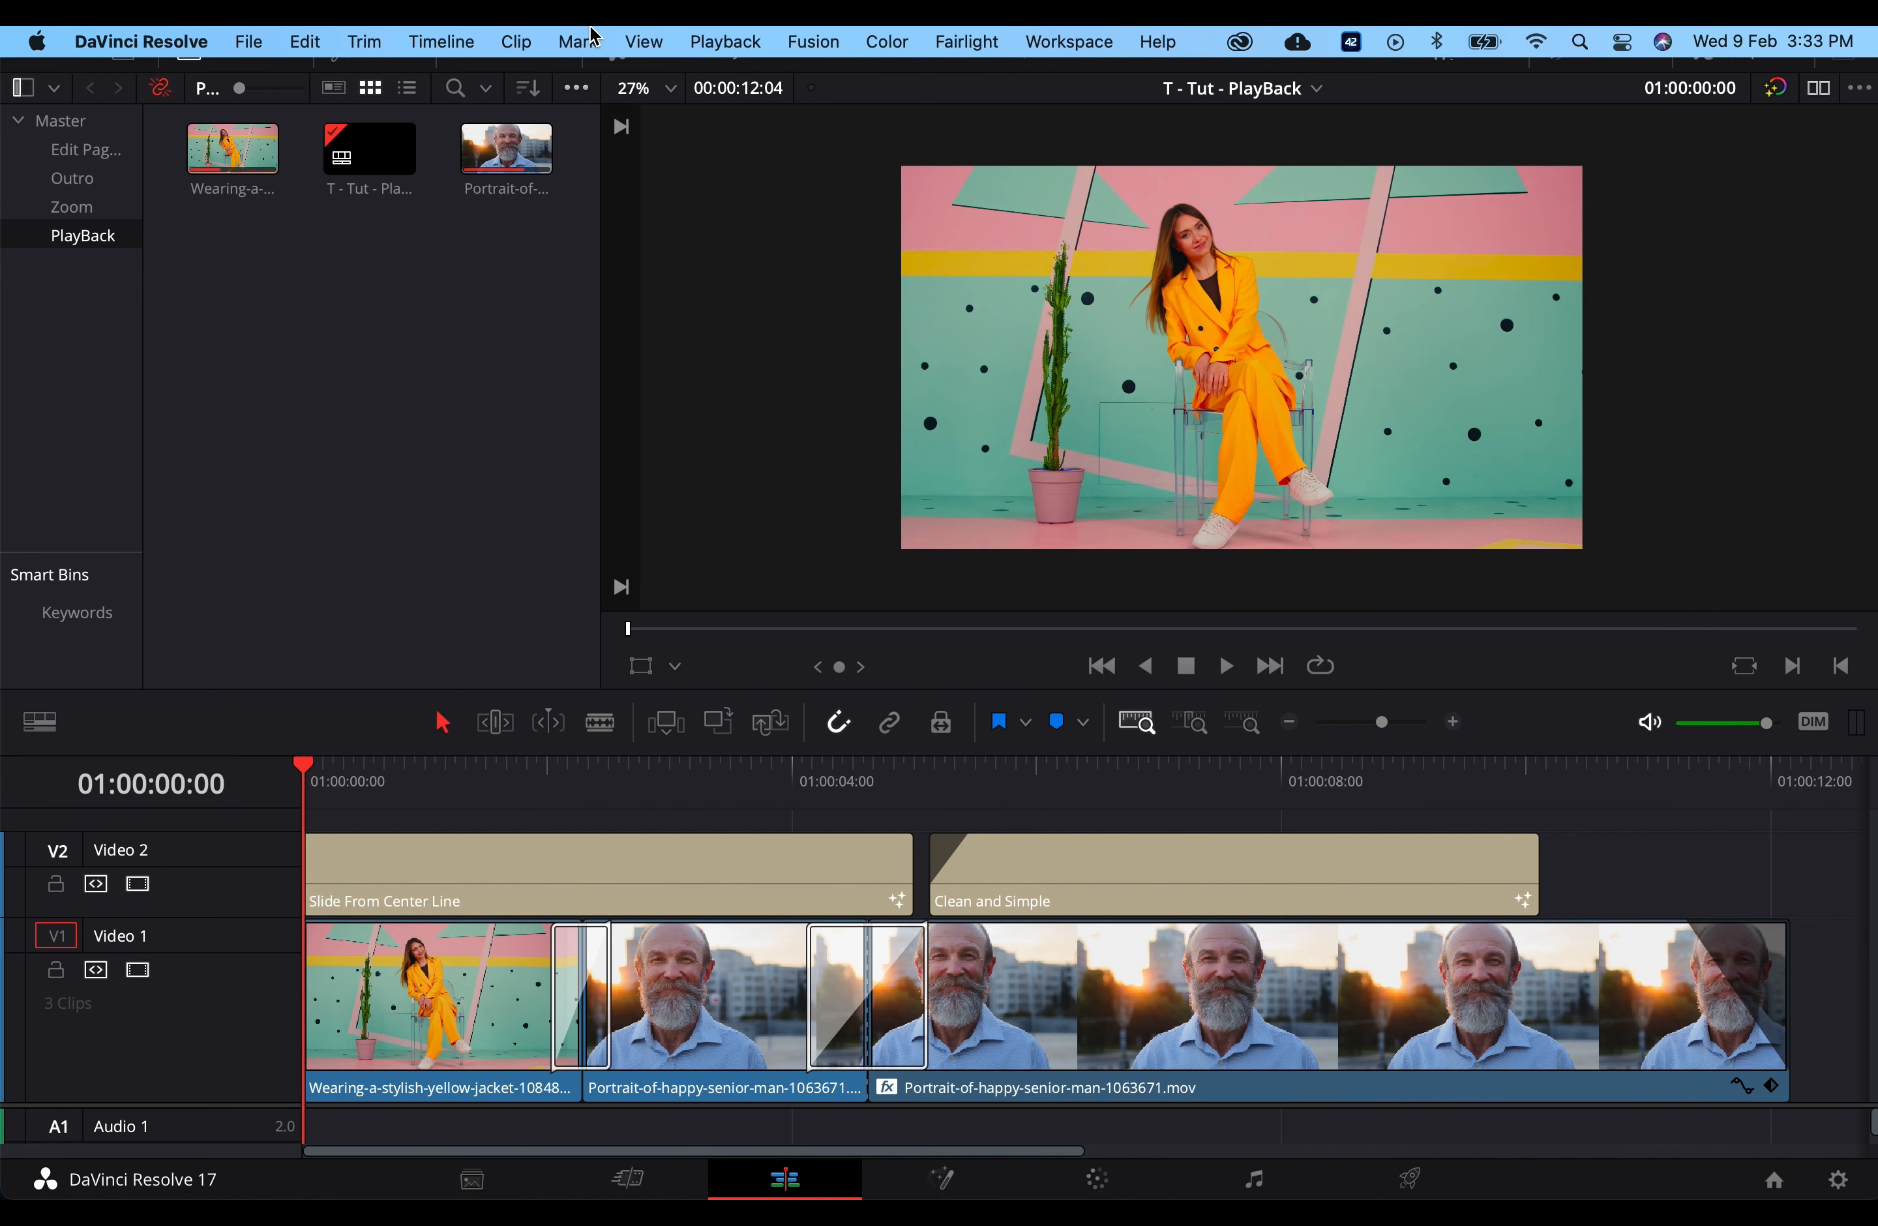
{"action": "left_click", "coordinate": [726, 41]}
{"action": "mouse_move", "coordinate": [796, 195]}
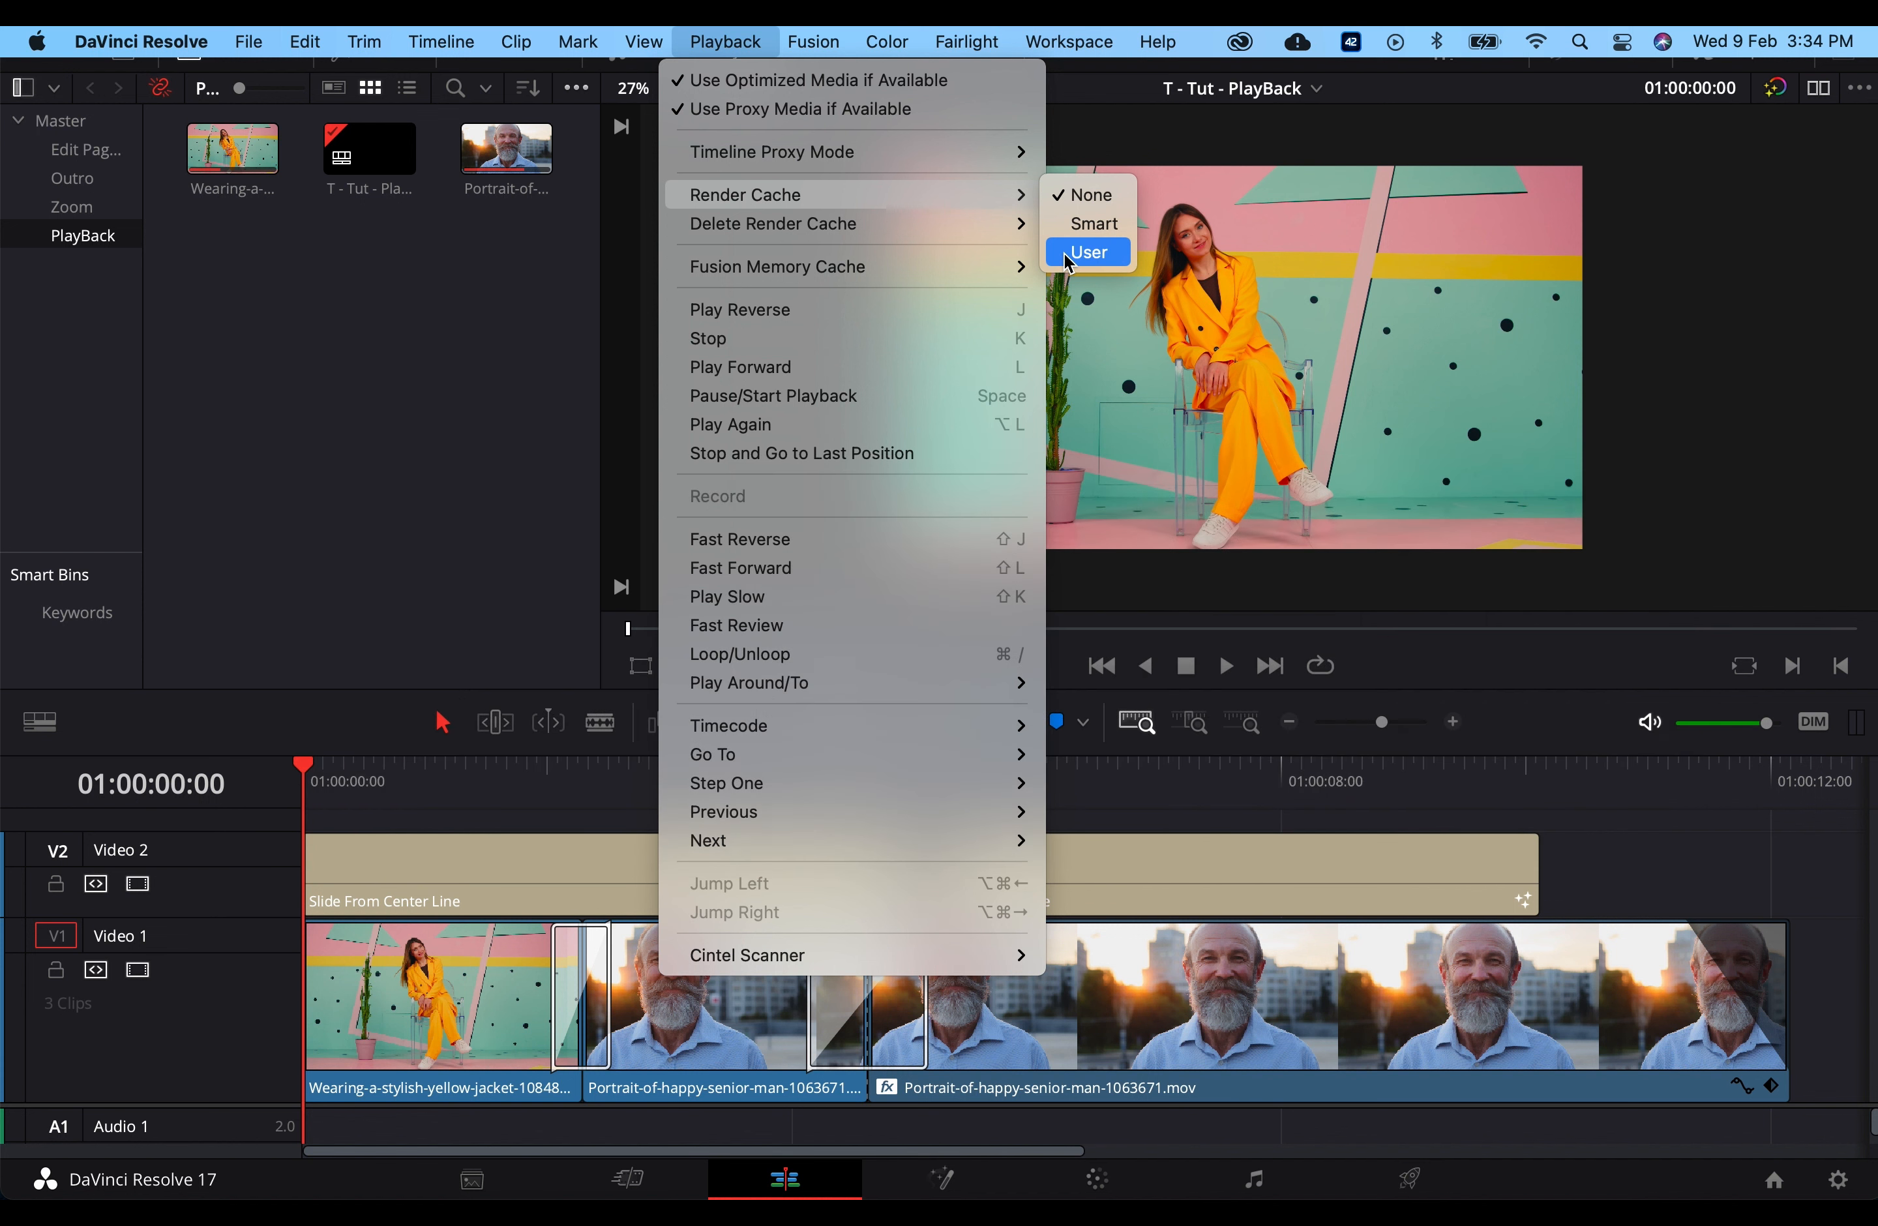
{"action": "left_click", "coordinate": [1094, 223]}
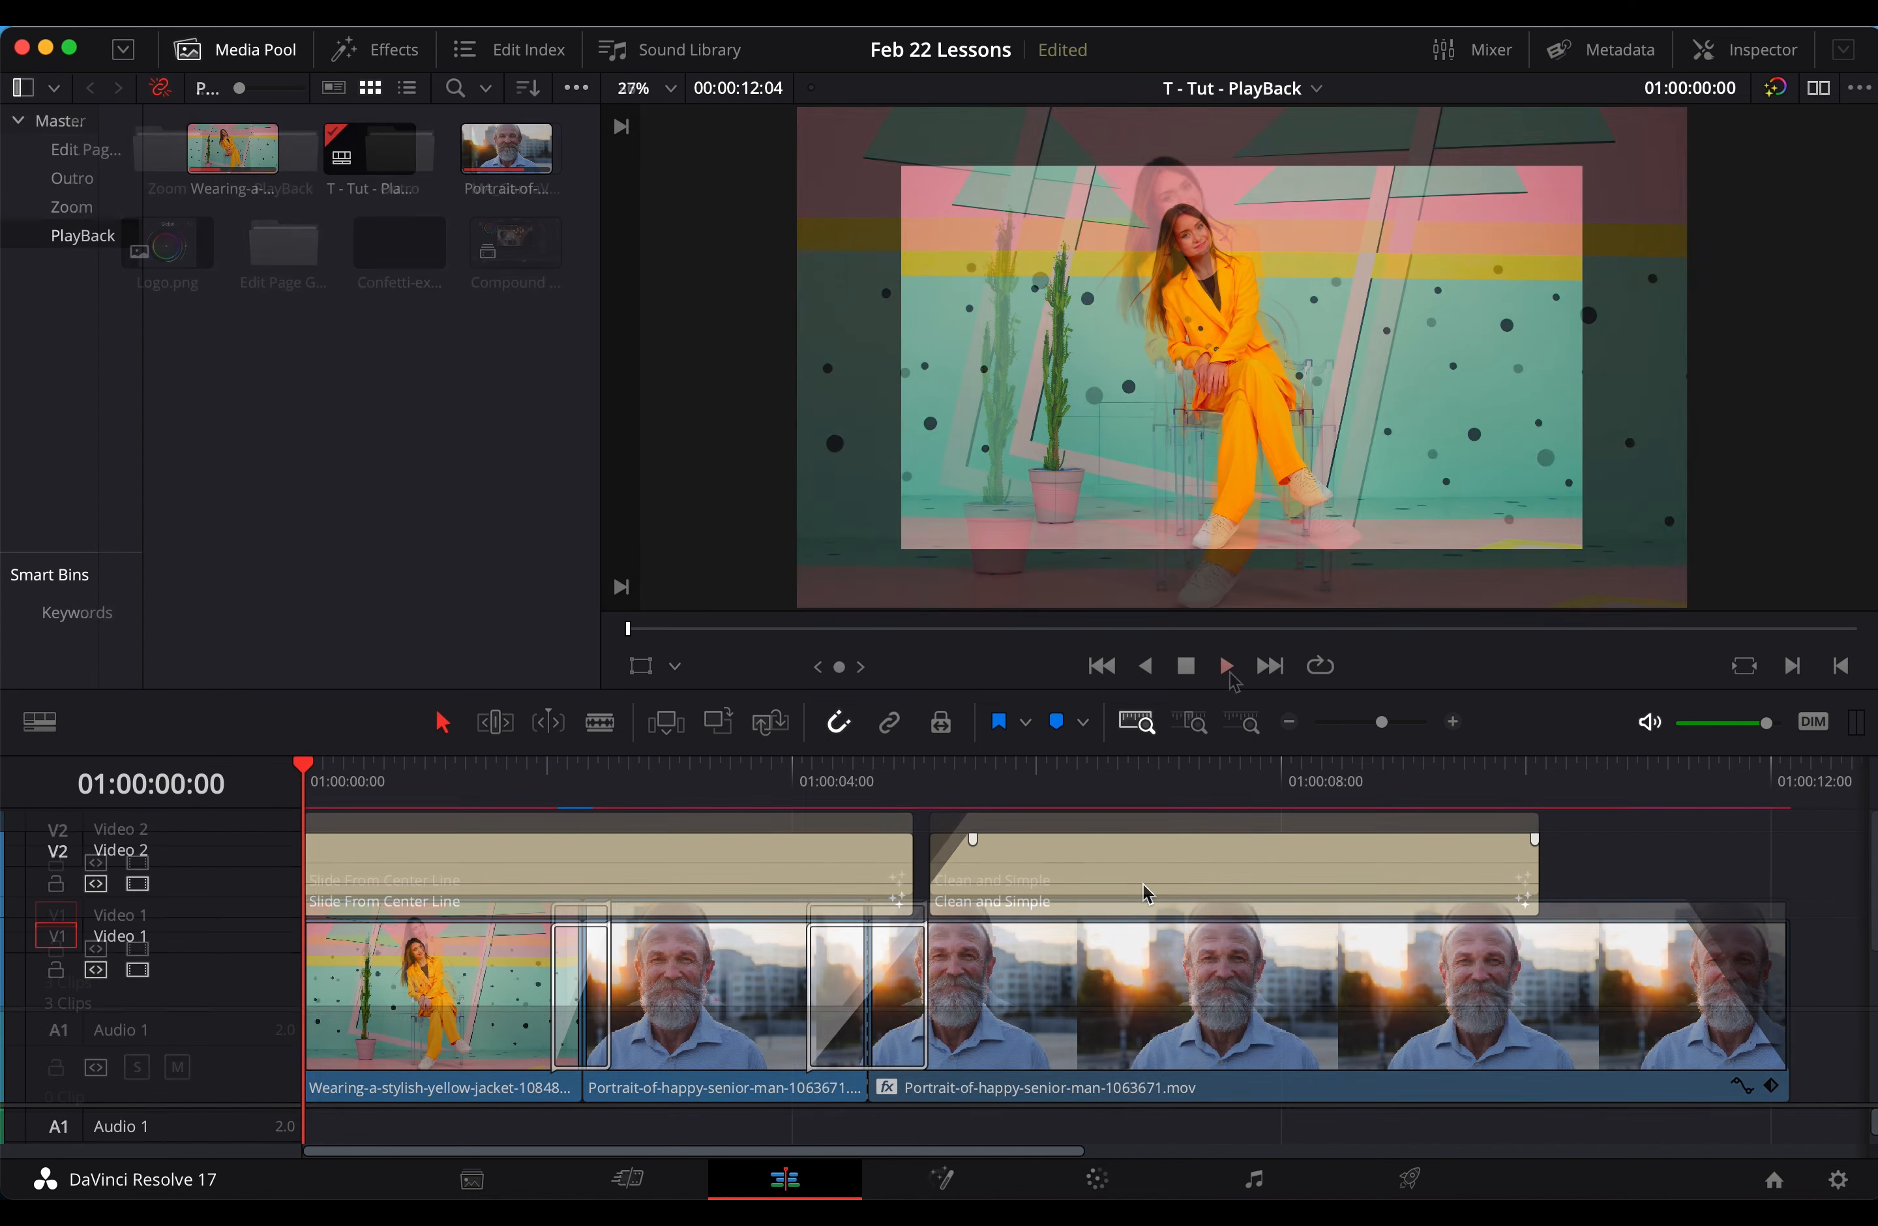
{"action": "left_click", "coordinate": [1227, 667]}
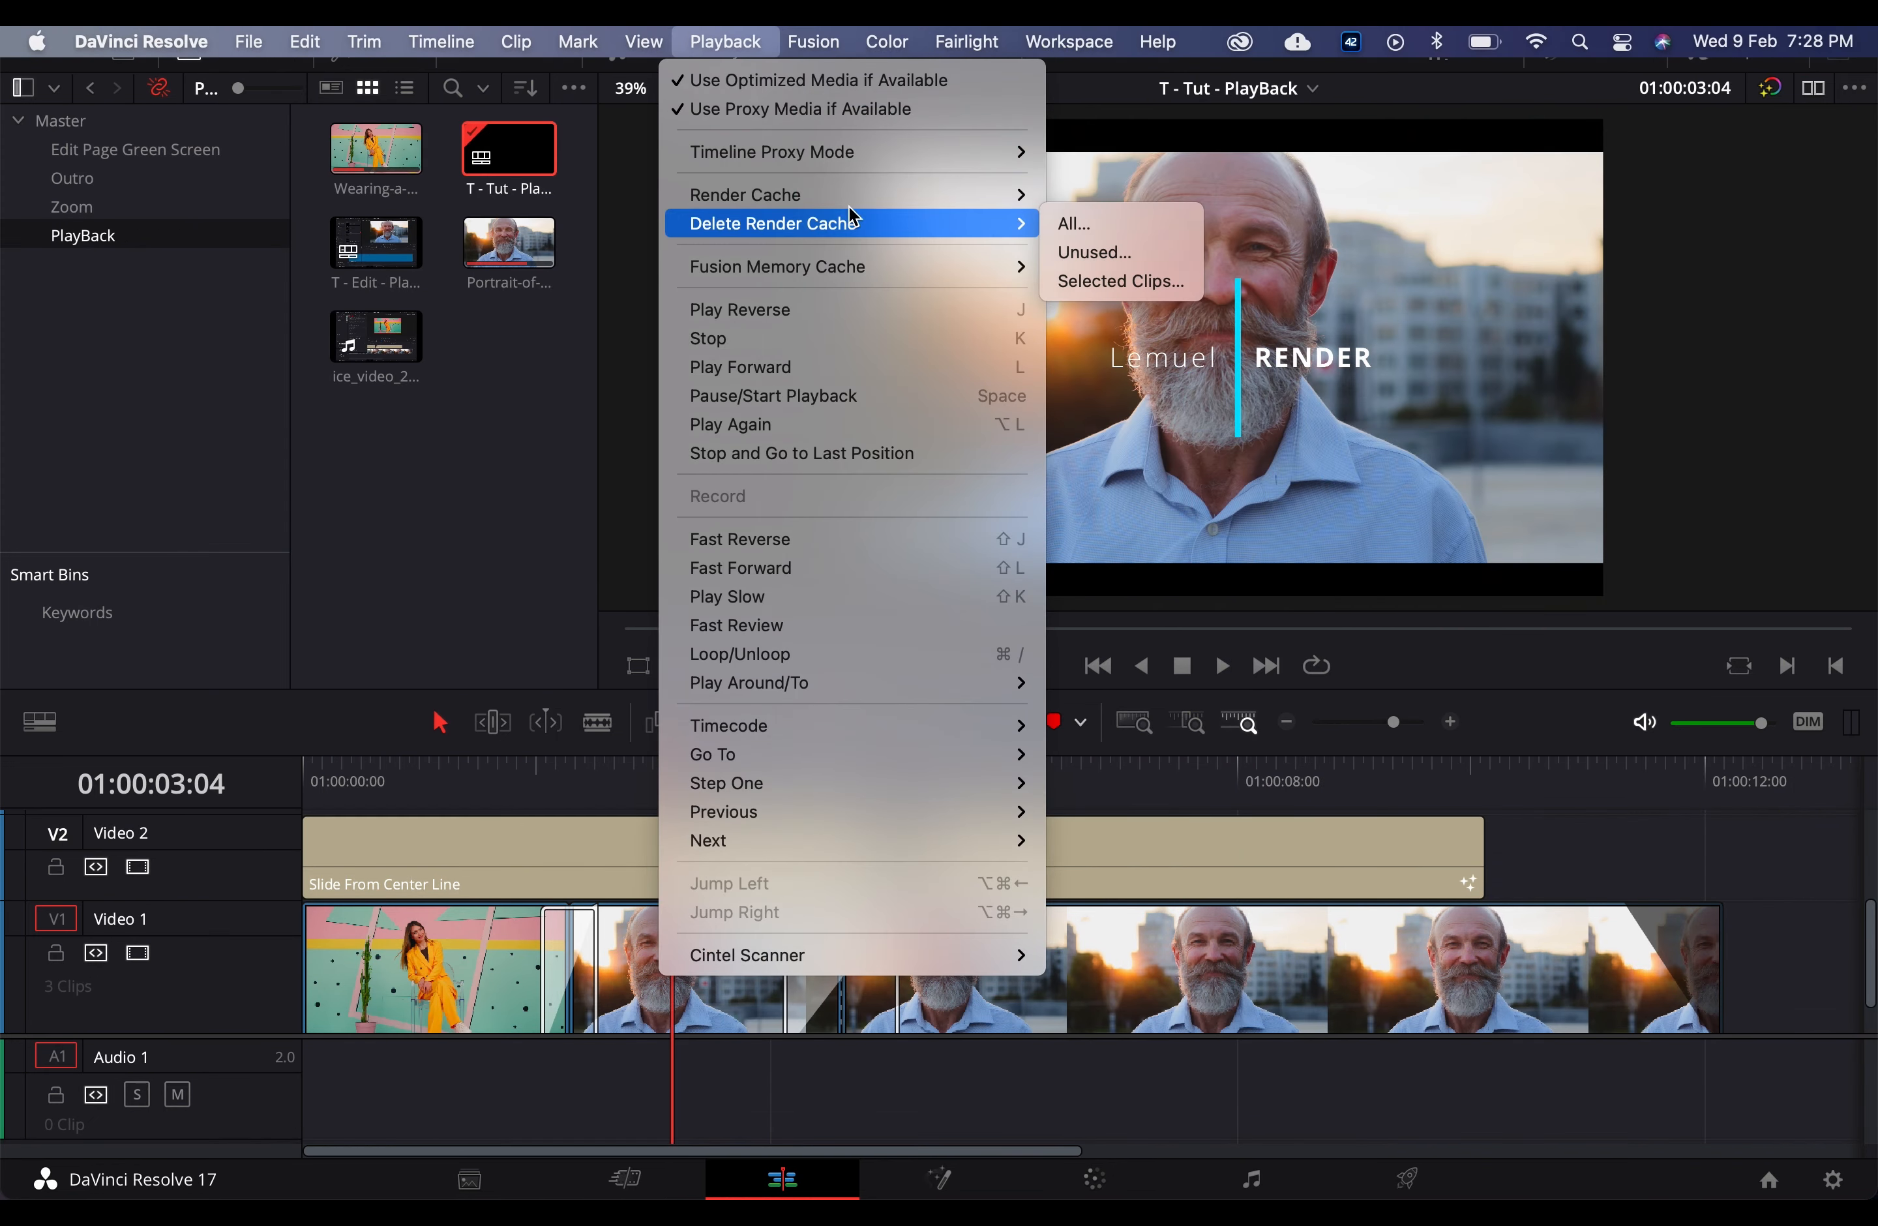
Set the Render Cache mode to User, enable Render Cache Color Output for the compound clip, and play it
{"action": "mouse_move", "coordinate": [1025, 199]}
{"action": "left_click", "coordinate": [1057, 251]}
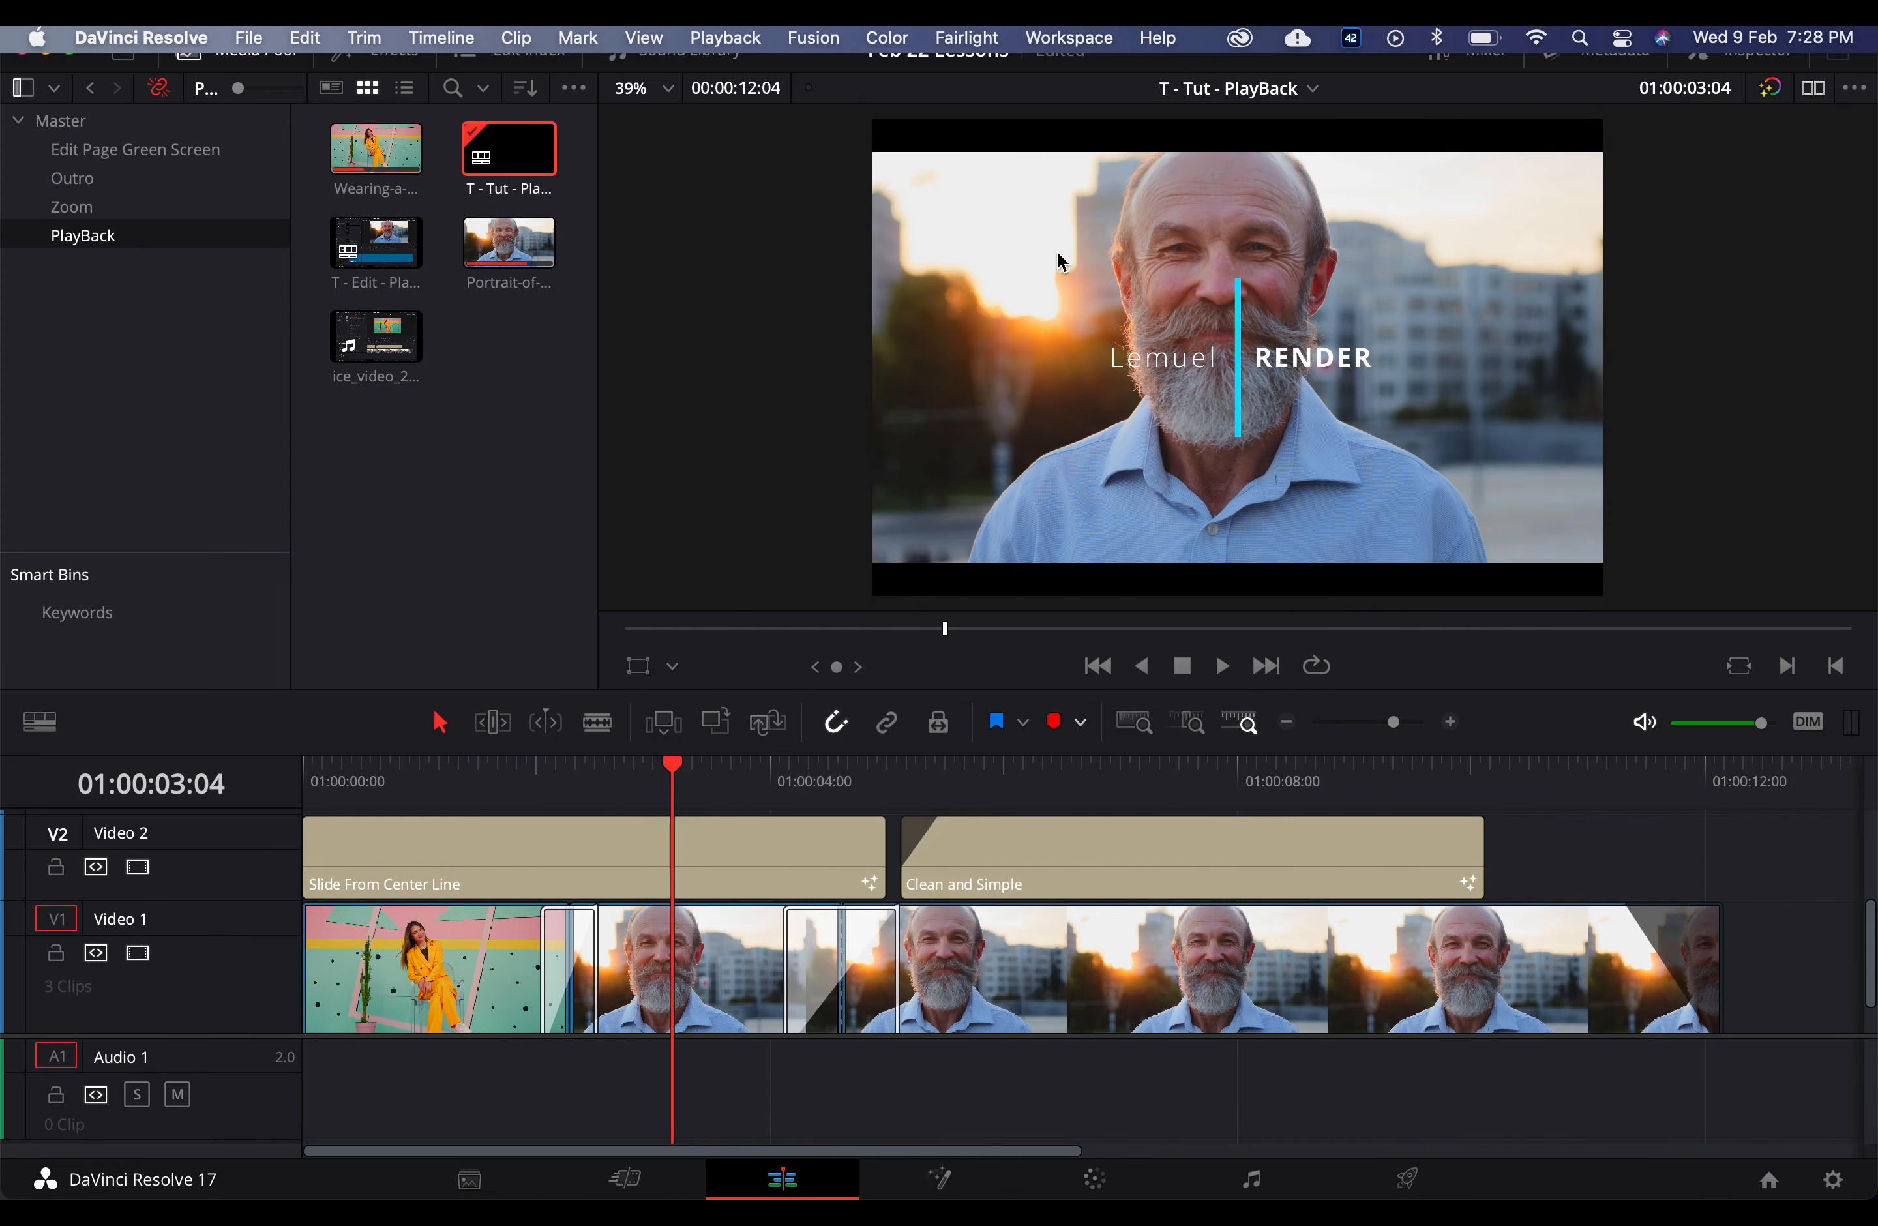
{"action": "left_click", "coordinate": [764, 801]}
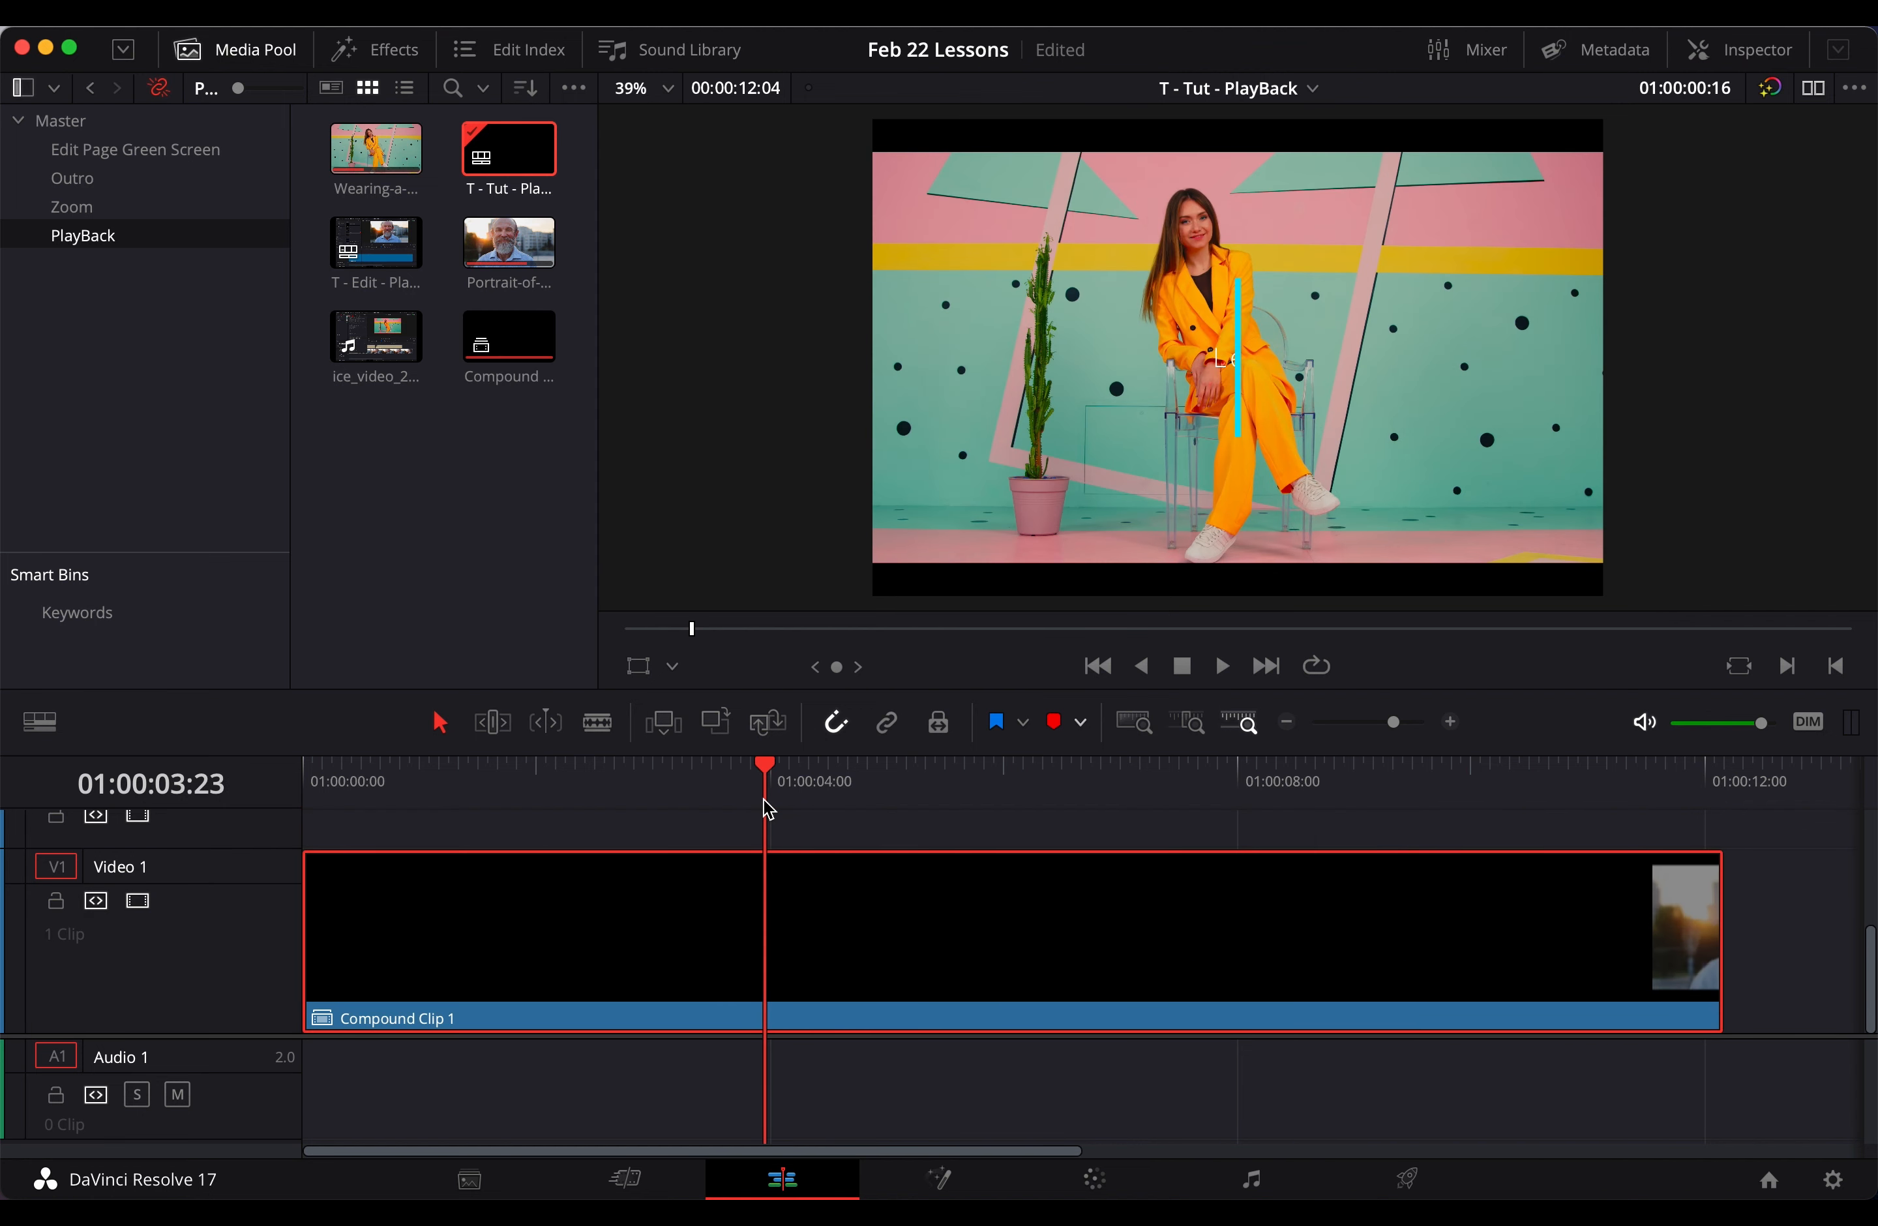
{"action": "right_click", "coordinate": [757, 917]}
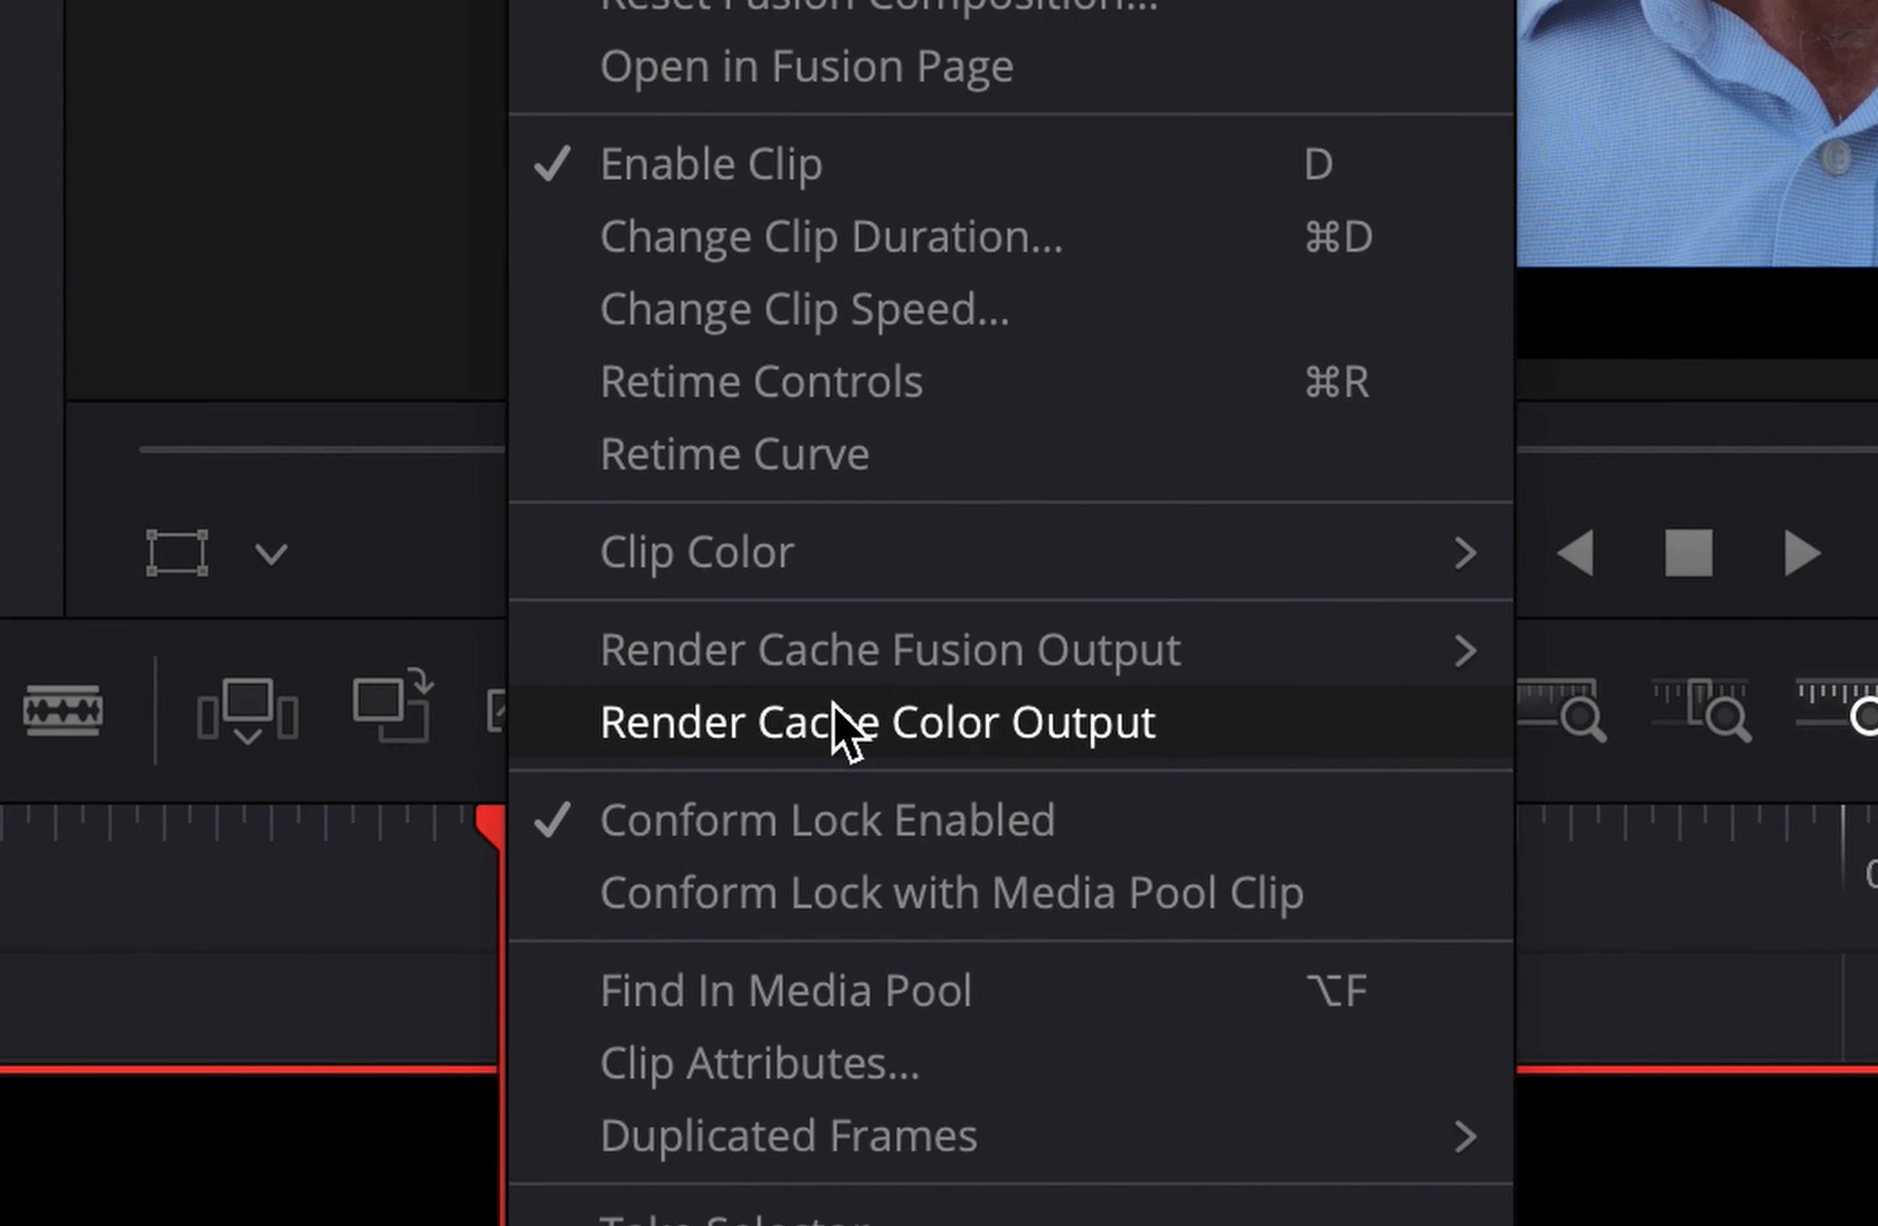
{"action": "left_click", "coordinate": [844, 726]}
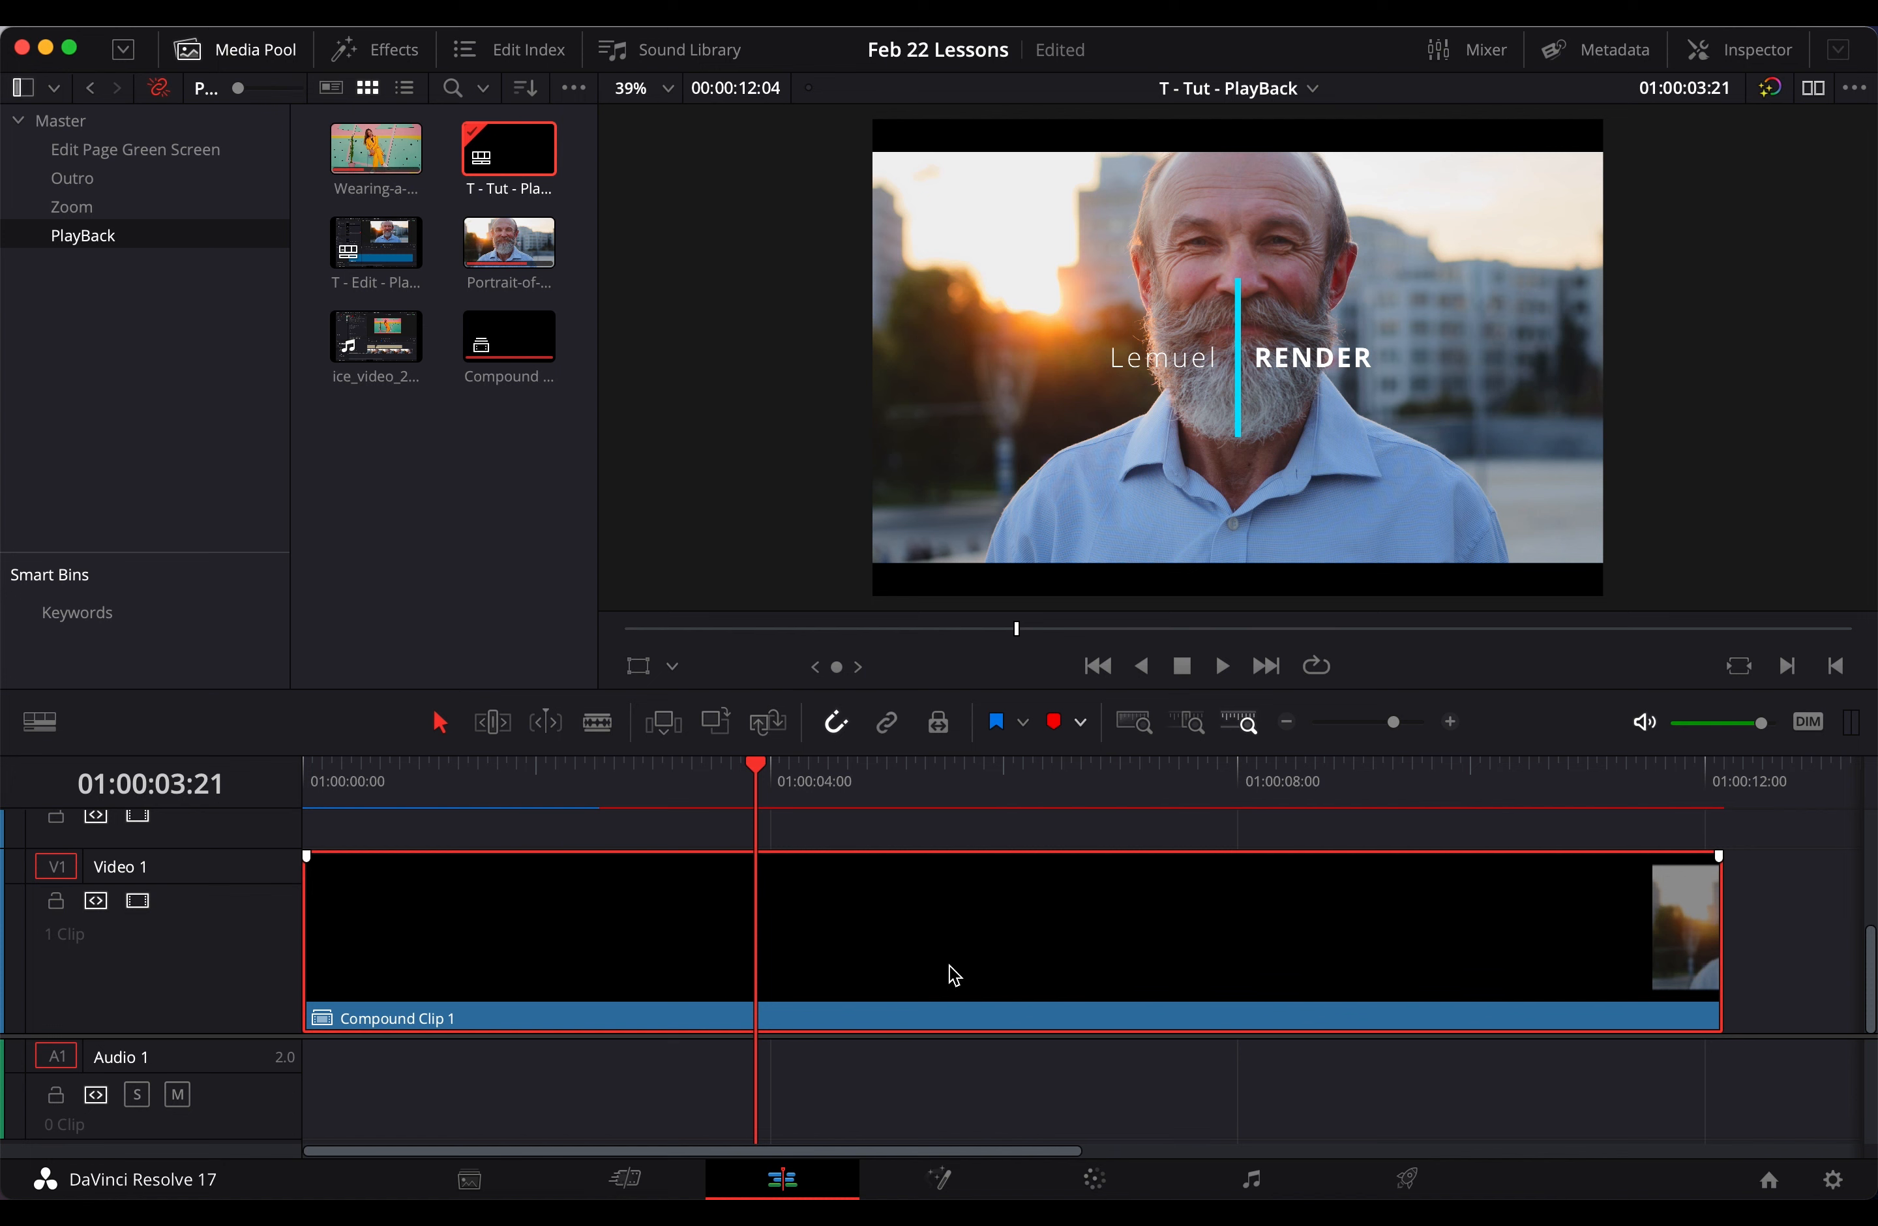
{"action": "left_click", "coordinate": [1222, 666]}
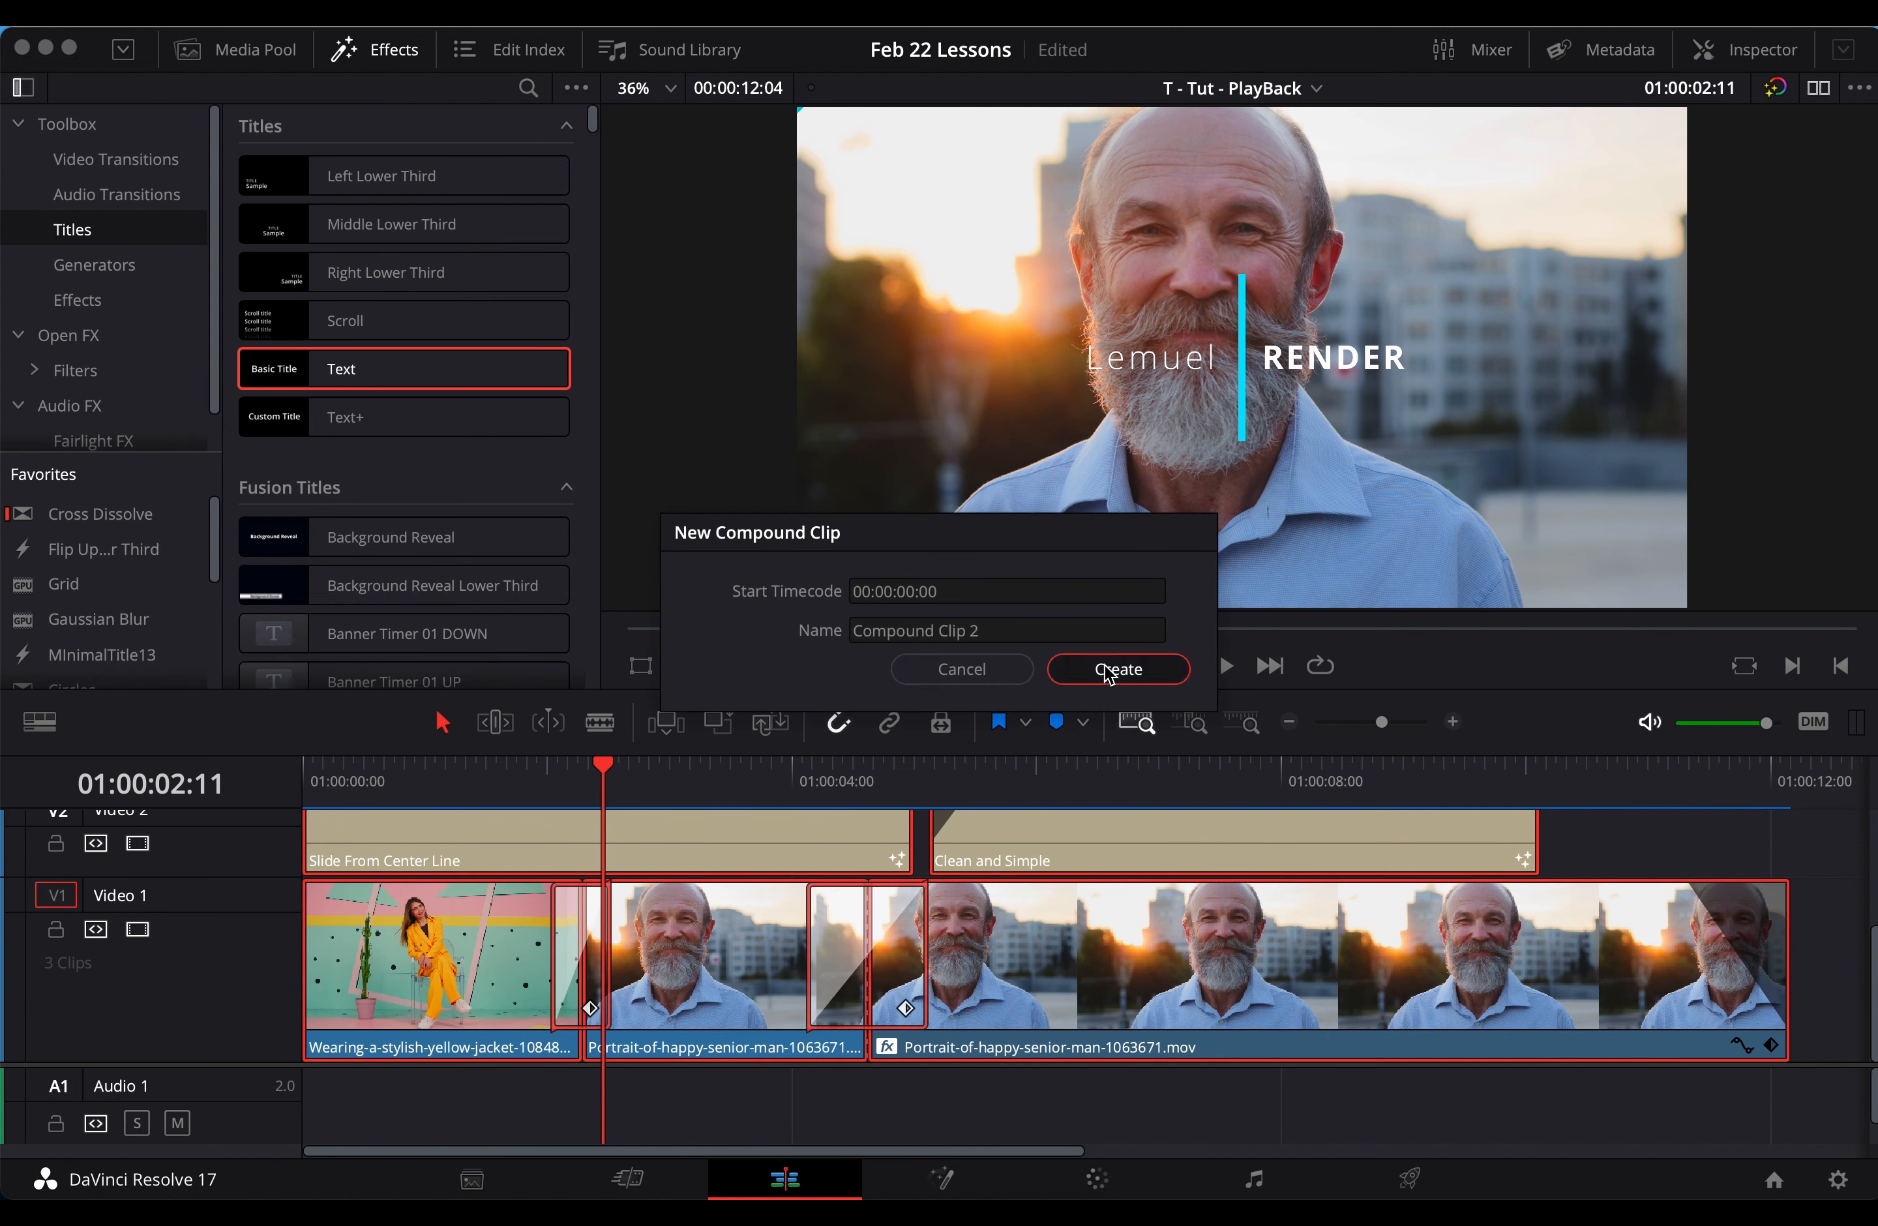
Combine all the selected timeline clips into a compound clip and briefly play it from just past the five-second mark
{"action": "left_click", "coordinate": [1110, 667]}
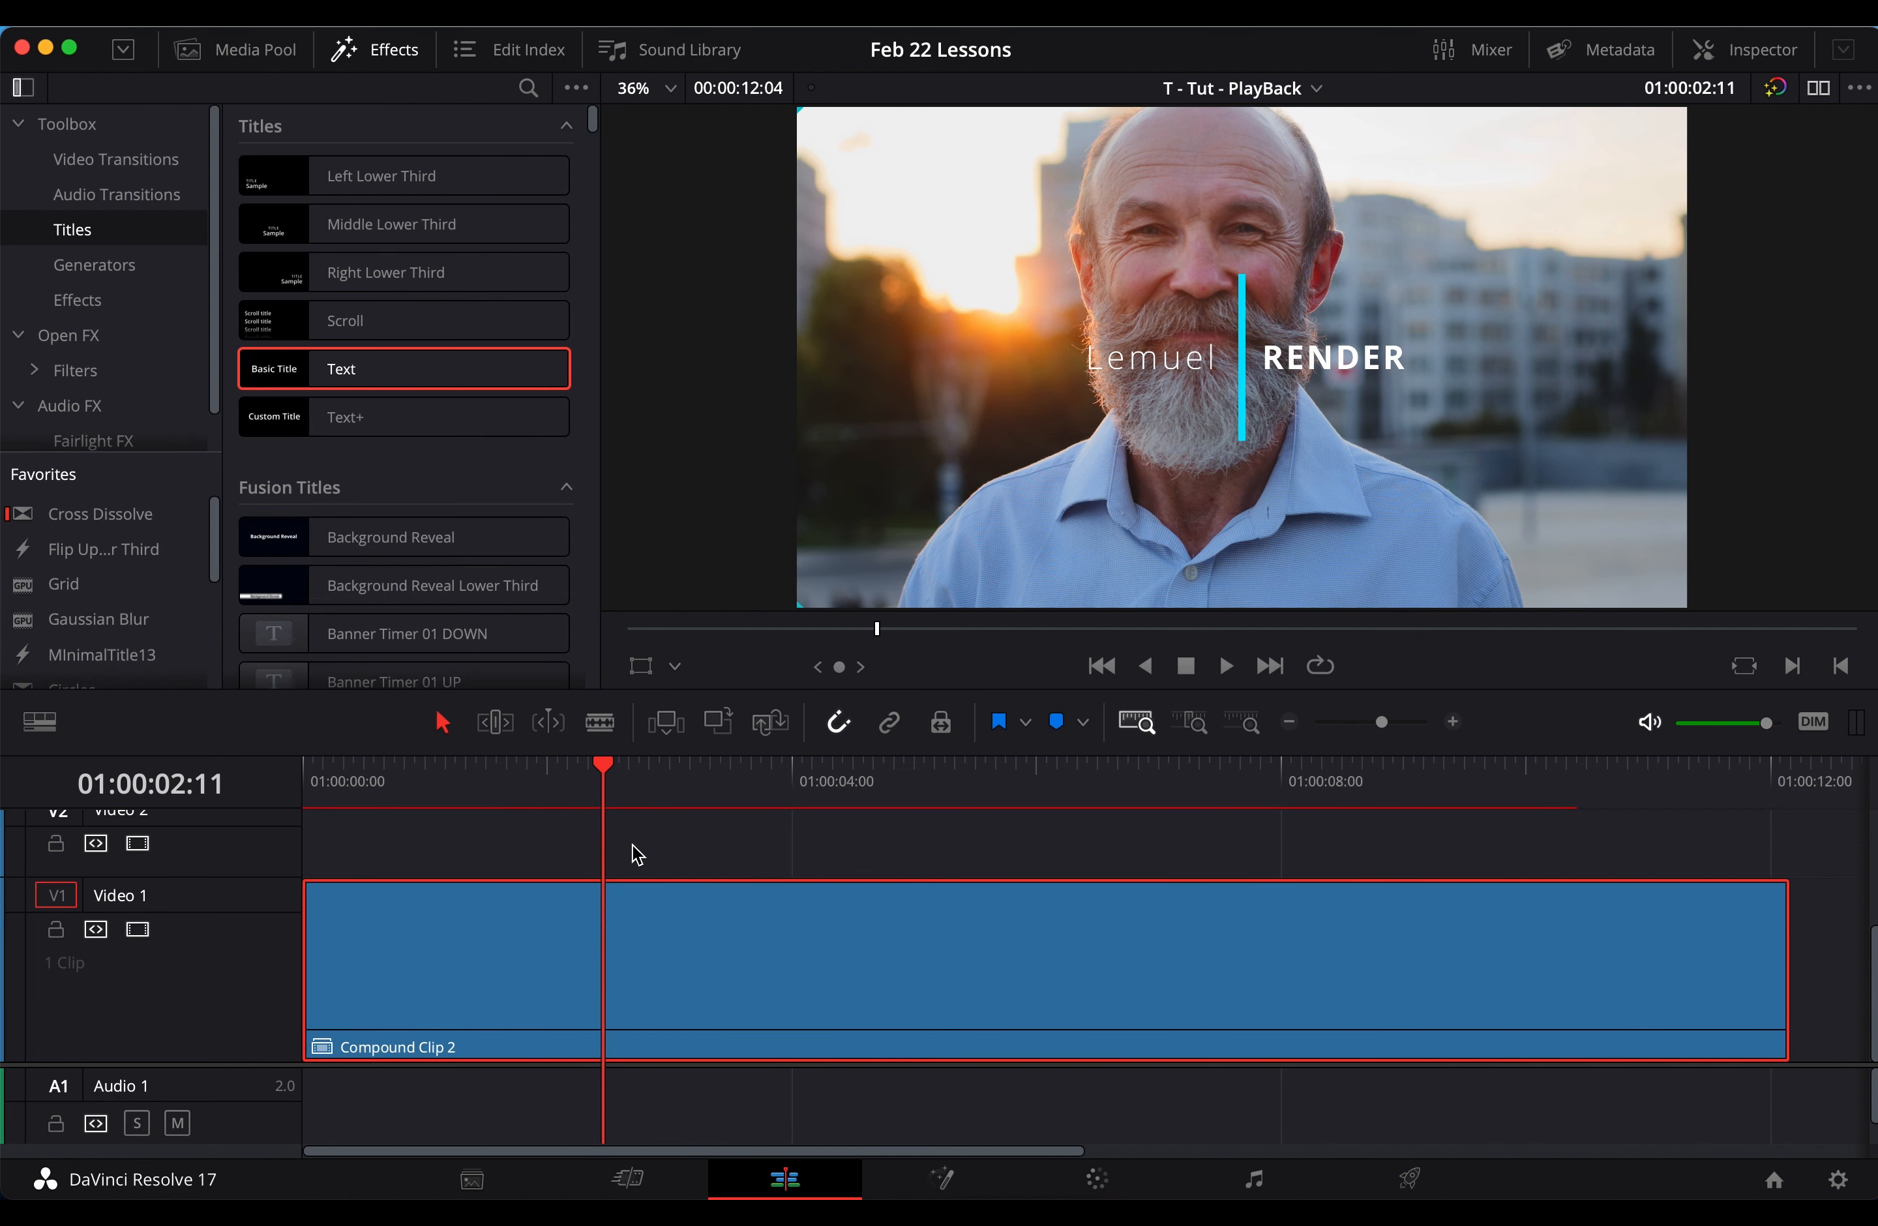
{"action": "left_click_drag", "start_coordinate": [579, 787], "coordinate": [984, 763]}
{"action": "key", "text": "space"}
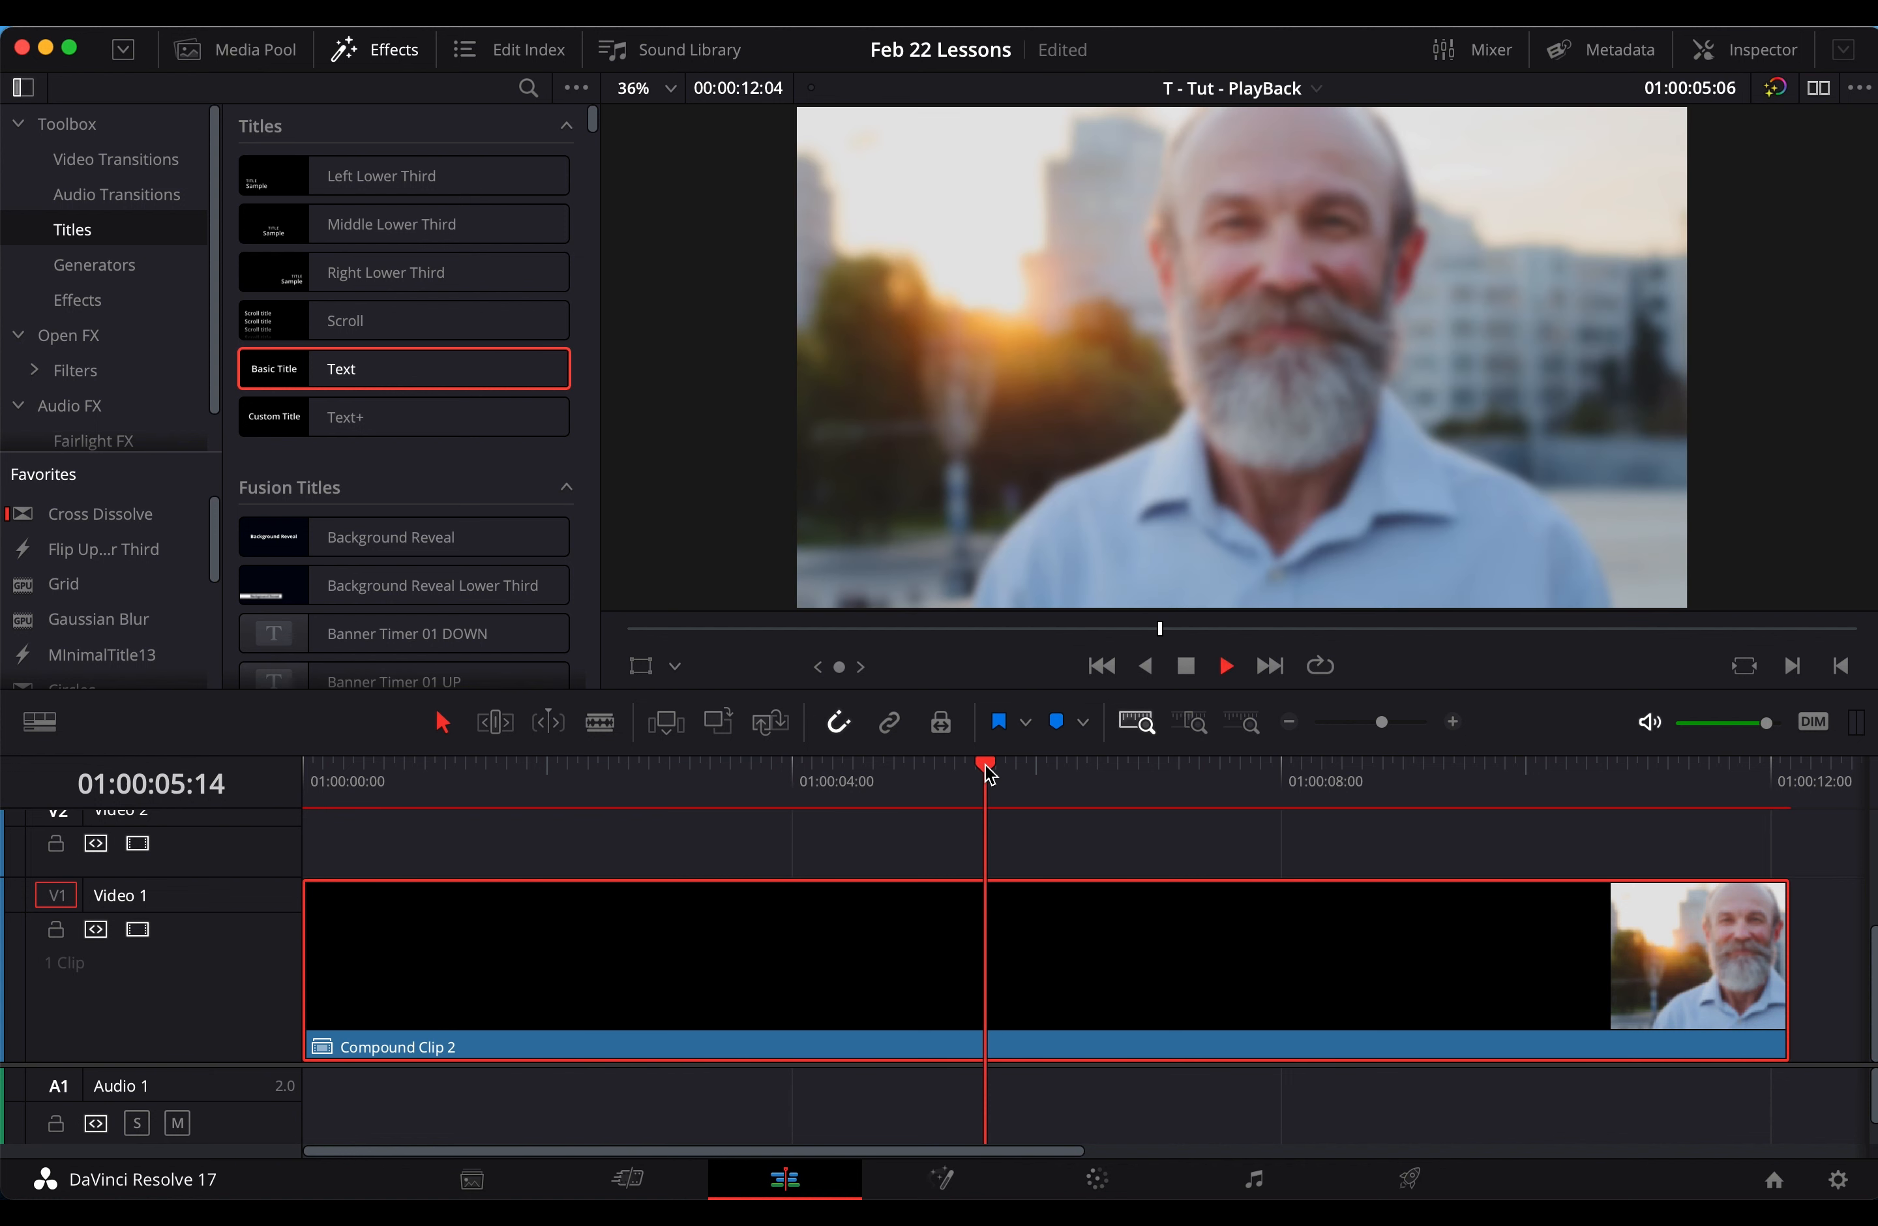
{"action": "key", "text": "space"}
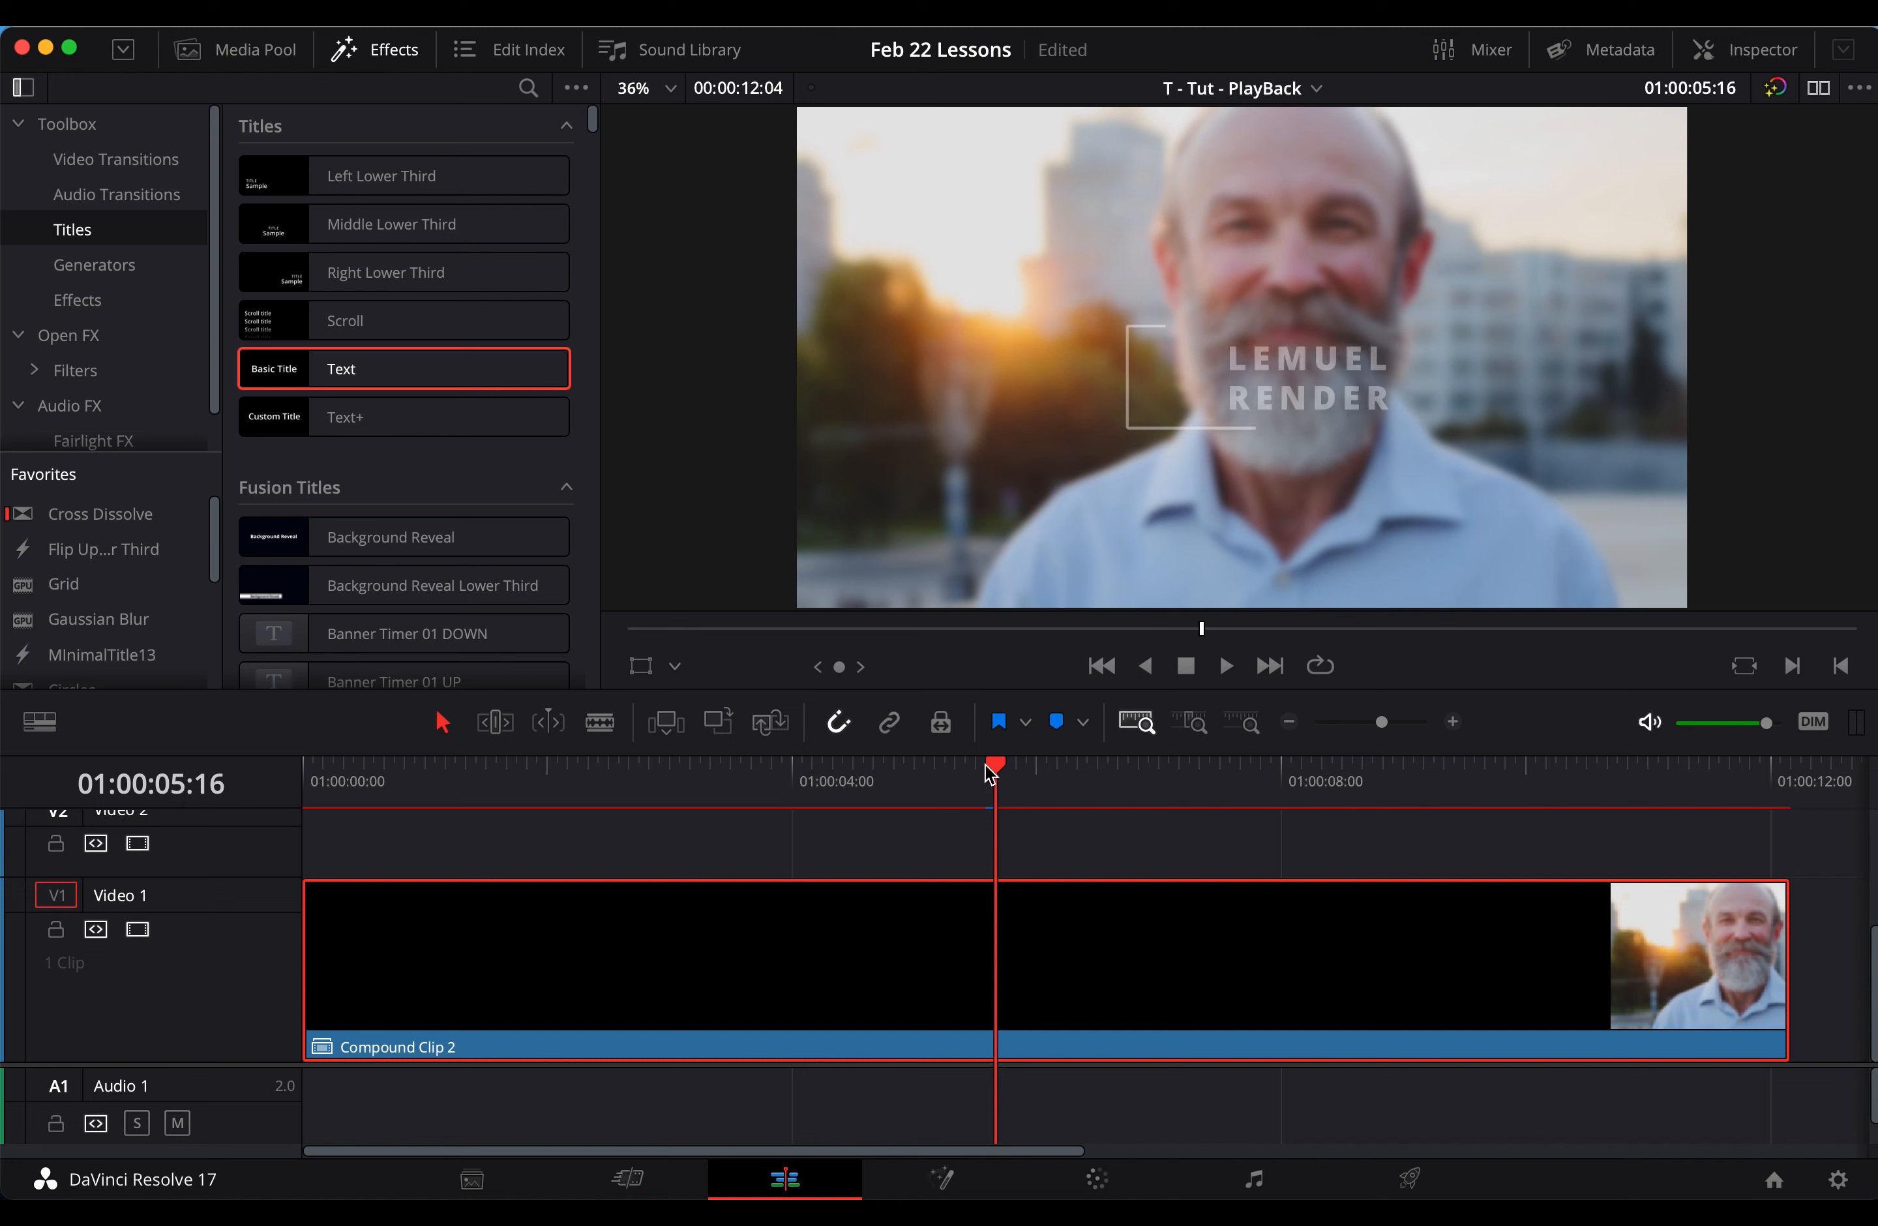
Set the Render Cache mode to None
{"action": "left_click", "coordinate": [720, 36]}
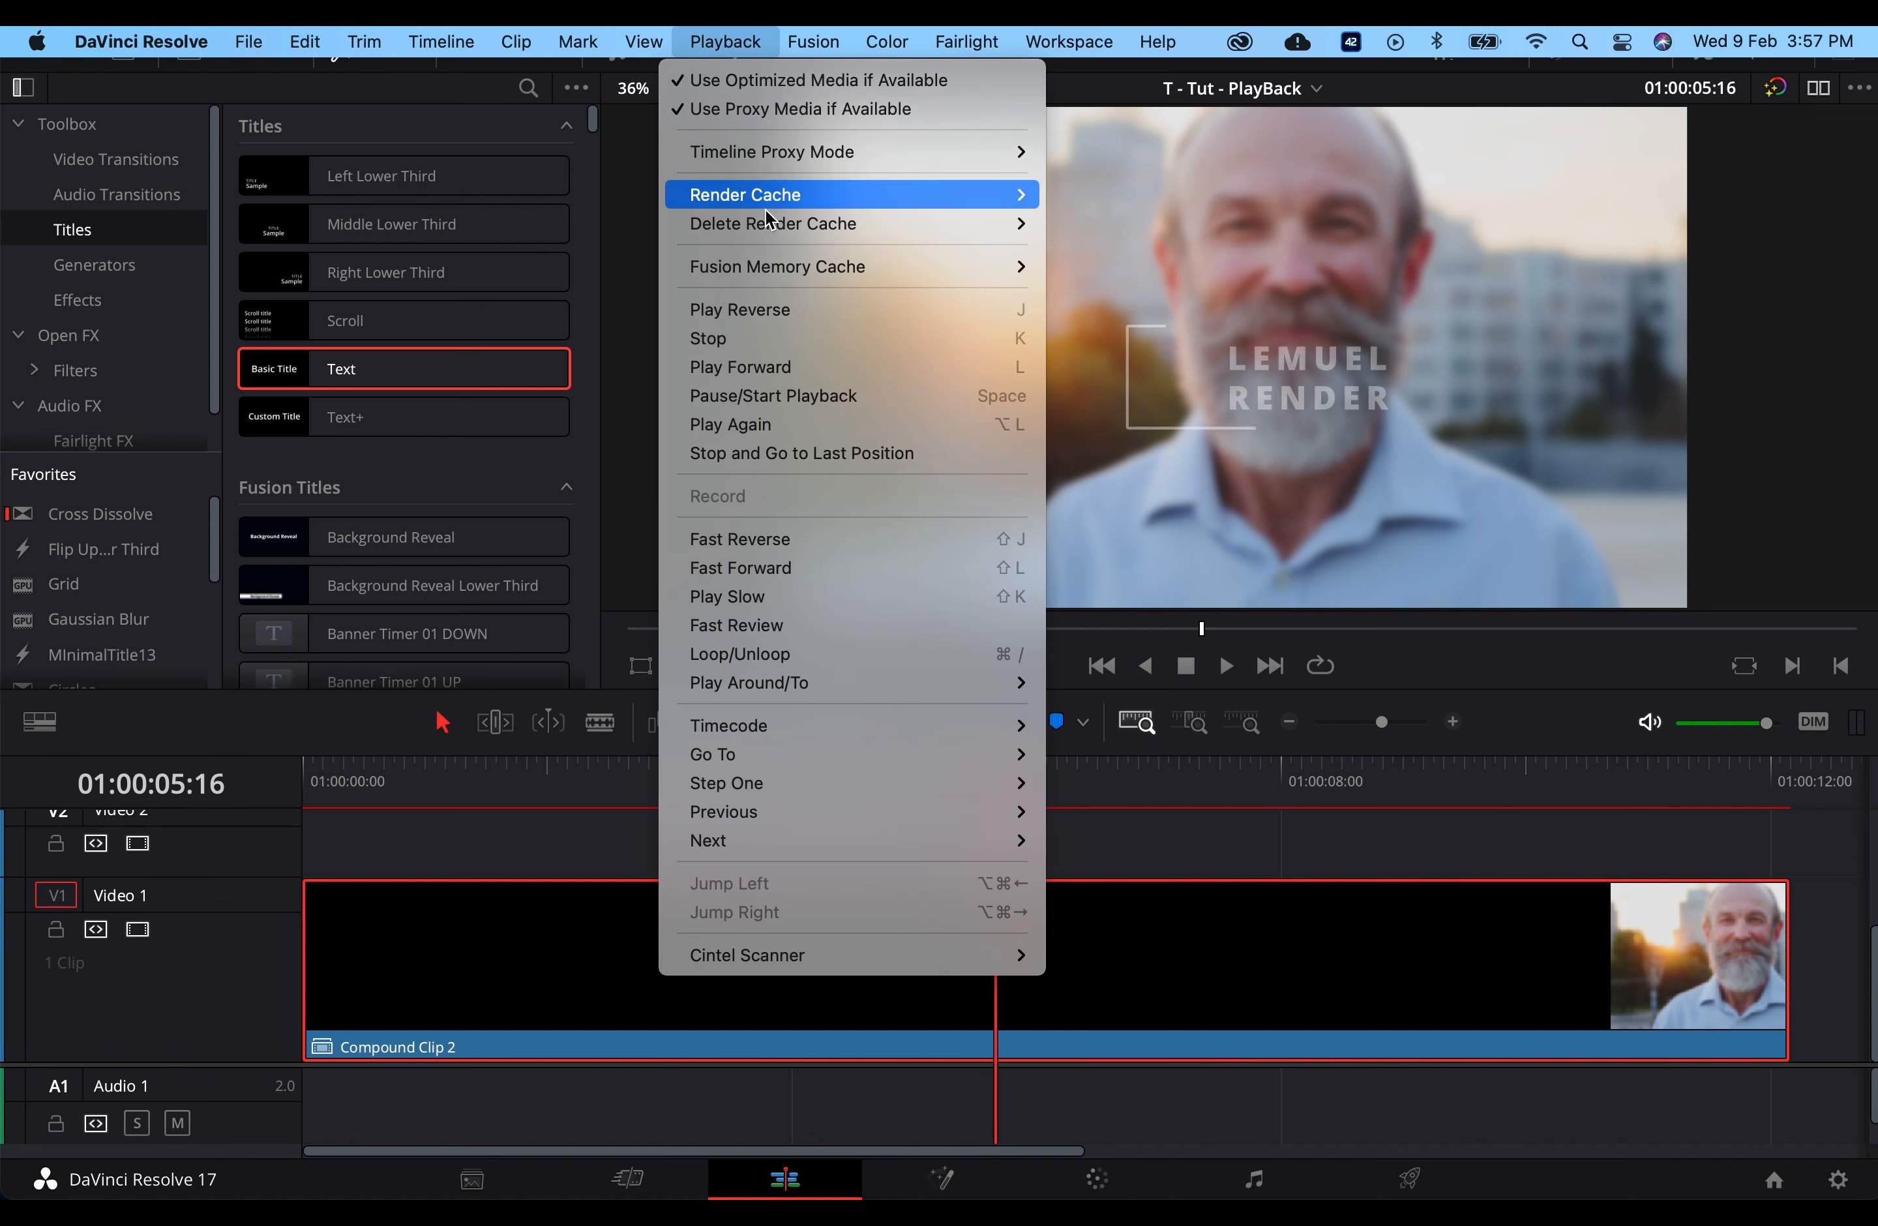
{"action": "mouse_move", "coordinate": [842, 195]}
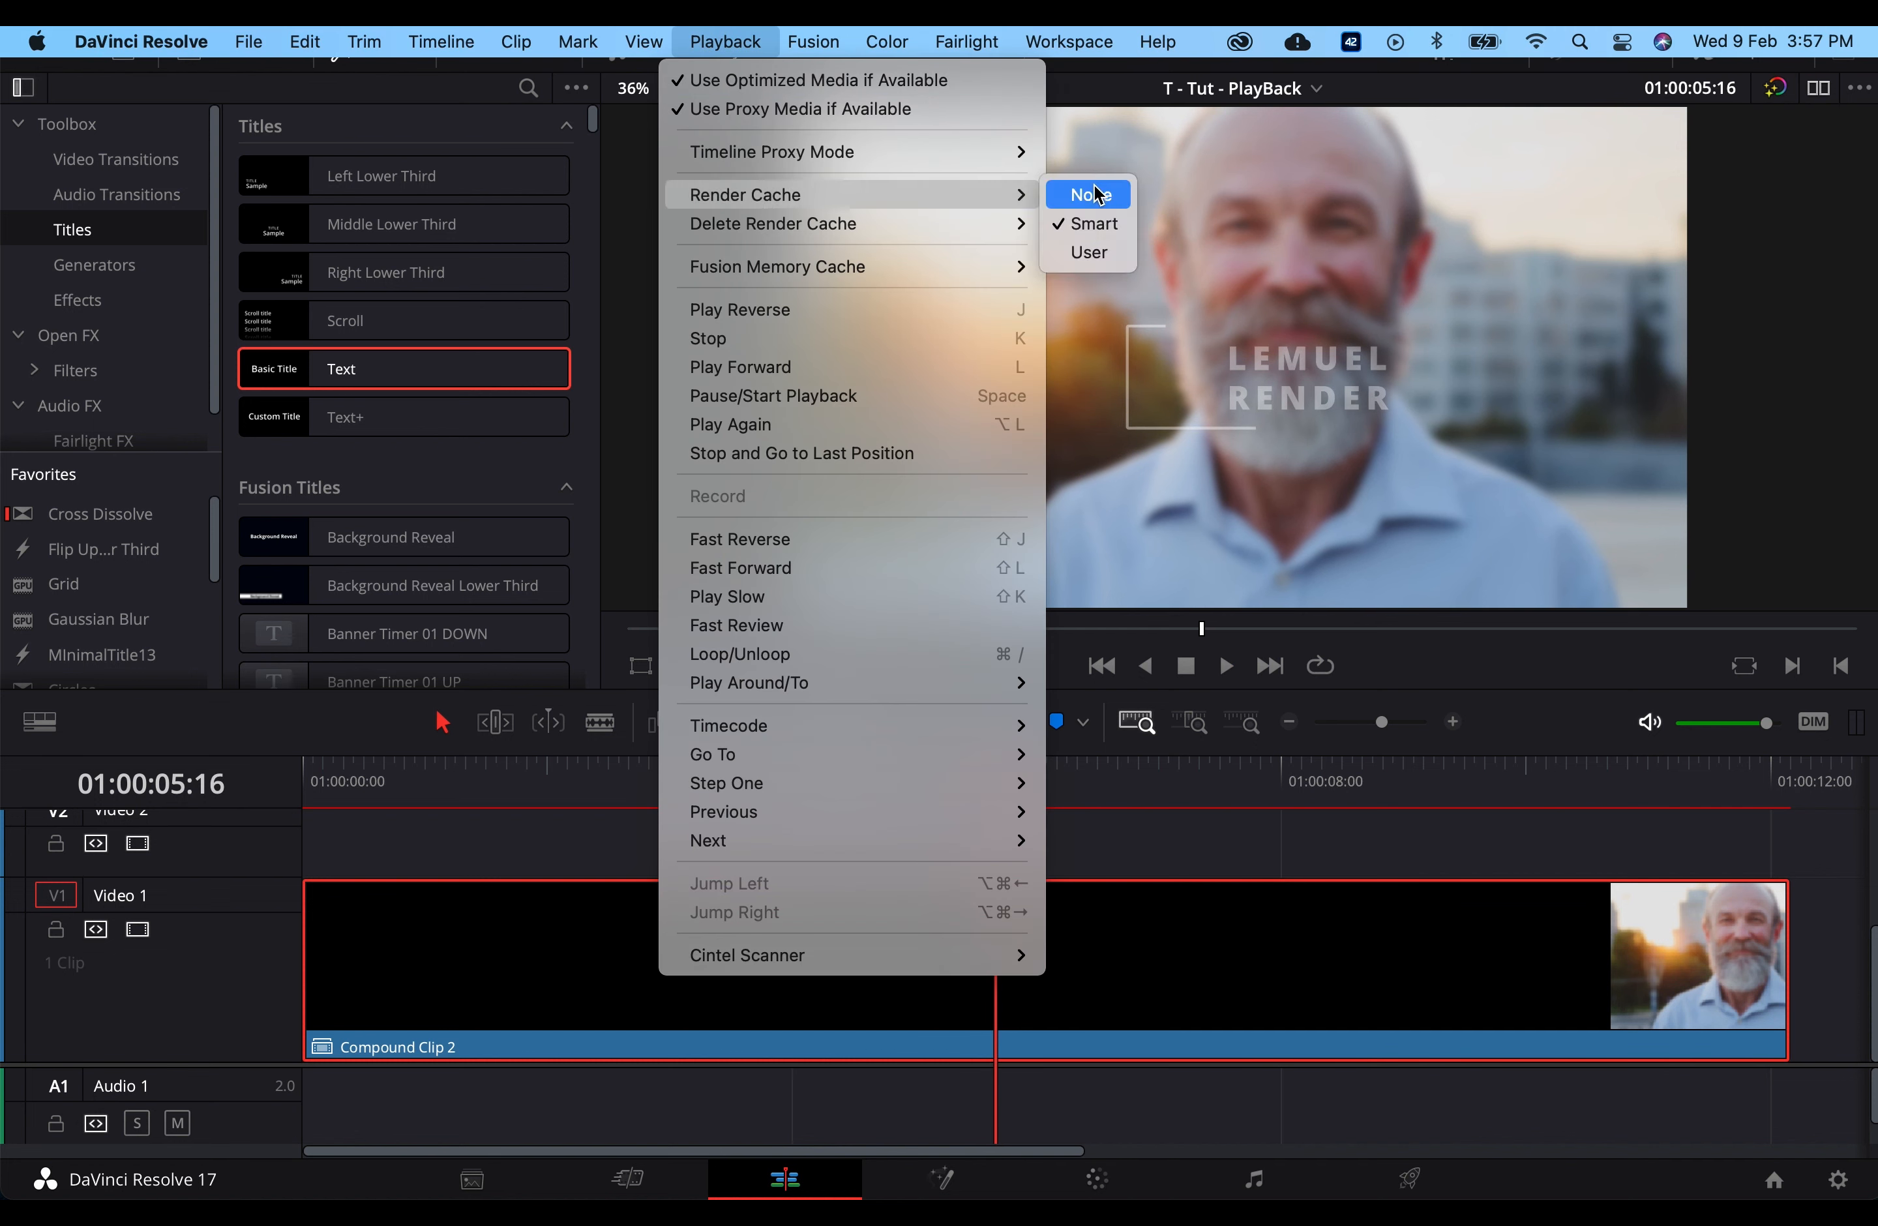
{"action": "left_click", "coordinate": [1092, 194]}
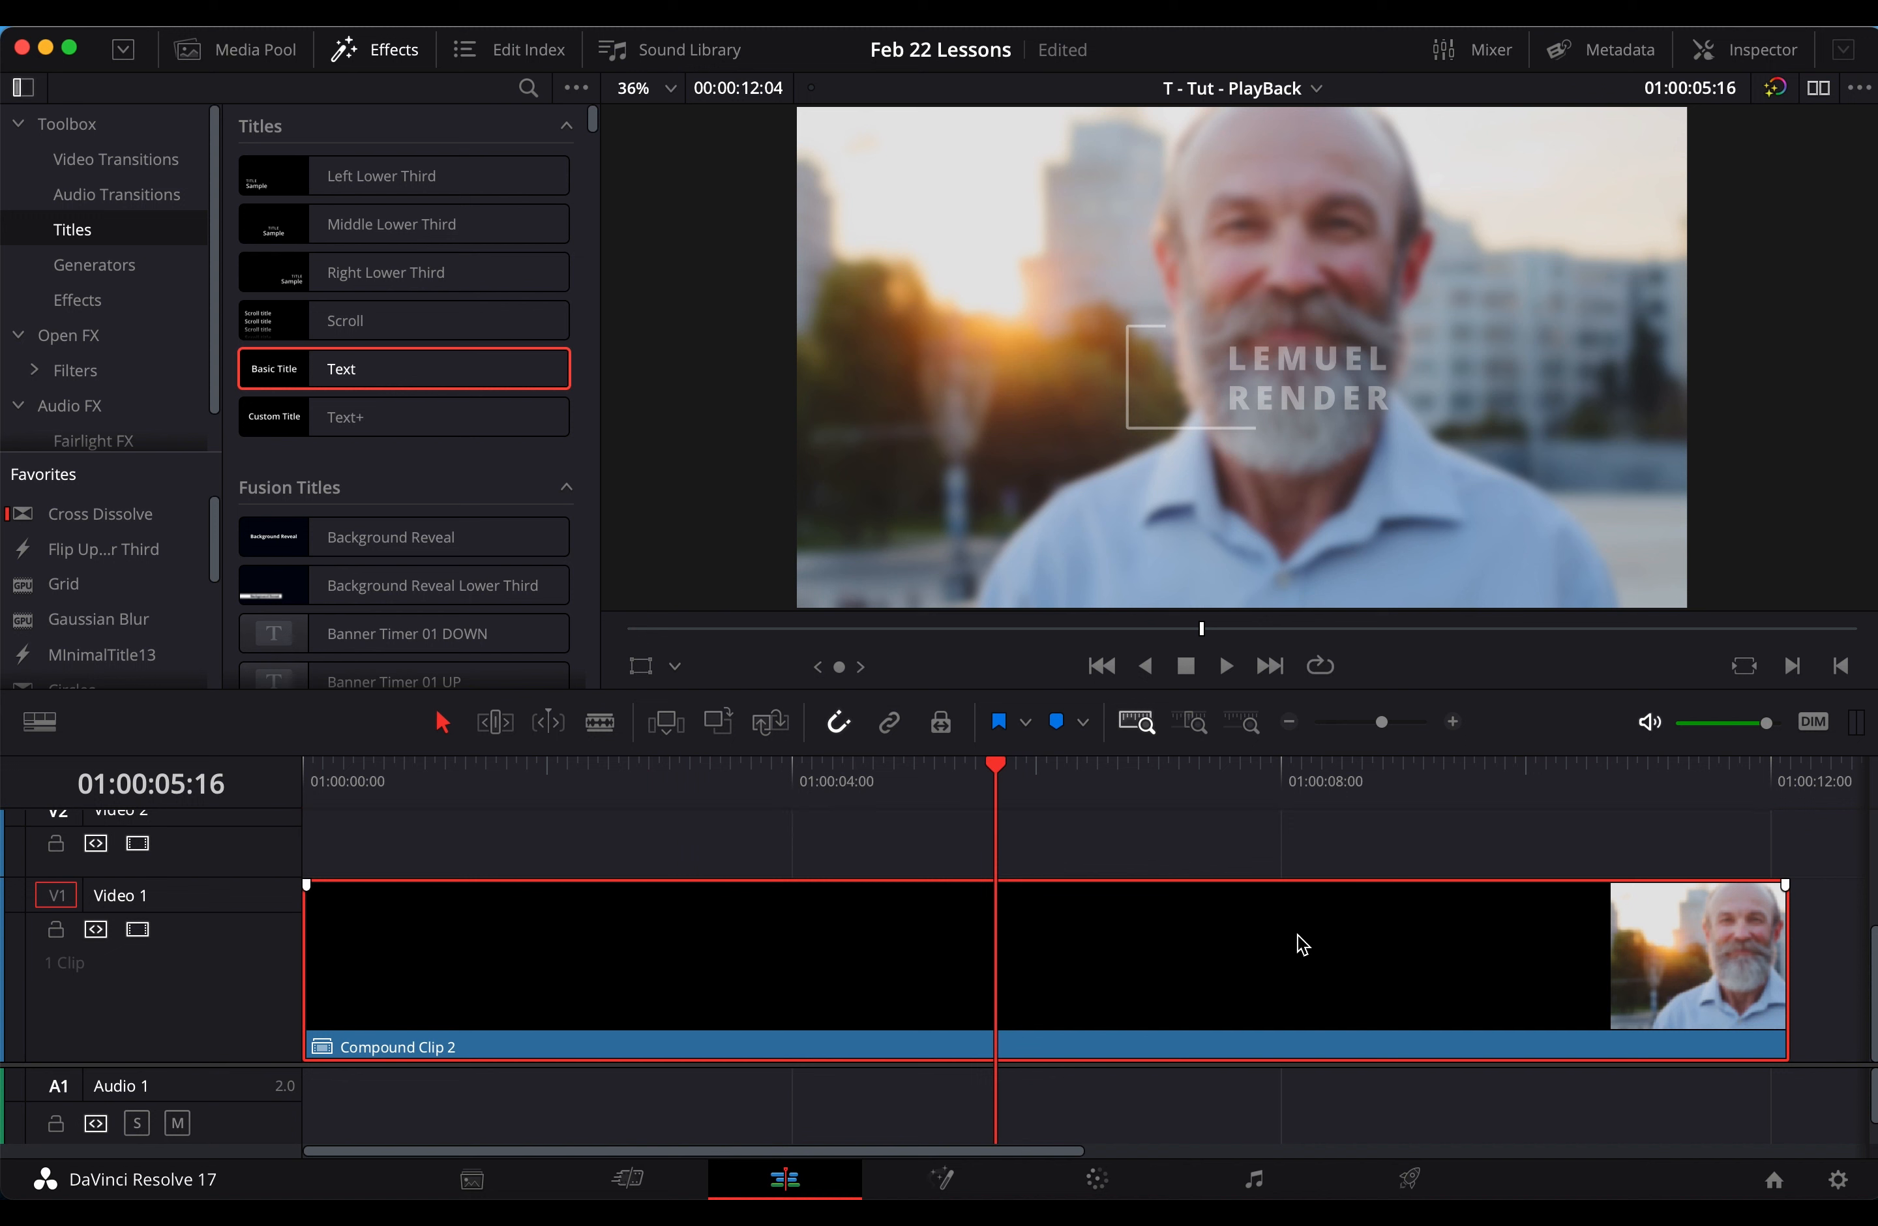
Render the compound clip in place as an MP4 with the H.264 codec, saving it to the SSD-LEMUBIT drive
{"action": "right_click", "coordinate": [886, 990]}
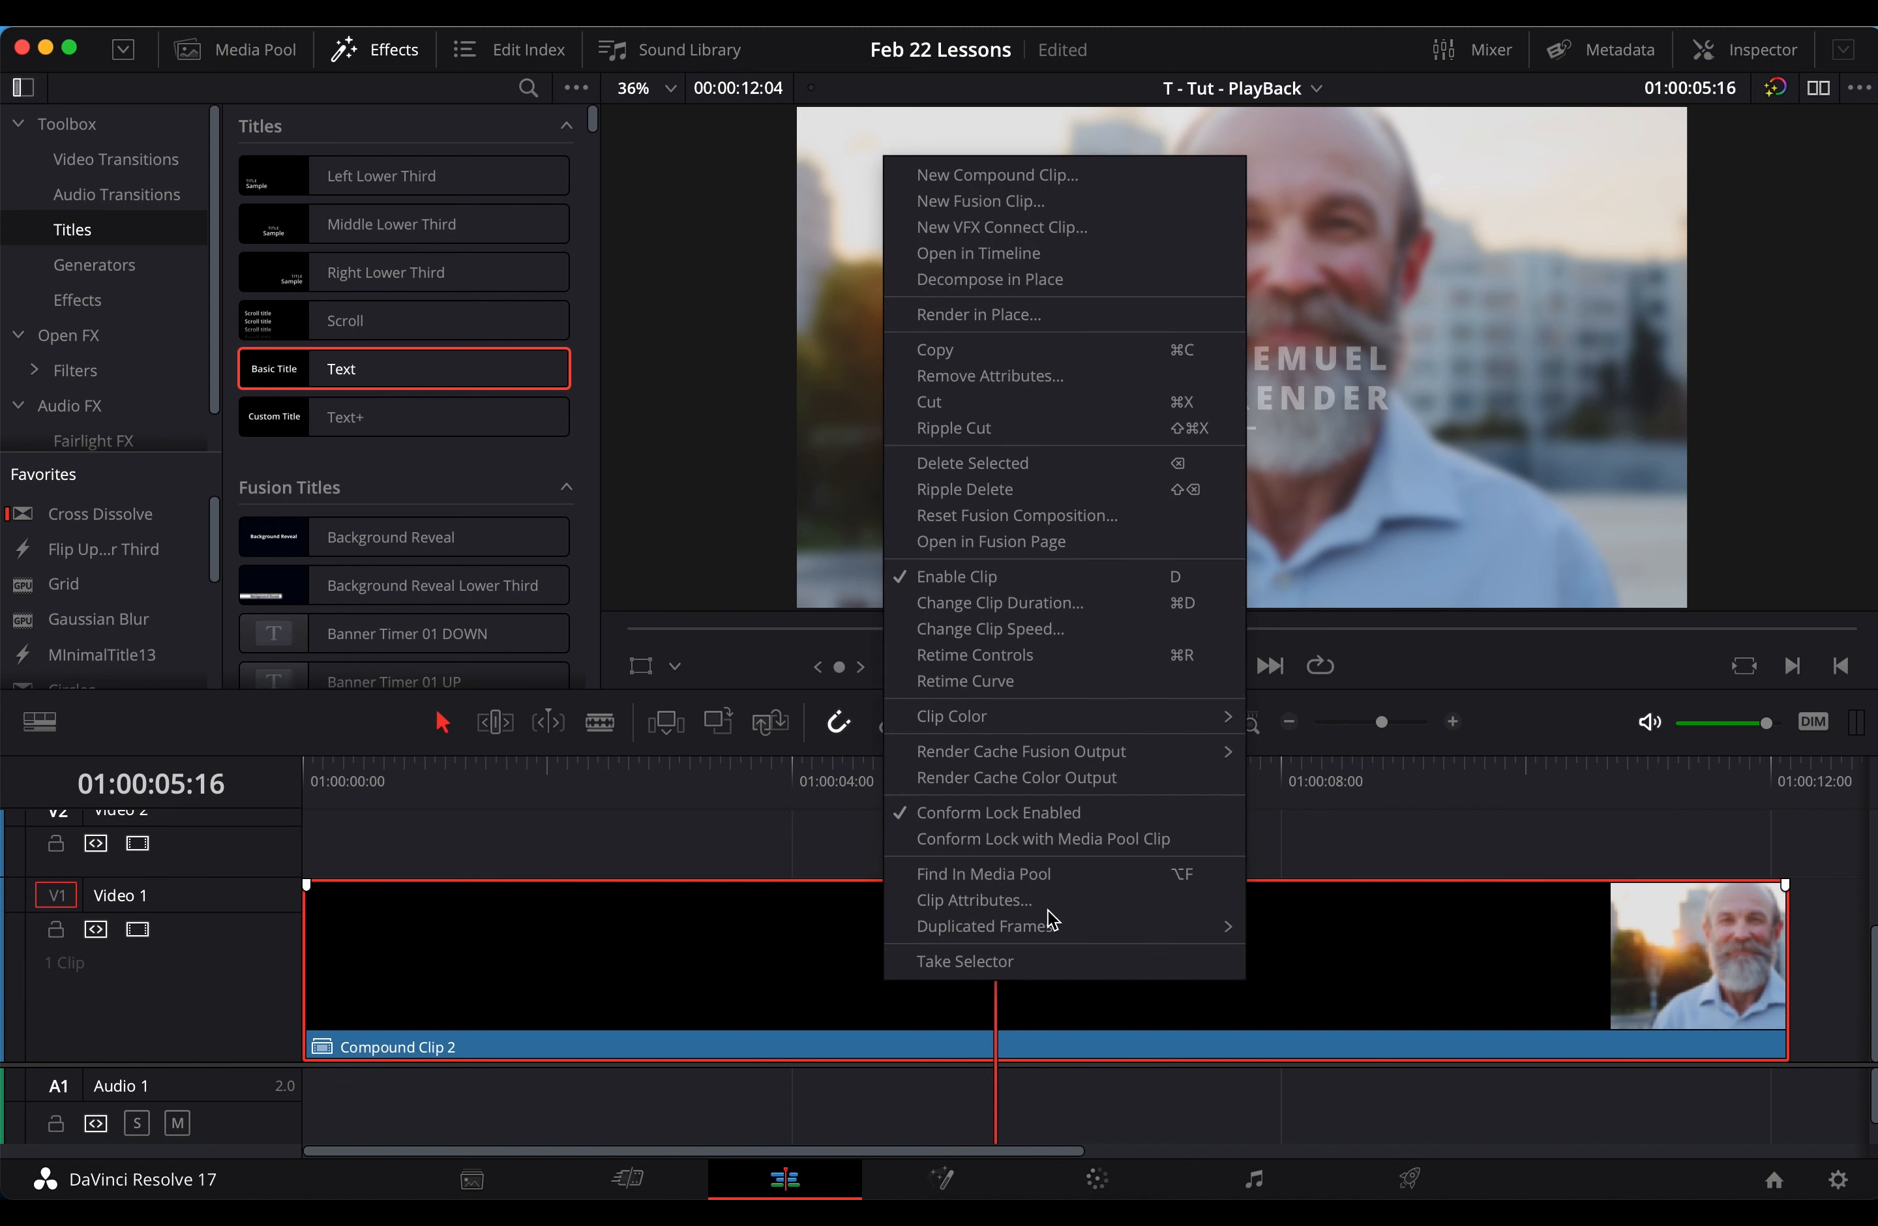
{"action": "left_click", "coordinate": [1081, 314]}
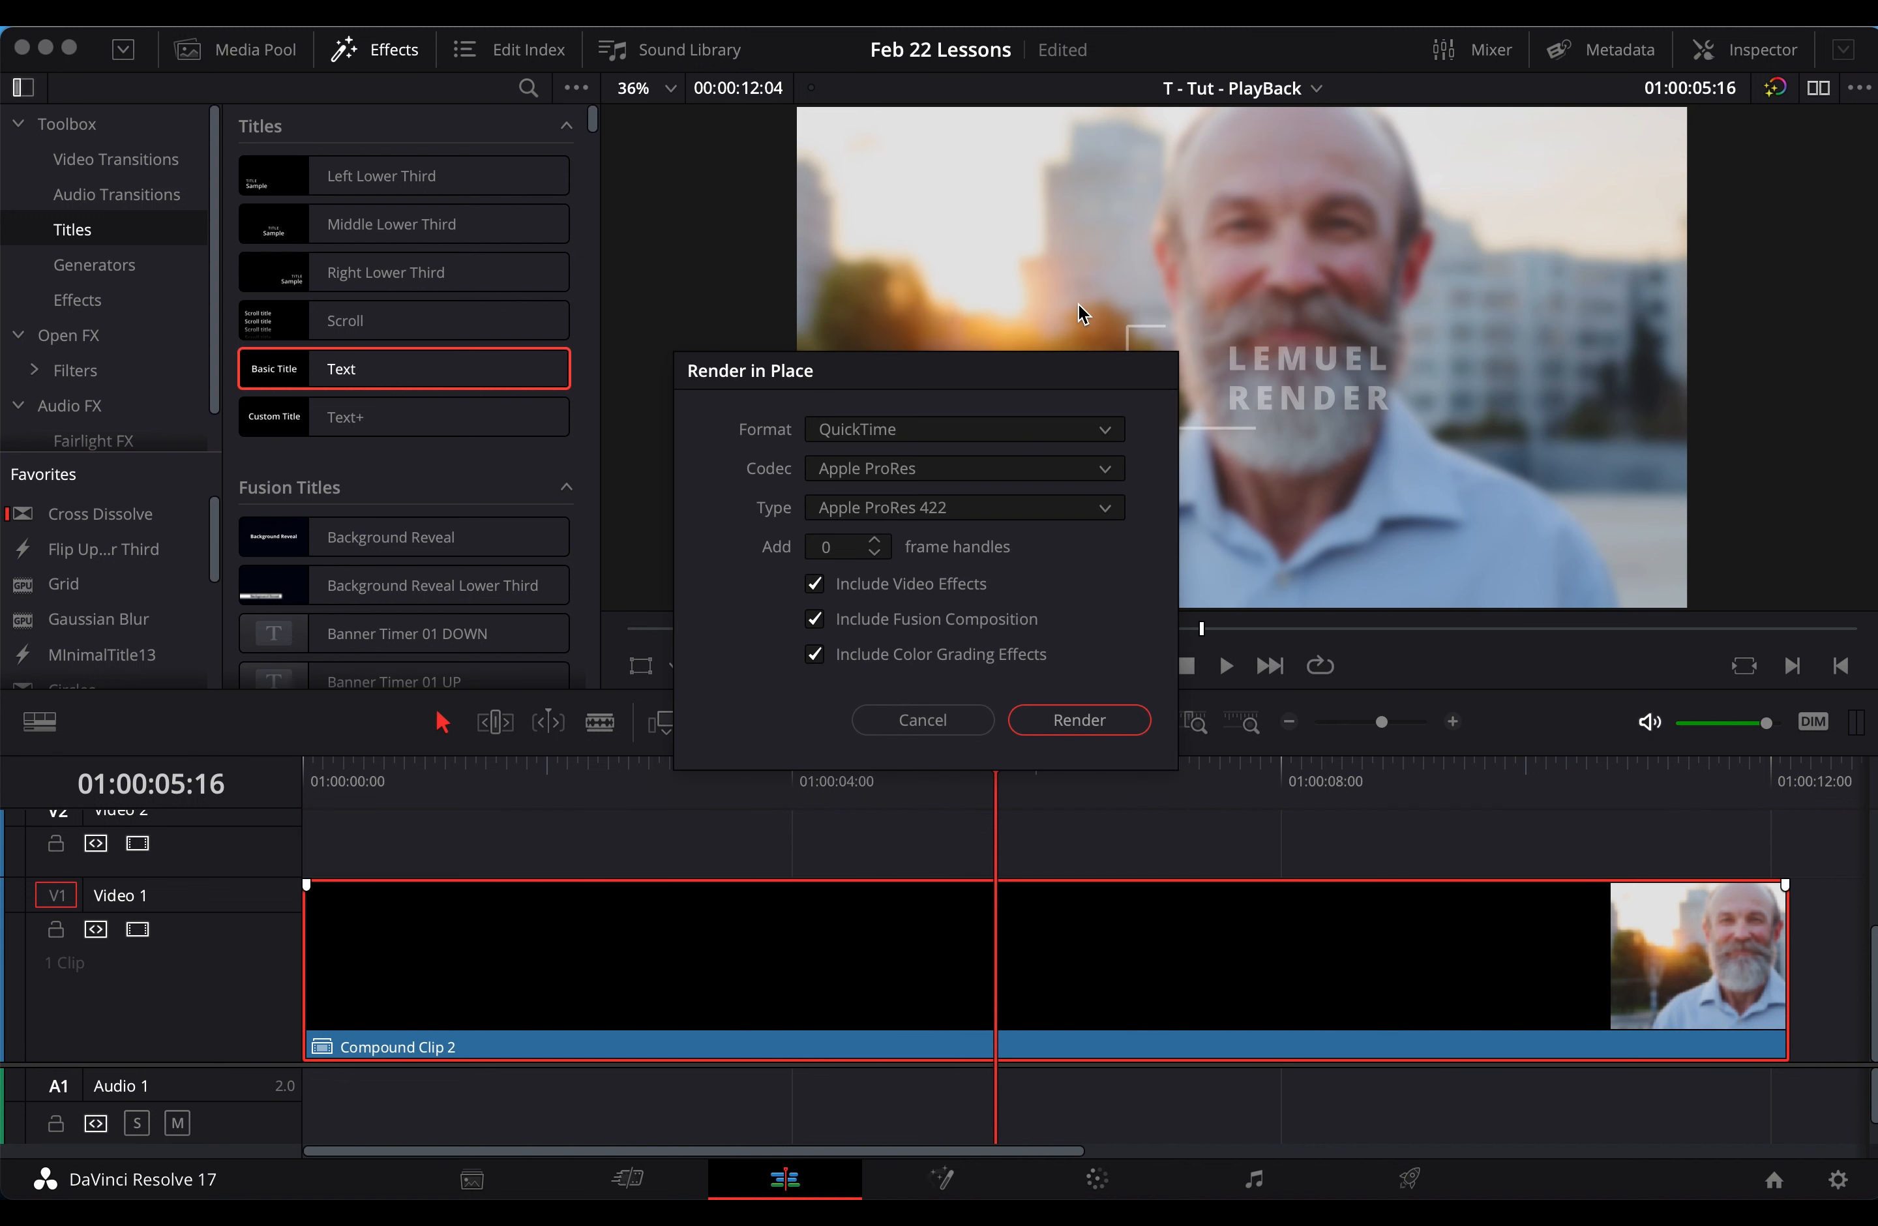
{"action": "left_click", "coordinate": [992, 433]}
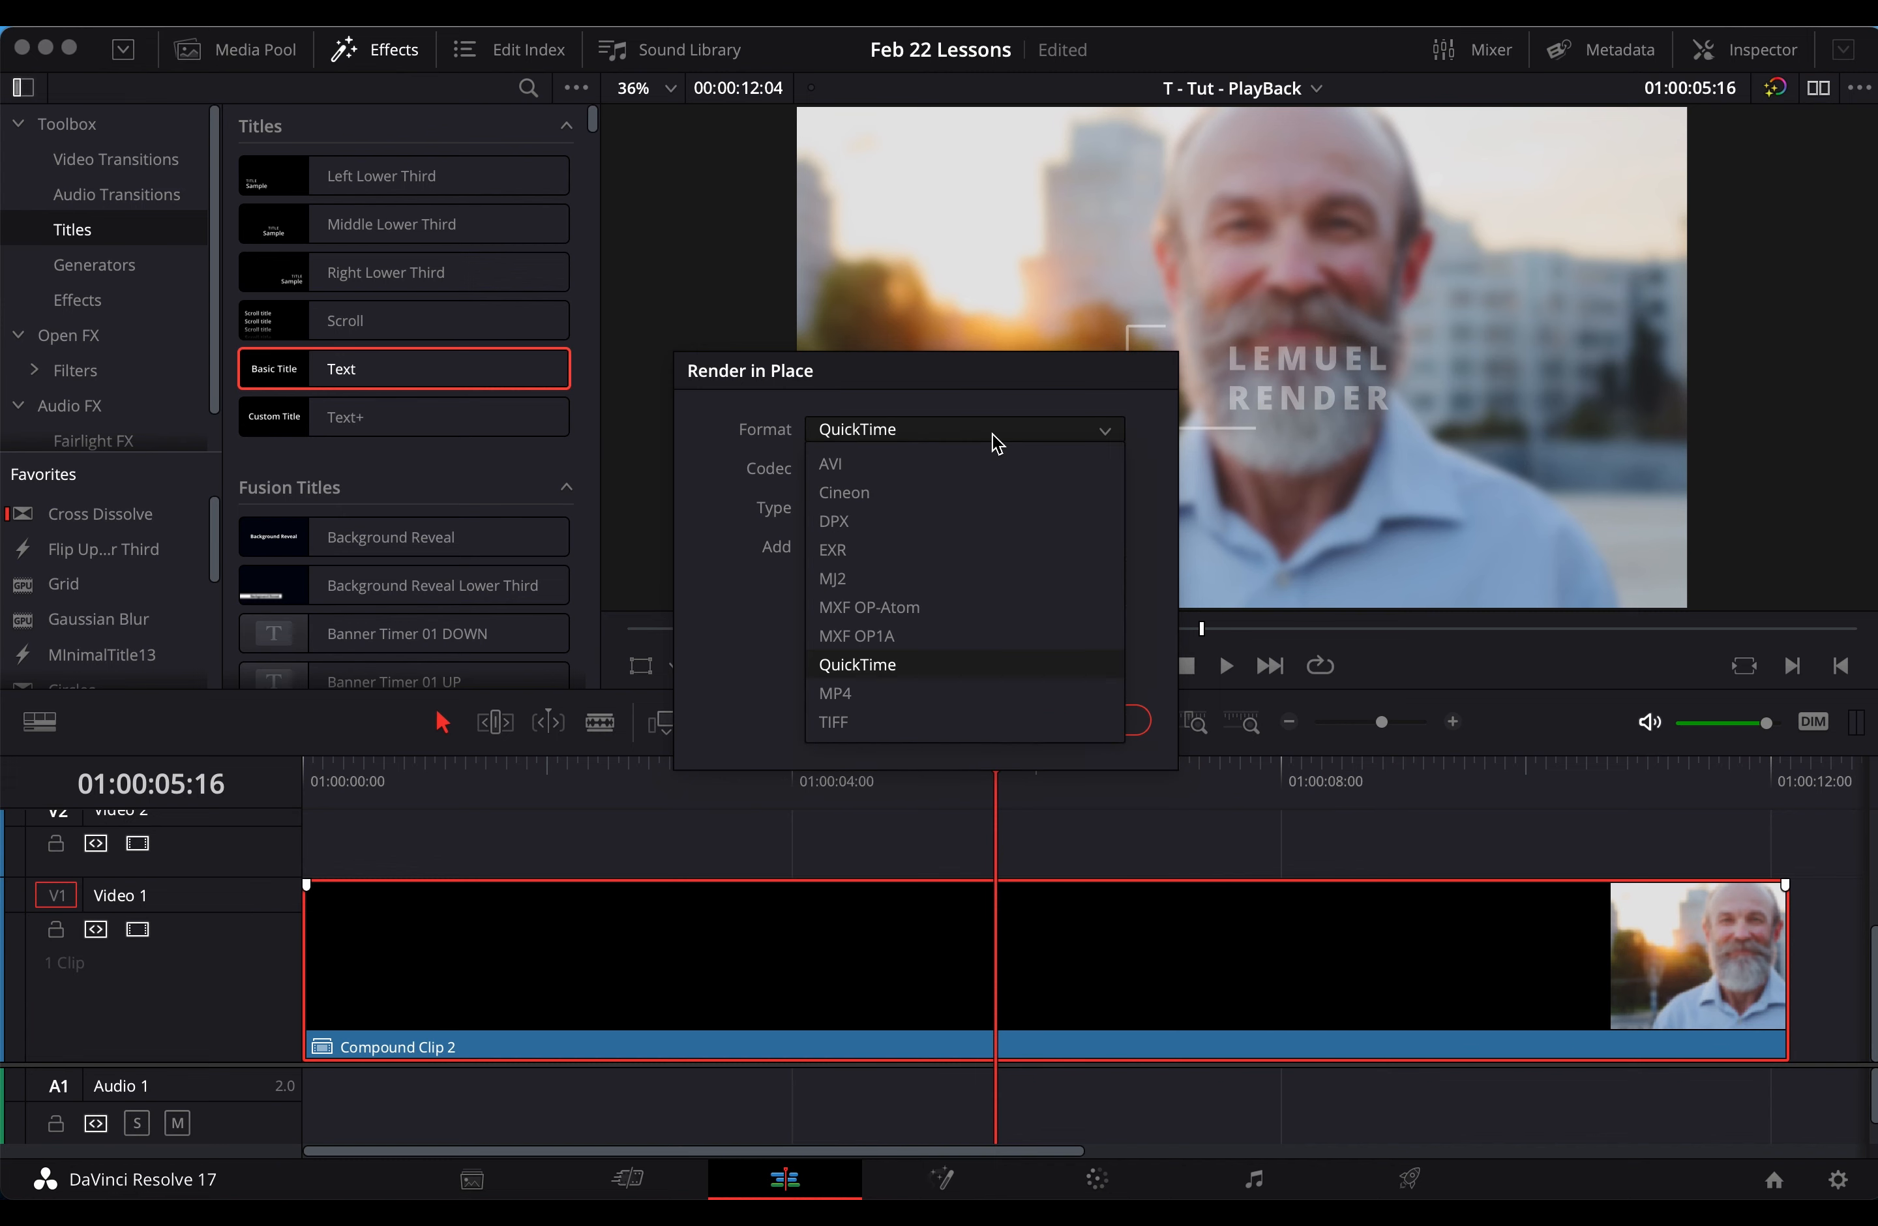
{"action": "left_click", "coordinate": [884, 697]}
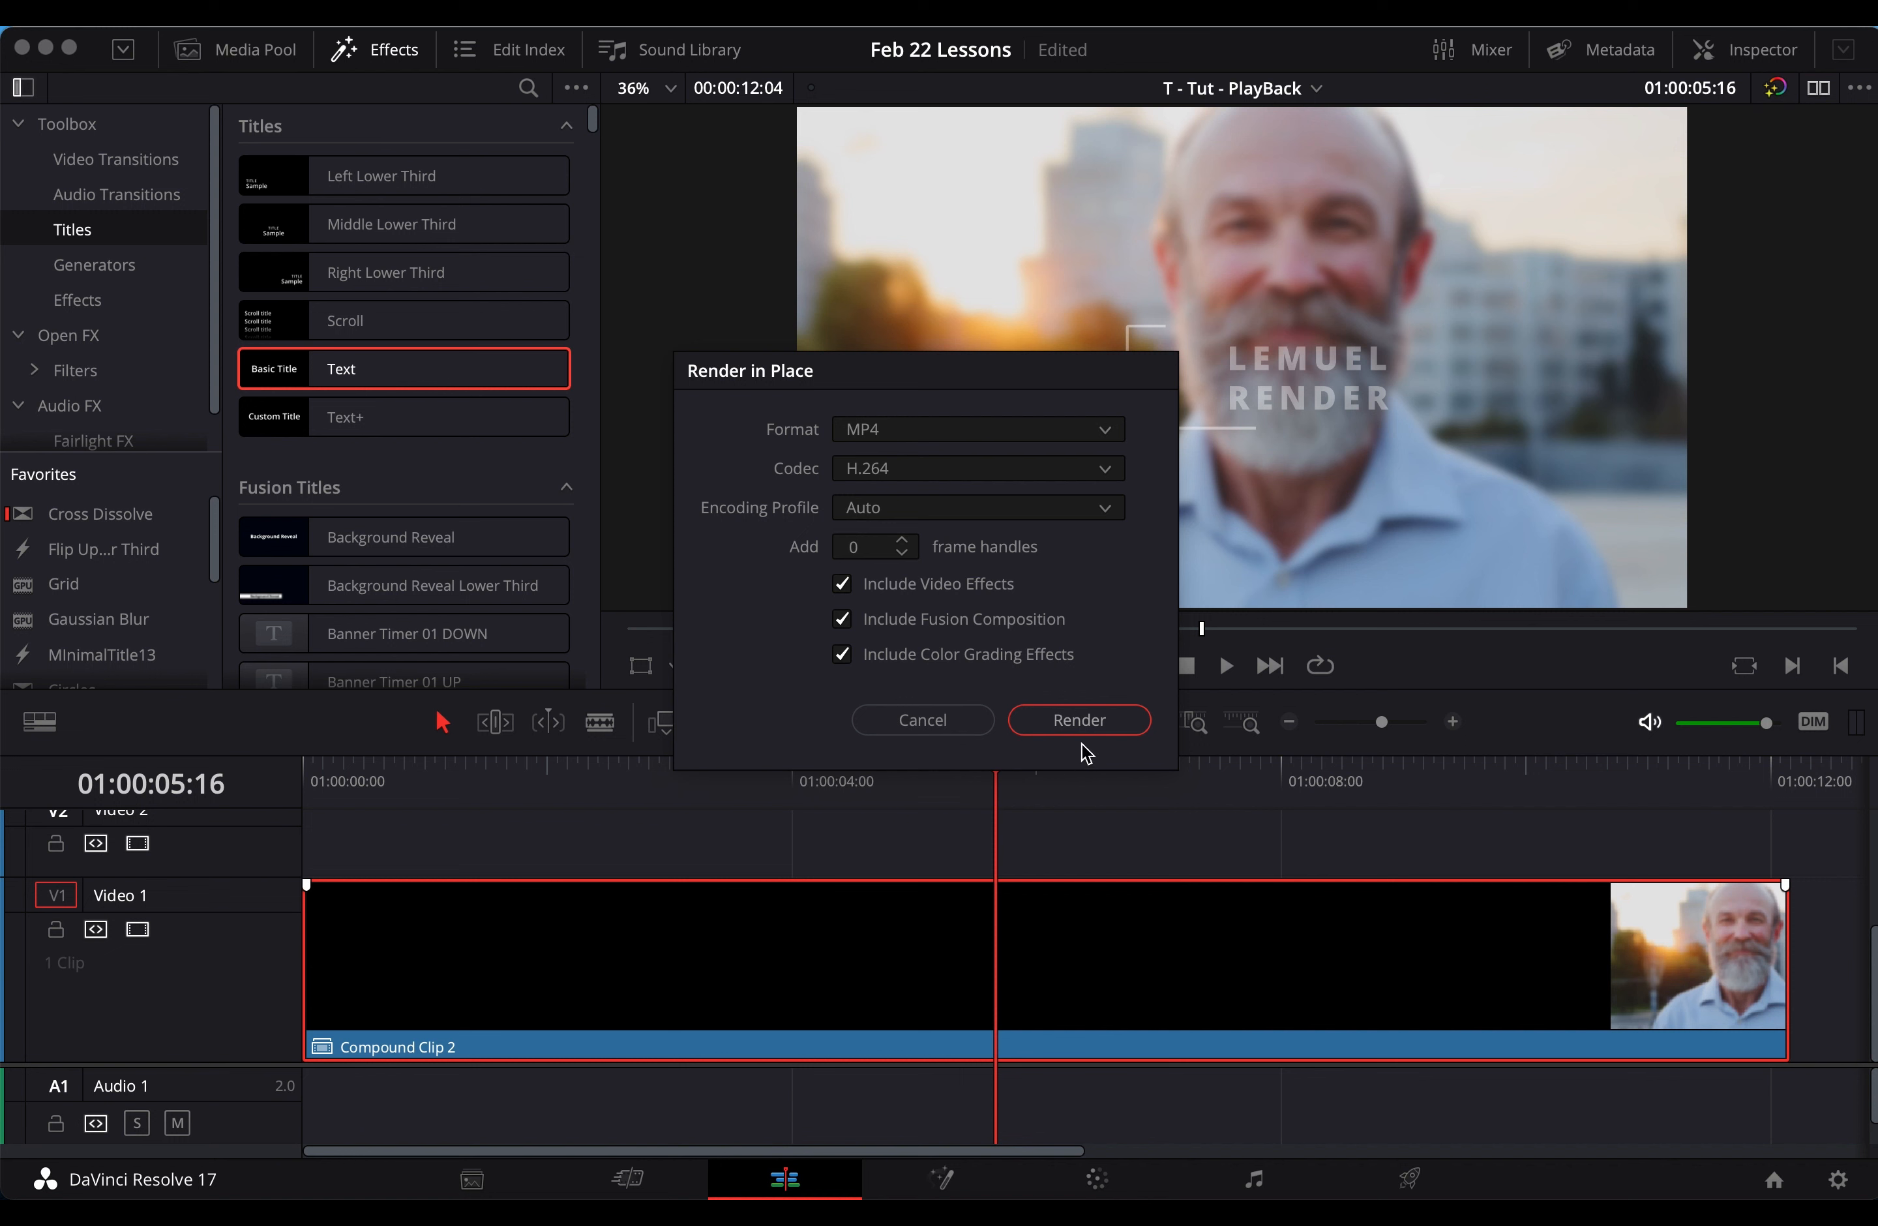
{"action": "left_click", "coordinate": [1080, 720]}
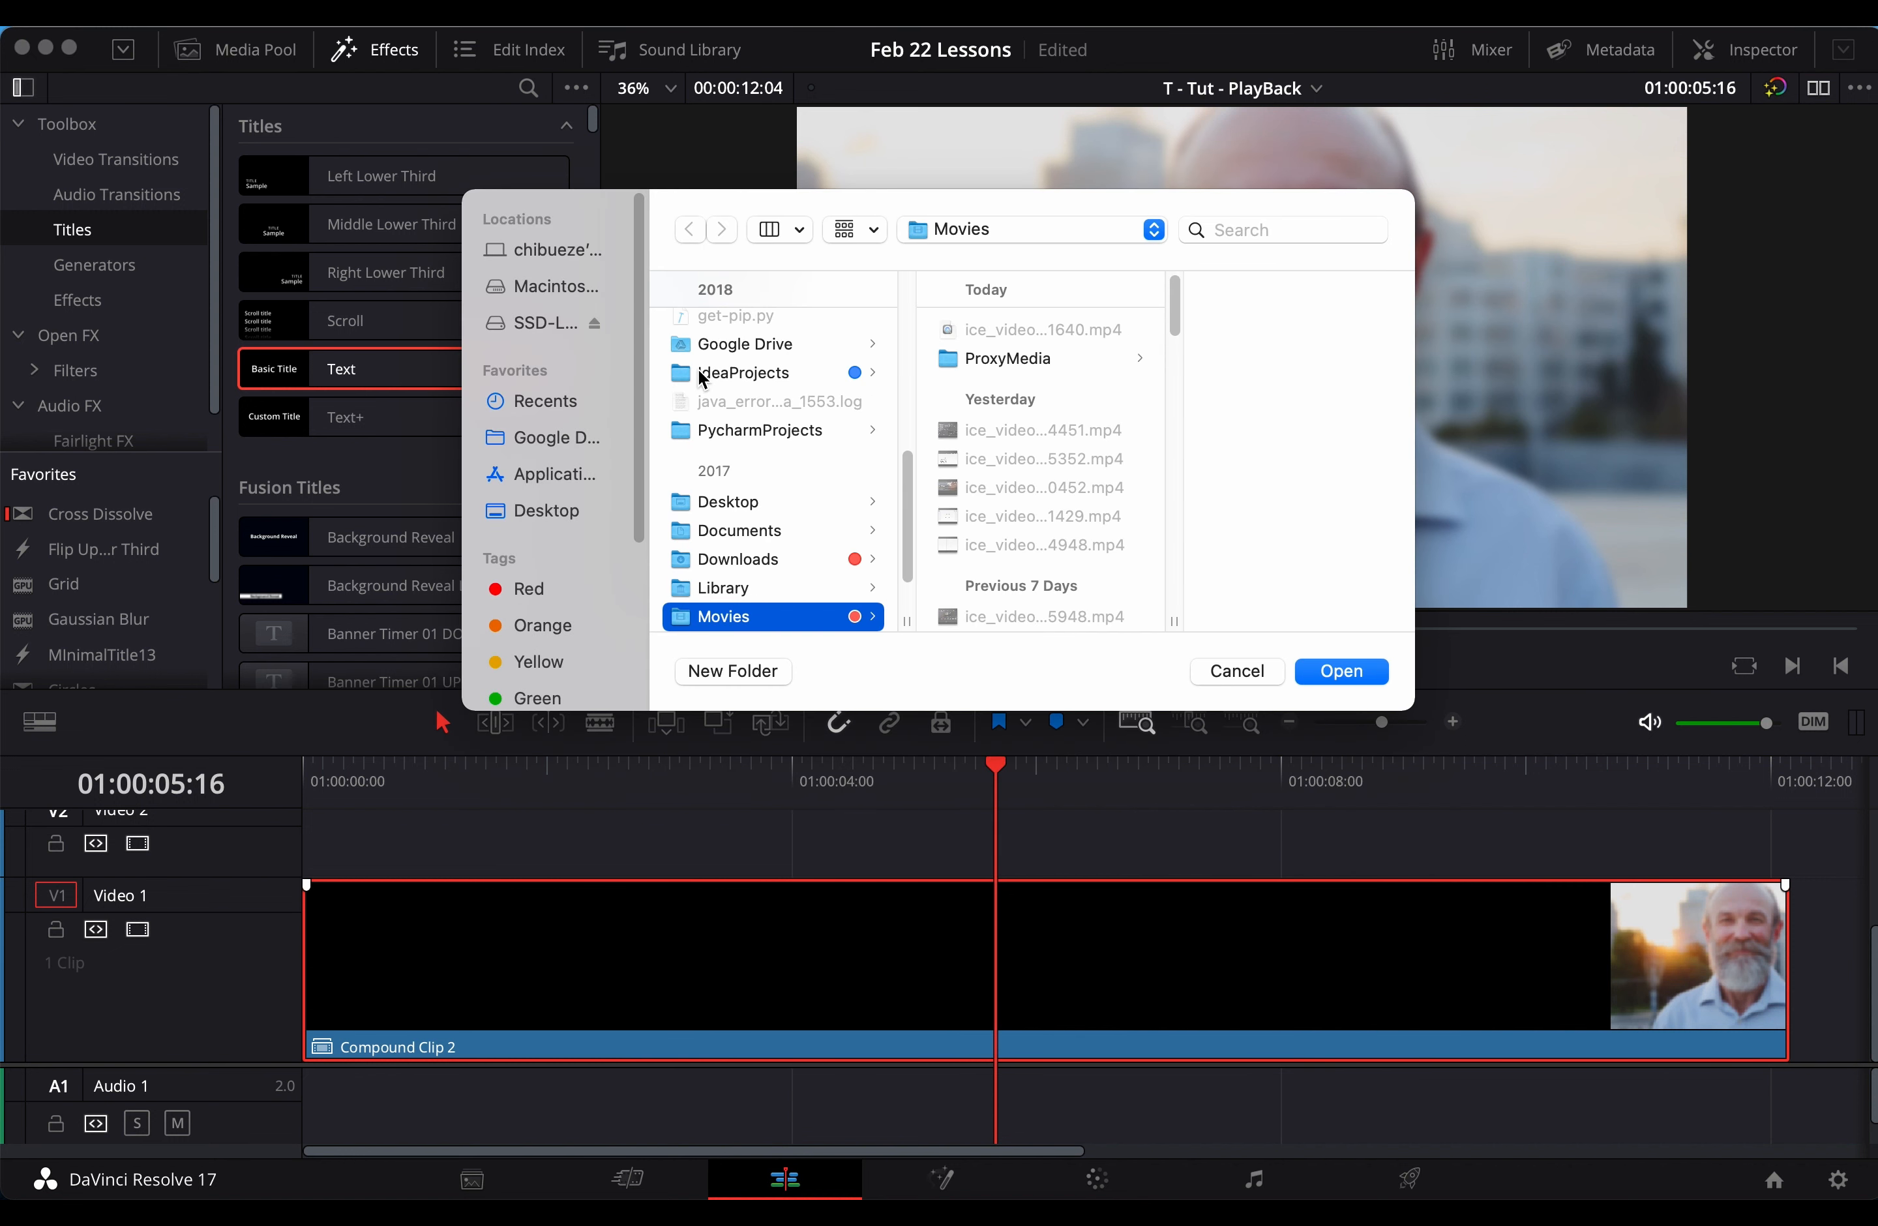
{"action": "left_click", "coordinate": [527, 321]}
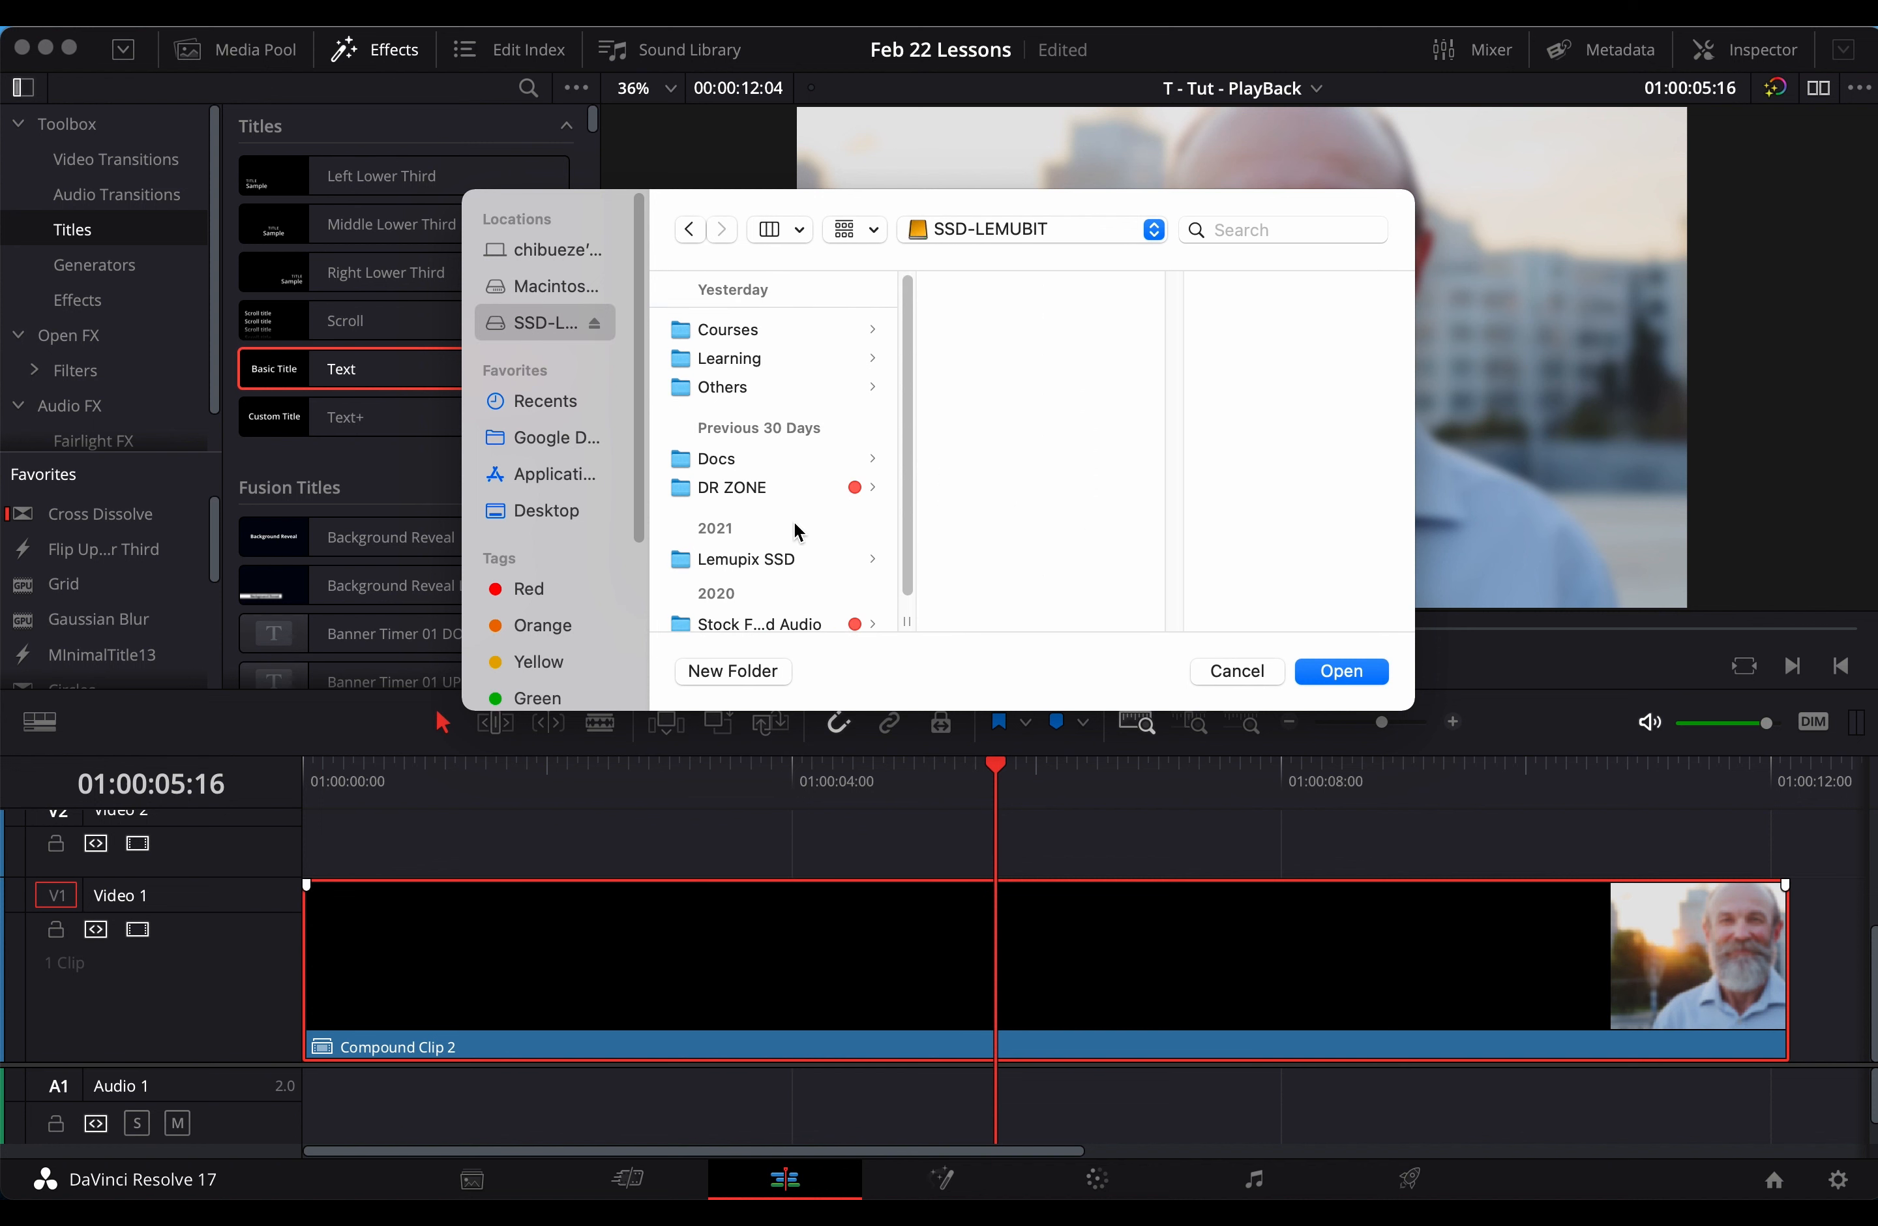
{"action": "left_click", "coordinate": [1344, 673]}
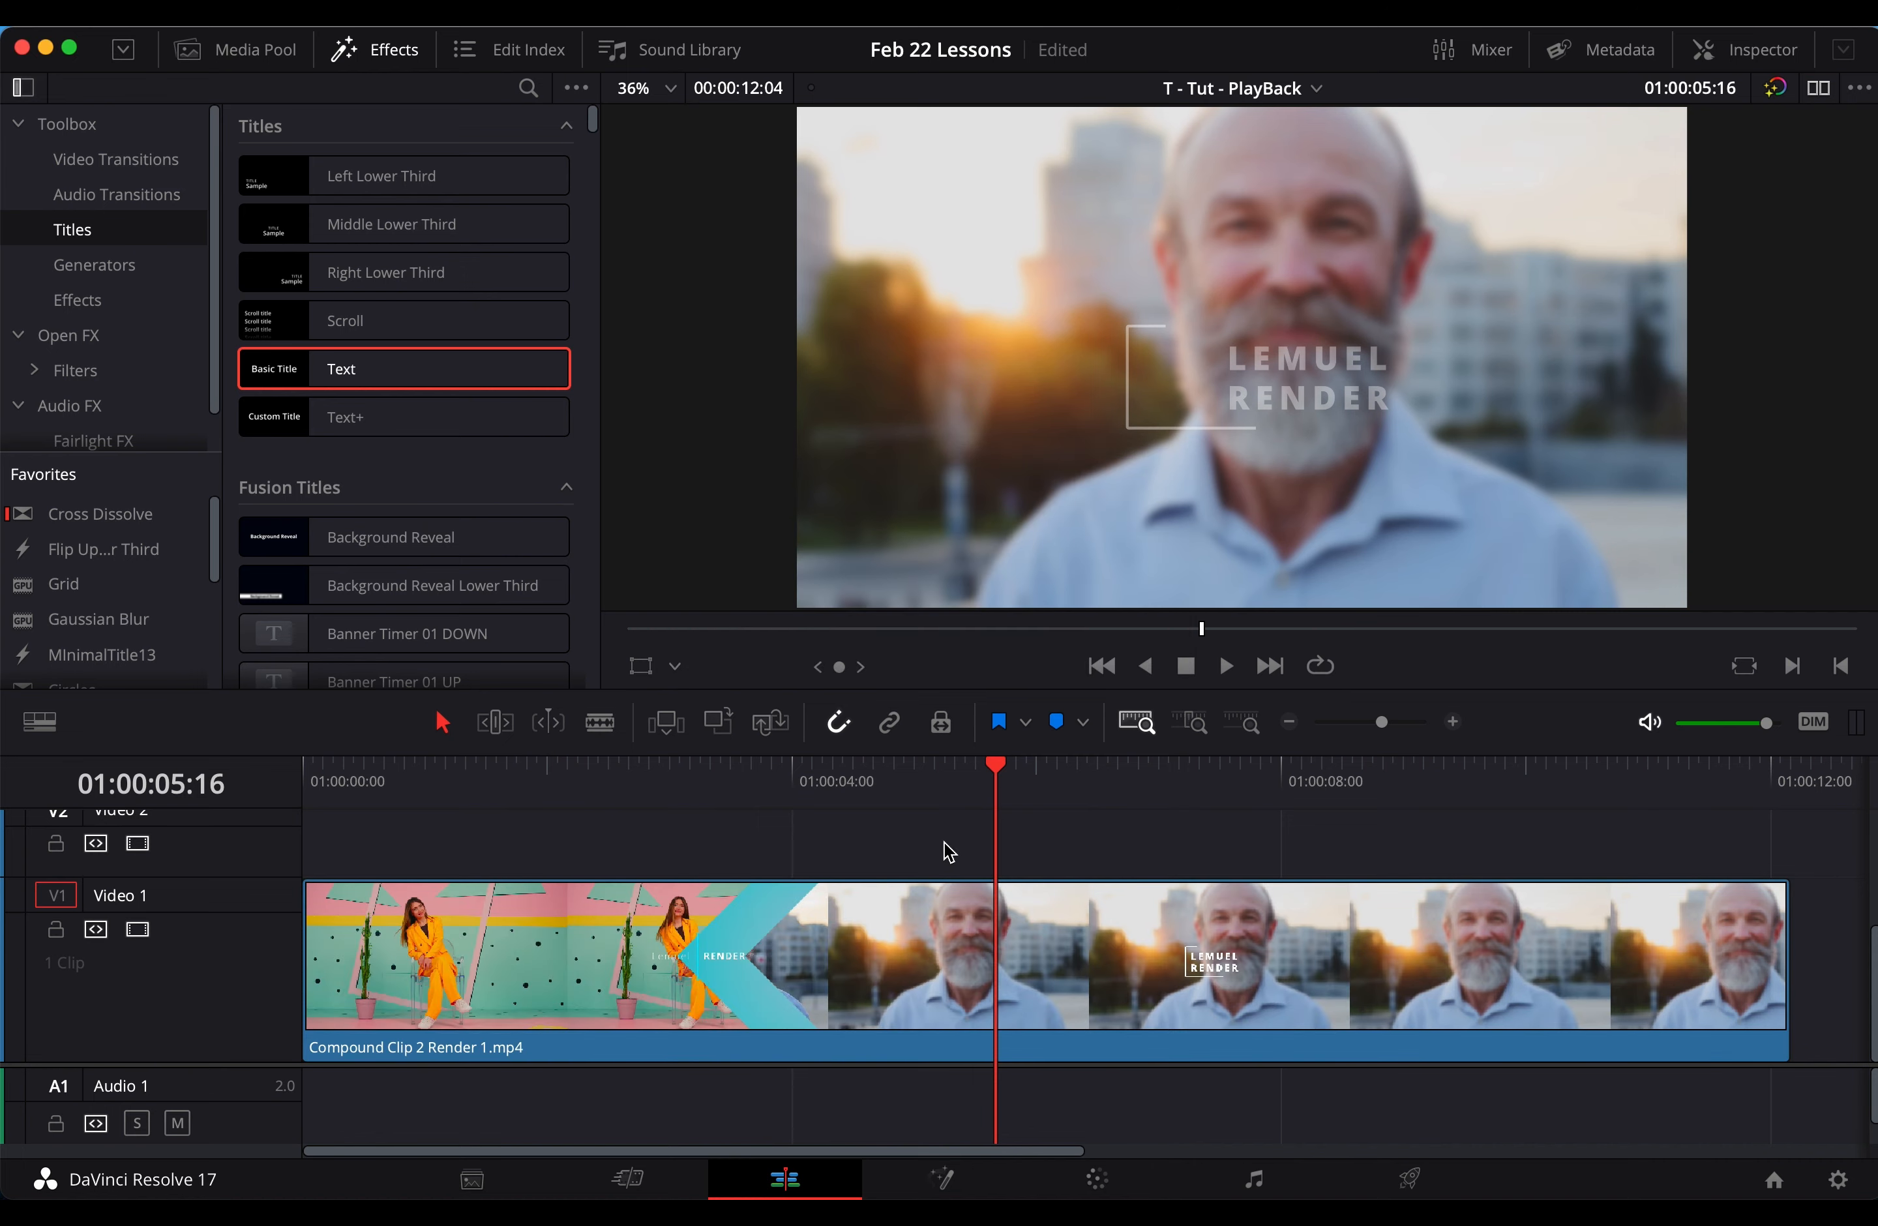
Scrub through the rendered MP4 clip on the timeline and play it from the beginning to its end
{"action": "left_click_drag", "start_coordinate": [992, 779], "coordinate": [949, 765]}
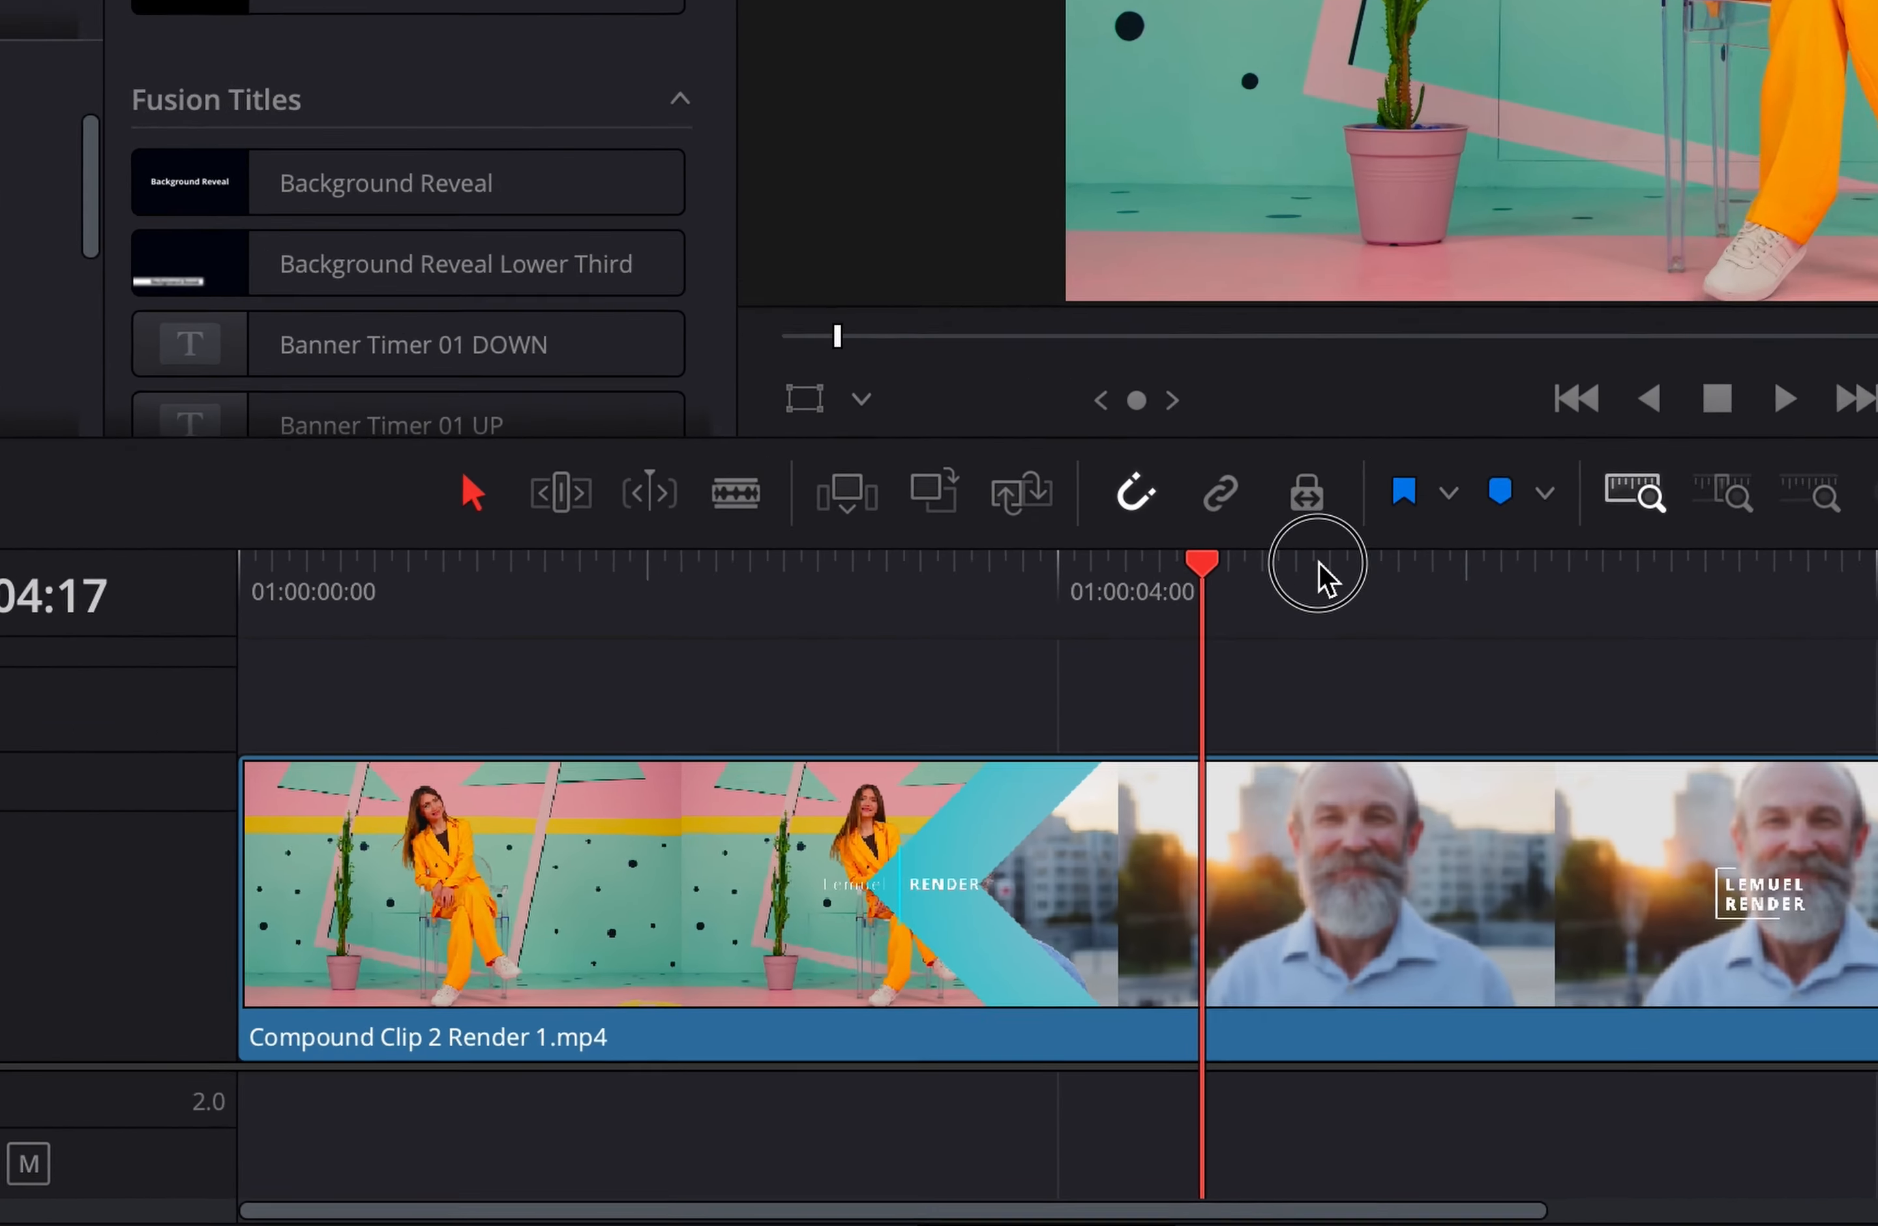
{"action": "left_click_drag", "start_coordinate": [1318, 563], "coordinate": [1672, 563]}
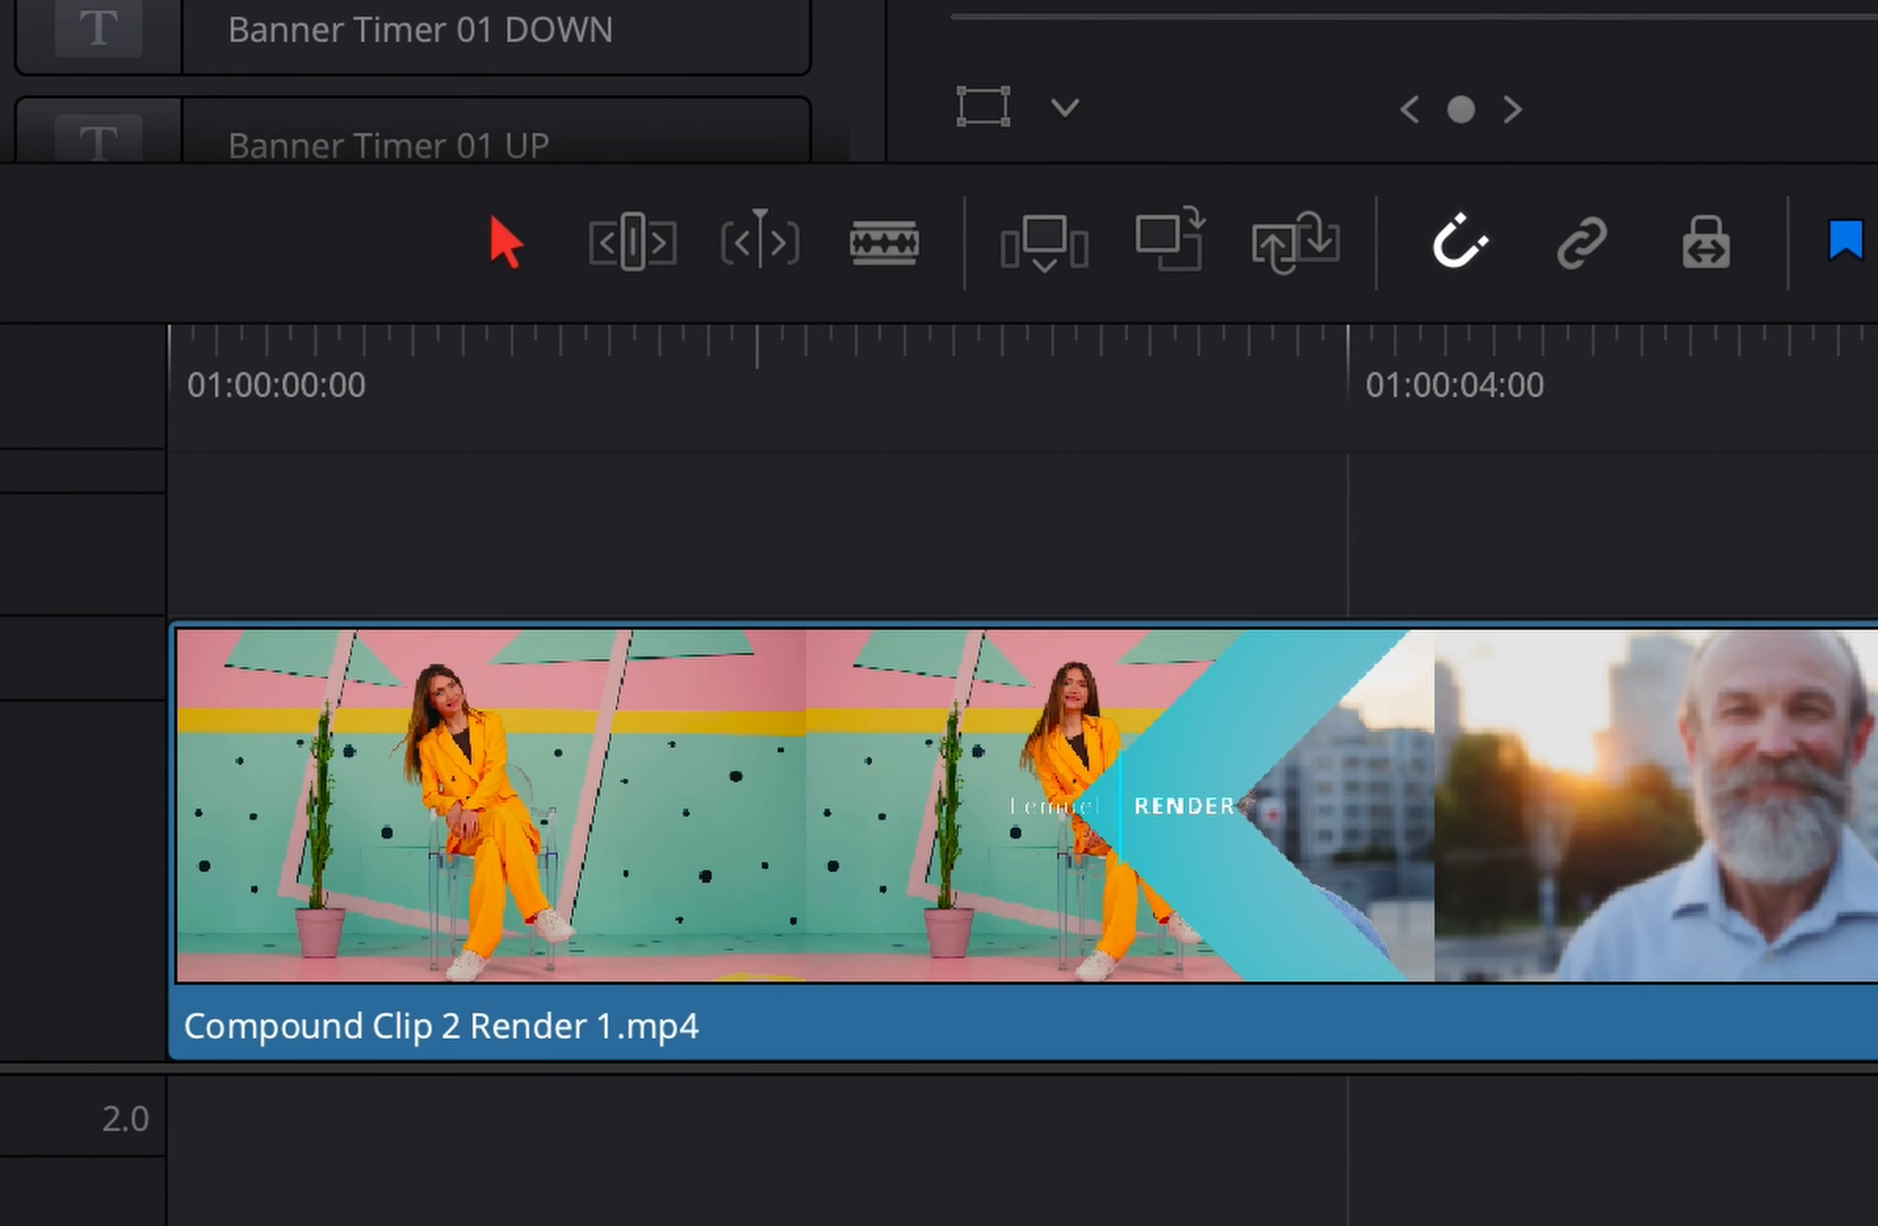
{"action": "left_click_drag", "start_coordinate": [1875, 416], "coordinate": [159, 433]}
{"action": "key", "text": "space"}
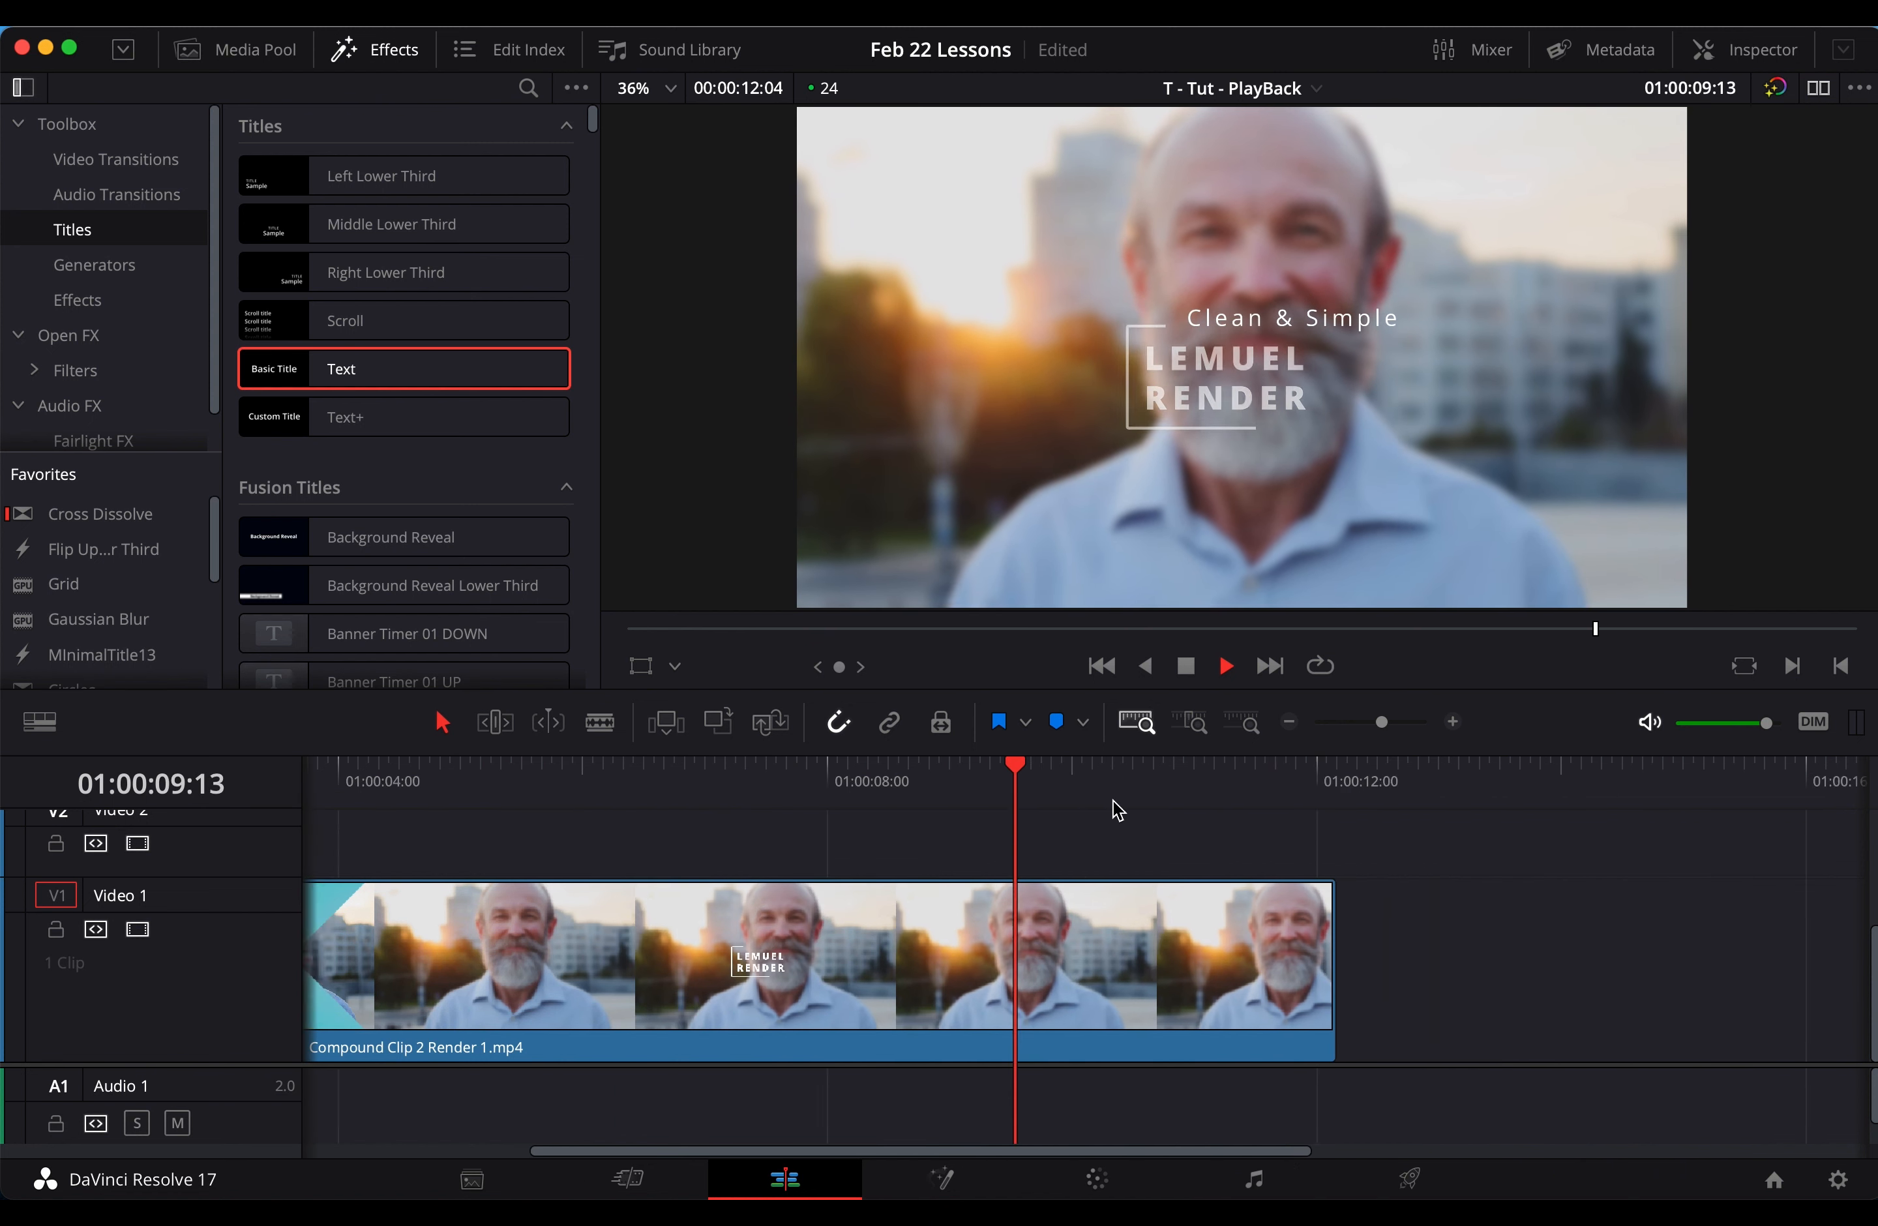
{"action": "scroll", "coordinate": [1113, 811], "scroll_direction": "right", "scroll_amount": 3}
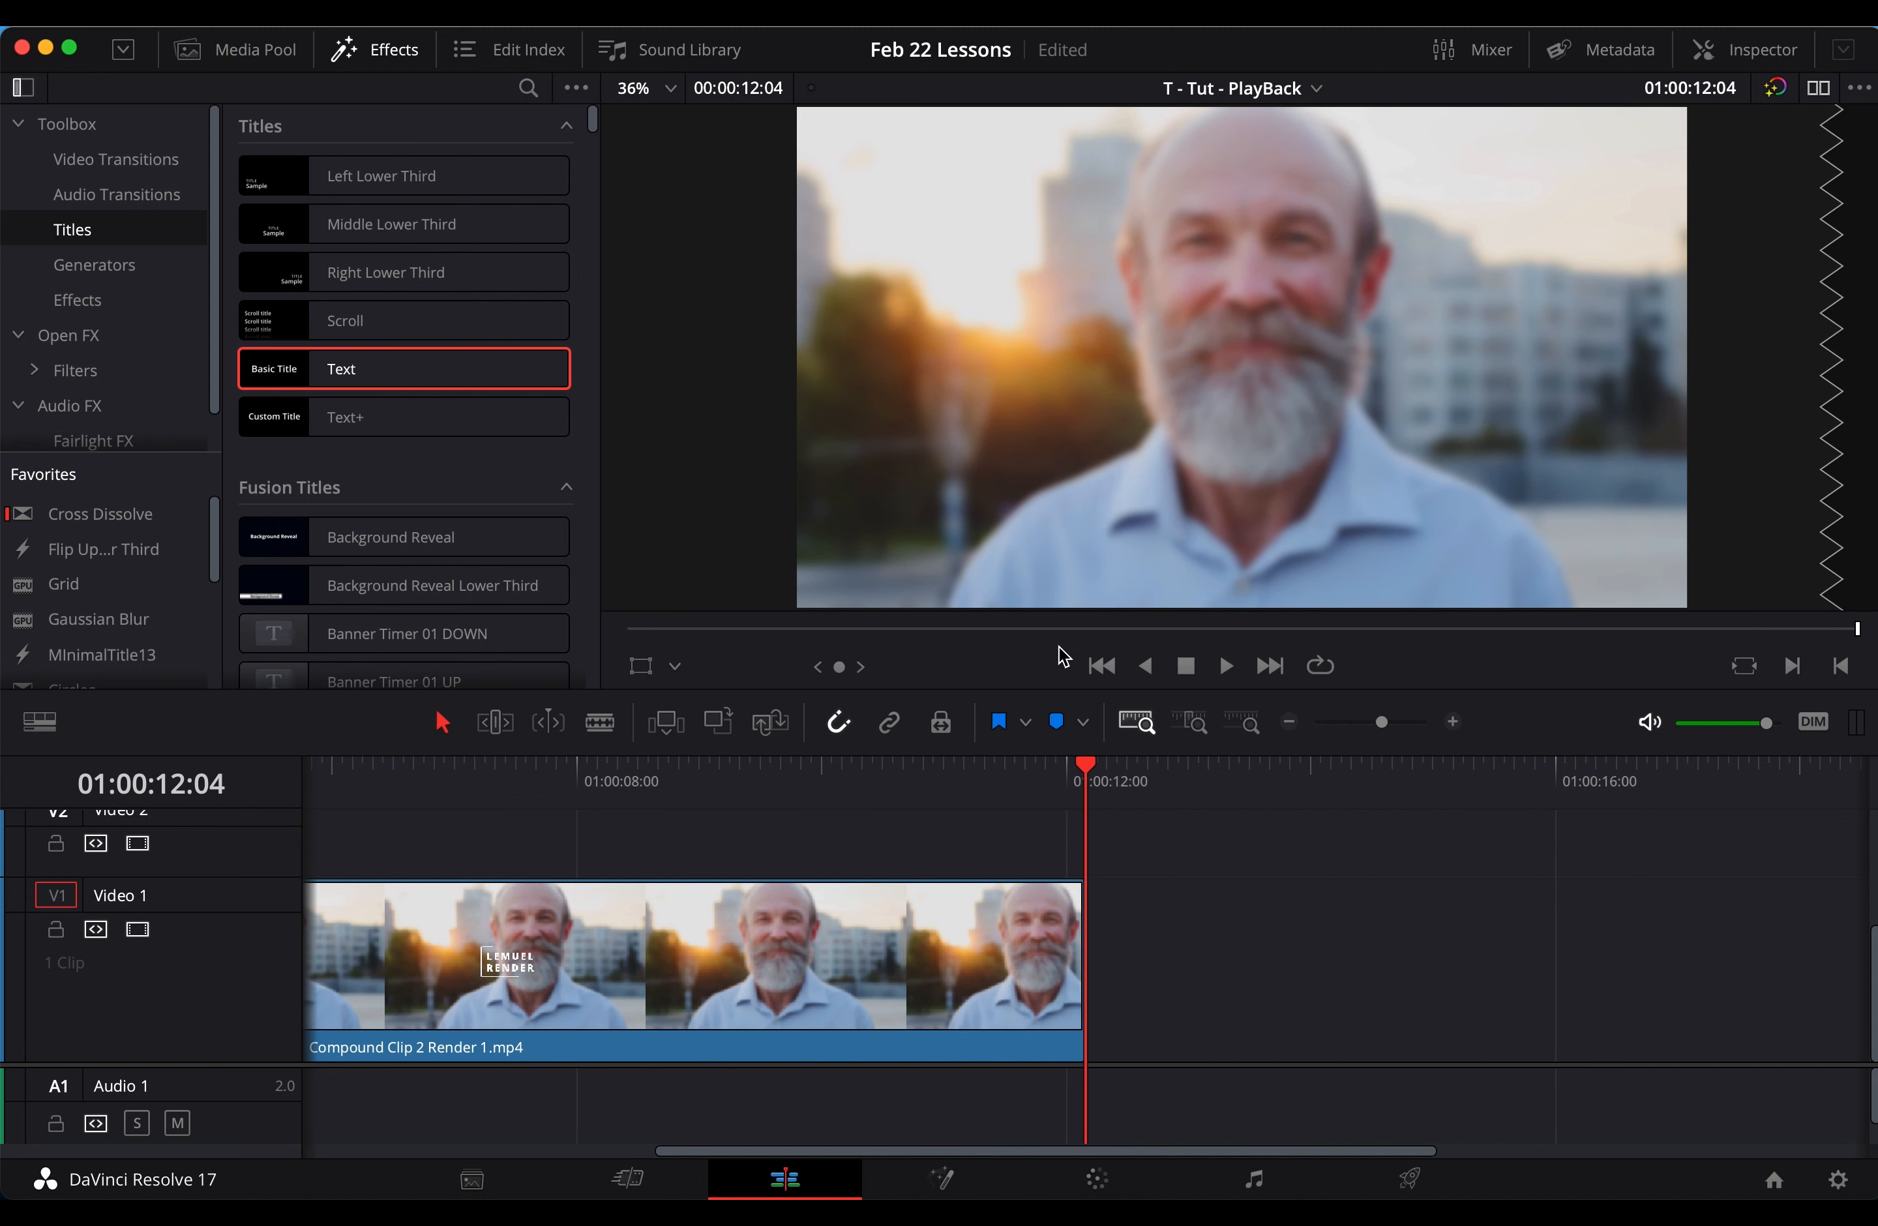
{"action": "left_click", "coordinate": [1241, 721]}
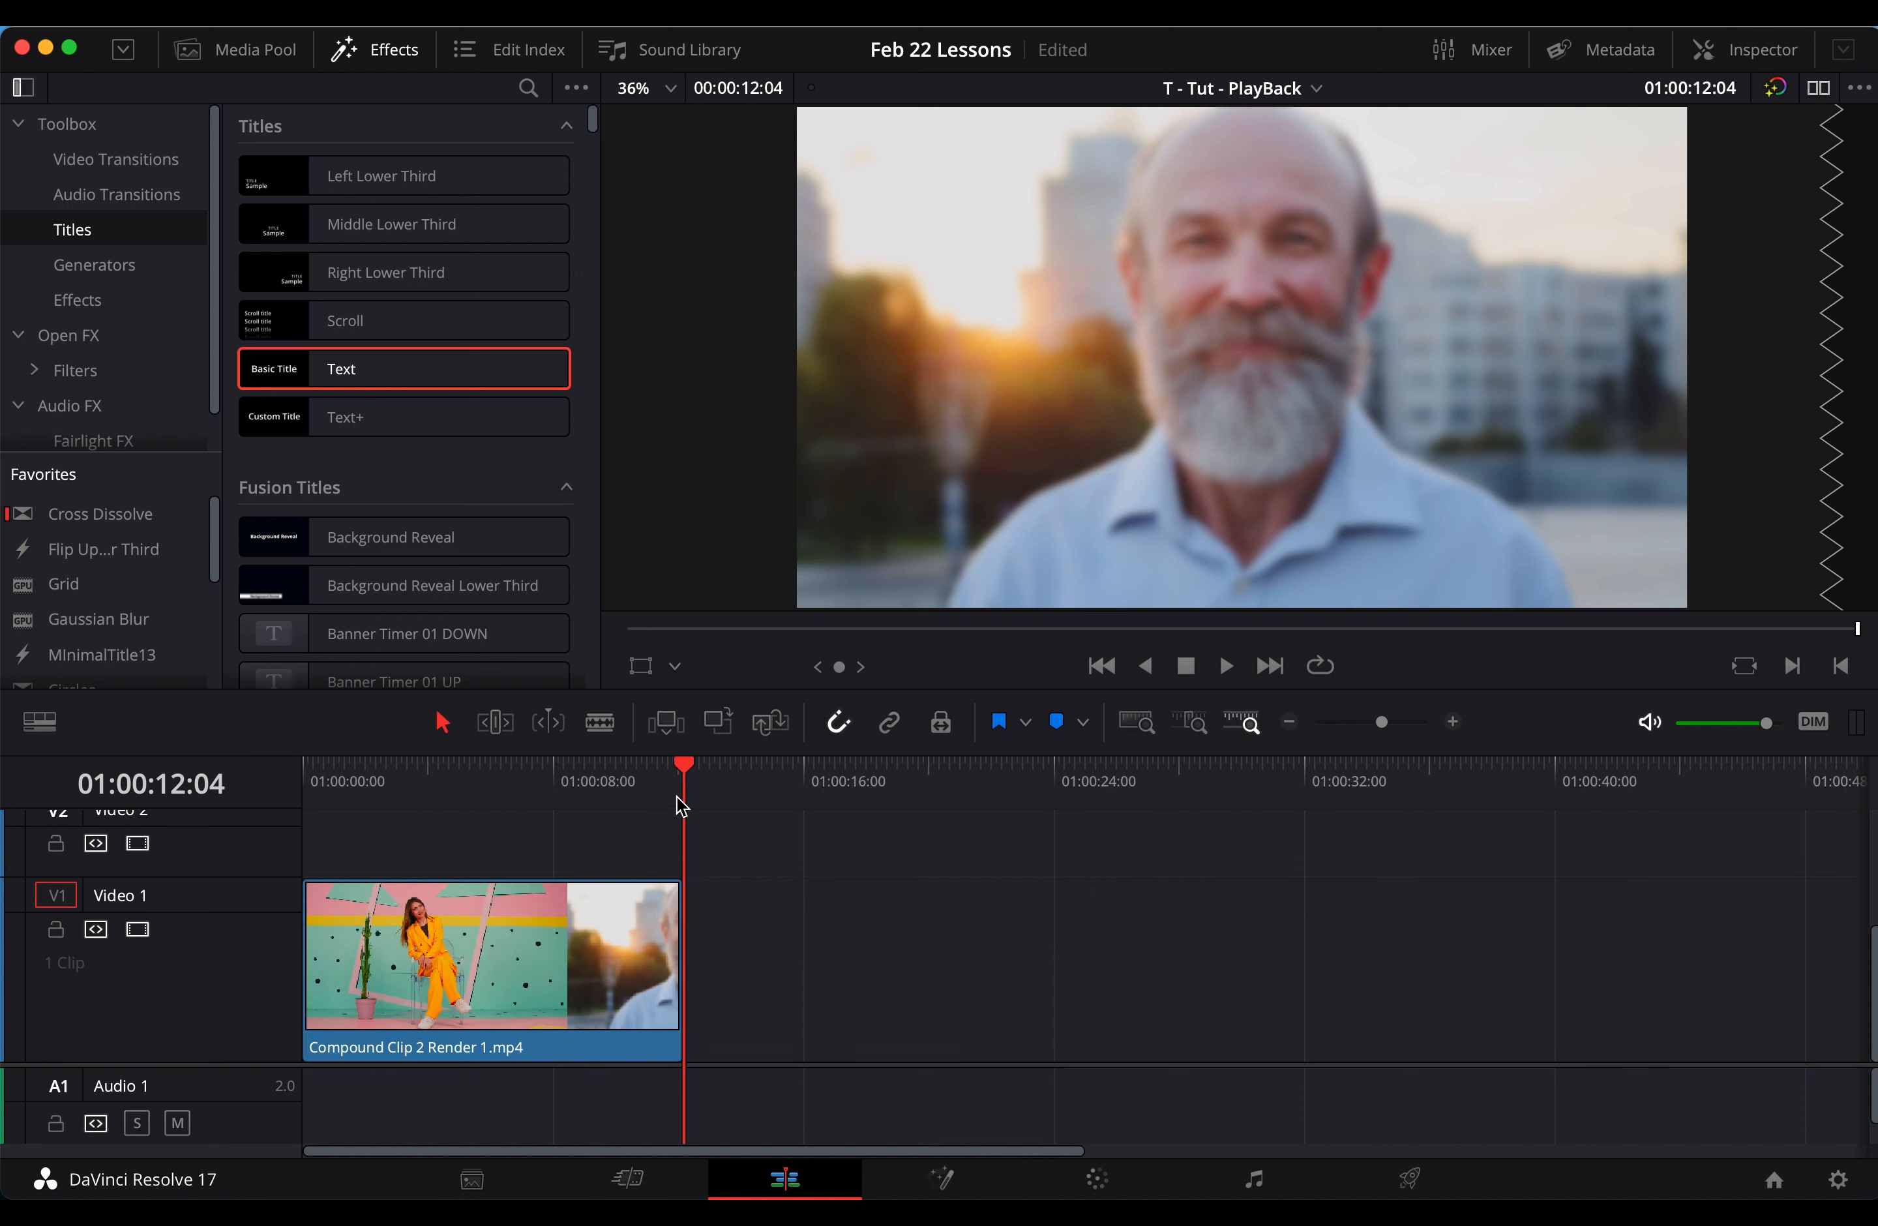
Replay the rendered MP4 clip from its start and park the playhead just past the five-second mark
{"action": "left_click_drag", "start_coordinate": [684, 808], "coordinate": [310, 812]}
{"action": "key", "text": "space"}
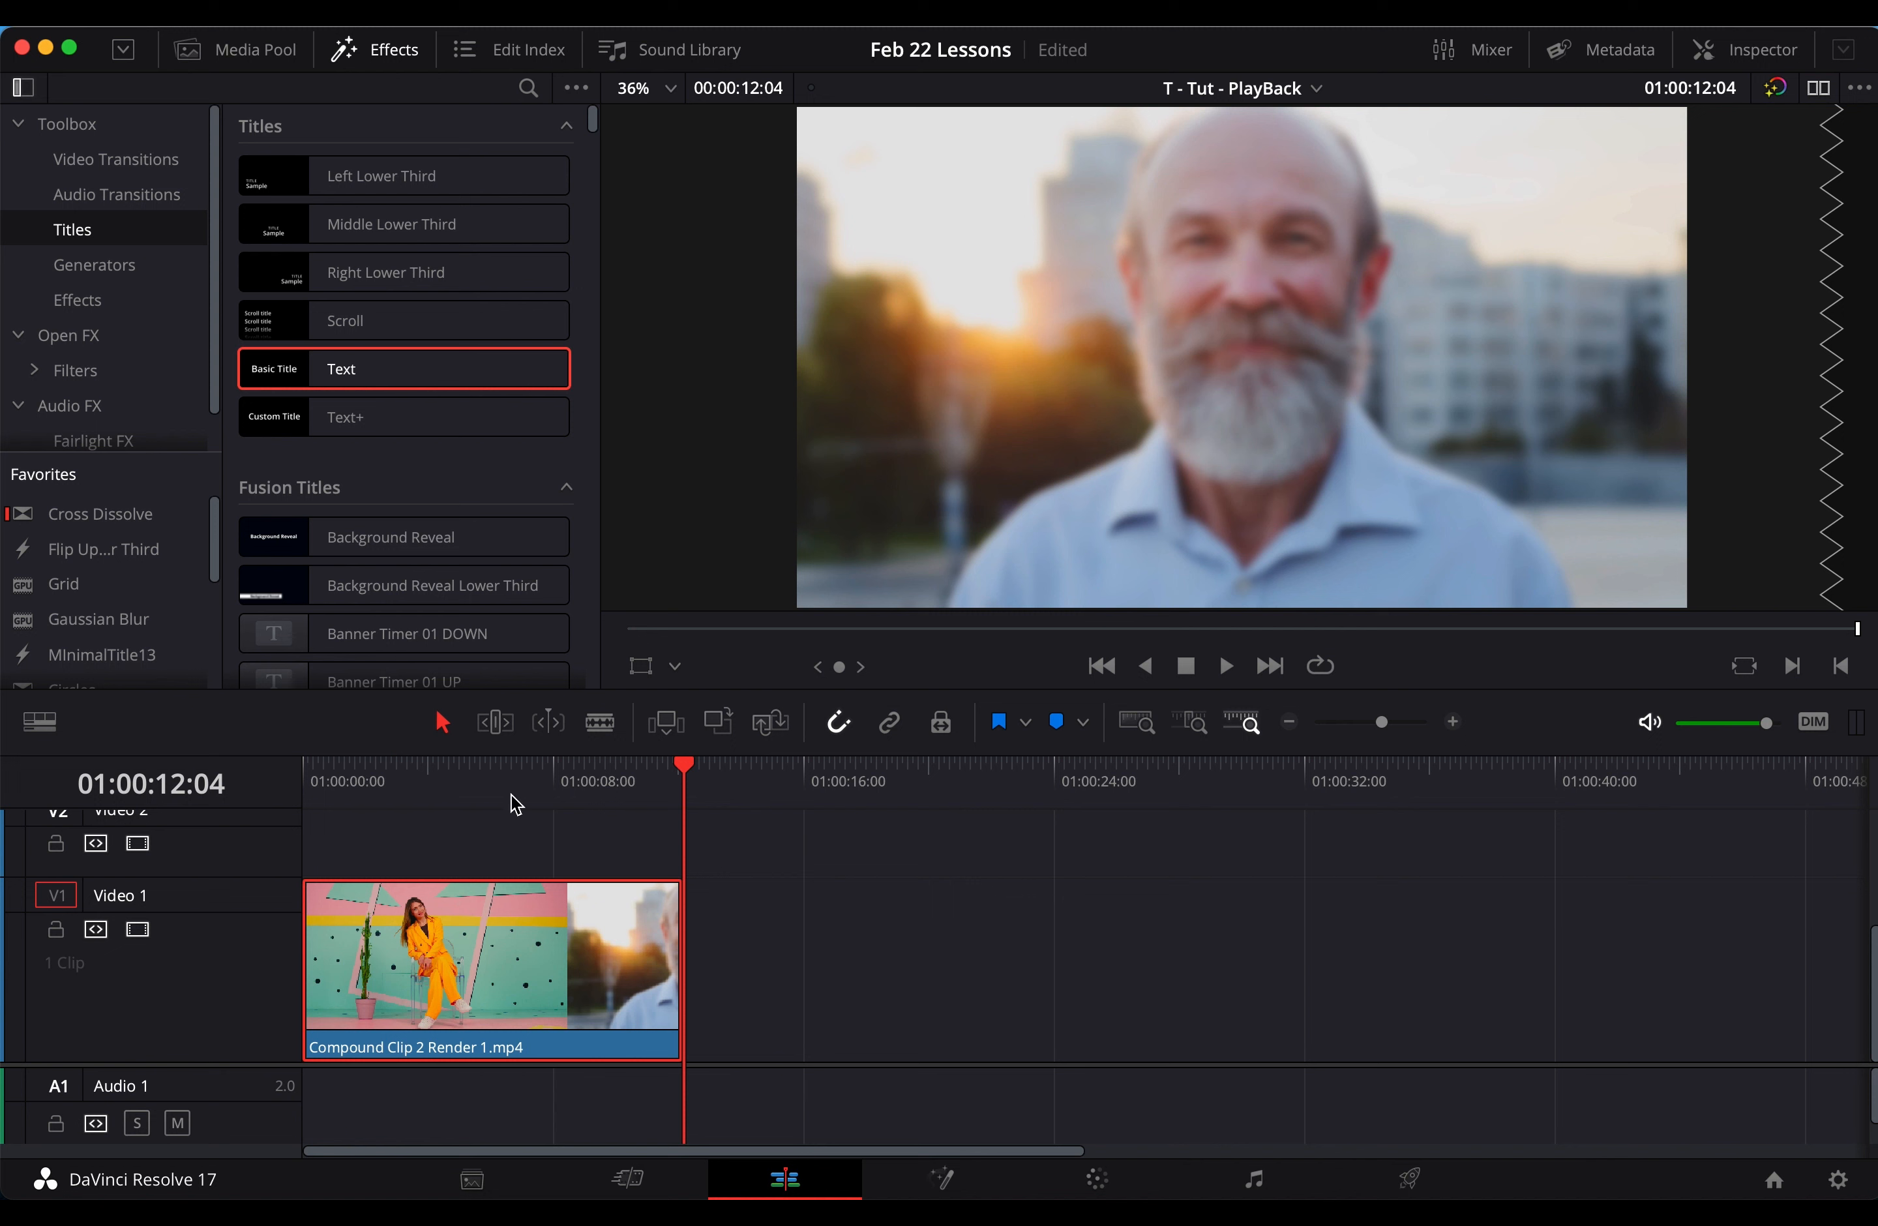
{"action": "left_click_drag", "start_coordinate": [510, 794], "coordinate": [465, 805]}
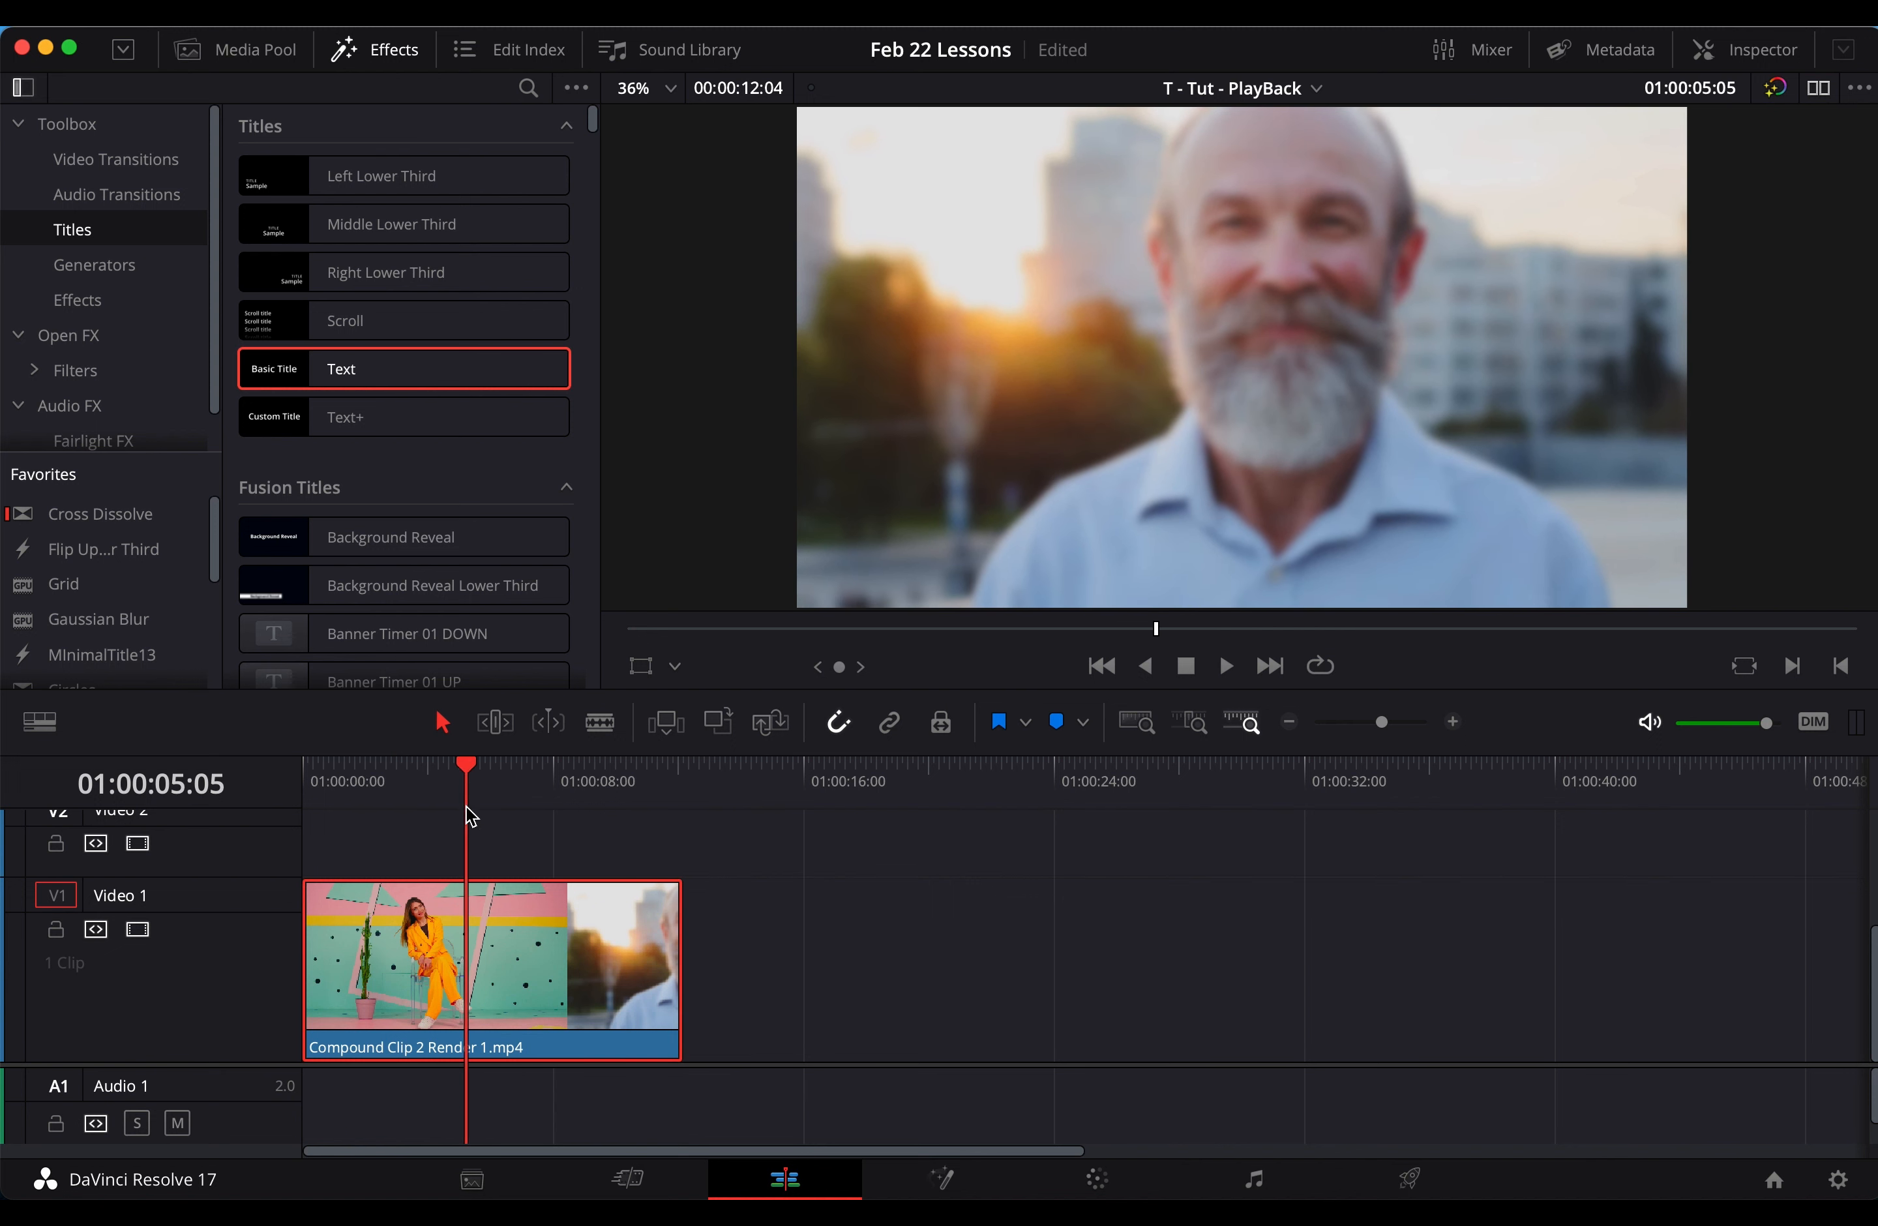
Decompose the rendered MP4 clip on Video 1 back to its original compound clip
{"action": "right_click", "coordinate": [628, 966]}
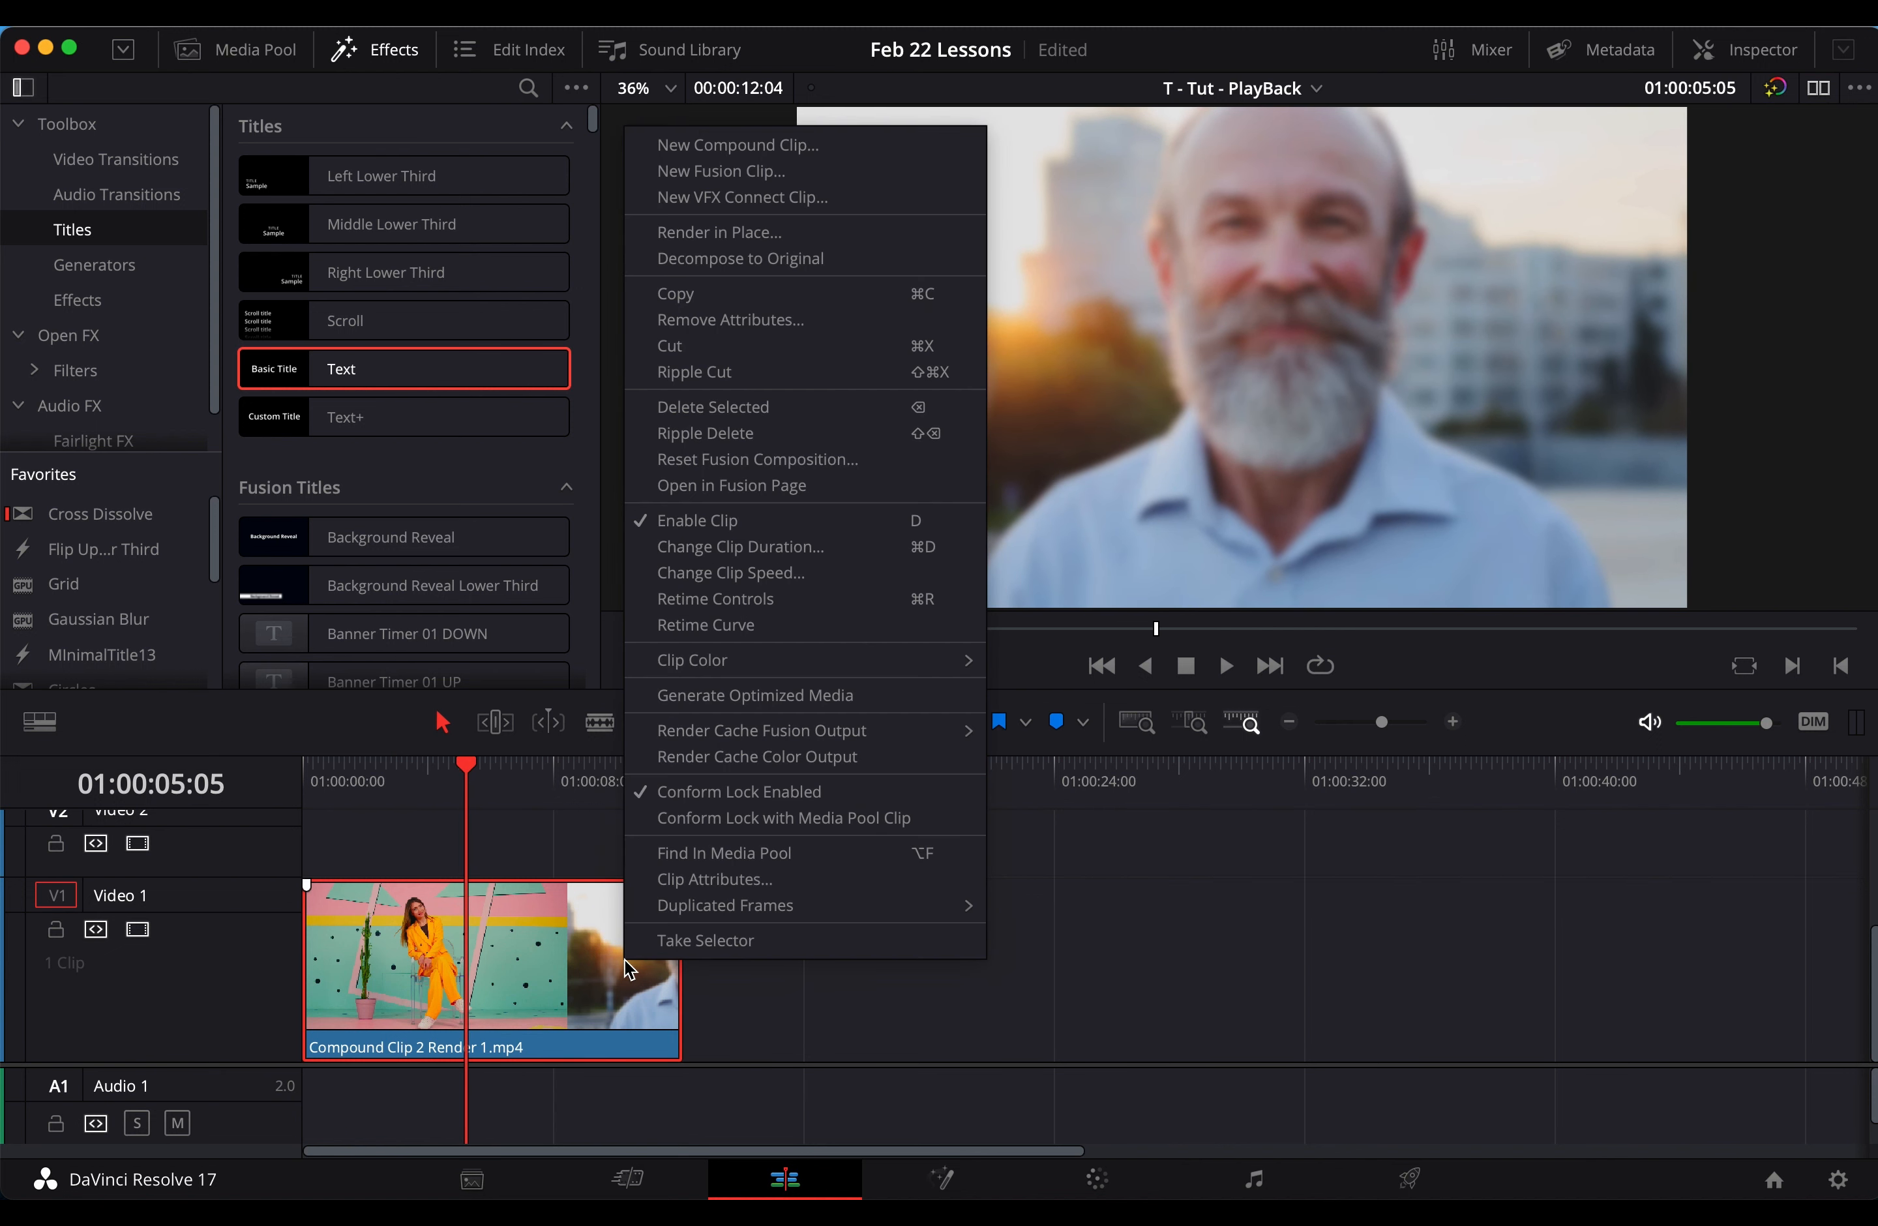
{"action": "left_click", "coordinate": [571, 977]}
{"action": "left_click_drag", "start_coordinate": [437, 797], "coordinate": [487, 789]}
{"action": "right_click", "coordinate": [525, 924]}
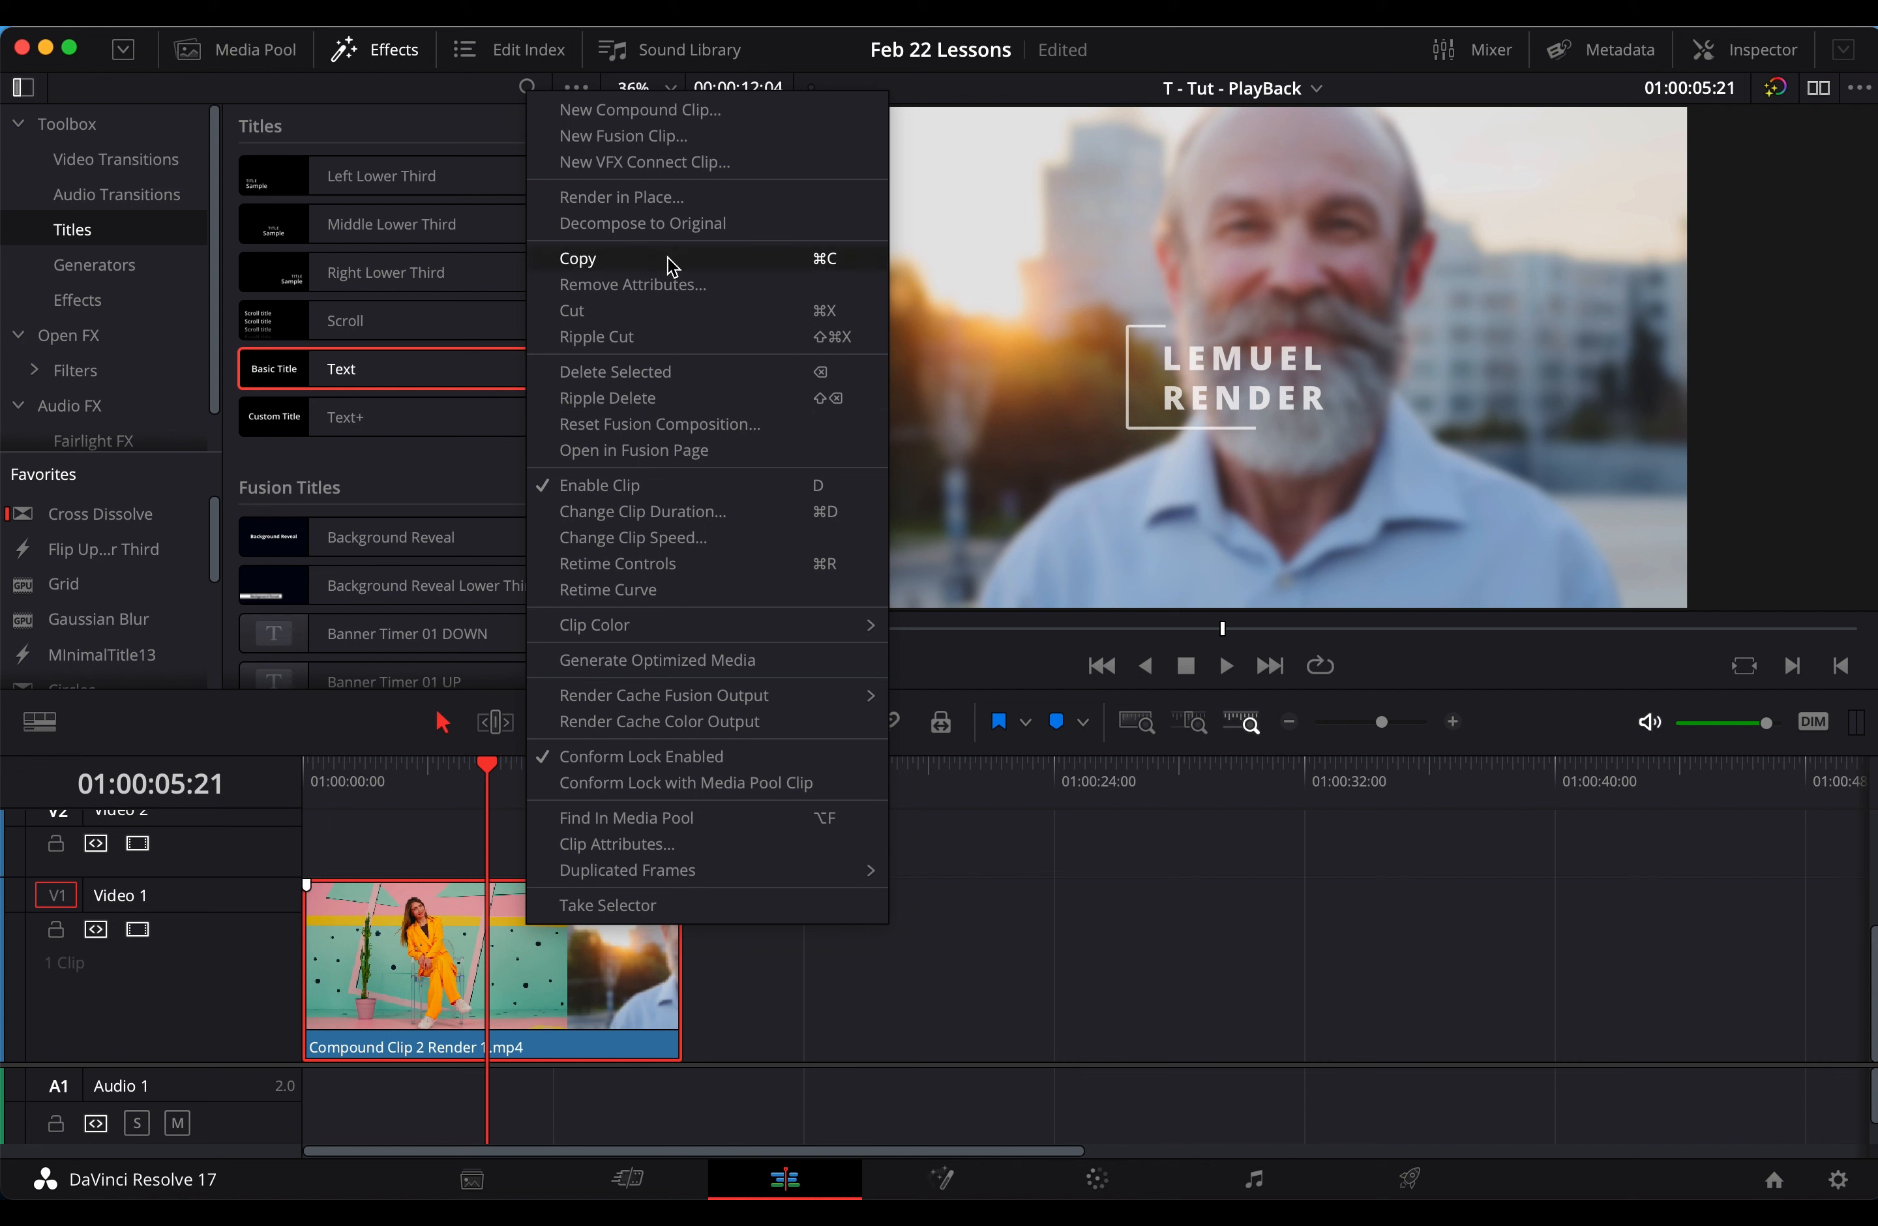
{"action": "left_click", "coordinate": [672, 228]}
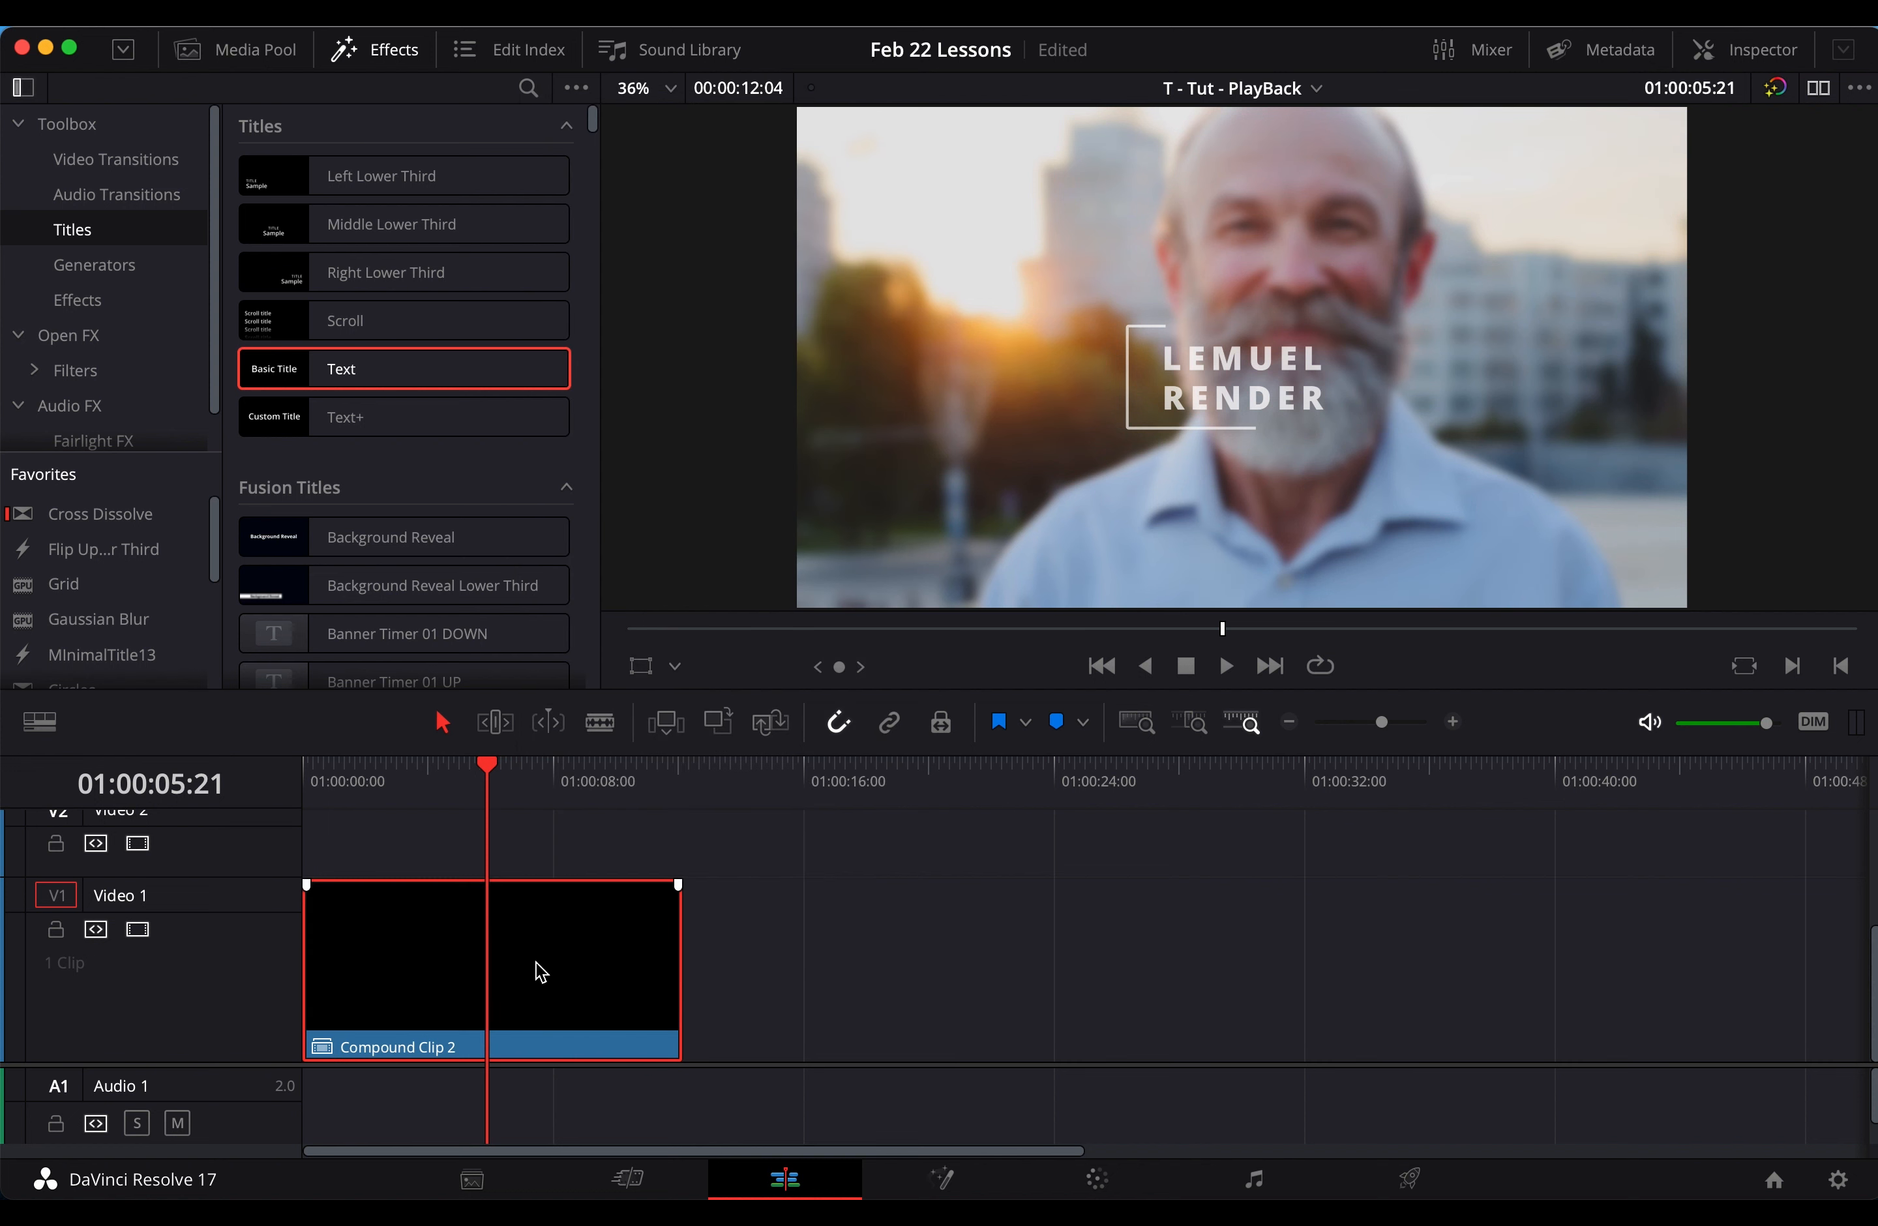
Open the compound clip in its own timeline, view it at about two seconds, and return to the main timeline
{"action": "right_click", "coordinate": [541, 971]}
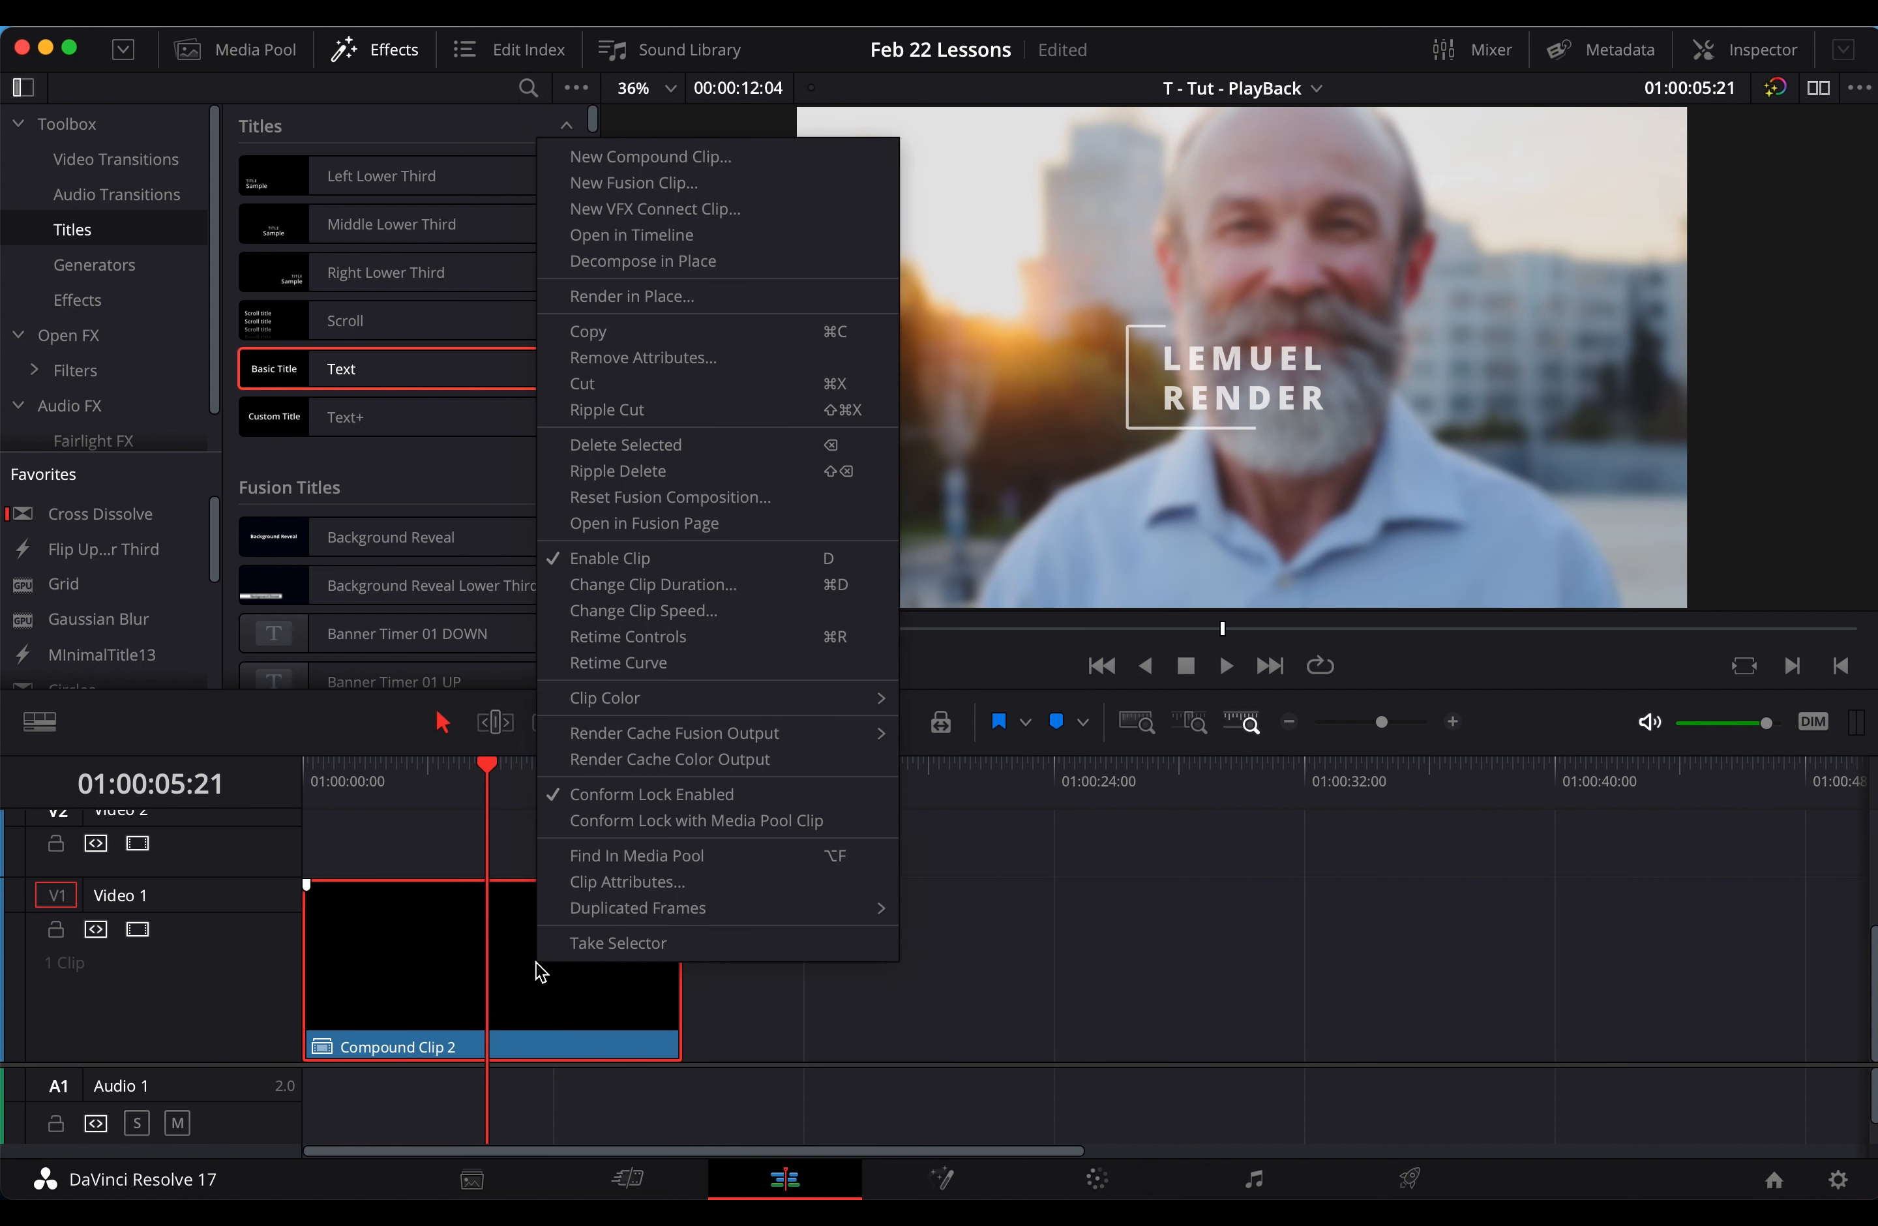
{"action": "left_click", "coordinate": [683, 236]}
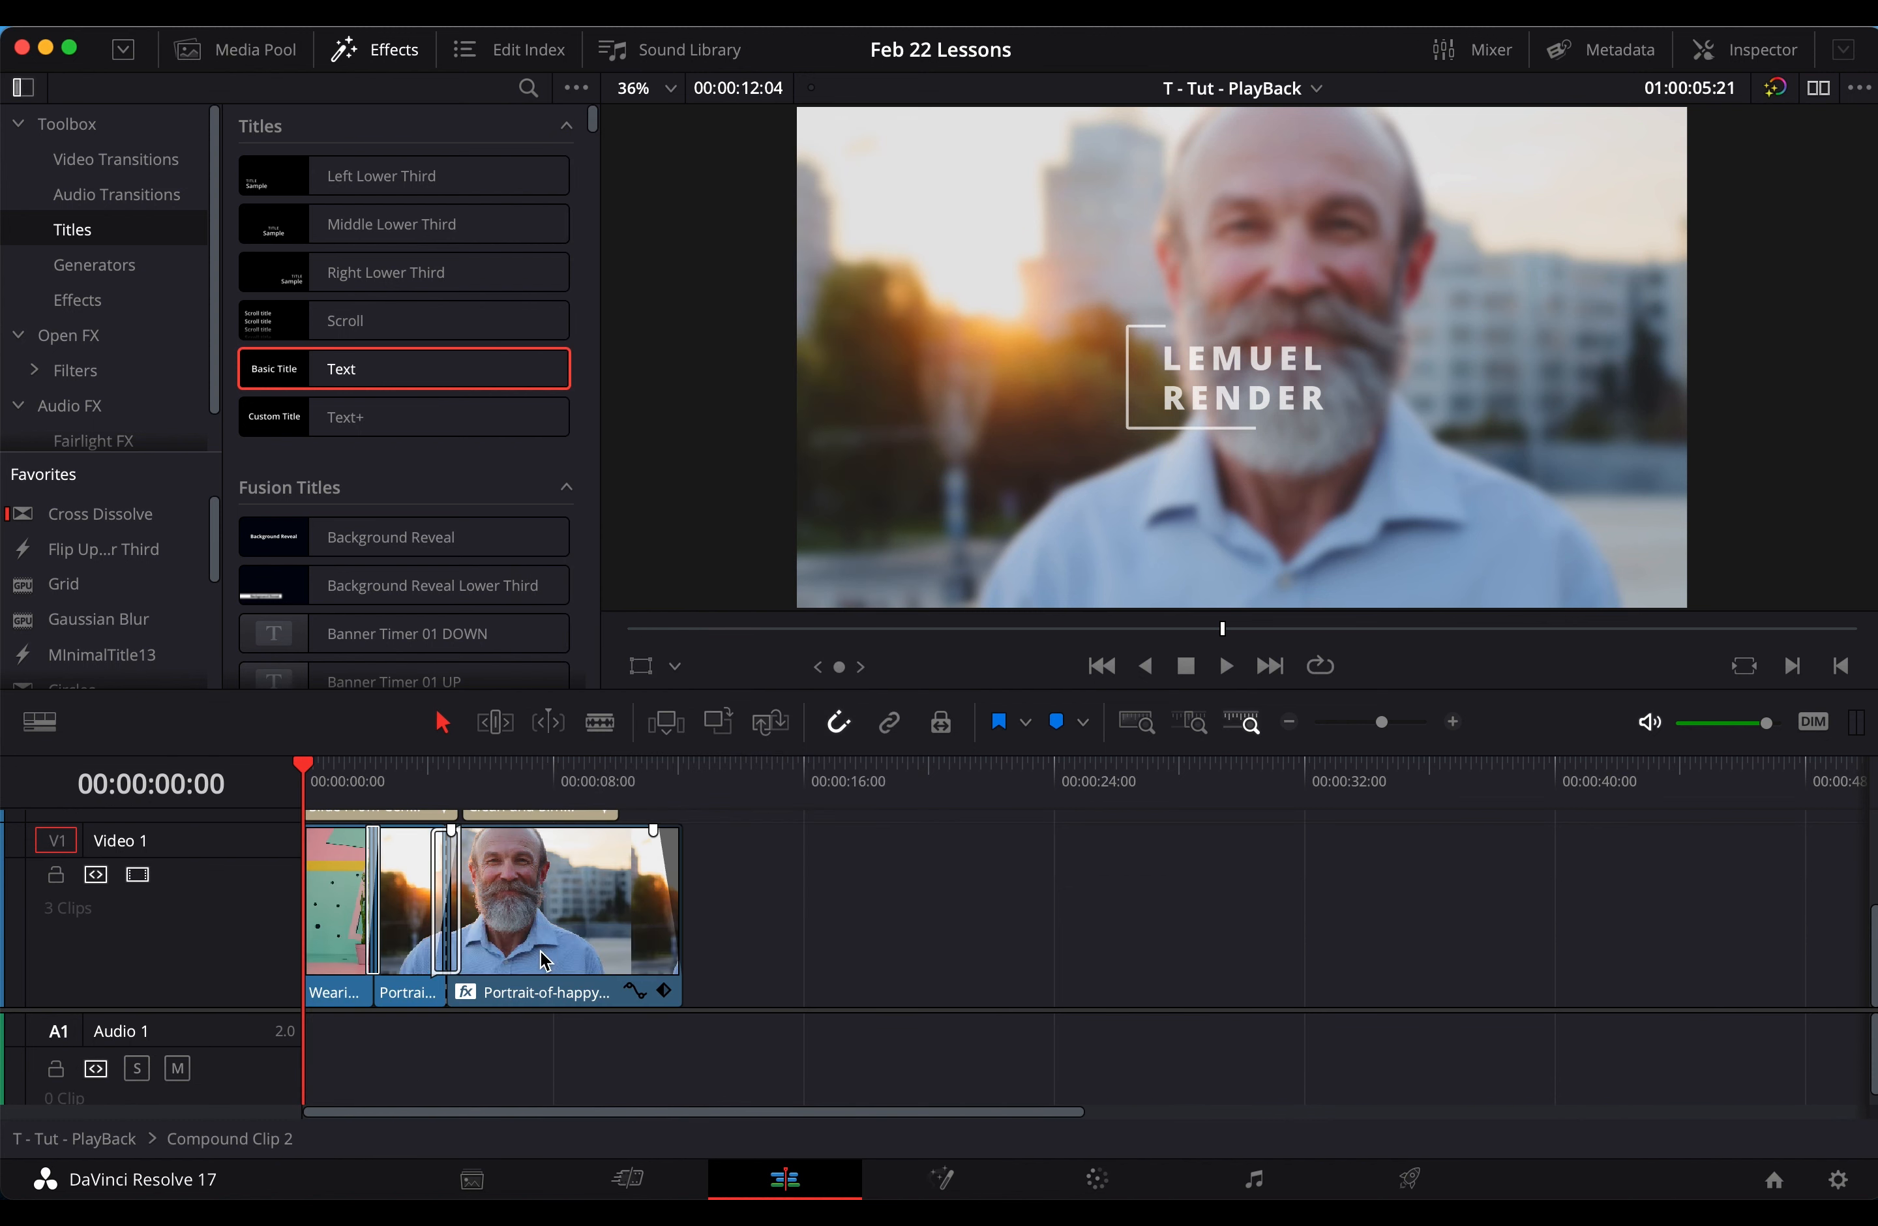
{"action": "left_click", "coordinate": [367, 775]}
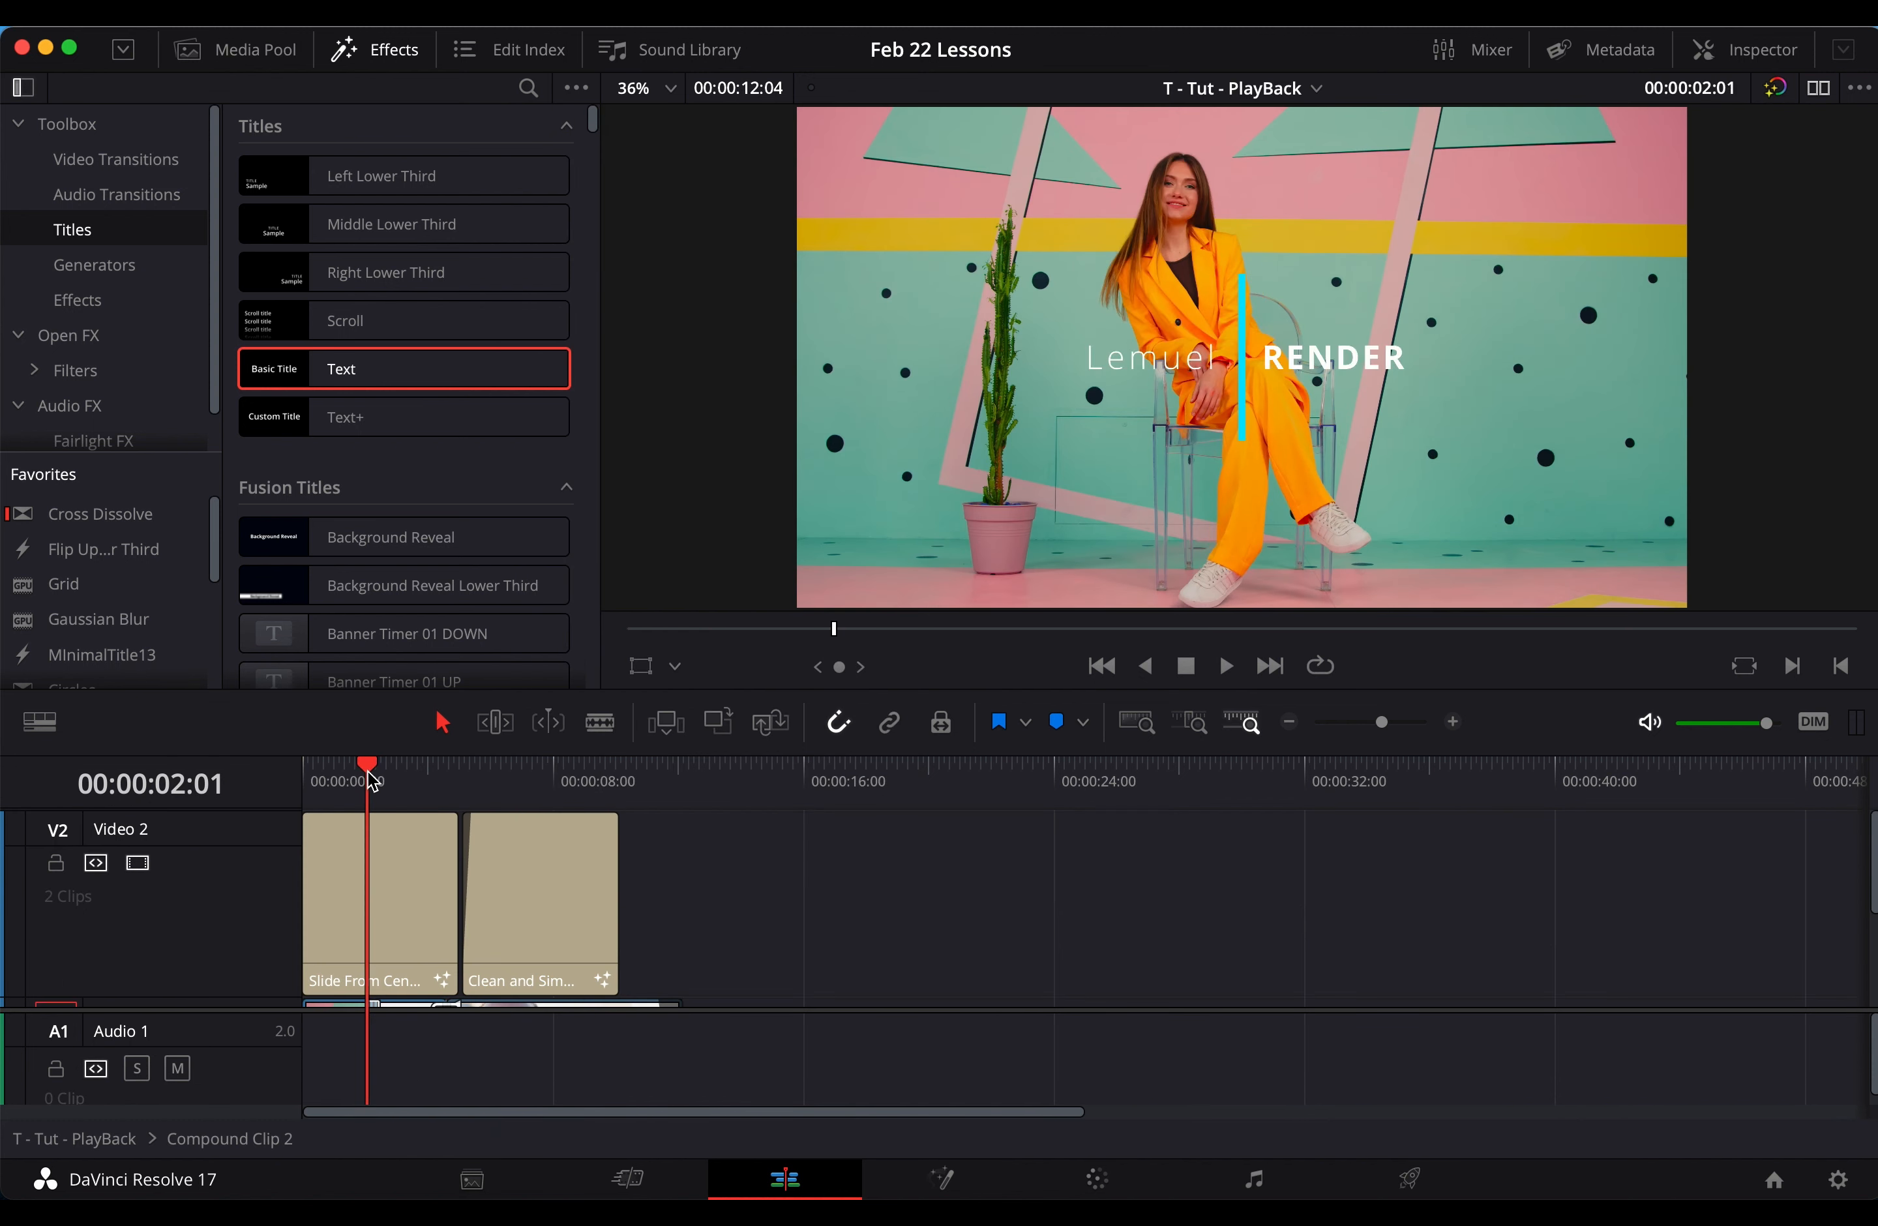
{"action": "left_click", "coordinate": [107, 1140]}
Play the restored compound clip from the start of the timeline and again from about the seven-second mark
{"action": "left_click", "coordinate": [307, 776]}
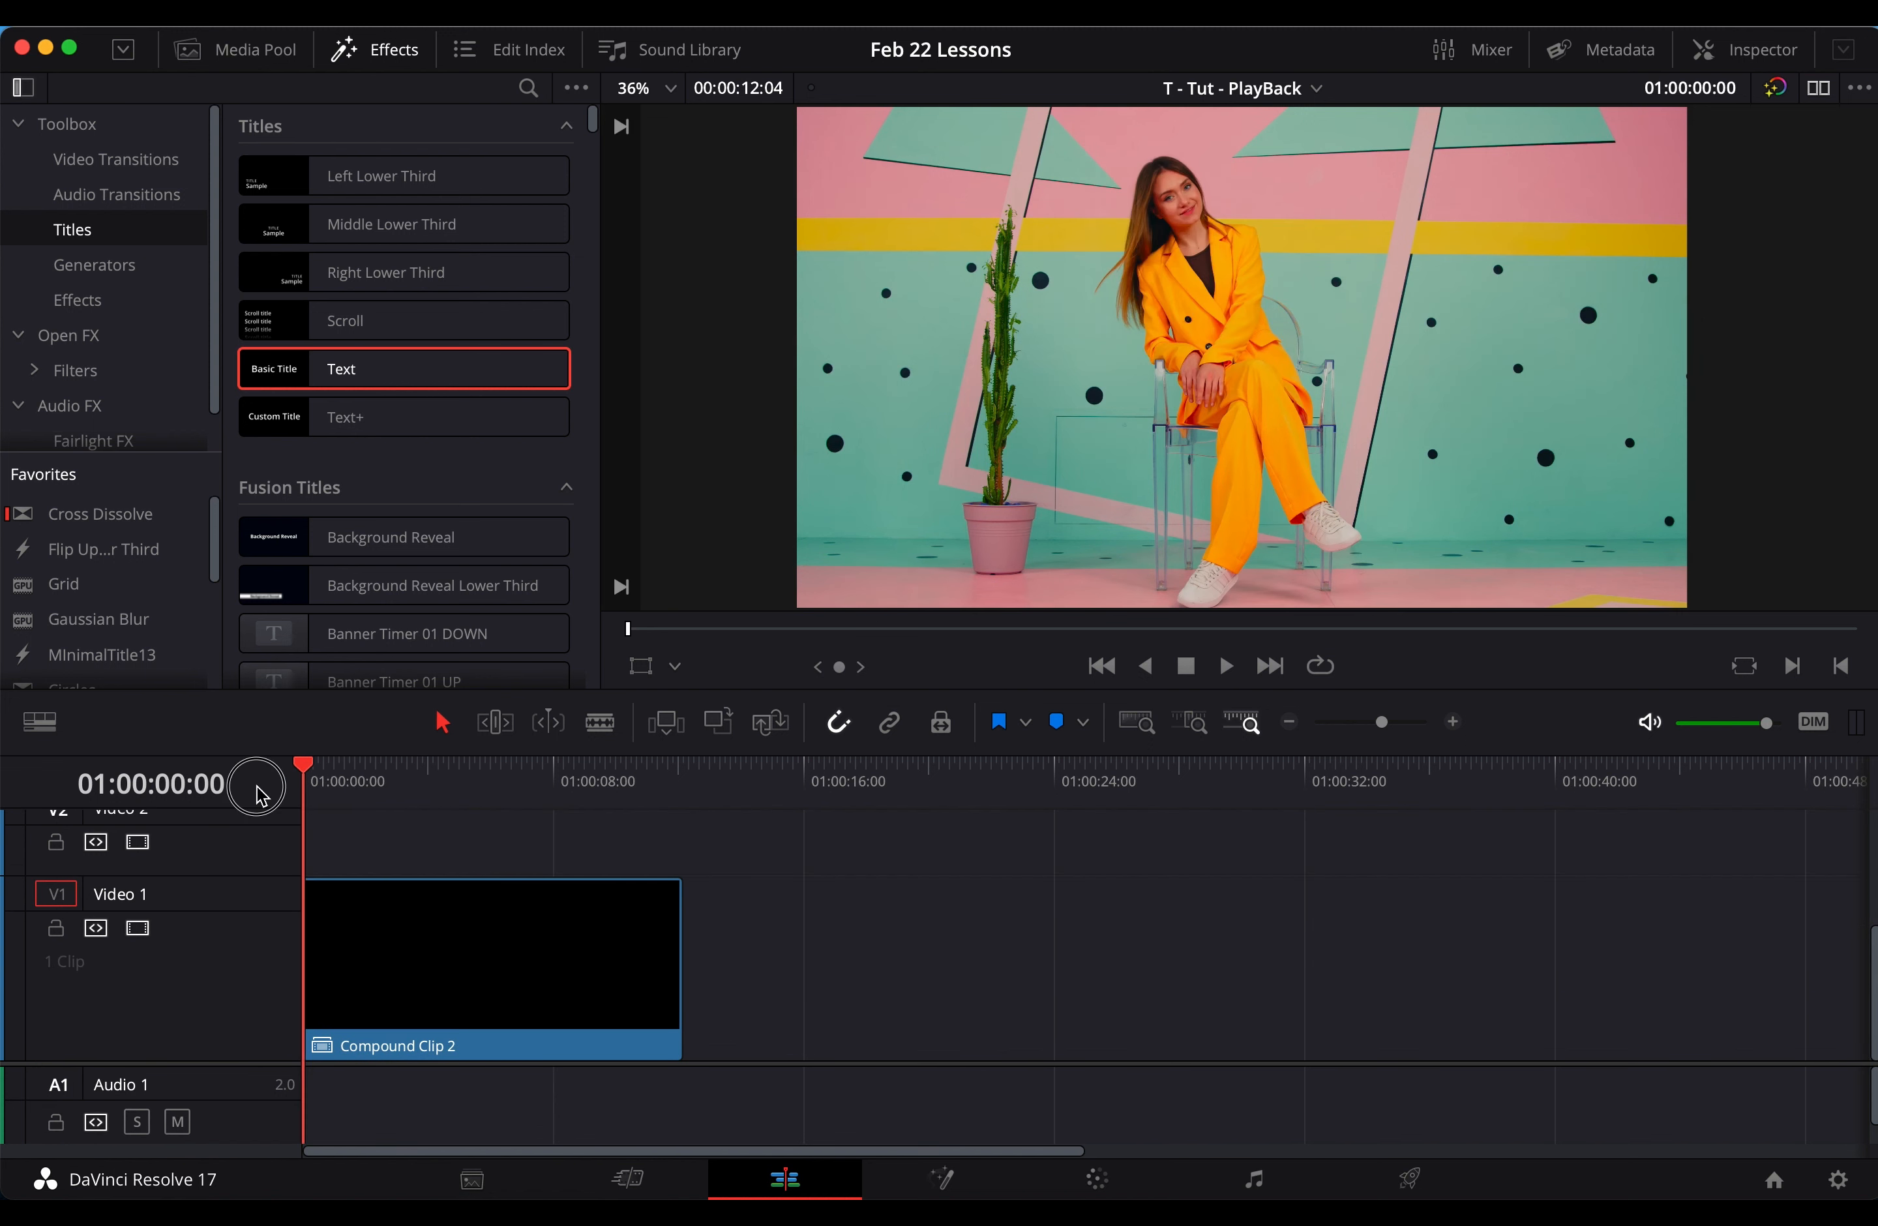
{"action": "key", "text": "space"}
{"action": "left_click", "coordinate": [515, 777]}
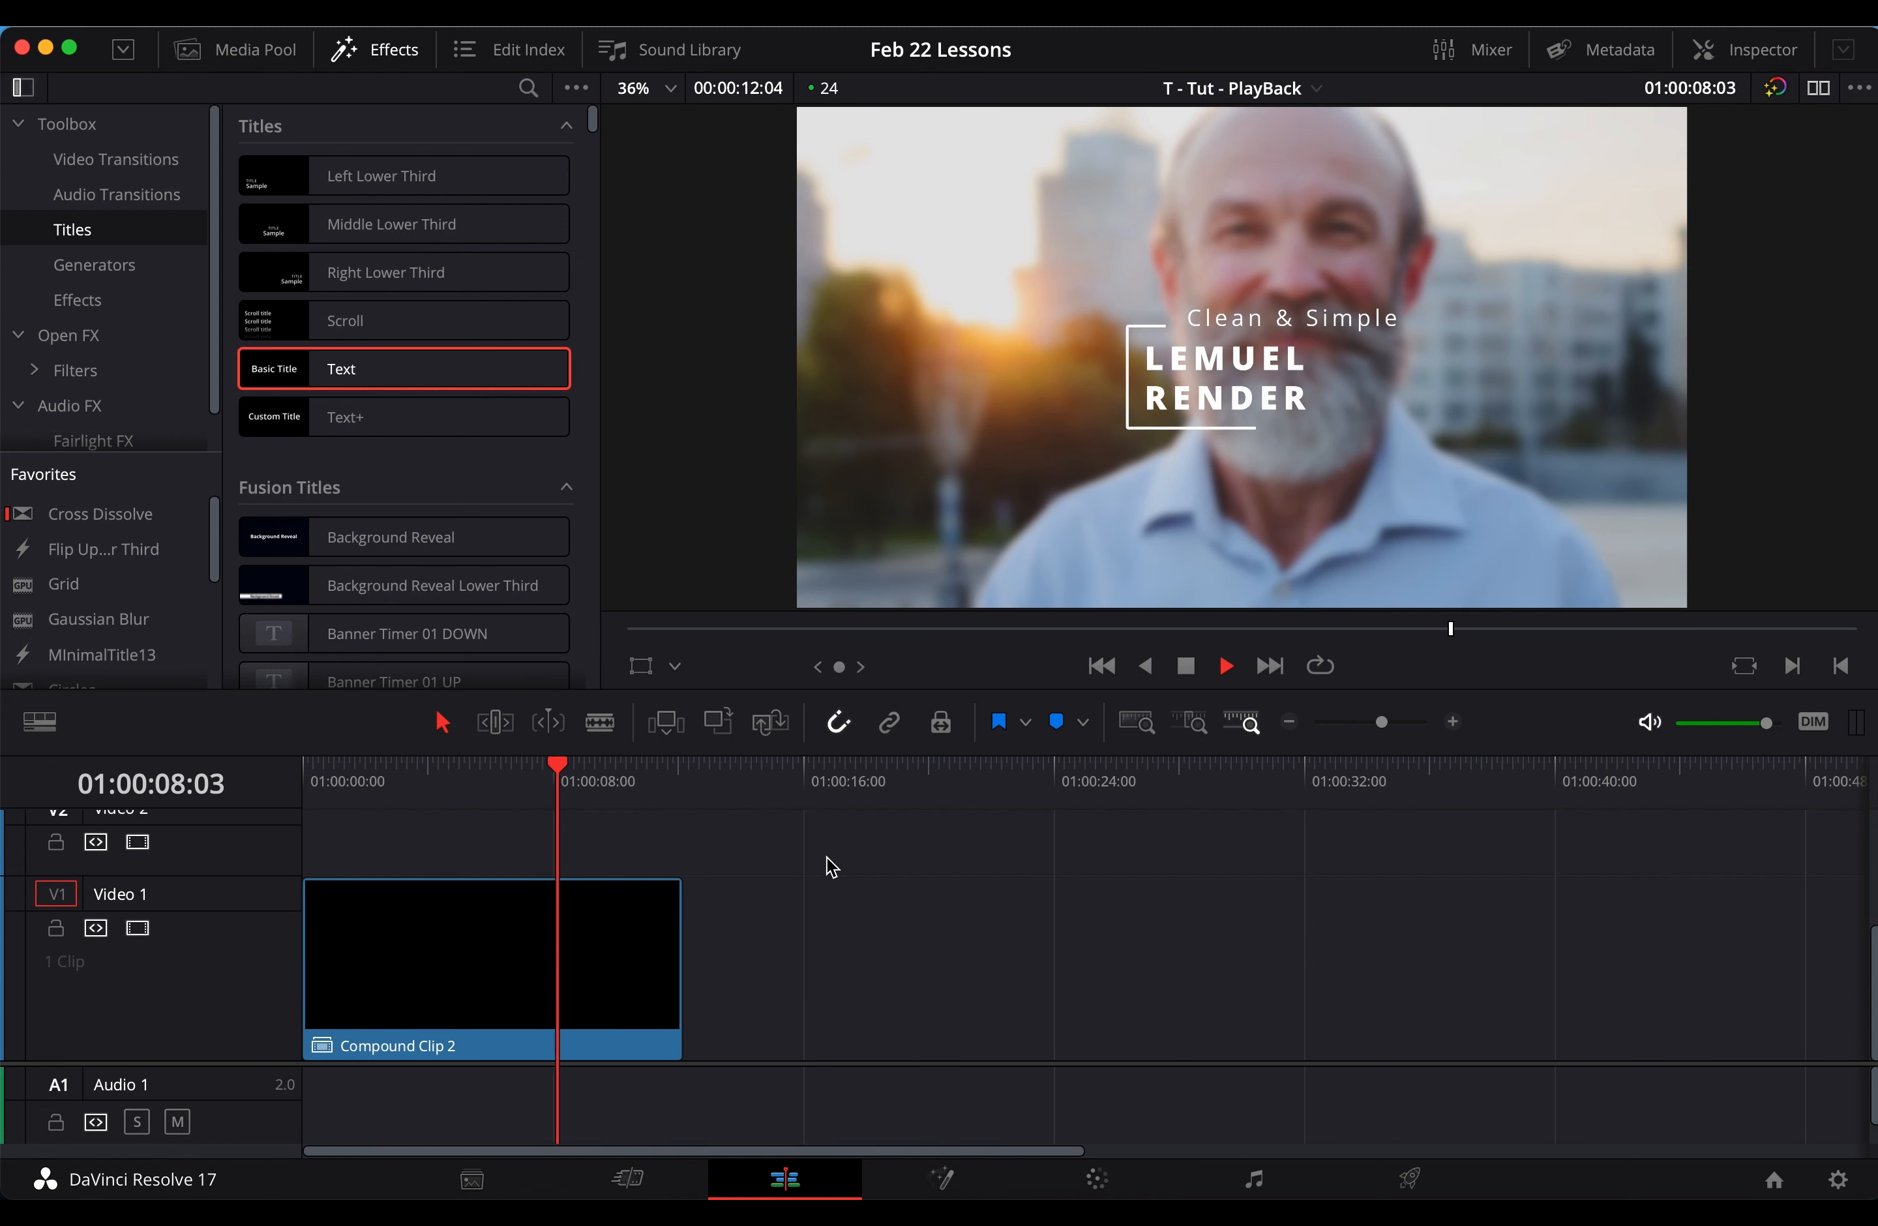
{"action": "key", "text": "space"}
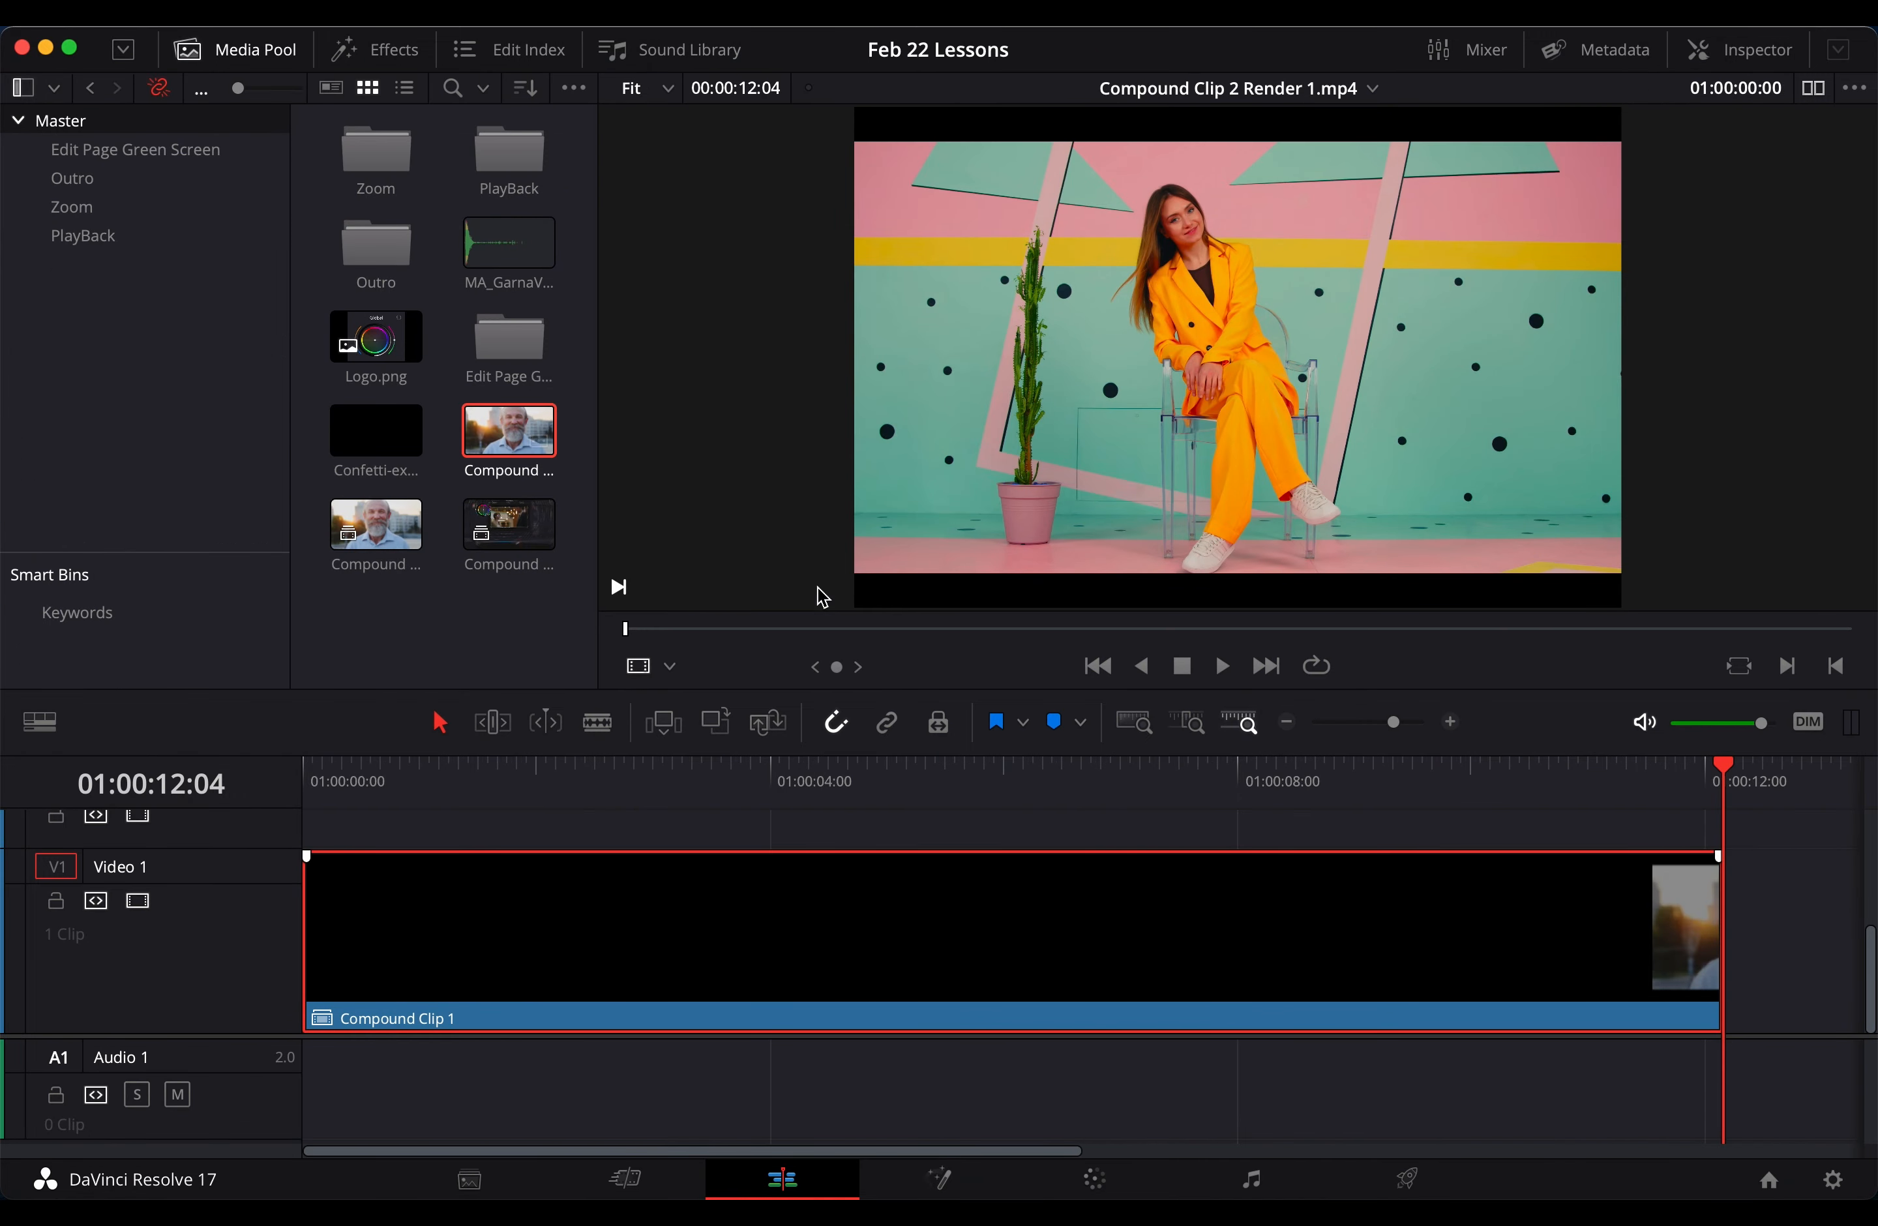
Preview the first seconds of Compound Clip 2 Render 1.mp4 in the source viewer
{"action": "left_click", "coordinate": [1221, 671]}
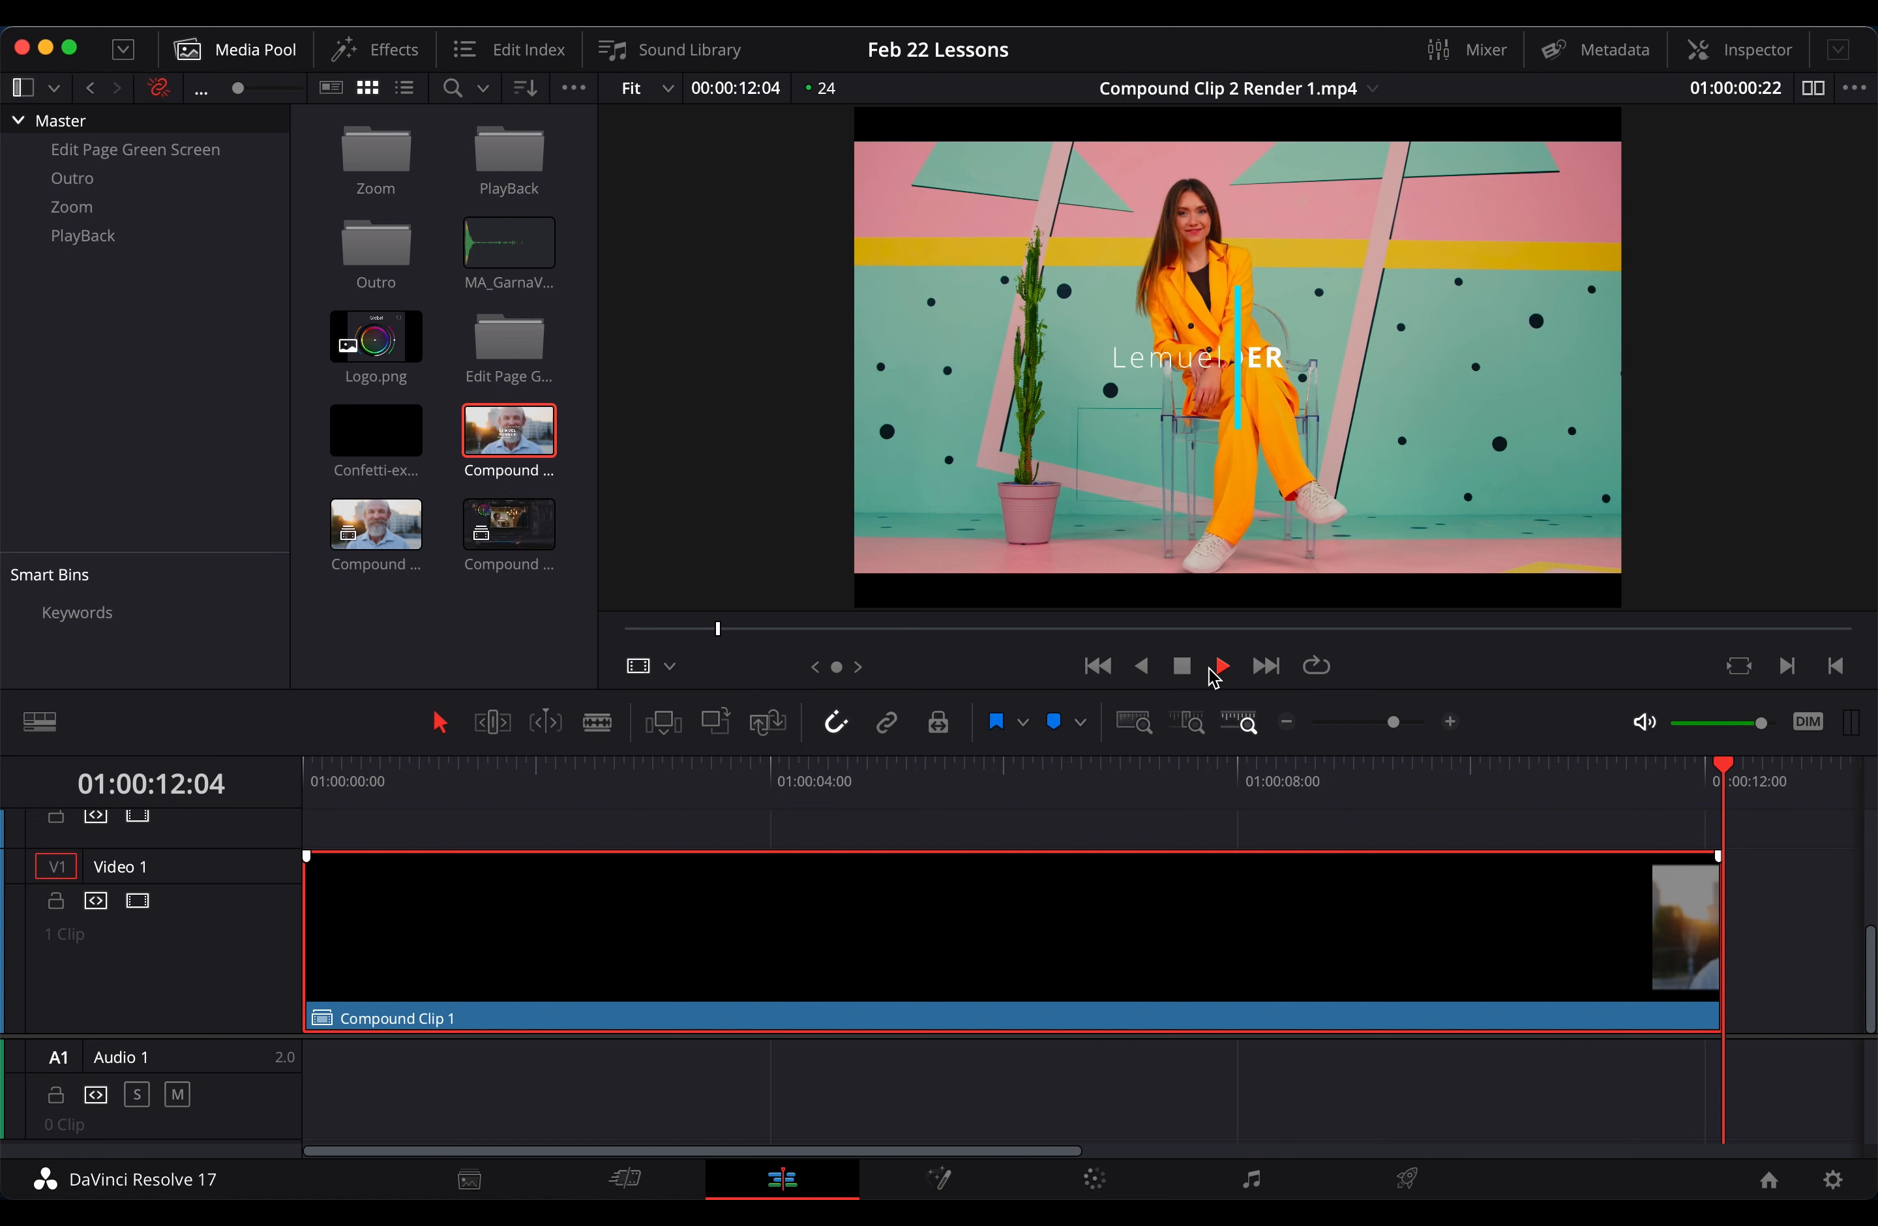
{"action": "left_click", "coordinate": [1186, 669]}
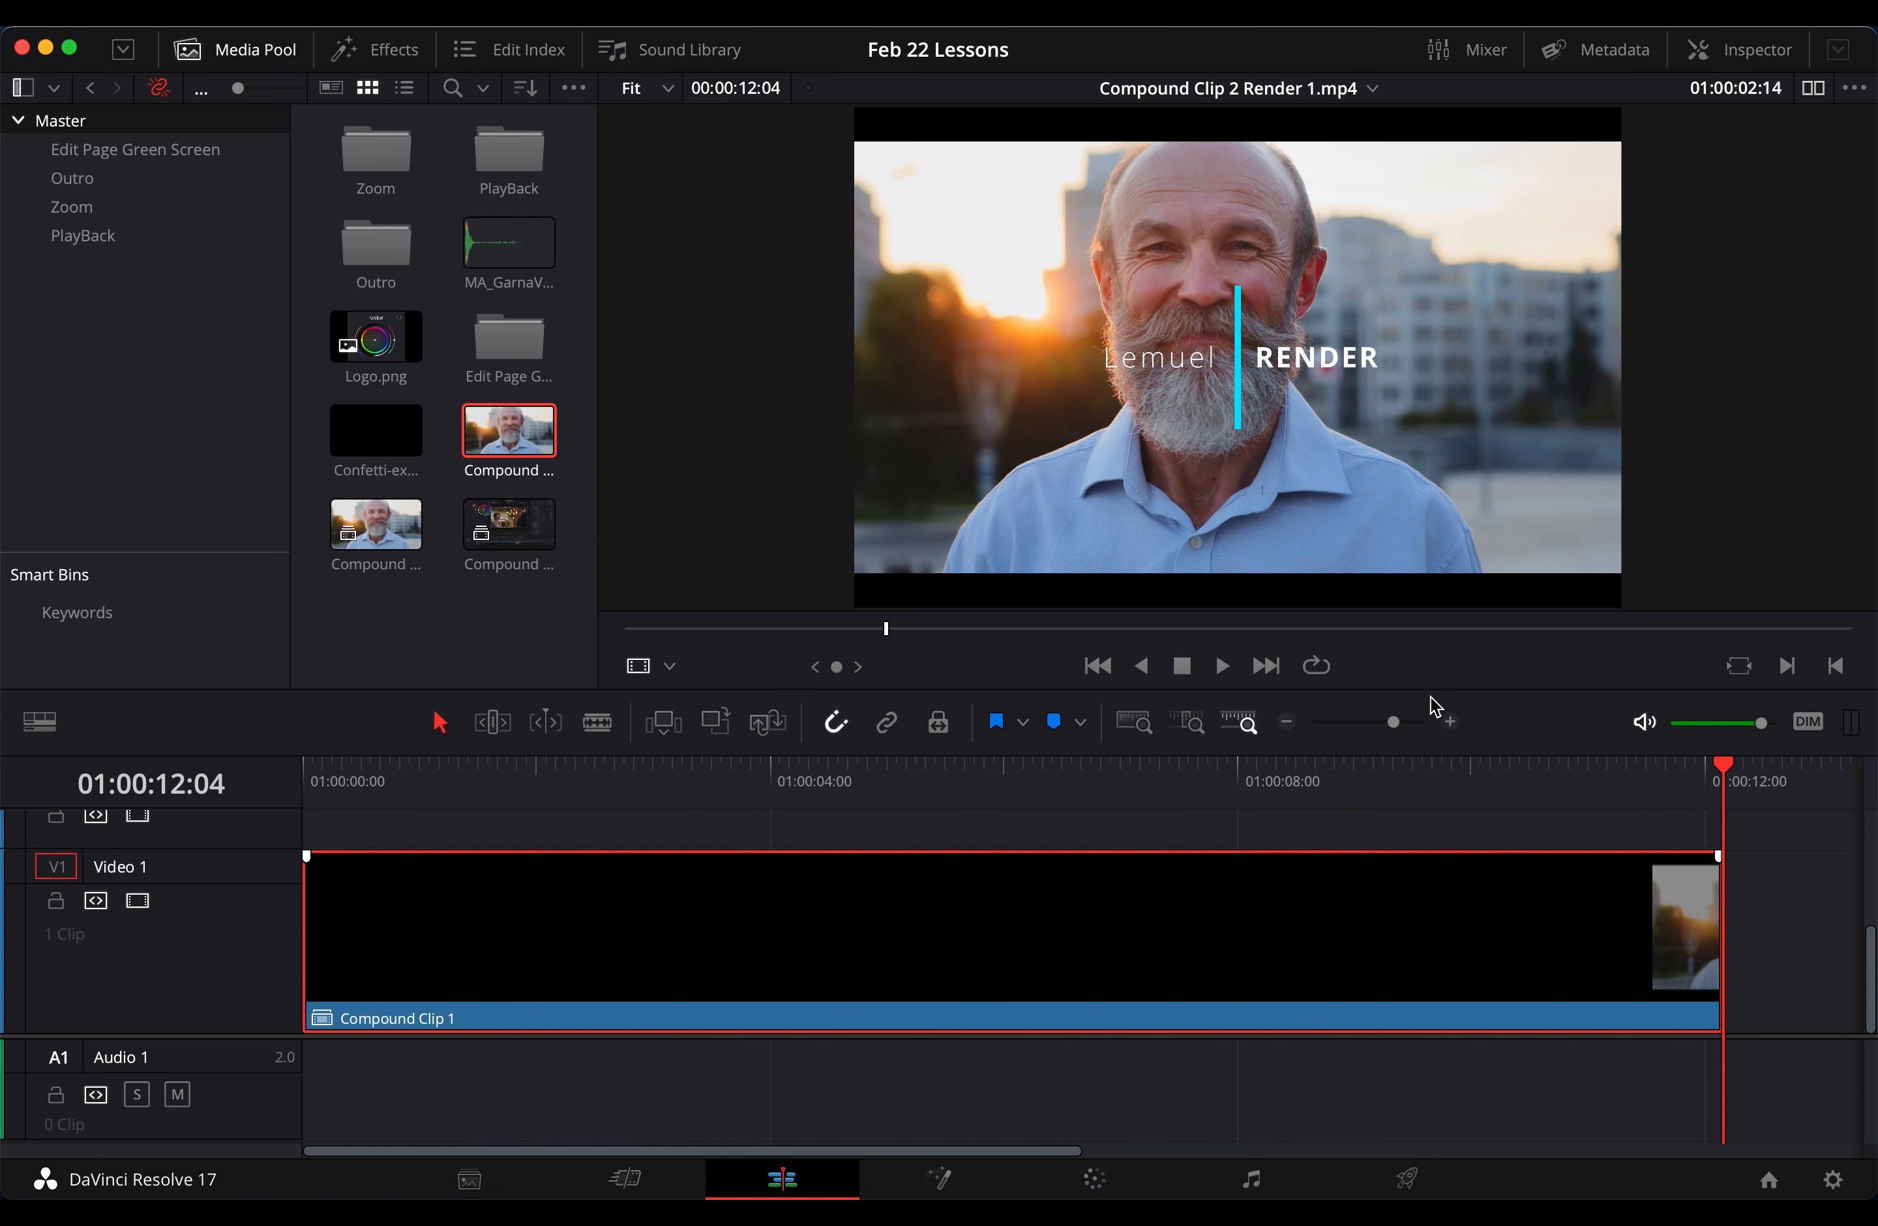
Replace the compound clip on Video 1 with the rendered MP4 from the timeline's start and play it past five seconds
{"action": "left_click", "coordinate": [1232, 1059]}
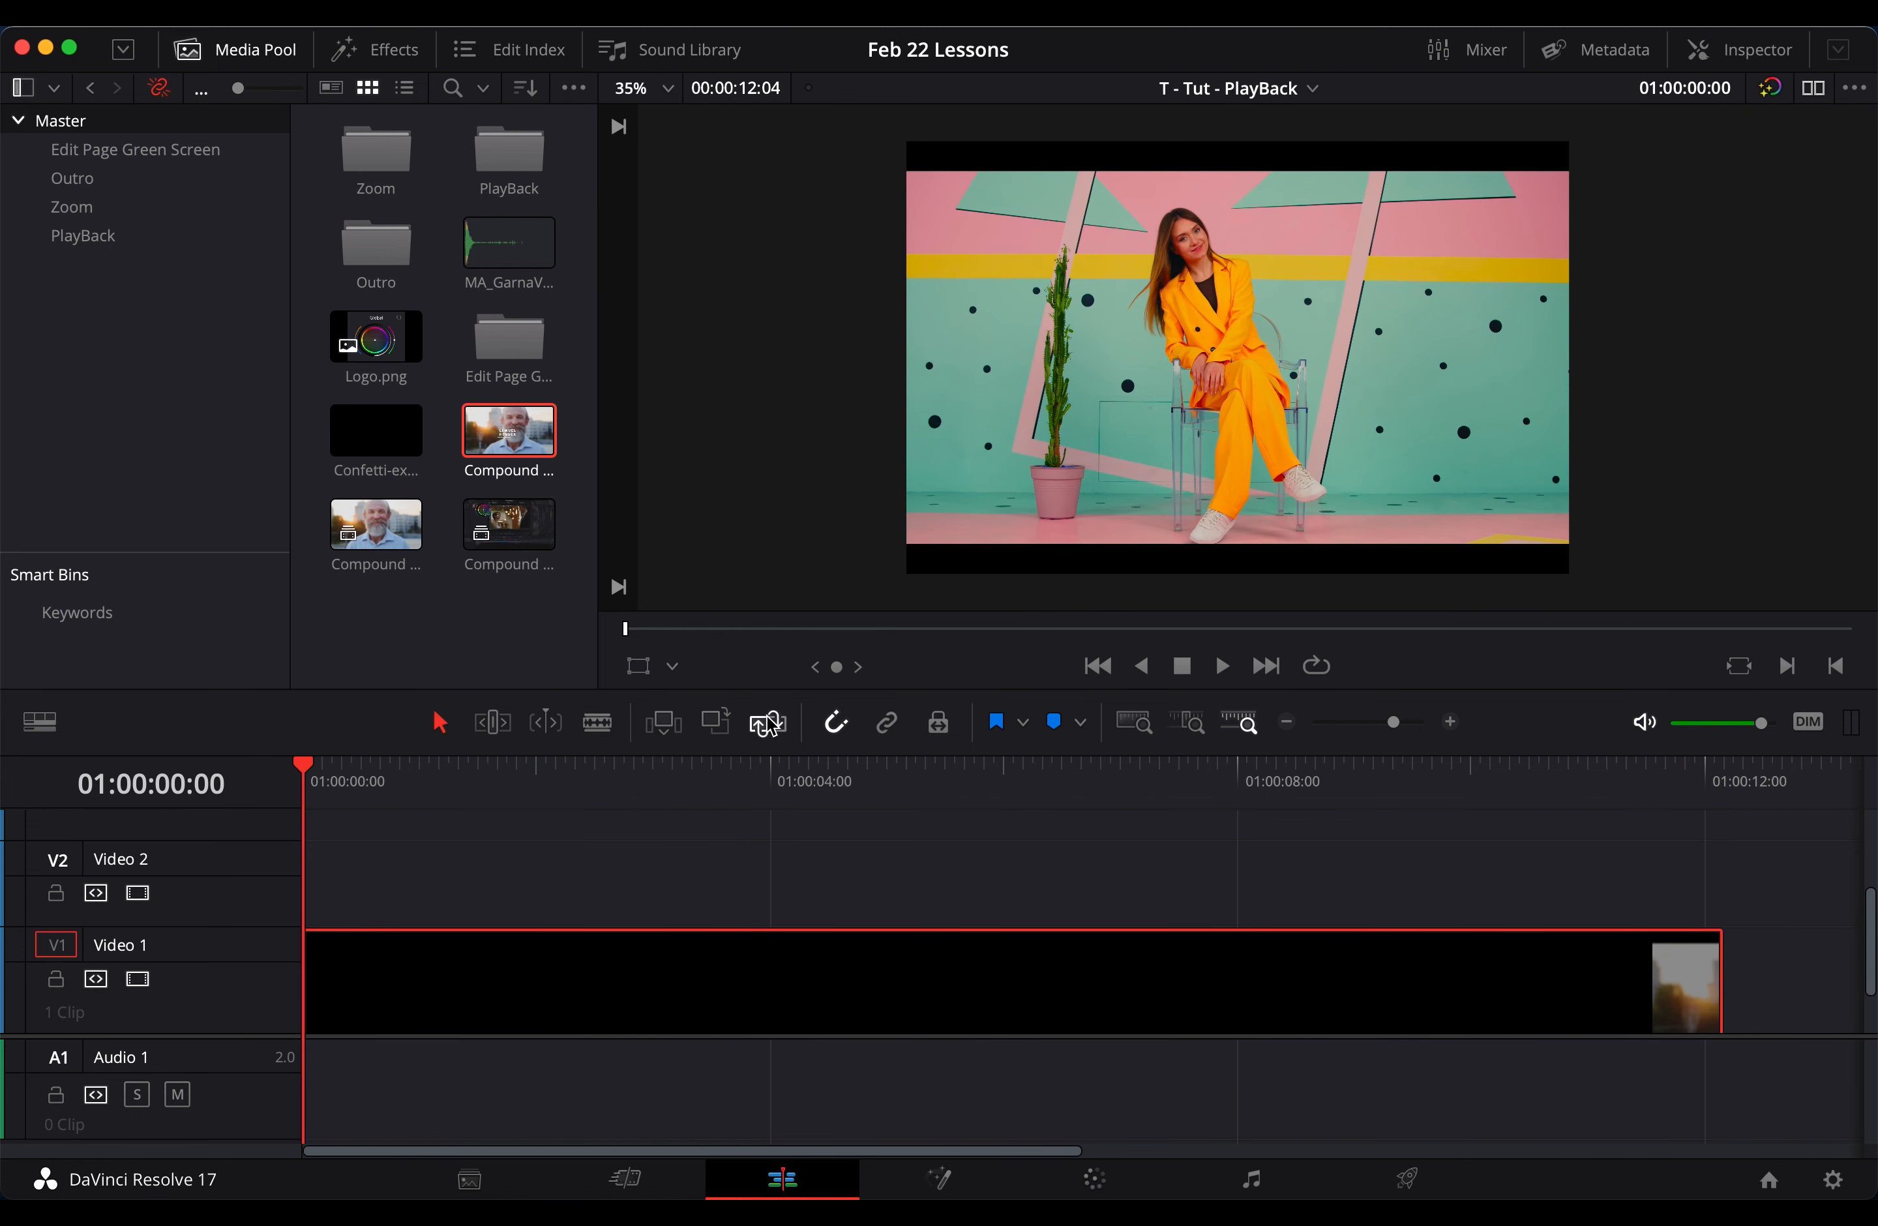
{"action": "left_click", "coordinate": [768, 722]}
{"action": "key", "text": "space"}
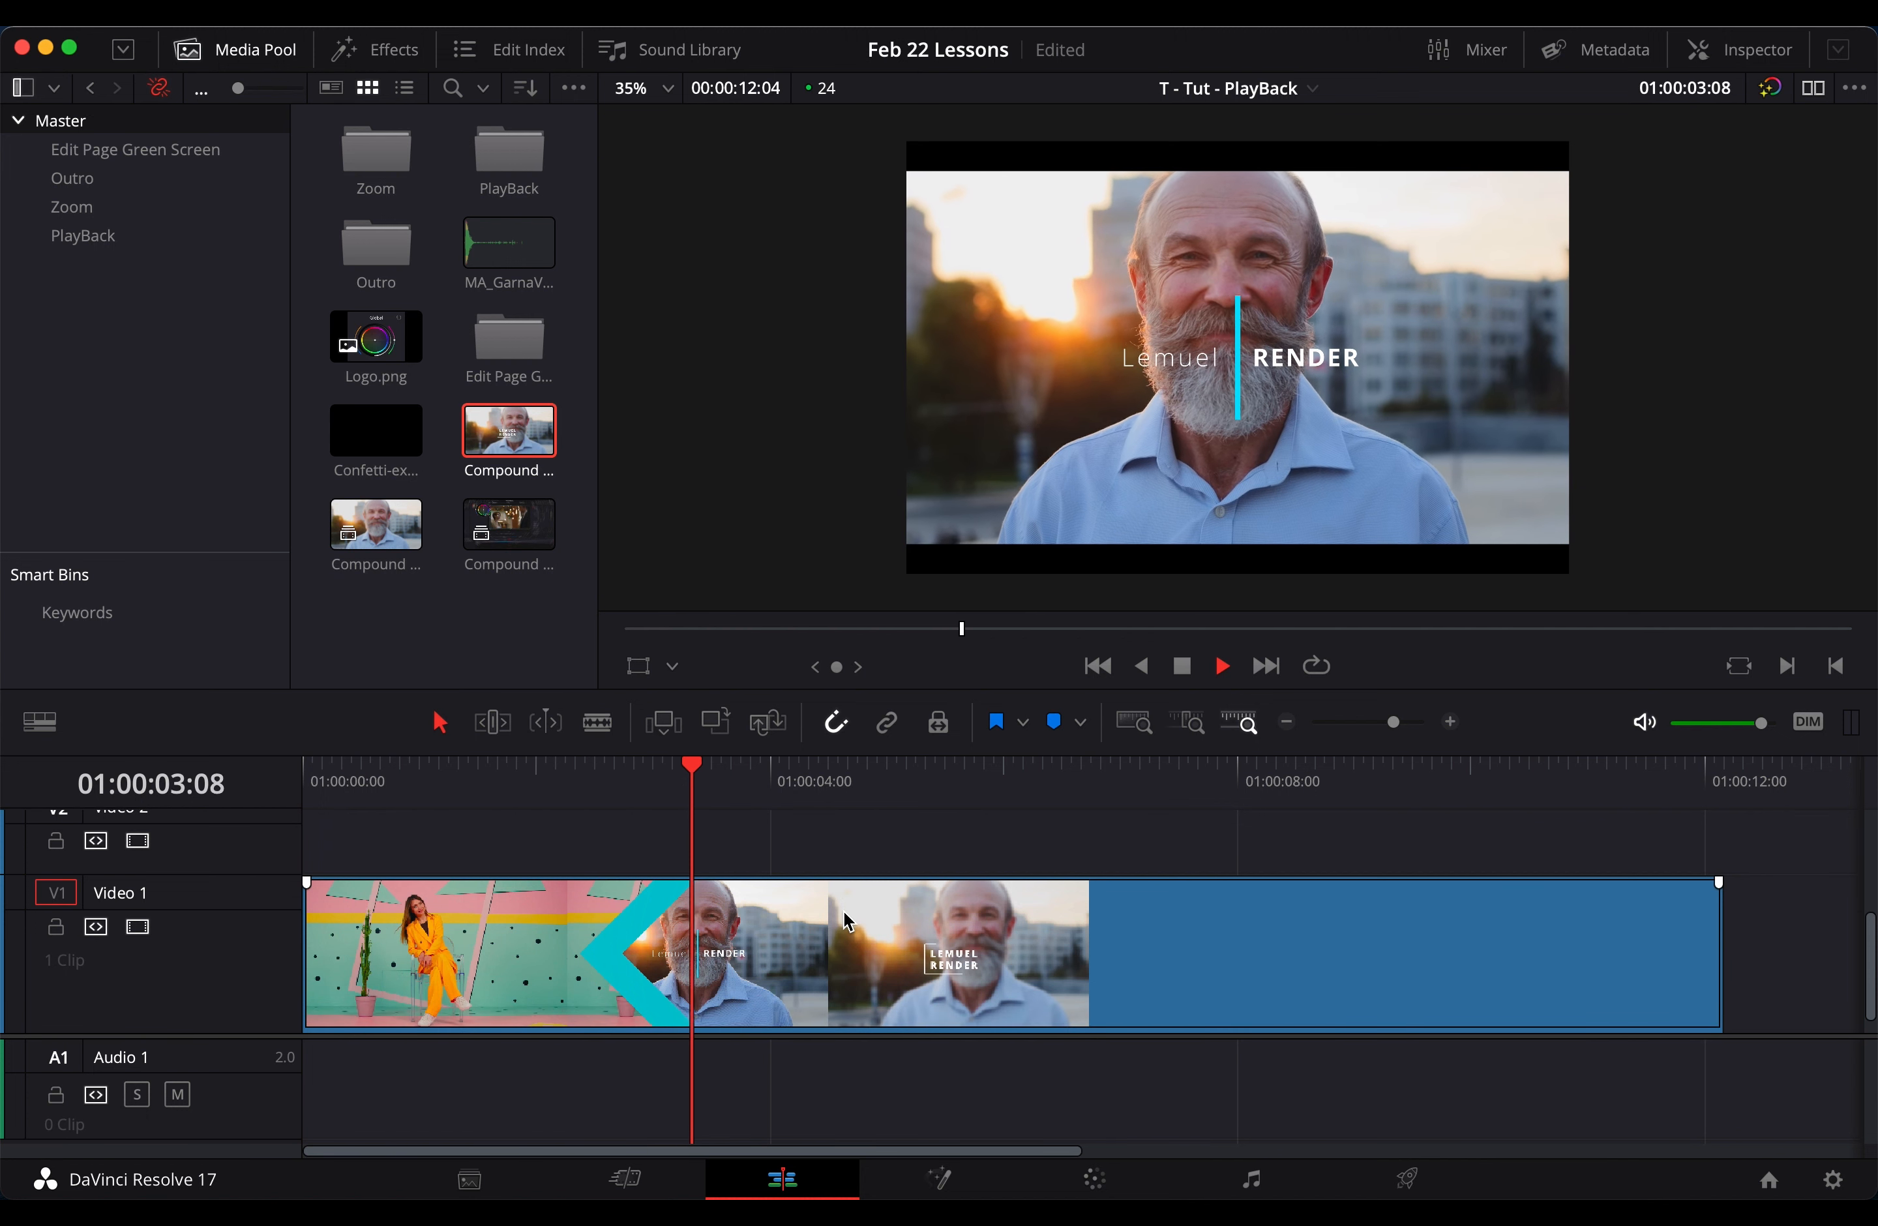
{"action": "left_click", "coordinate": [888, 967]}
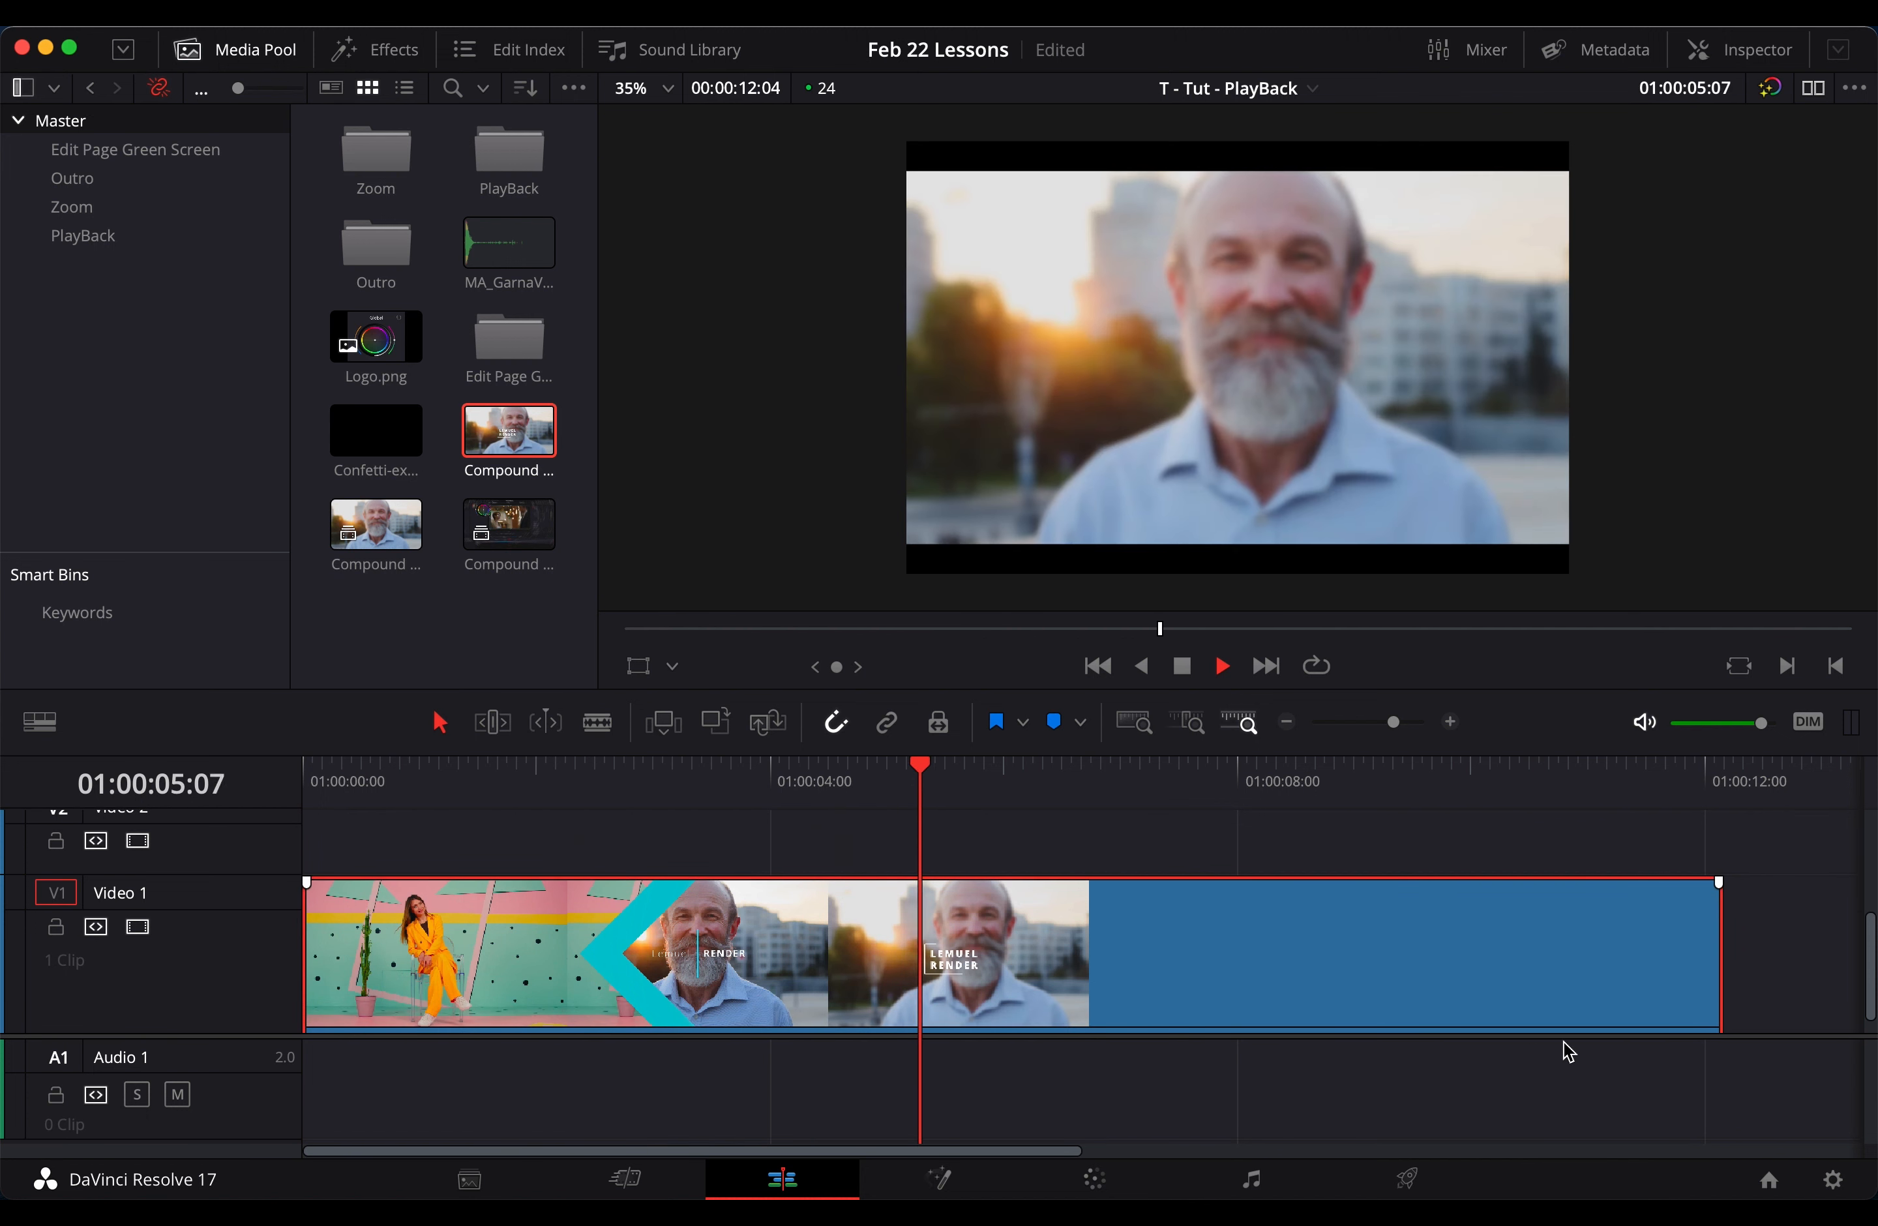
{"action": "key", "text": "space"}
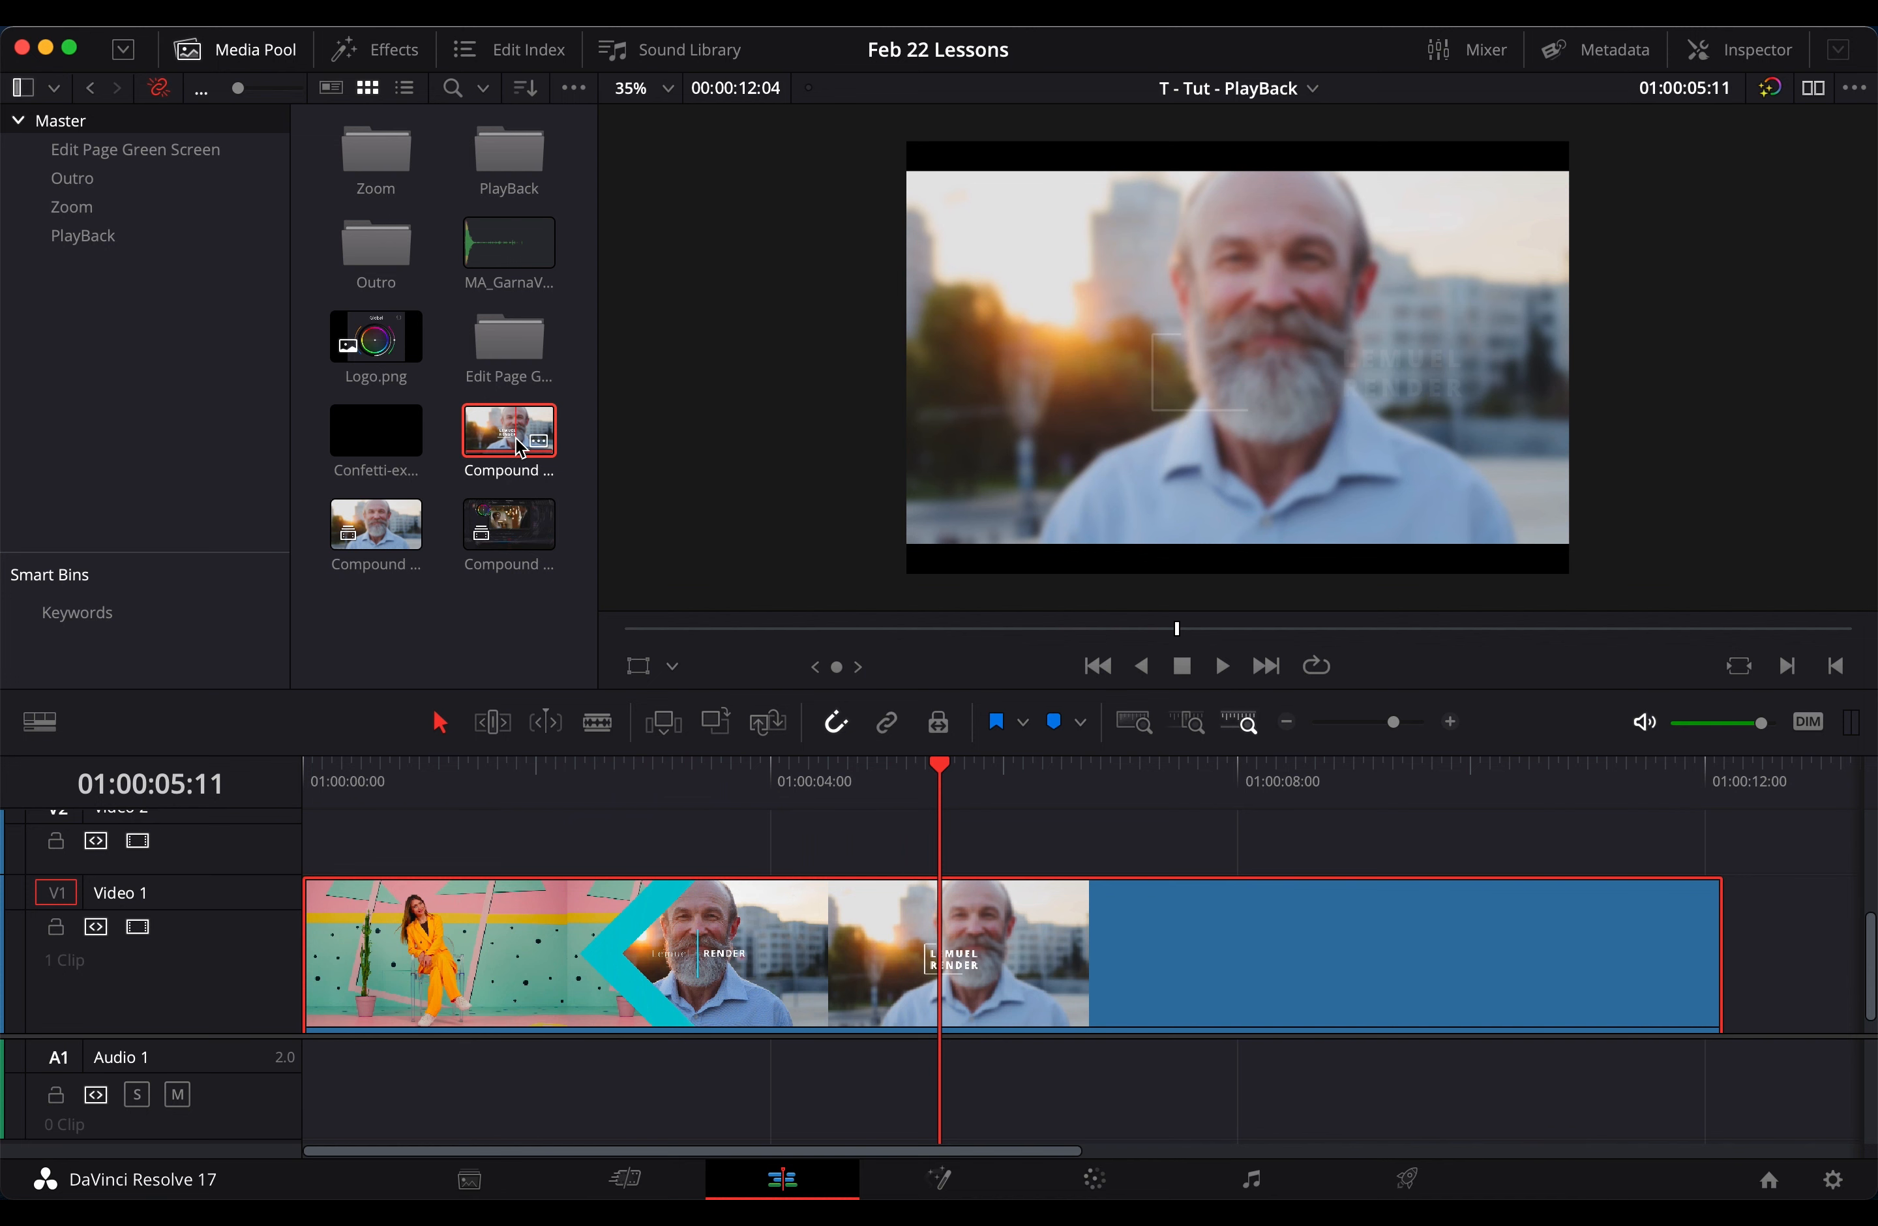
Switch to the Deliver page and bring up the optimized media, proxy media and render cache options in the advanced render settings
{"action": "key", "text": "shift+8"}
{"action": "scroll", "coordinate": [245, 558], "scroll_direction": "down", "scroll_amount": 5}
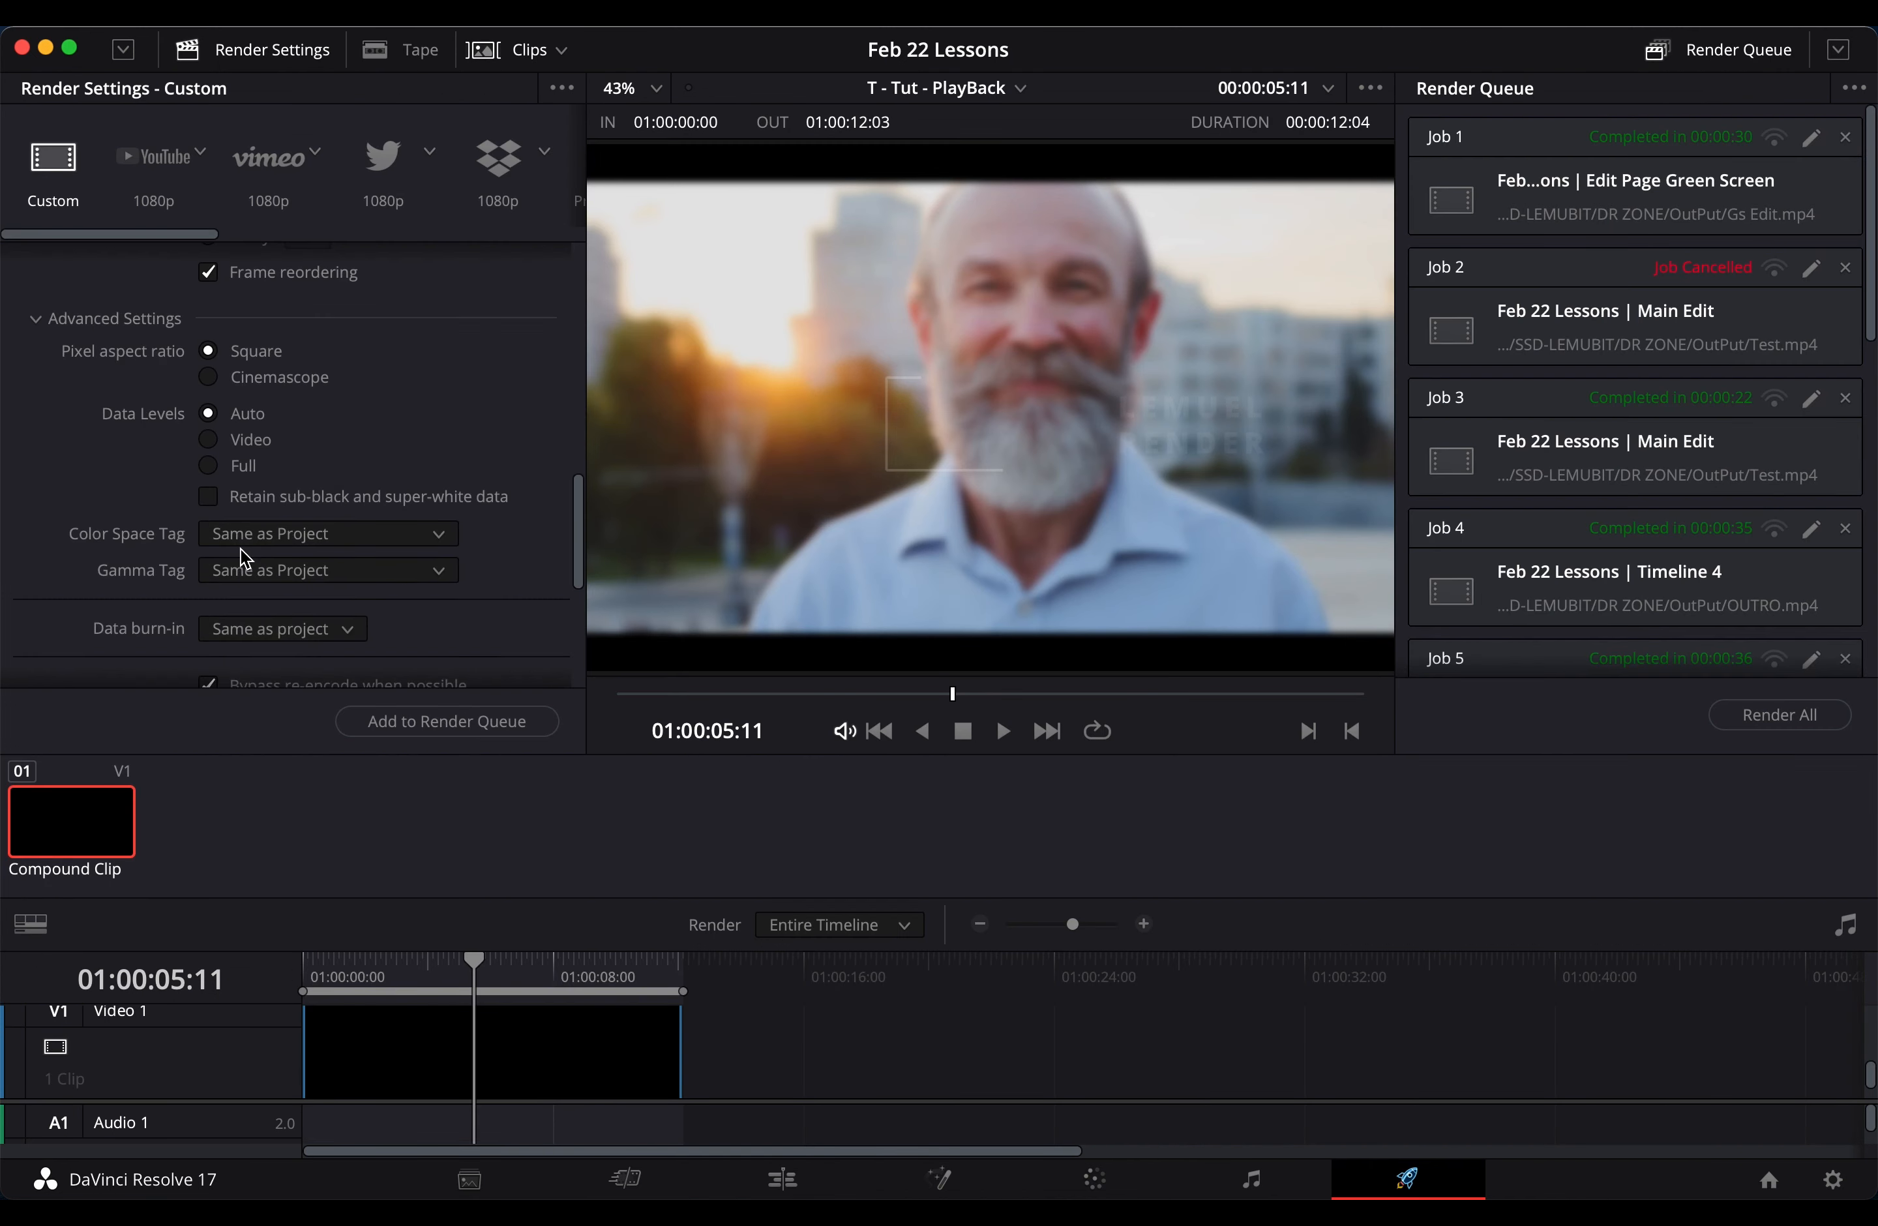
{"action": "scroll", "coordinate": [420, 574], "scroll_direction": "down", "scroll_amount": 5}
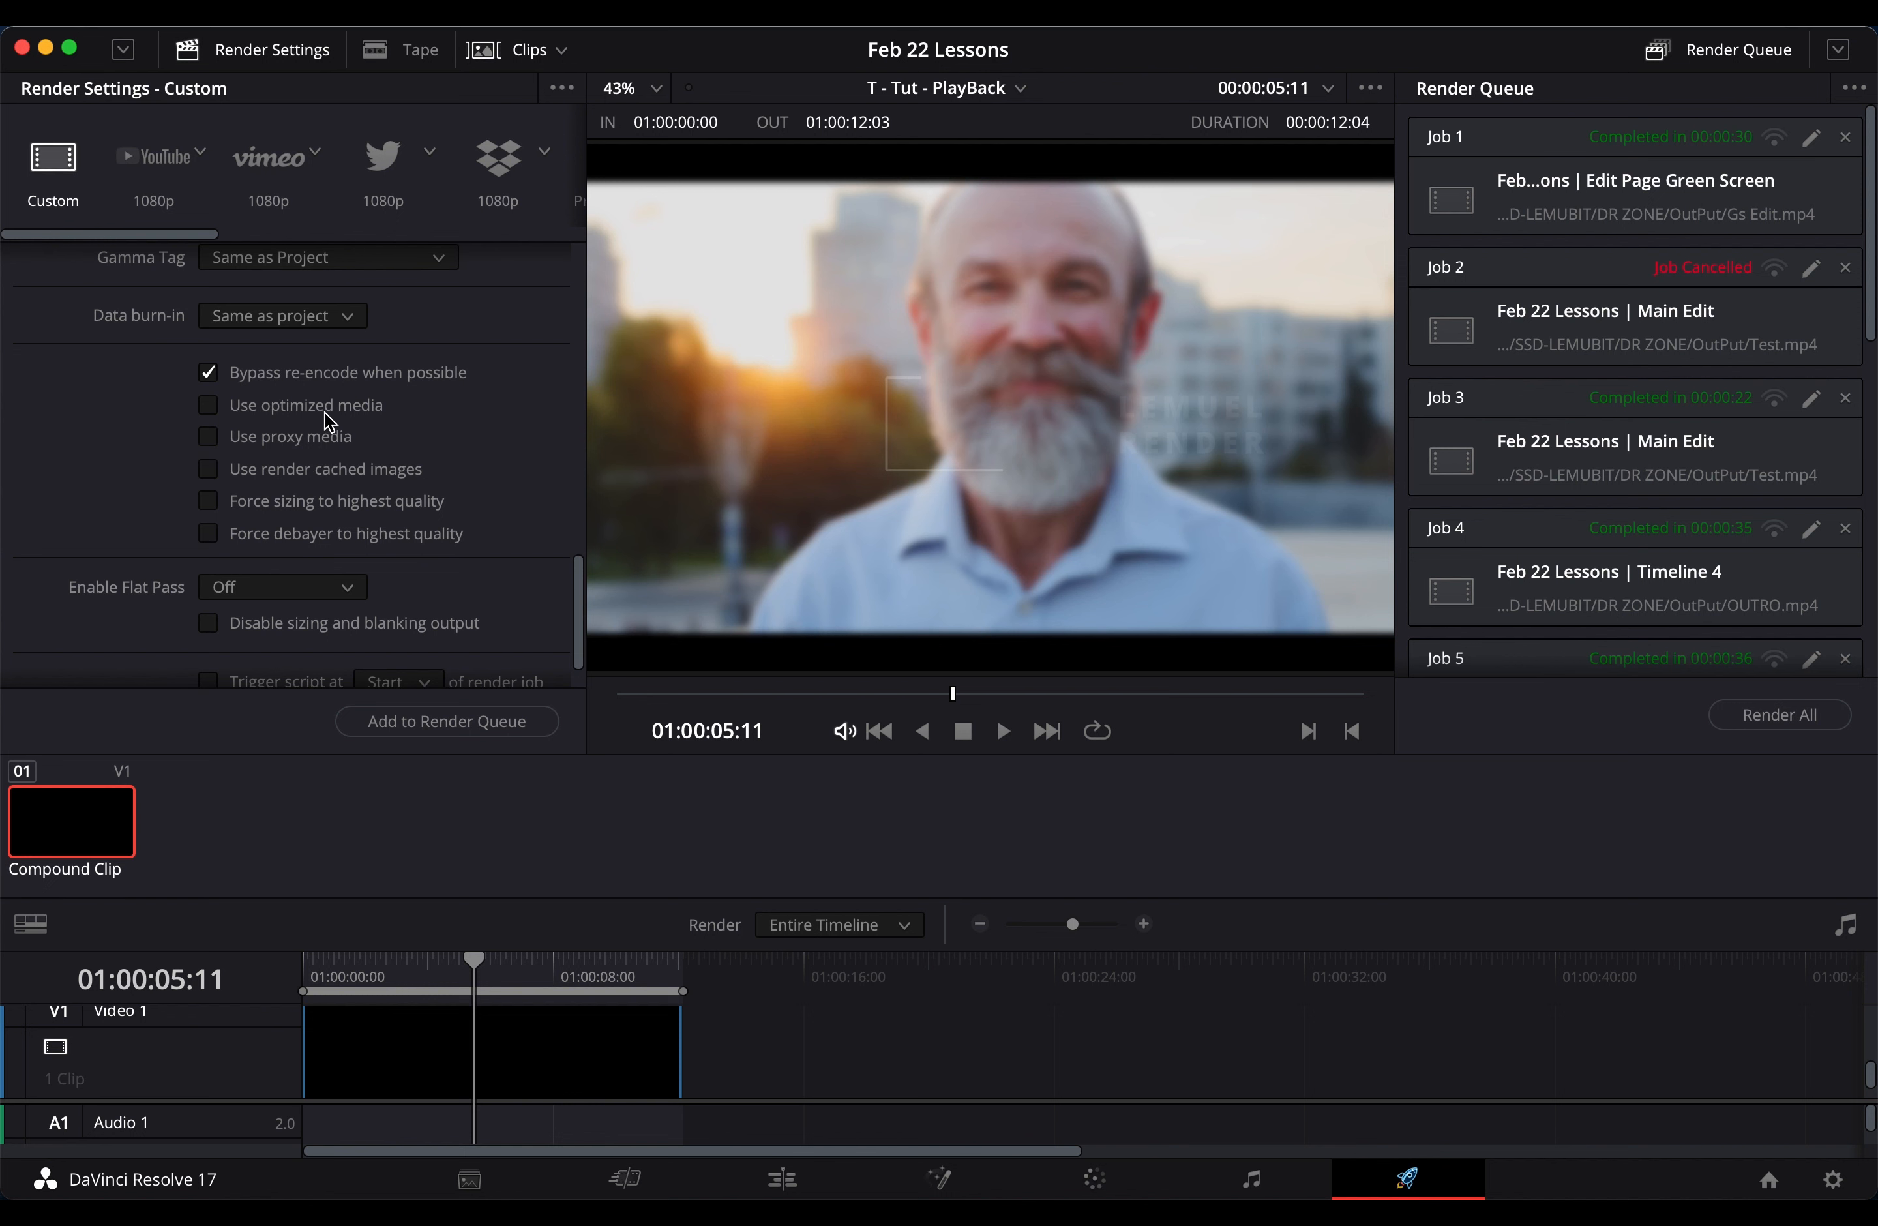
Try enabling Use optimized media and Use proxy media in the advanced render settings, leaving both off
{"action": "left_click", "coordinate": [206, 408]}
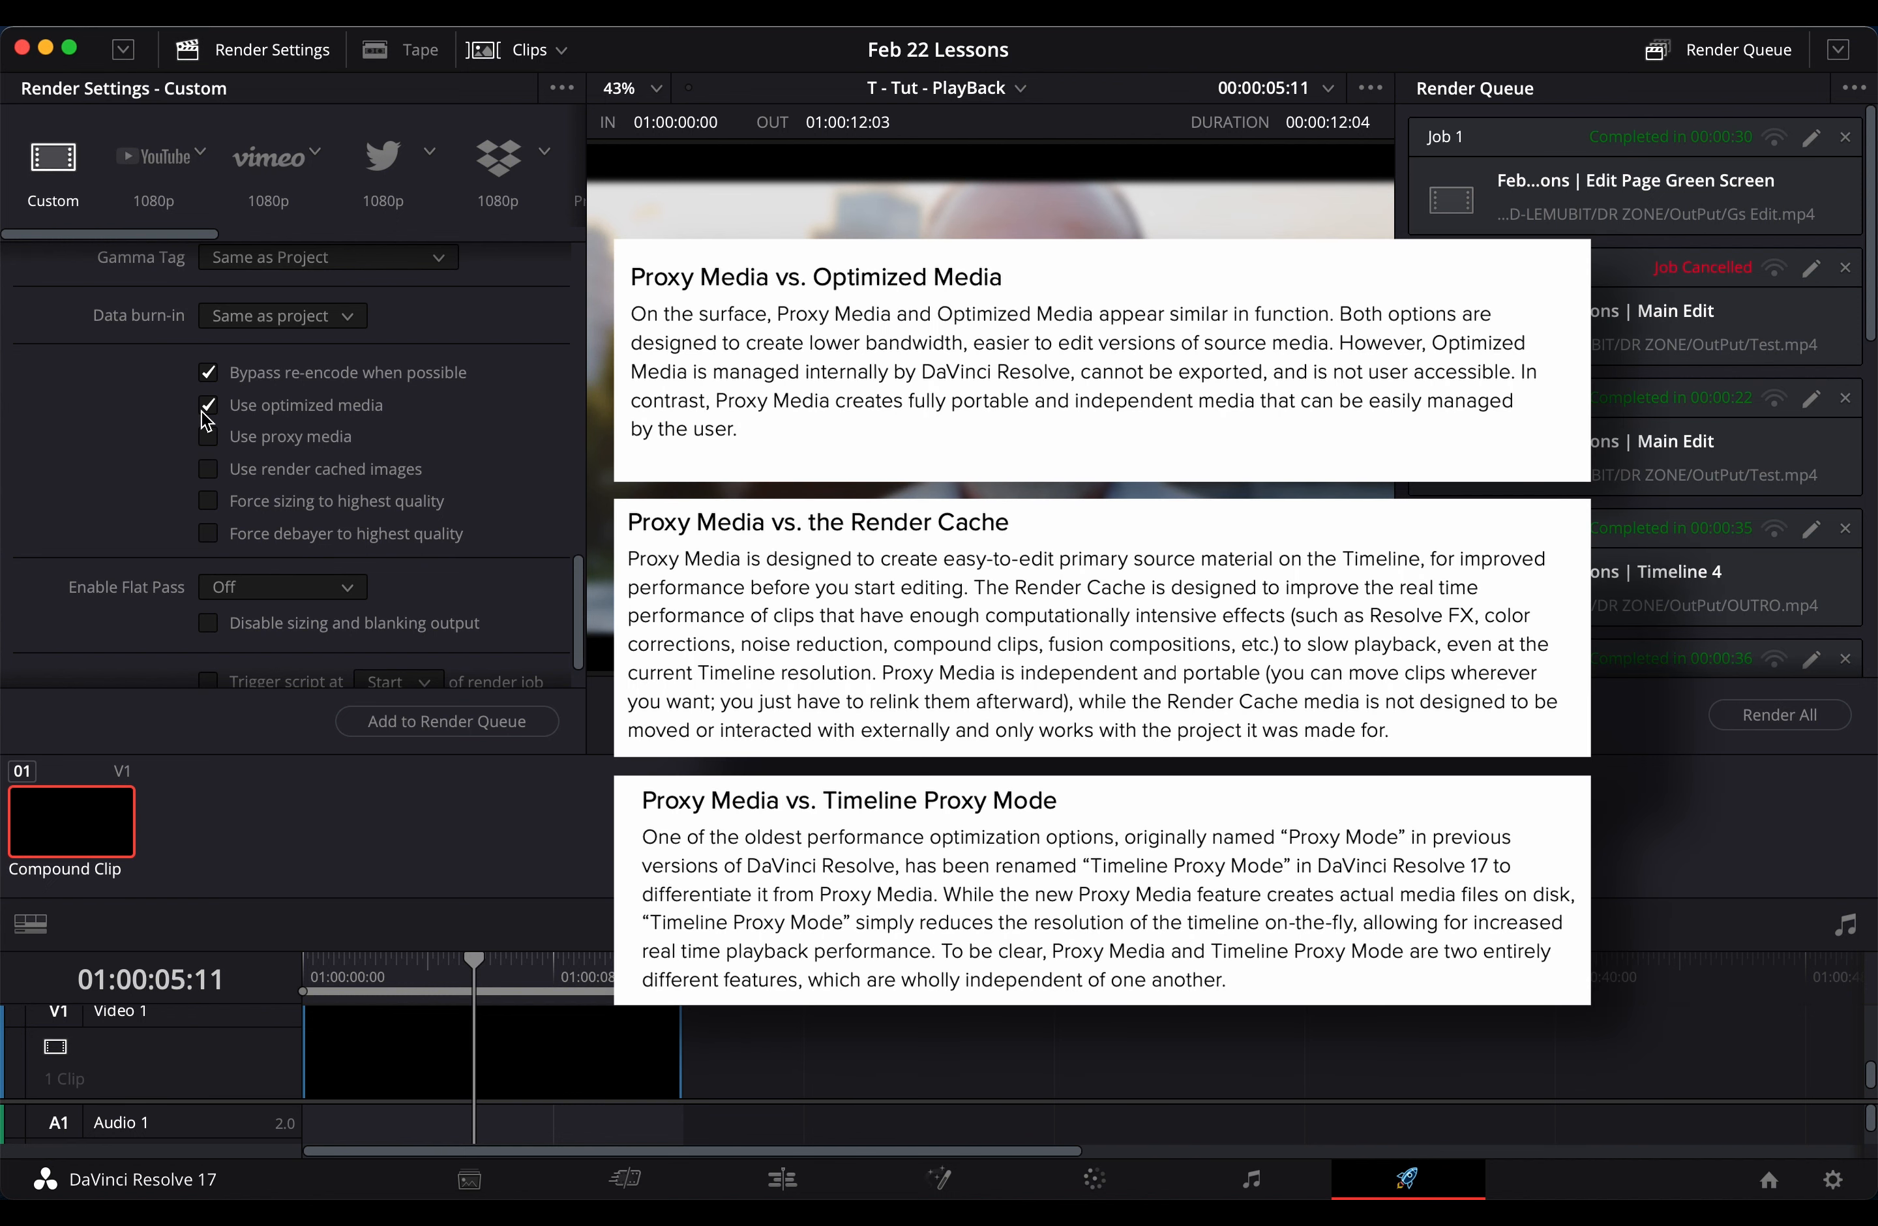
{"action": "left_click", "coordinate": [203, 415]}
{"action": "left_click", "coordinate": [209, 446]}
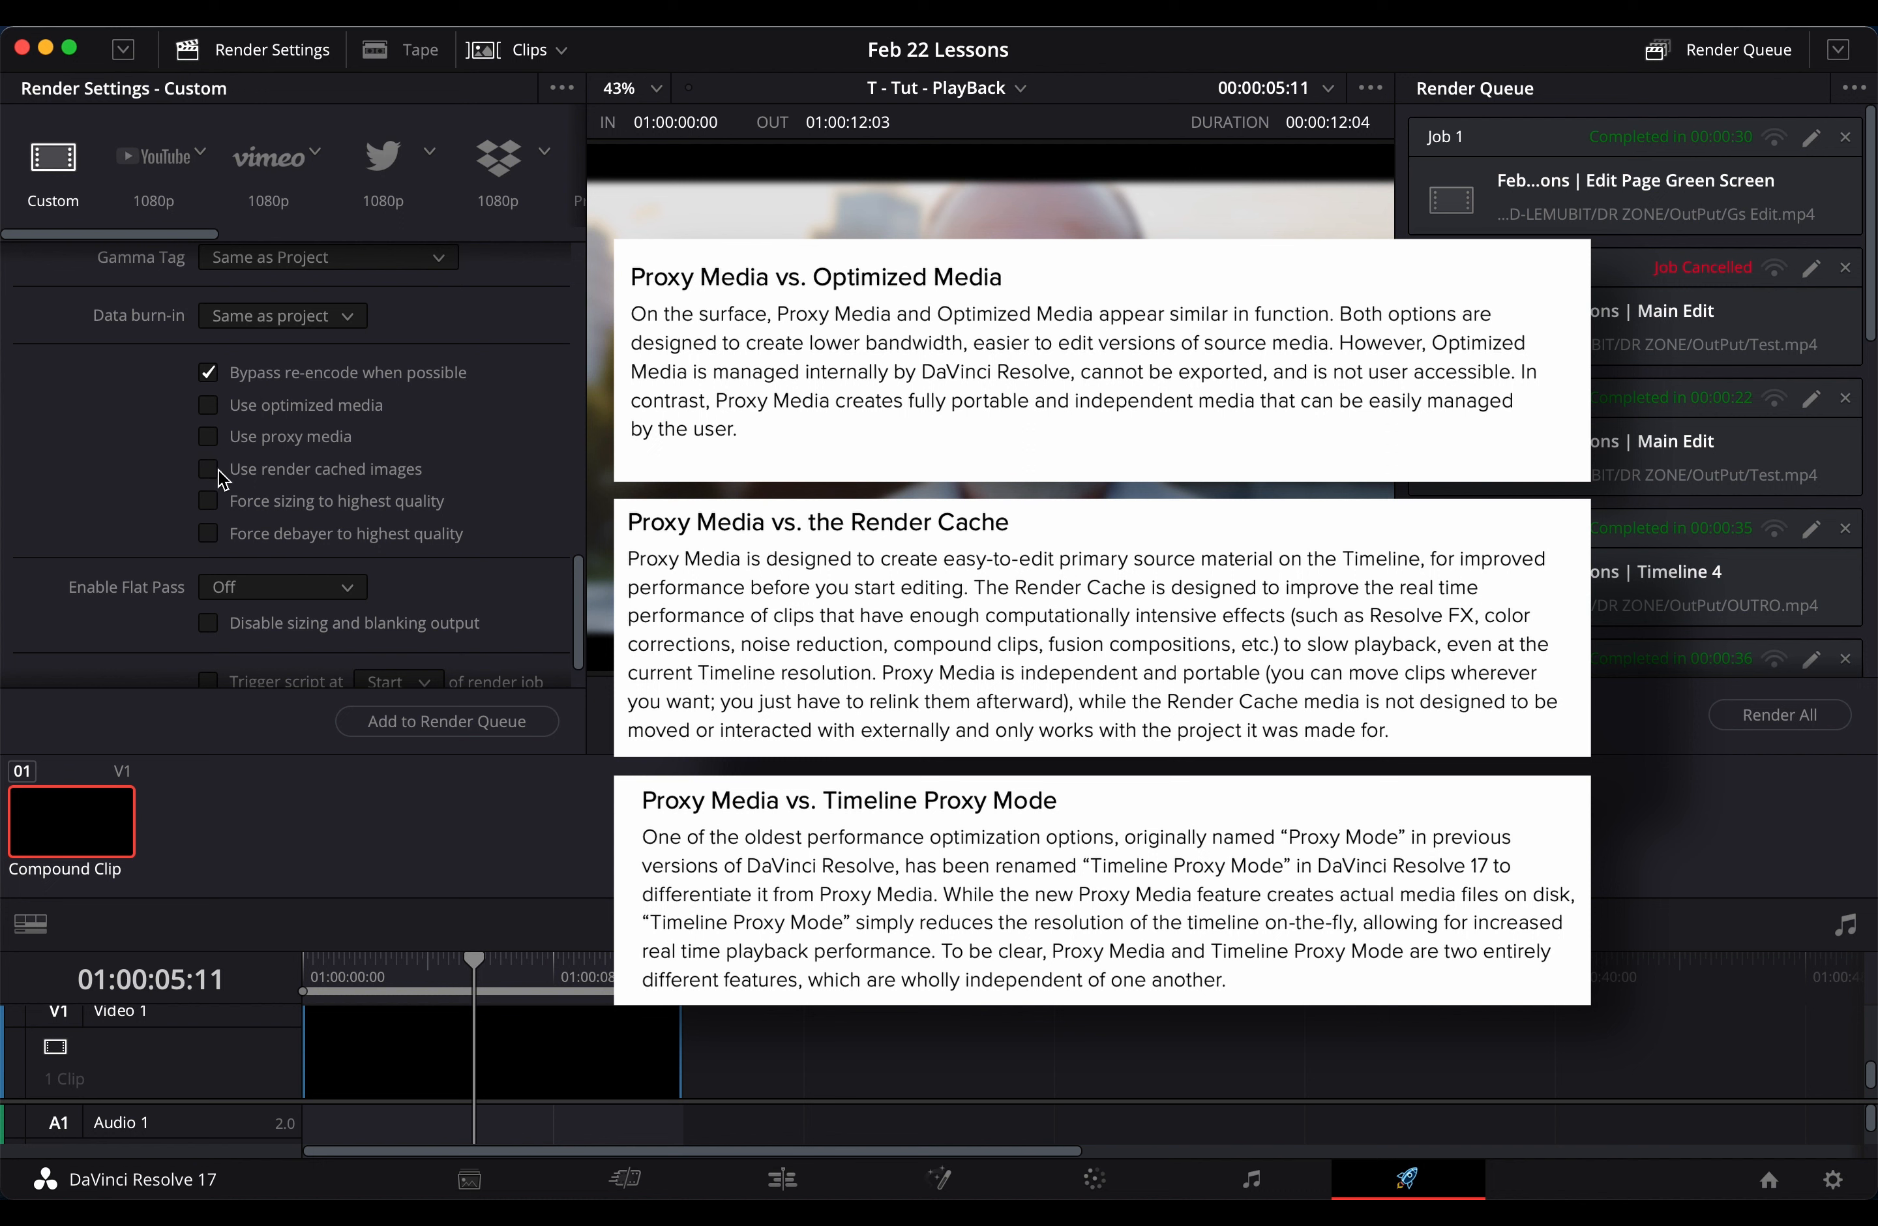